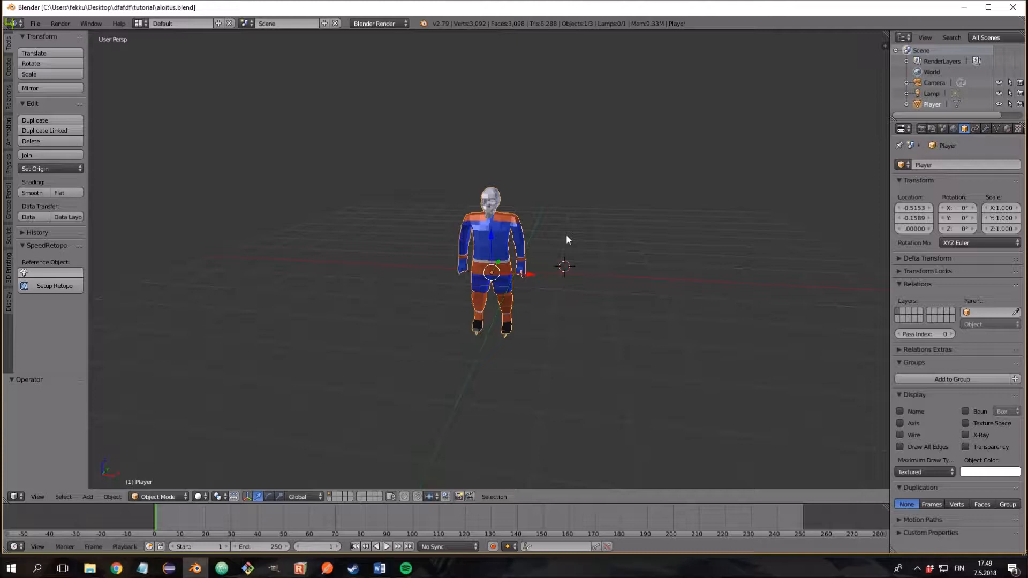
scroll(566, 233, "up", 3)
middle_click_drag(594, 241, 615, 251)
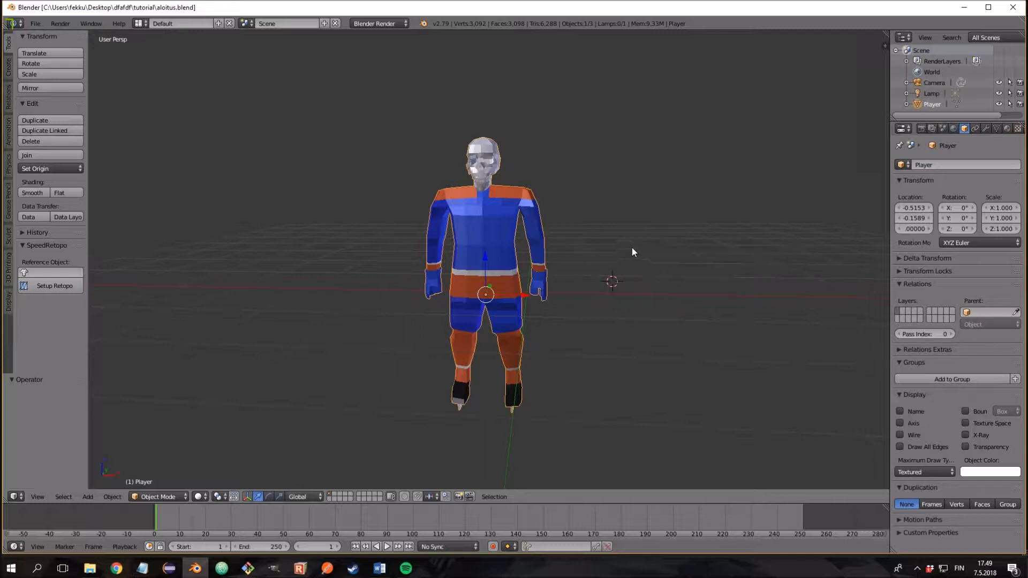
middle_click_drag(631, 246, 607, 297)
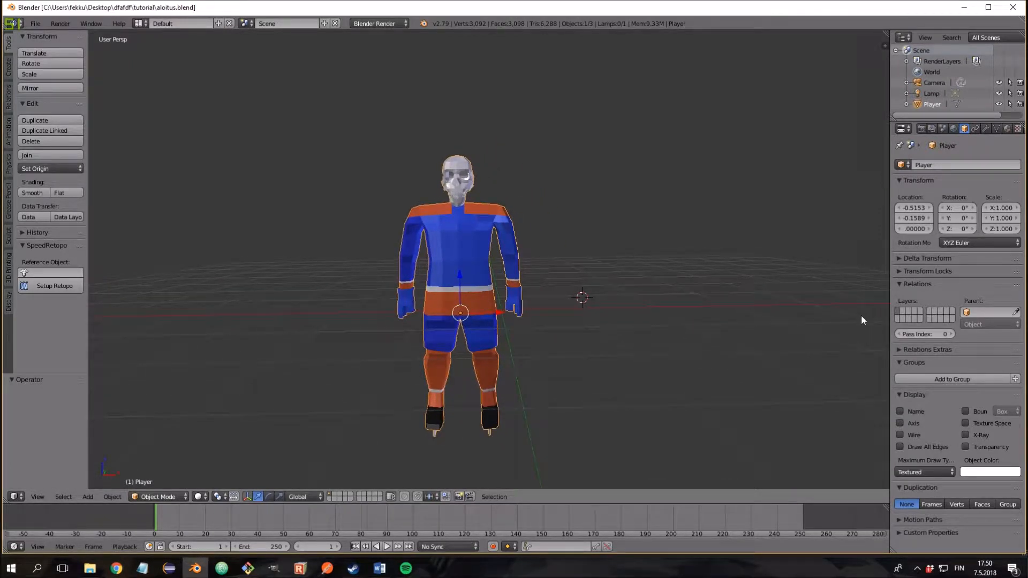
Step: Turn on the Screencast Keys display in the 3D view
key("n")
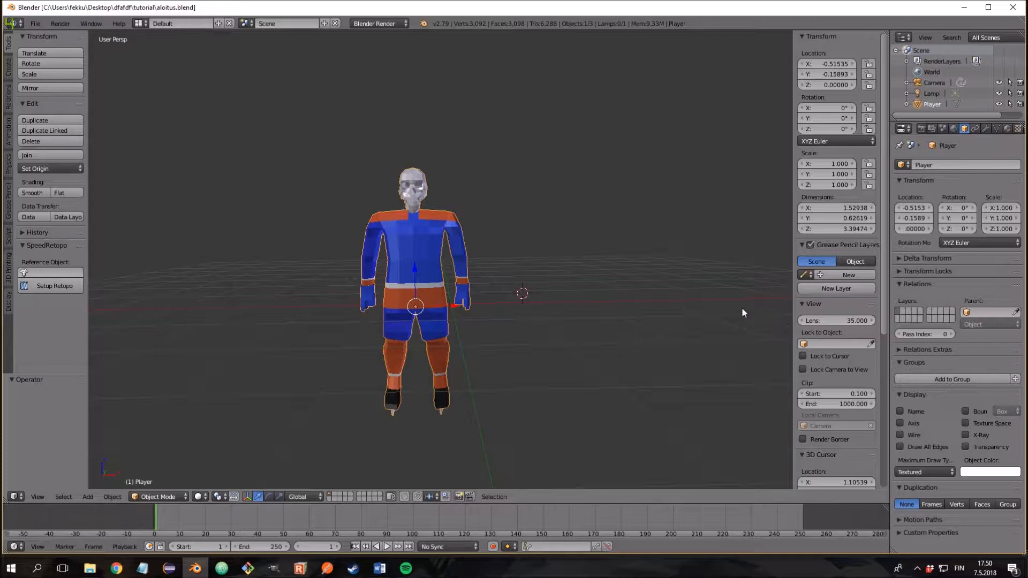
scroll(852, 355, "down", 8)
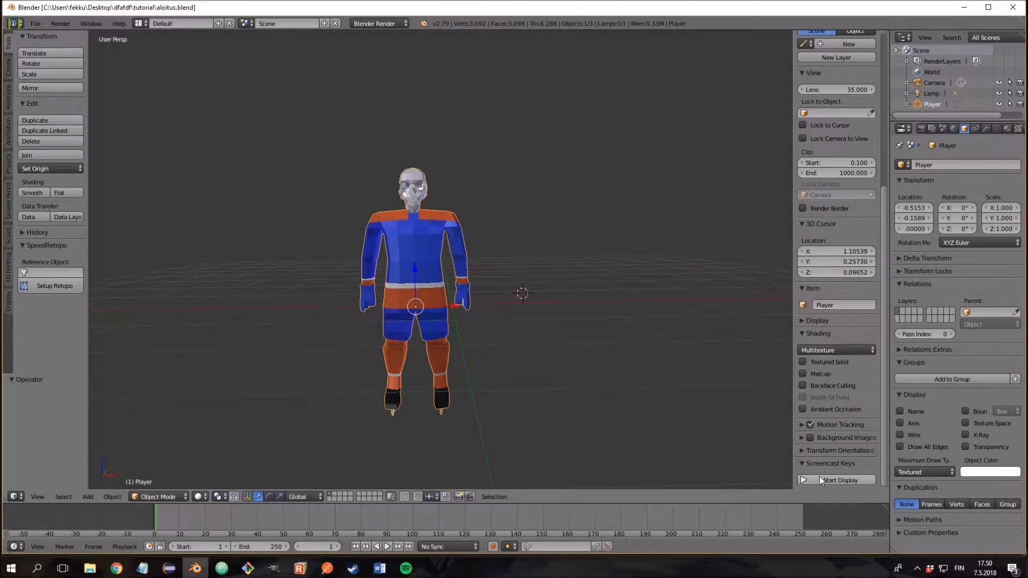
left_click(819, 479)
Step: Add a single-bone armature while looking at the player in front orthographic view
middle_click_drag(607, 371, 616, 349)
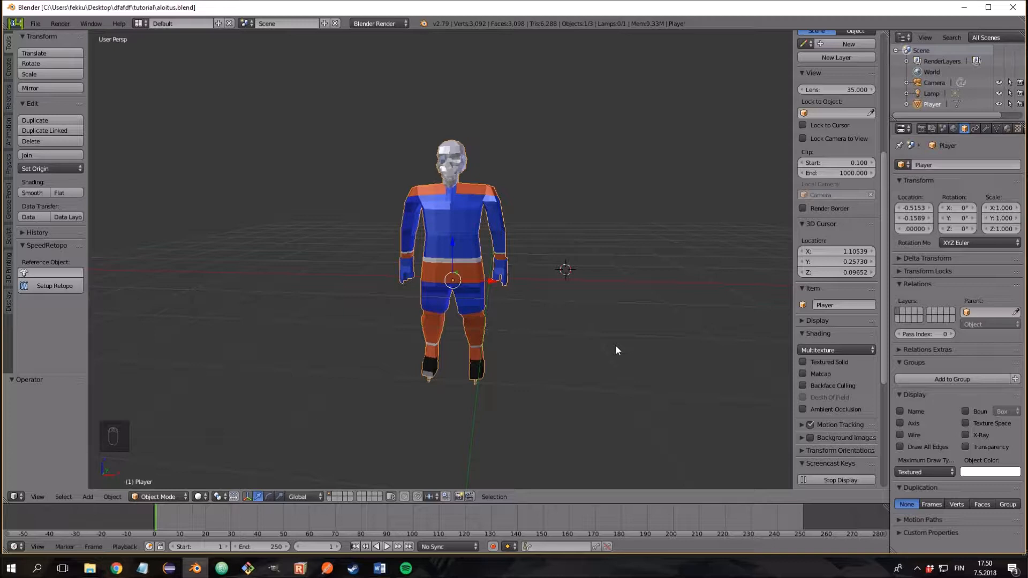
middle_click_drag(587, 316, 598, 317, "shift")
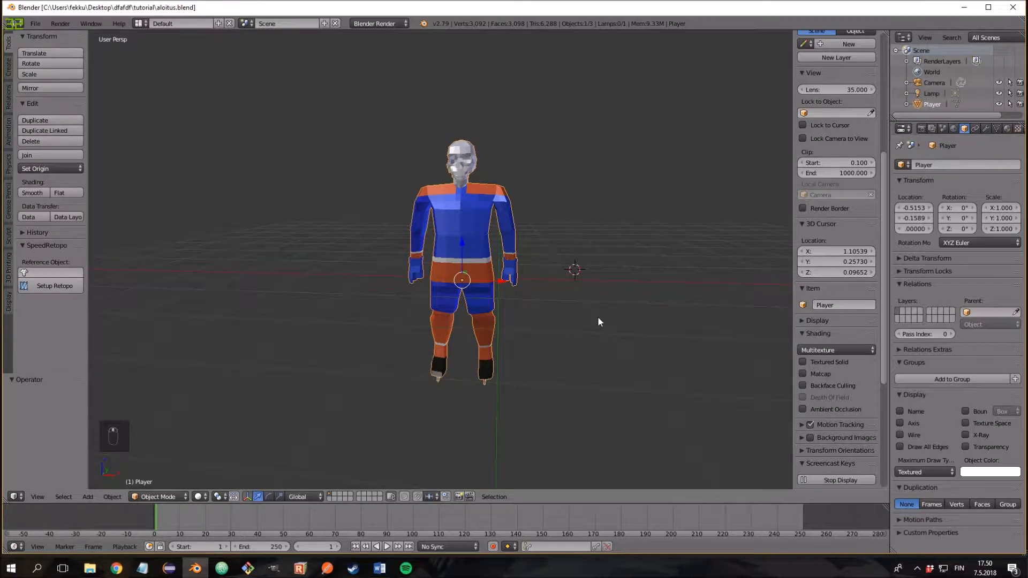
key("KP_5")
key("KP_1")
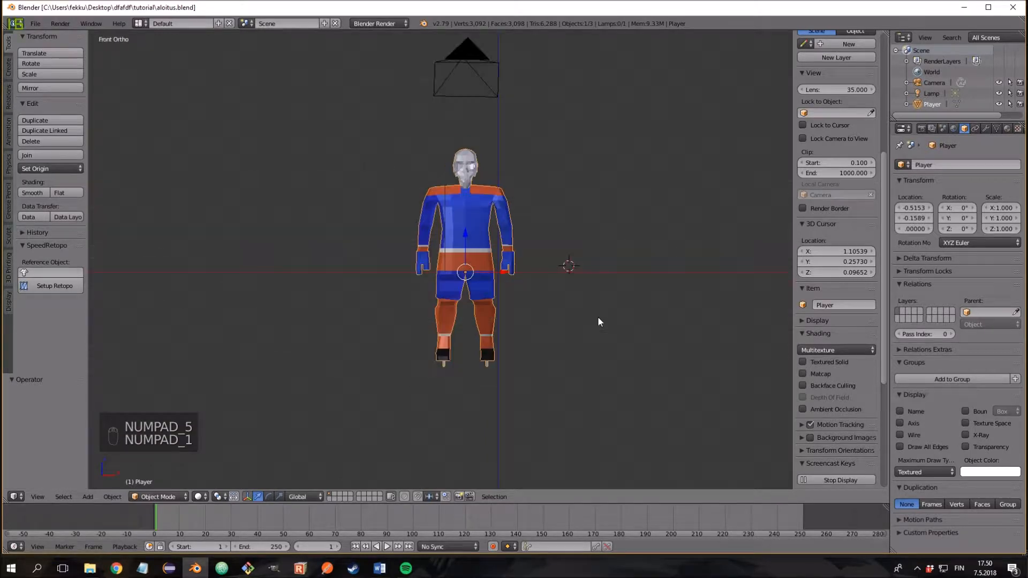
scroll(598, 316, "up", 5)
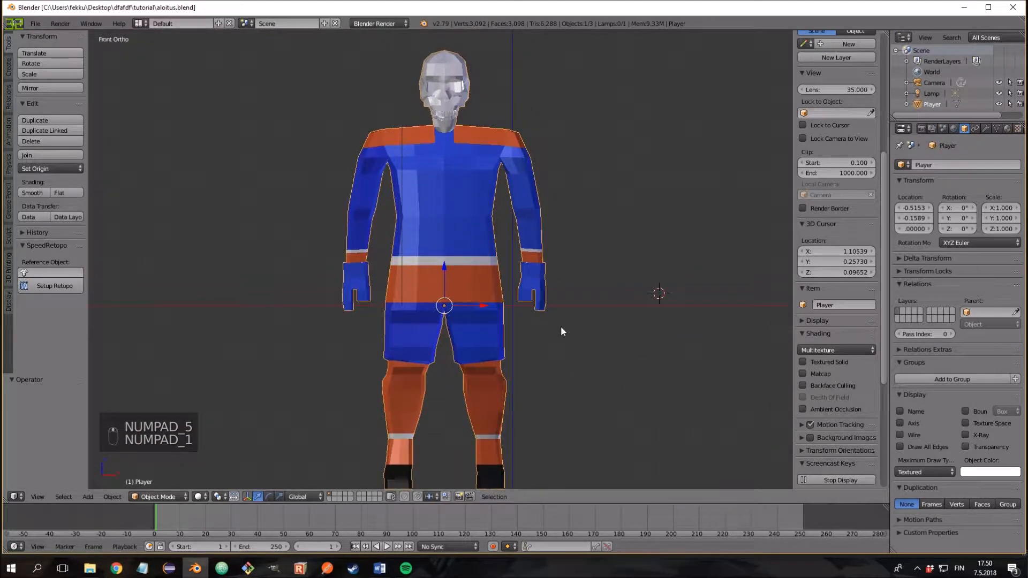
key("shift+a")
mouse_move(562, 329)
left_click(601, 328)
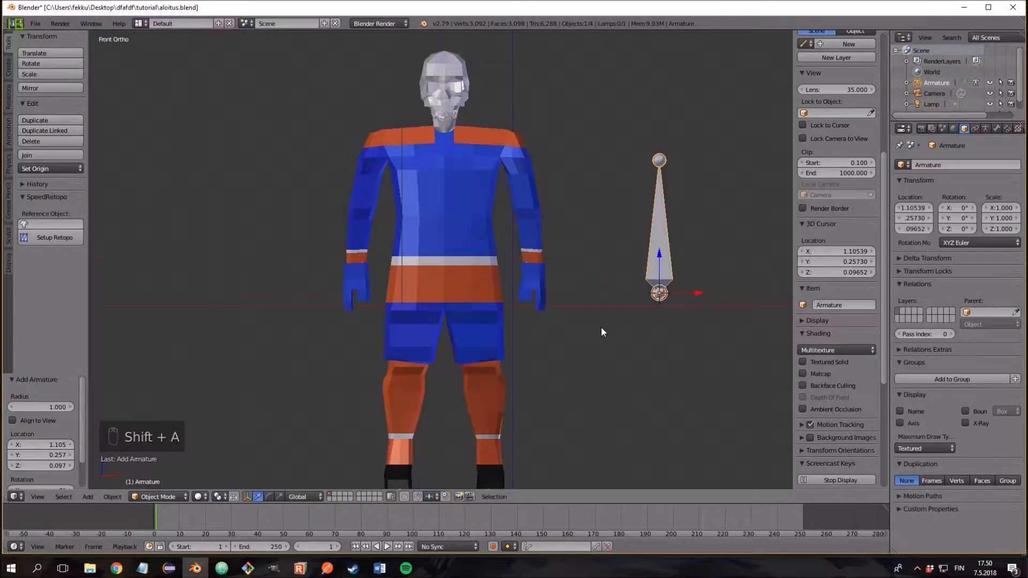
Step: Move the armature about -1.64 in X and, from the side view, -0.51 in Y so it sits inside the player's torso
left_click_drag(695, 294, 477, 297)
key("KP_3")
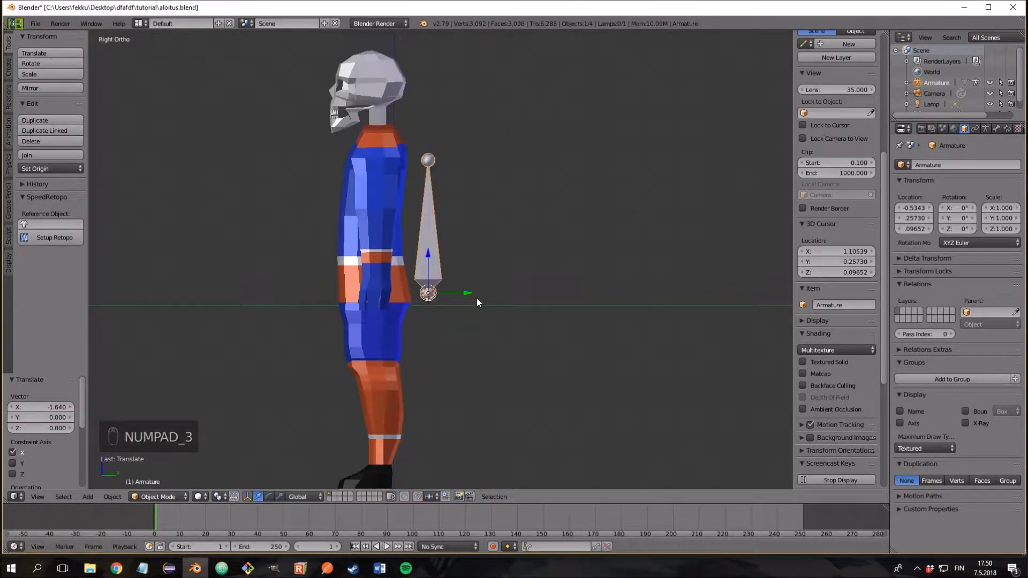
left_click_drag(469, 296, 397, 293)
key("KP_1")
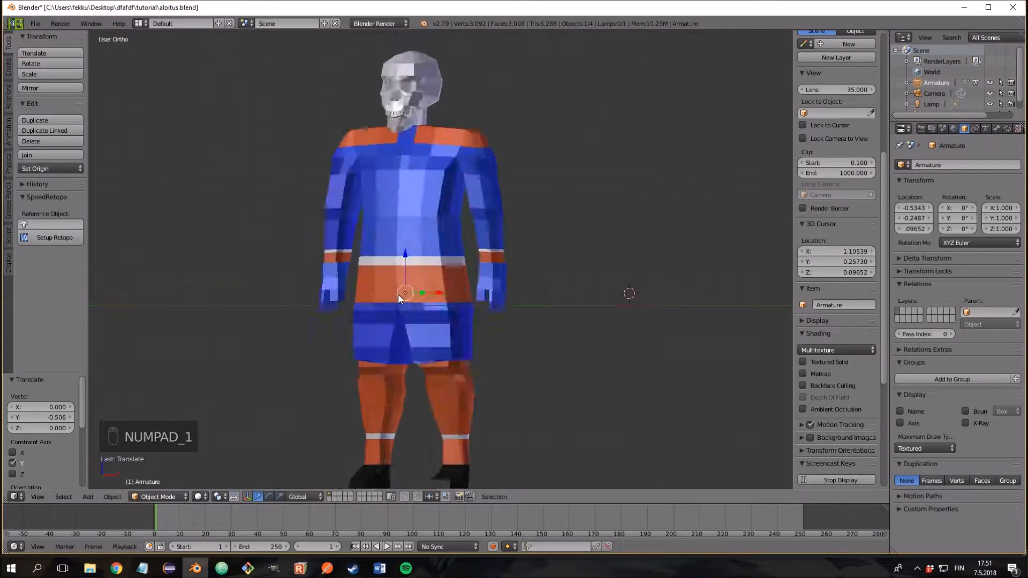
Step: Enable X-Ray display for the armature and shift it about 0.03 in X to centre it on the body
left_click(984, 130)
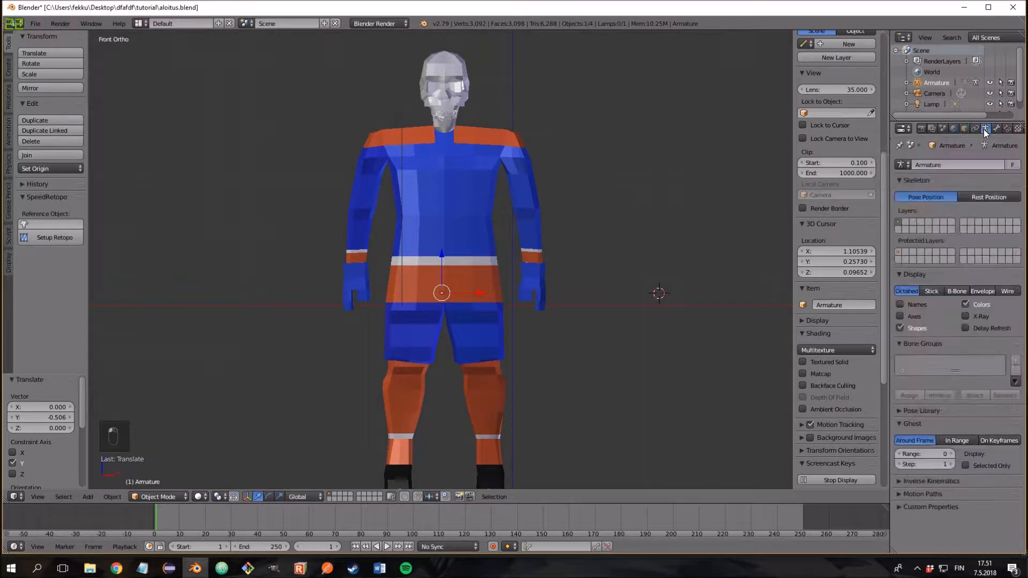
left_click(966, 317)
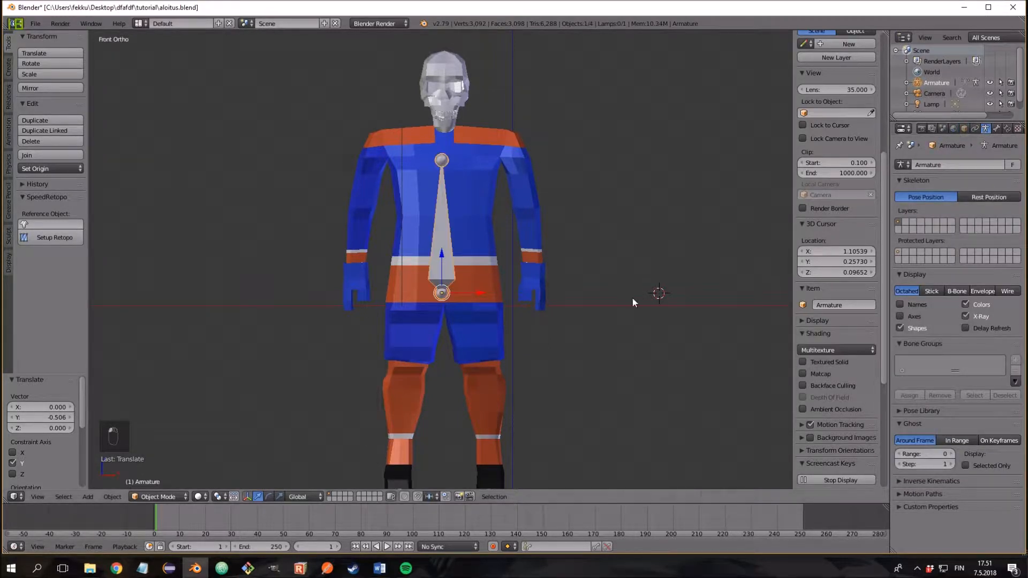
left_click(477, 290)
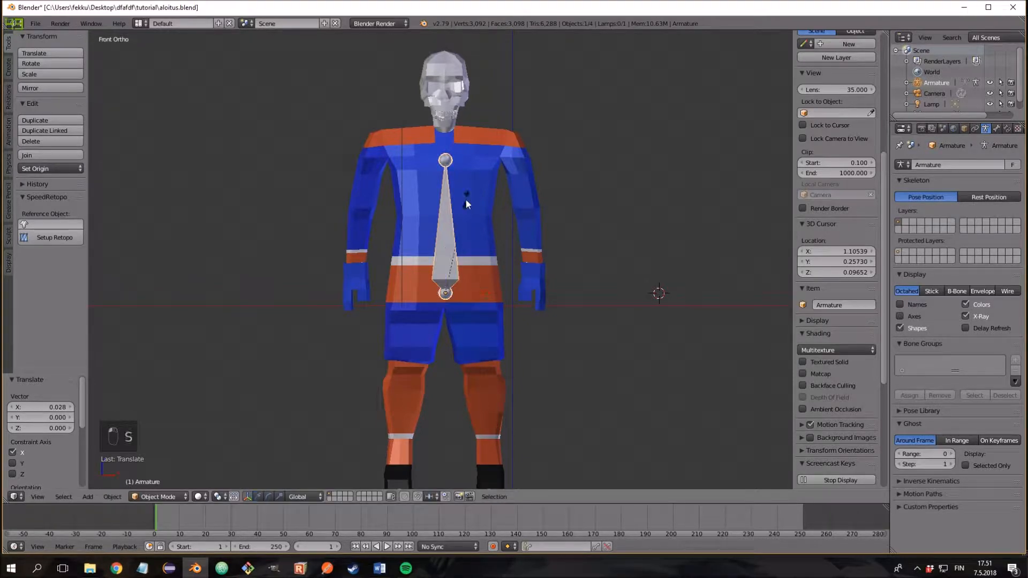
Step: Scale the armature by about 0.55, raise it about 0.24 in Z to the white waist stripe, and enlarge it by about 1.08
key("s")
left_click(454, 239)
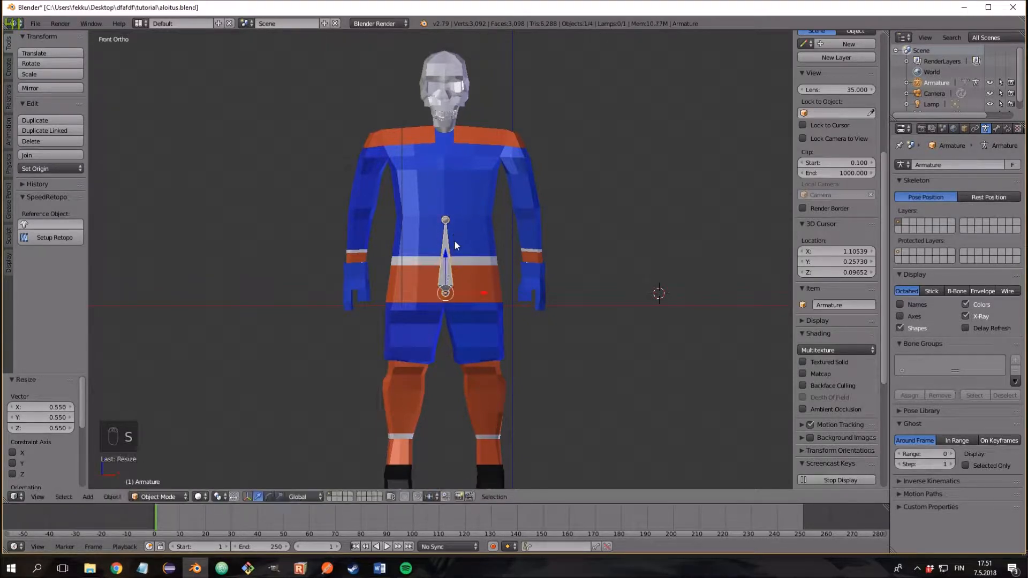
key("g")
key("z")
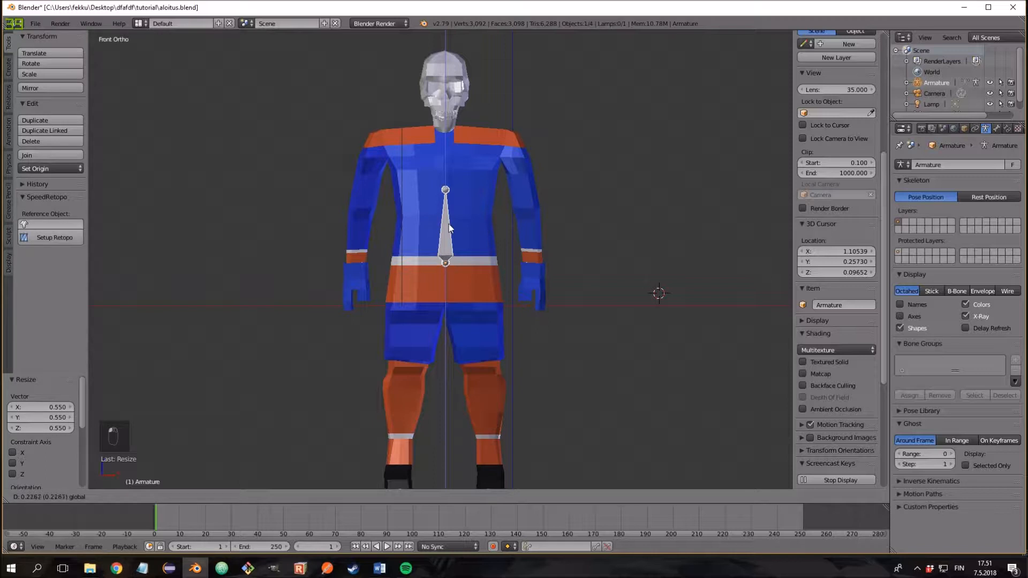
left_click(450, 226)
key("s")
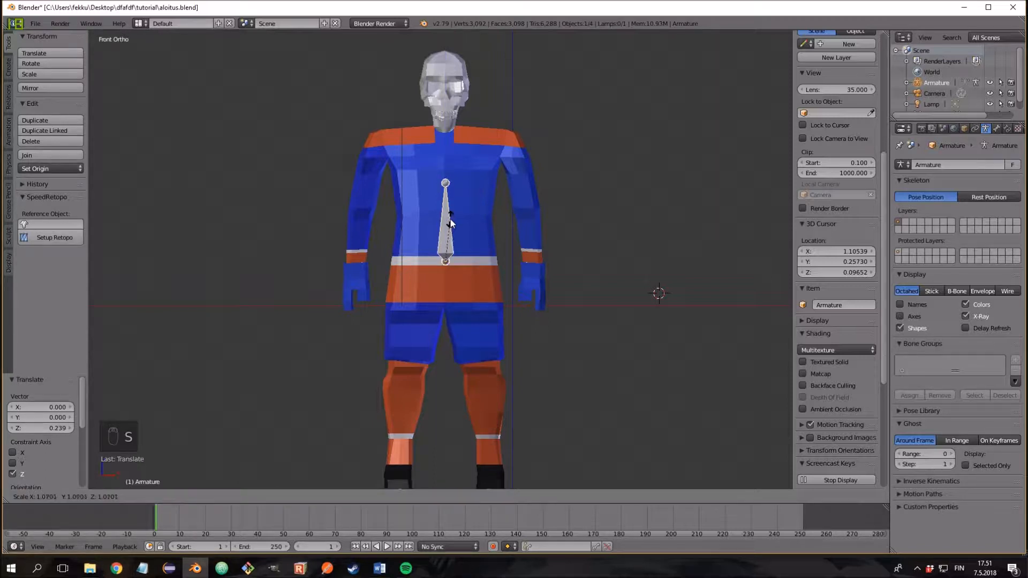
left_click(450, 224)
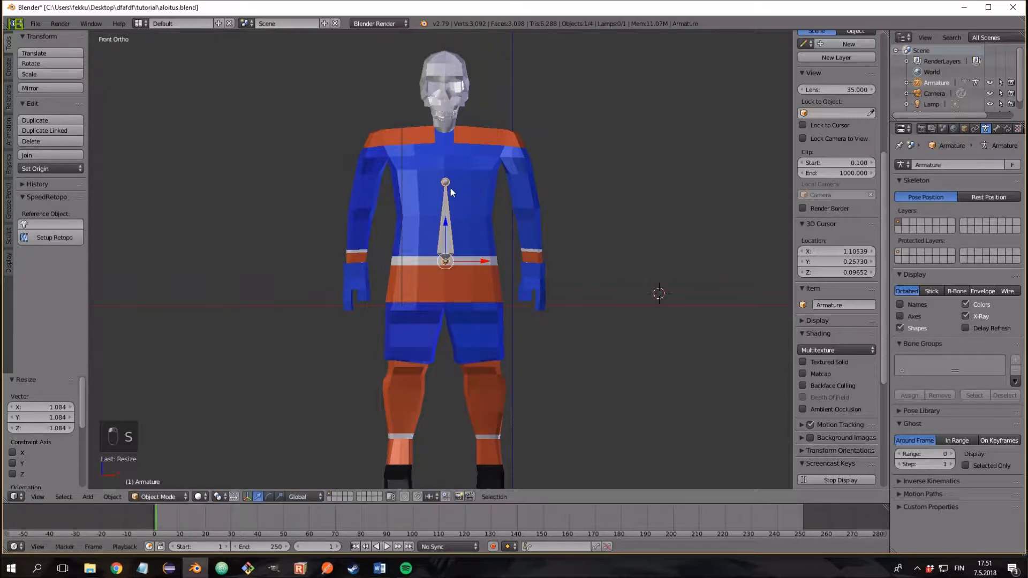
Step: In Edit Mode, extrude a bone about 0.43 up along Z from the first bone's tip to the neck and show its bone properties
key("Tab")
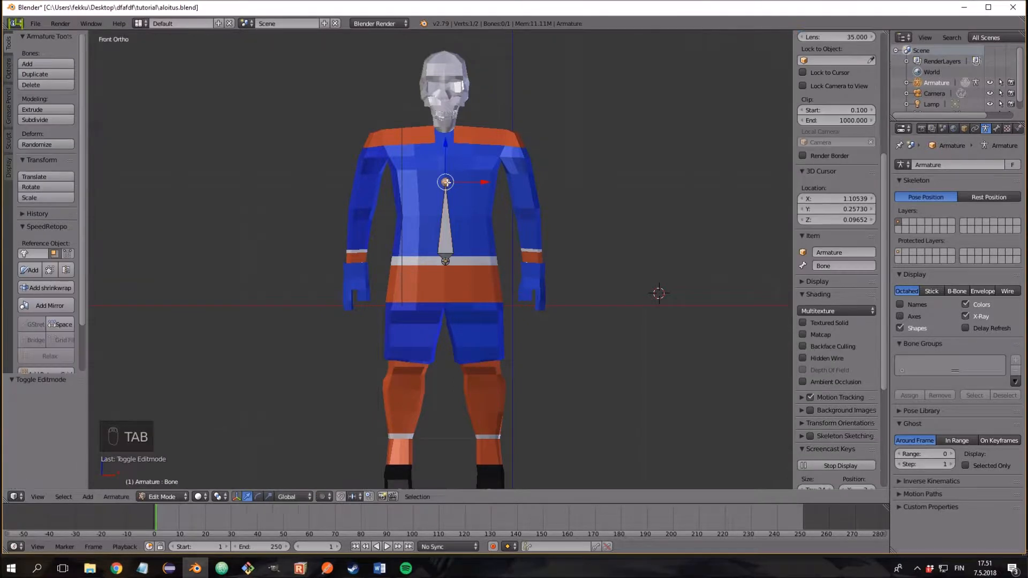
scroll(562, 203, "up", 5)
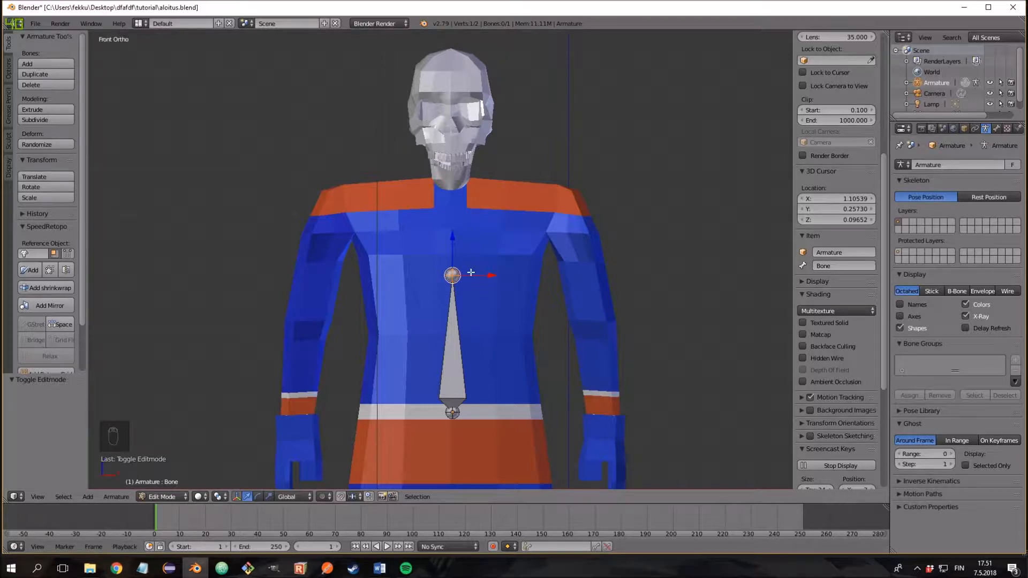
key("e")
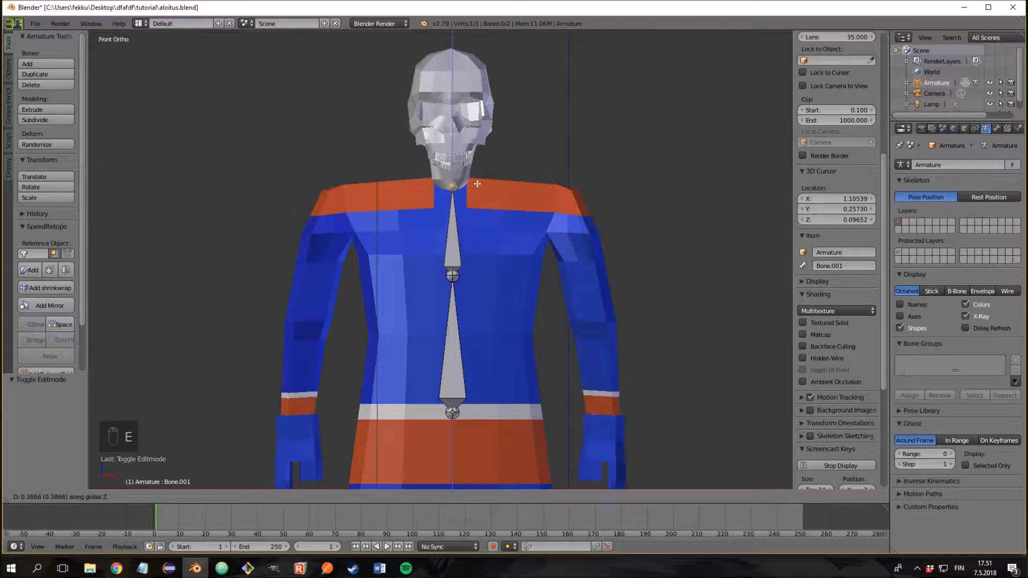
left_click(477, 177)
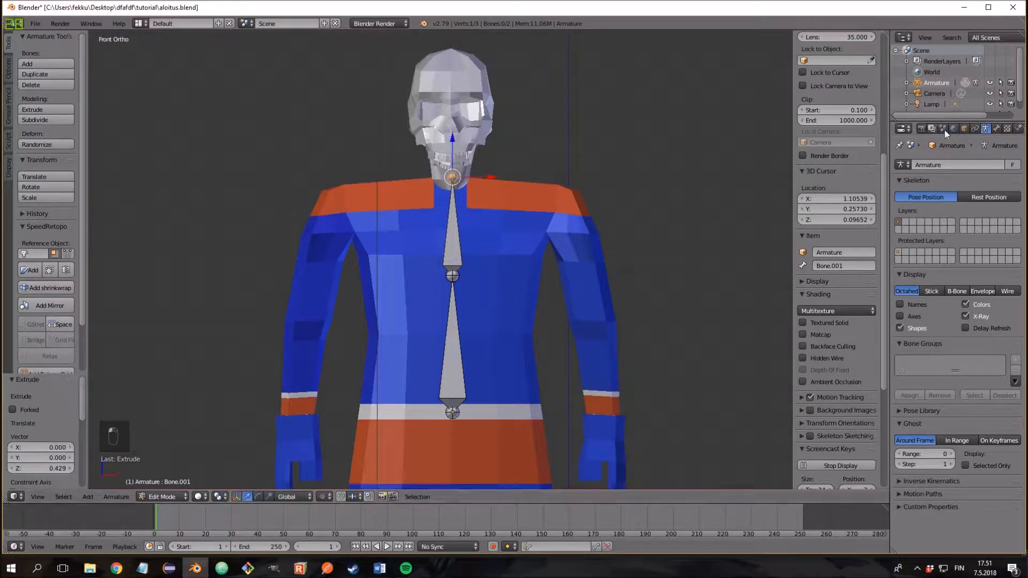
left_click(995, 129)
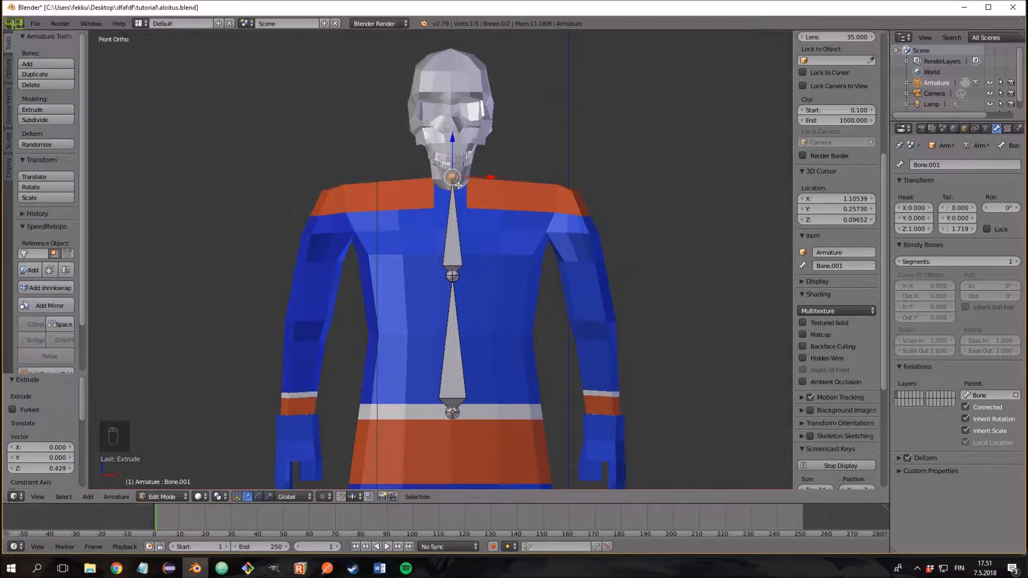
key("e")
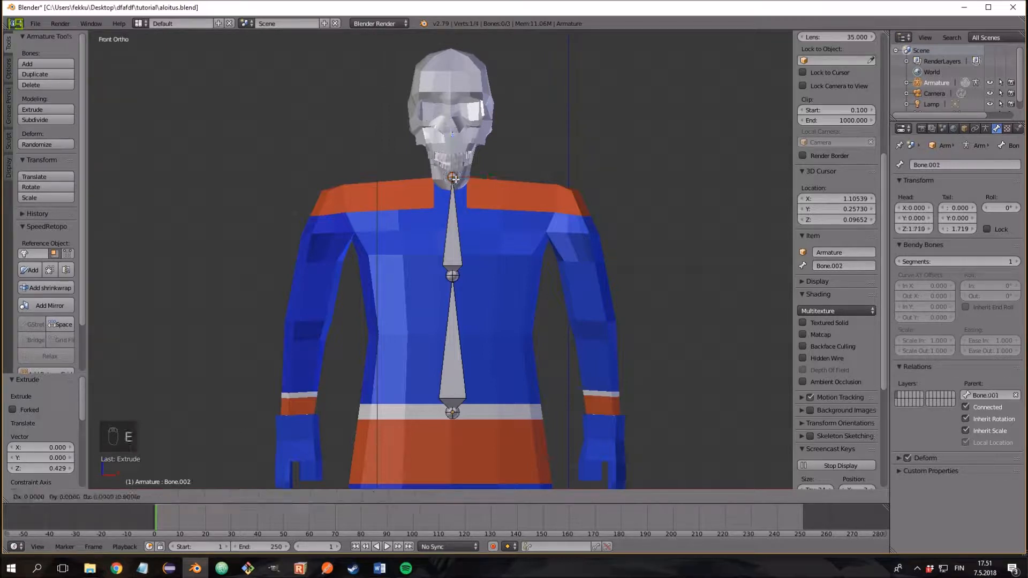
key("z")
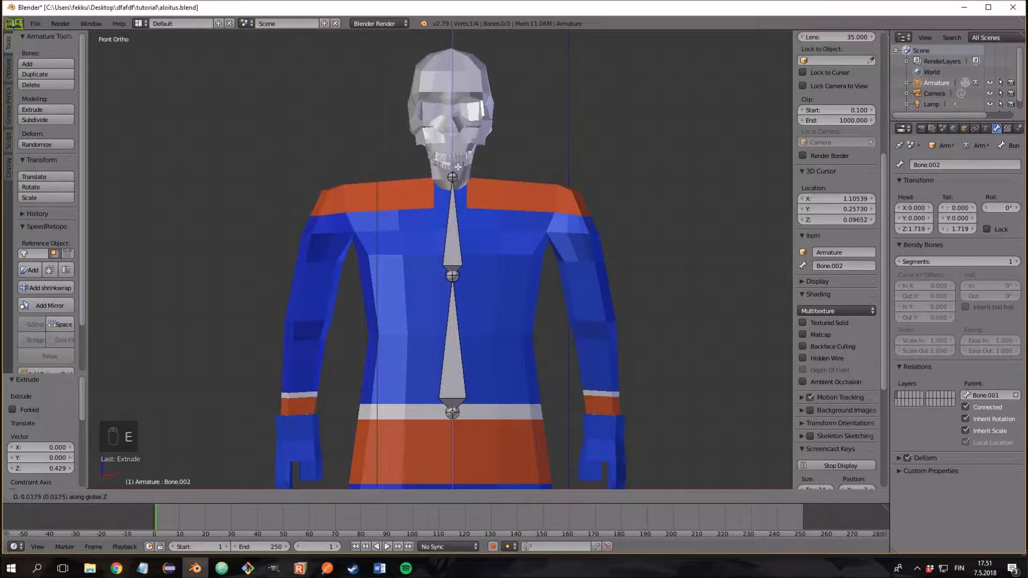
left_click(452, 55)
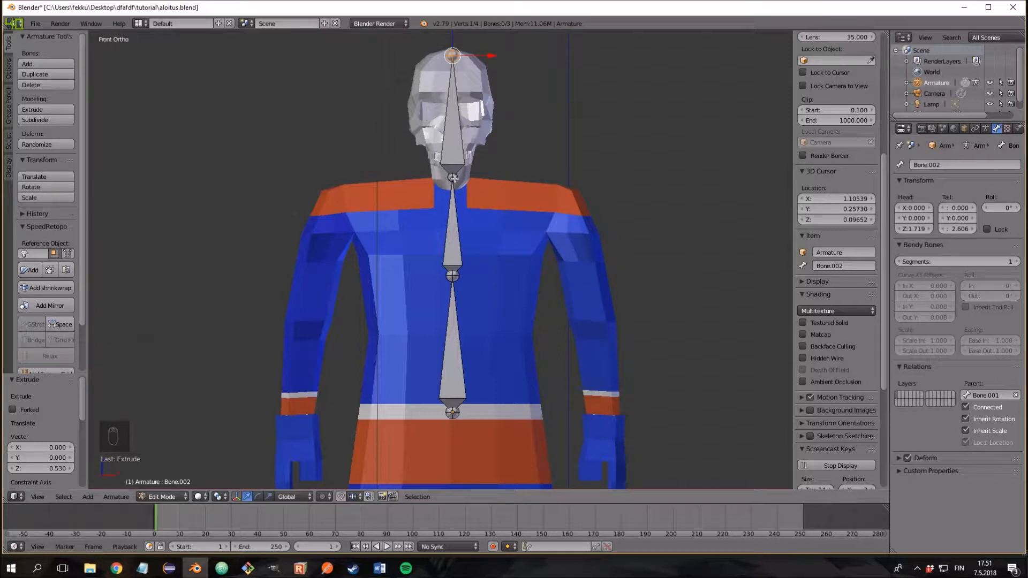
key("ctrl+z")
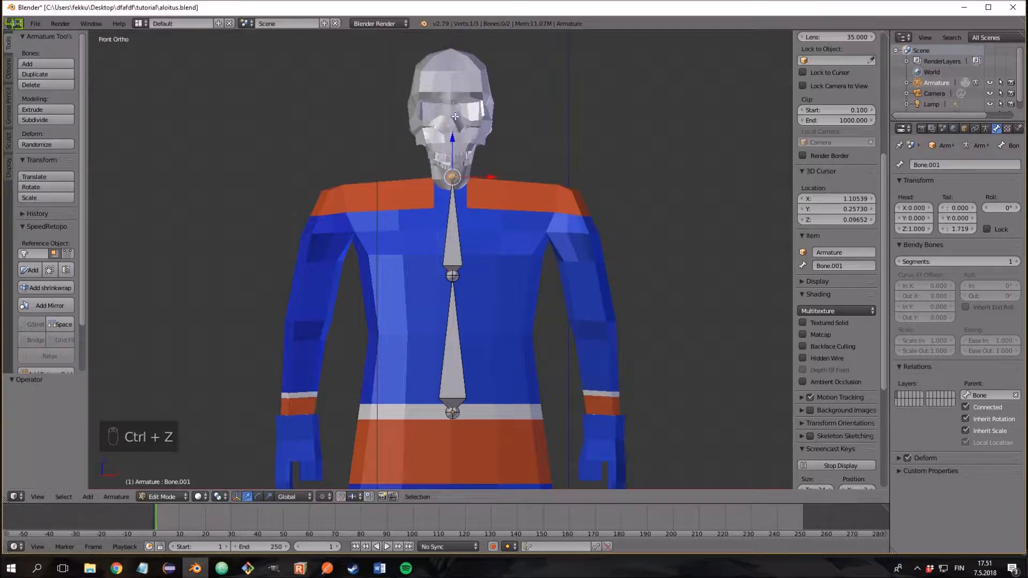
key("e")
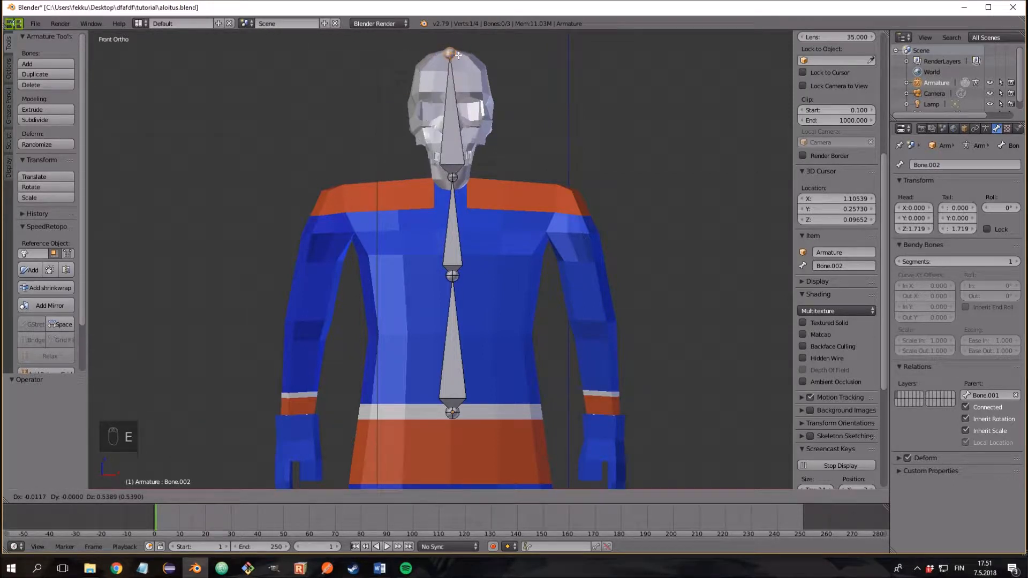
left_click(450, 54)
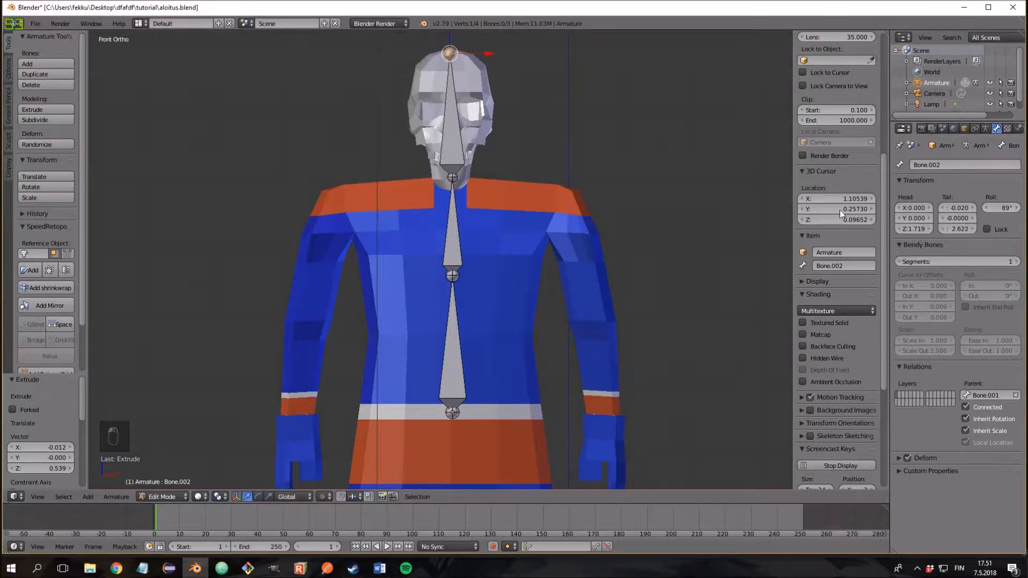
key("ctrl+z")
Step: Extrude a head bone about 0.54 straight up along Z from the neck joint to the top of the skull
key("e")
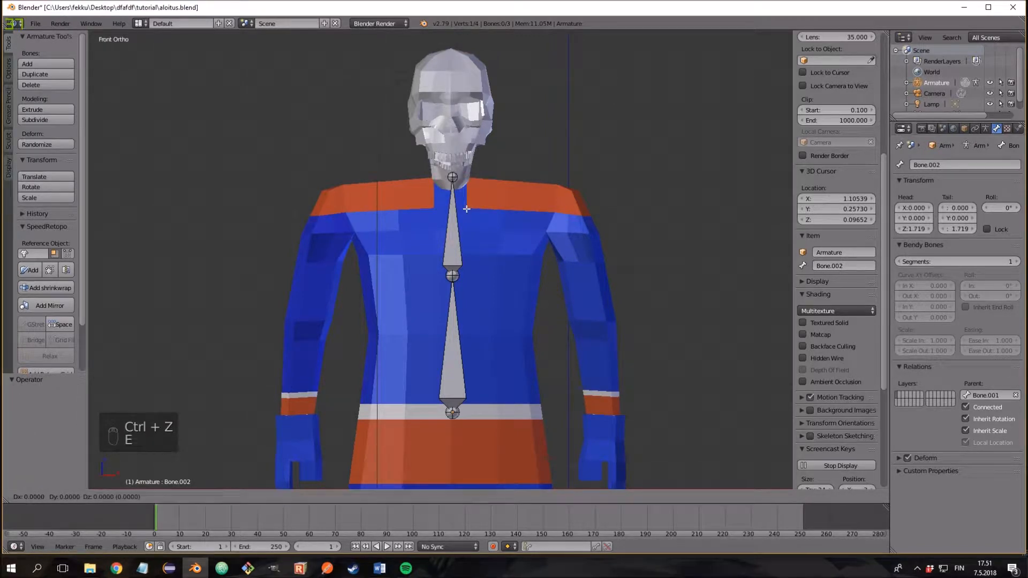
left_click(454, 85)
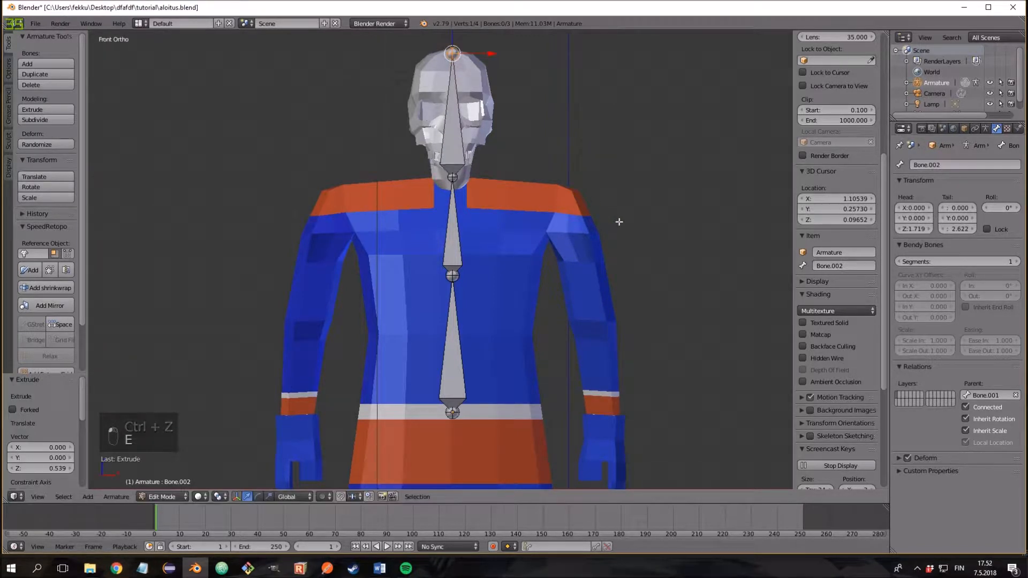
Step: In right orthographic view, move the joint between the two spine bones slightly along Y toward the front of the chest
middle_click_drag(637, 231, 514, 246)
key("KP_1")
key("KP_3")
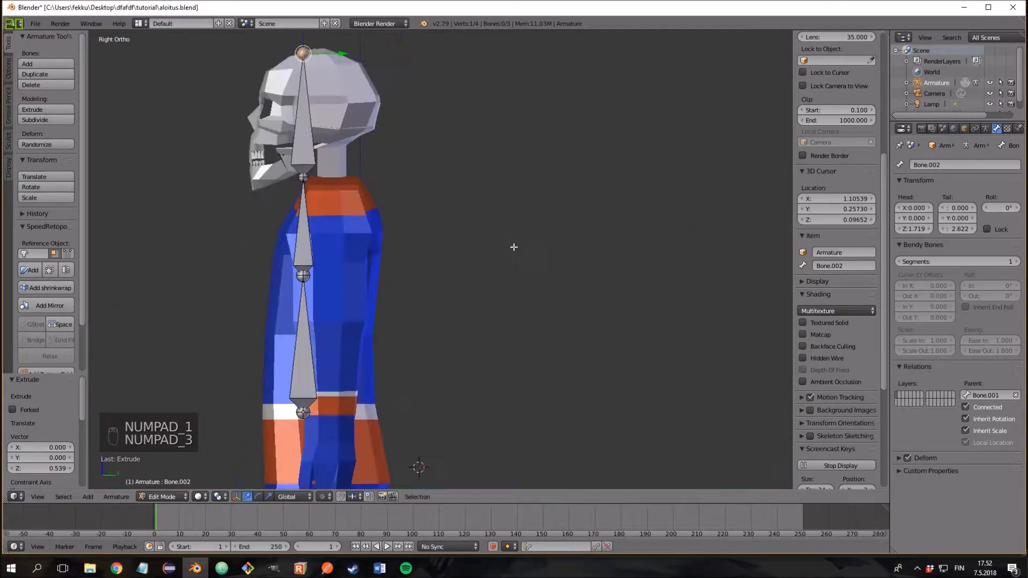
middle_click_drag(514, 247, 555, 222, "shift")
right_click(362, 251)
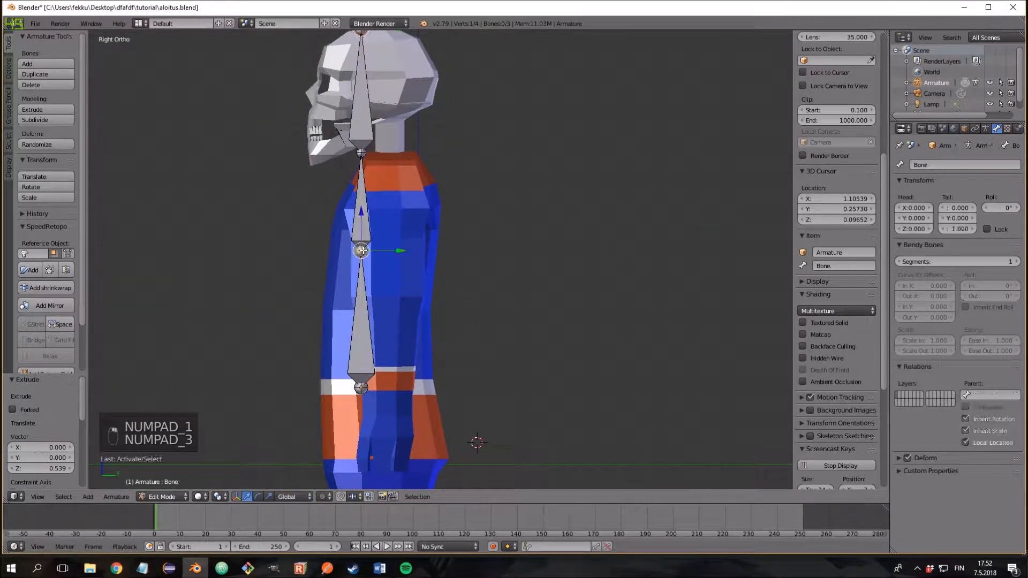
mouse_move(399, 250)
left_mouse_down()
mouse_move(408, 251)
mouse_move(387, 250)
left_mouse_up()
Step: Move the neck joint about 0.13 and the head bone's tip about 0.04 along Y toward the back, following the neck and skull
left_click(362, 152)
left_click_drag(400, 152, 429, 151)
scroll(425, 154, "down", 1)
left_click(379, 67)
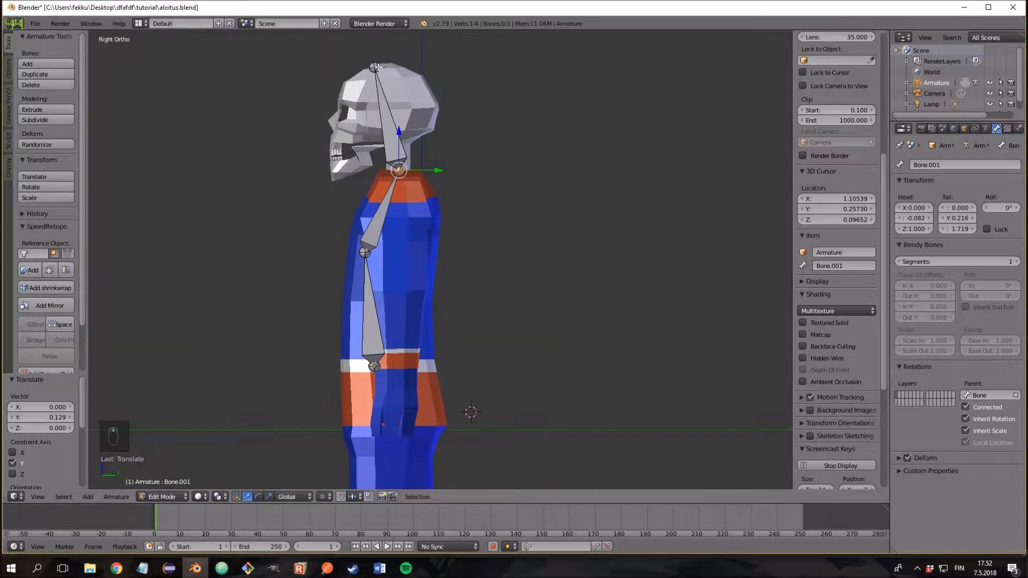
left_click_drag(415, 67, 422, 67)
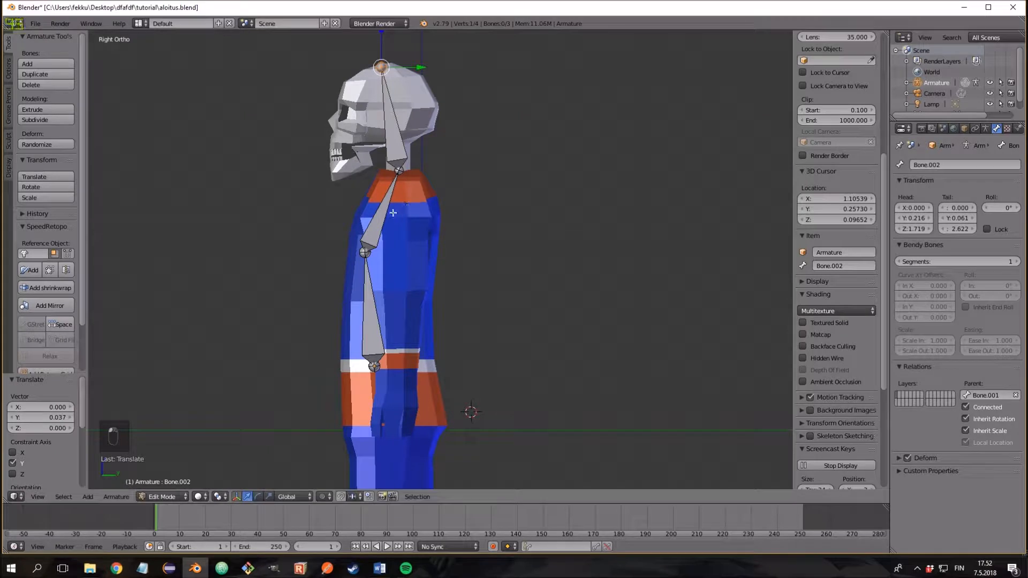
Step: In front view, extrude a shoulder bone about 0.50 along X from the neck joint and lower its tip about 0.056 along Z
key("KP_1")
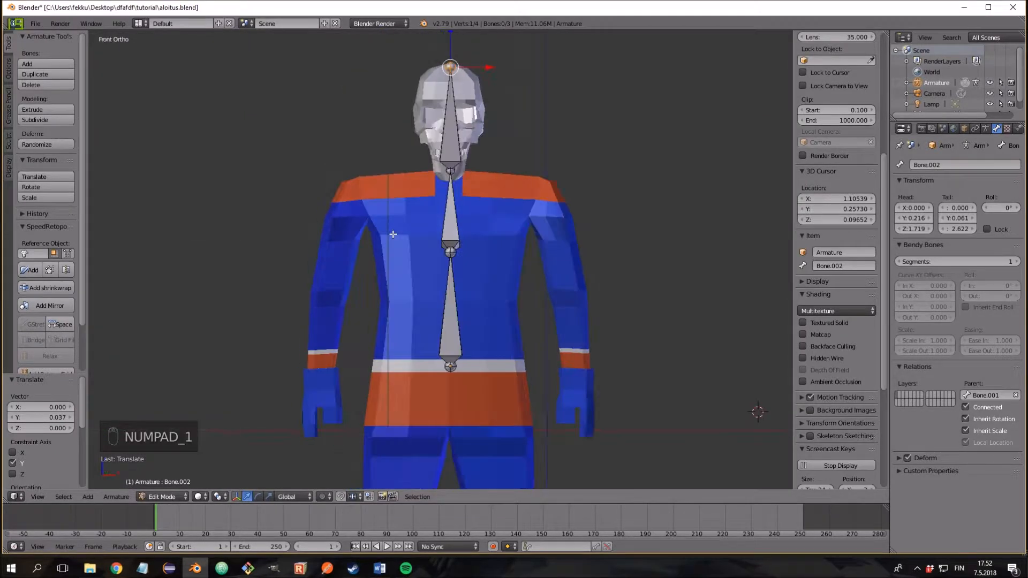
left_click(451, 172)
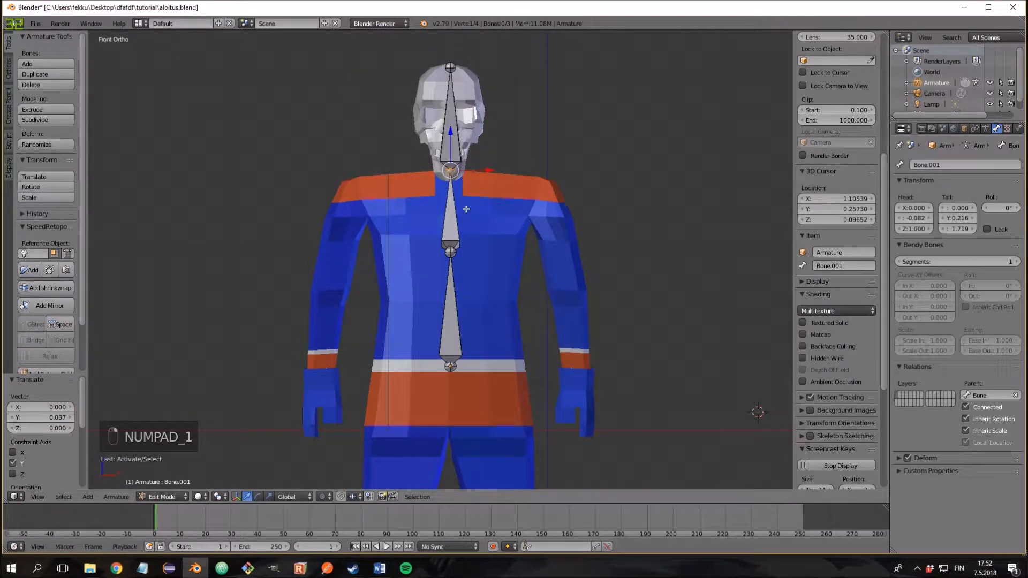
key("e")
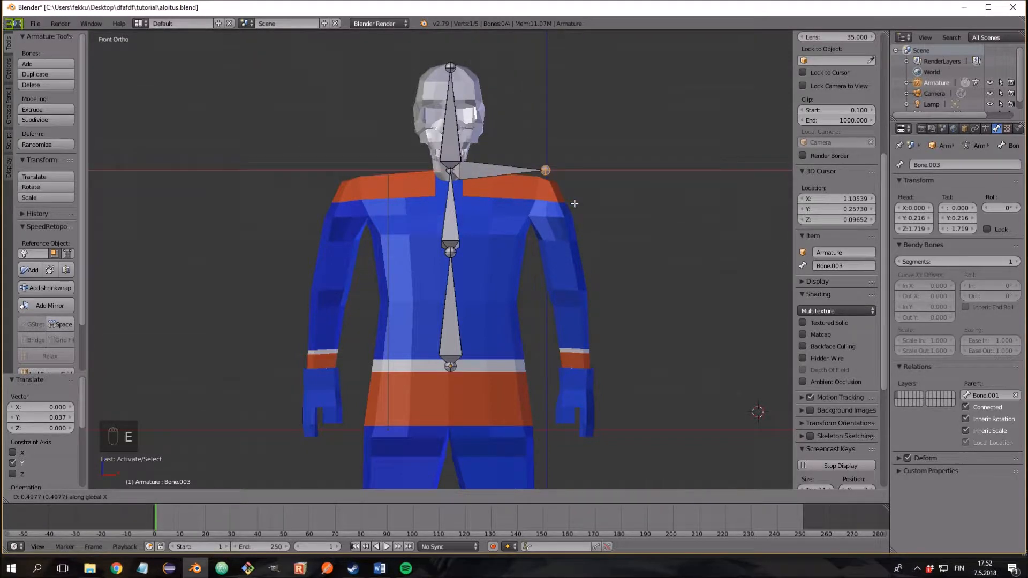
left_click(574, 203)
left_click_drag(547, 133, 547, 143)
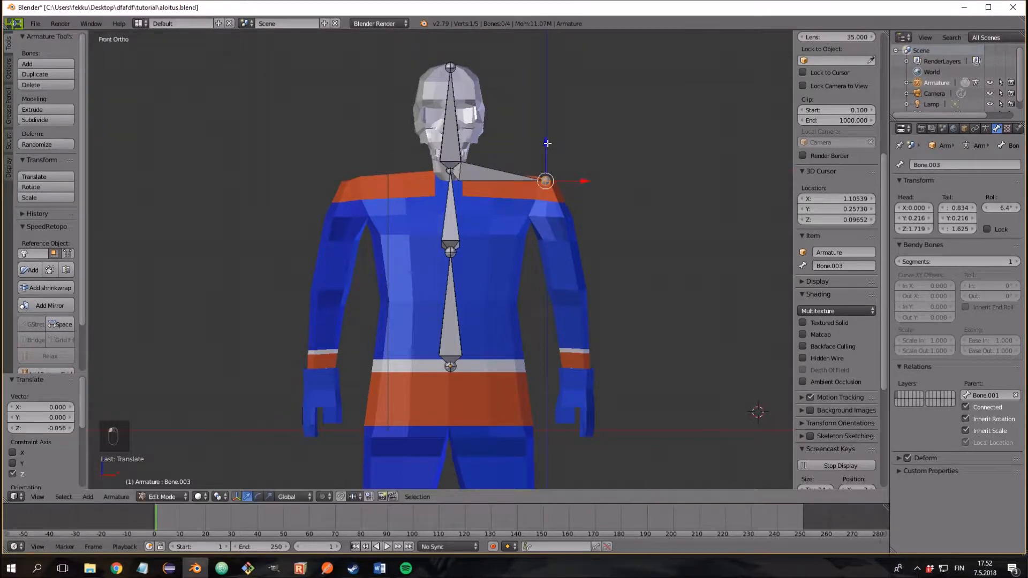
Step: Extrude an upper-arm bone about 0.50 down along Z from the shoulder and move its tip about 0.107 outward along X to the elbow
key("KP_7")
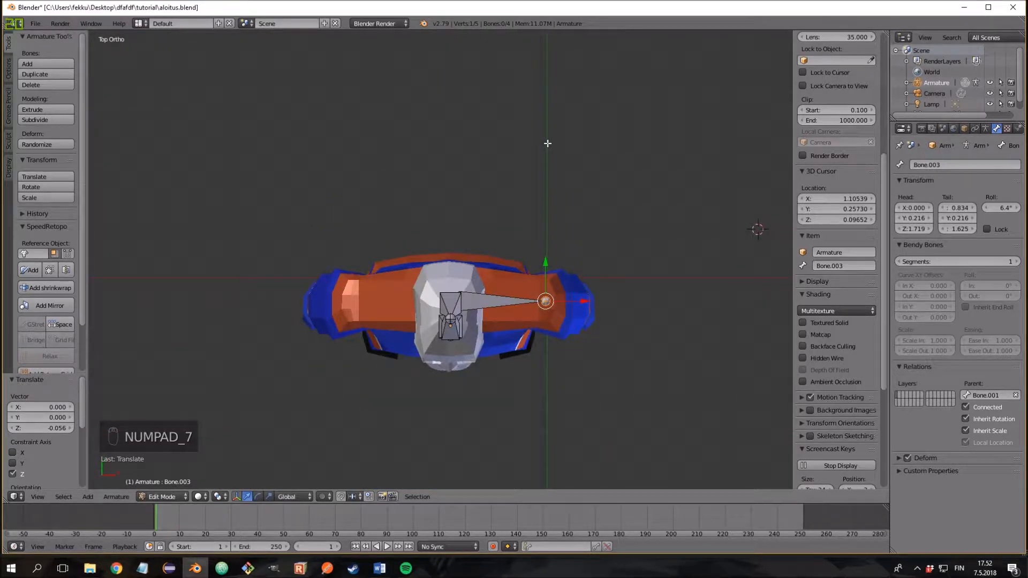
key("KP_1")
key("KP_3")
key("KP_1")
key("e")
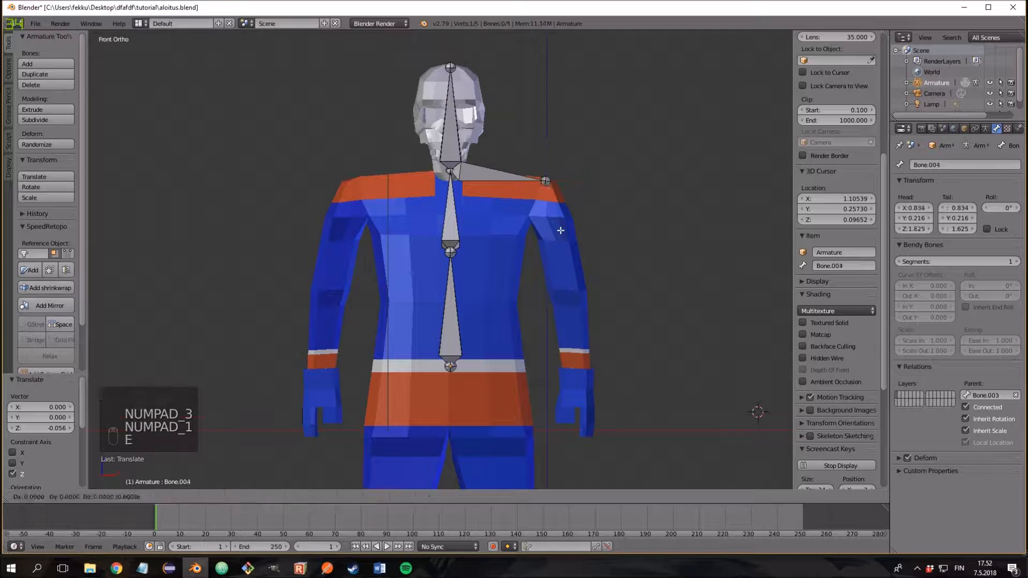
left_click(557, 325)
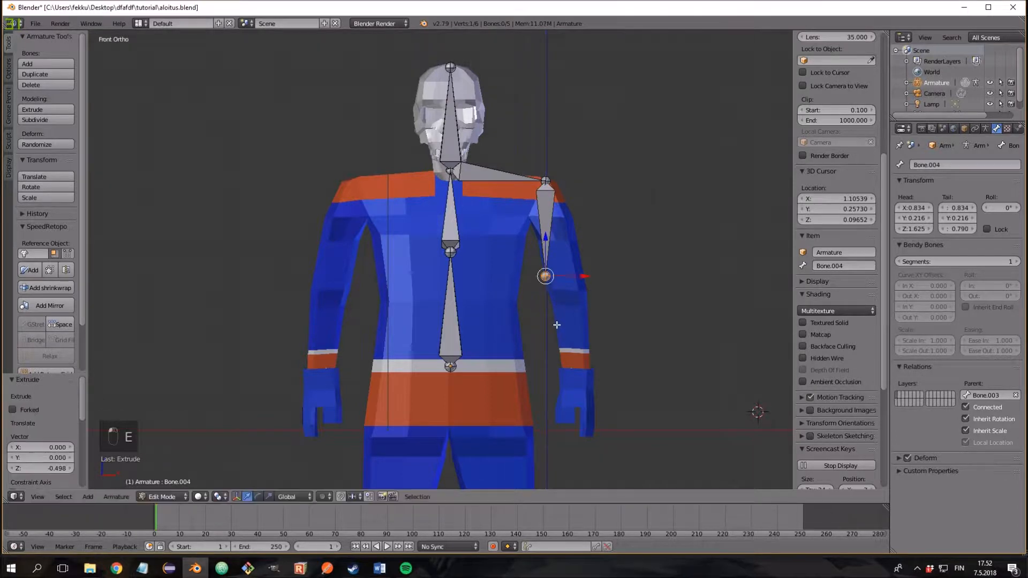
left_click_drag(581, 279, 598, 278)
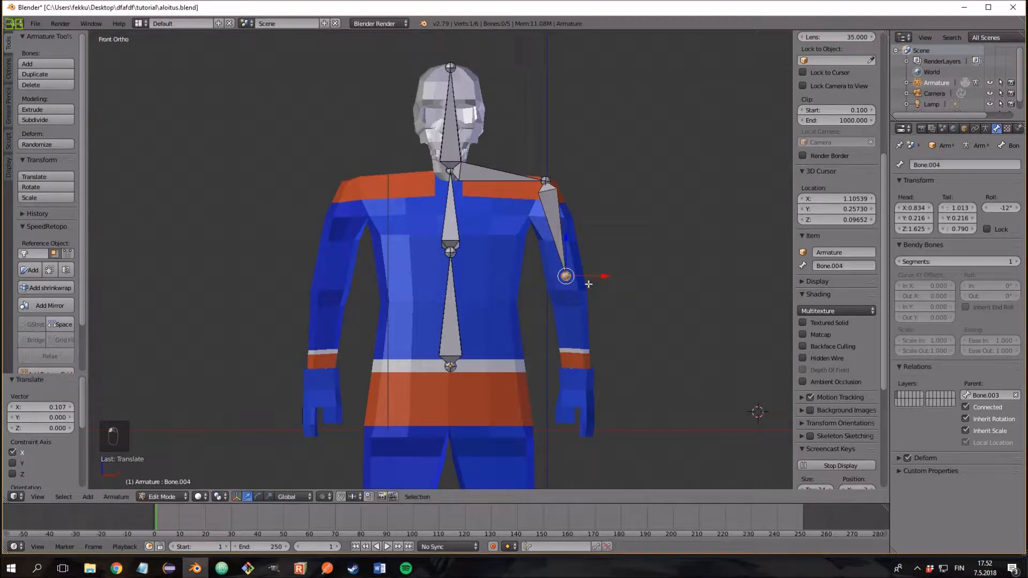
key("e")
key("z")
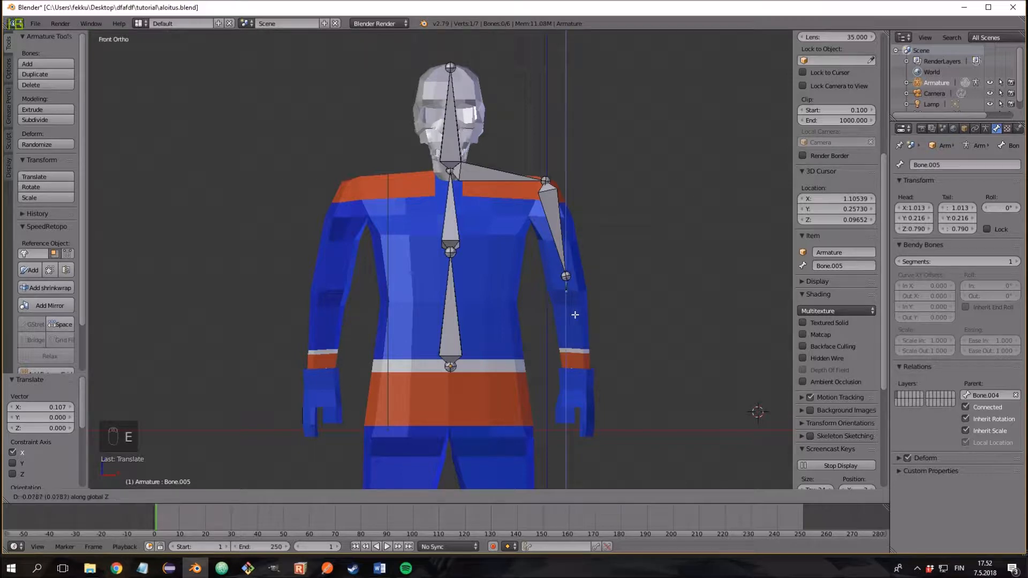
left_click(580, 369)
left_click_drag(604, 350, 612, 349)
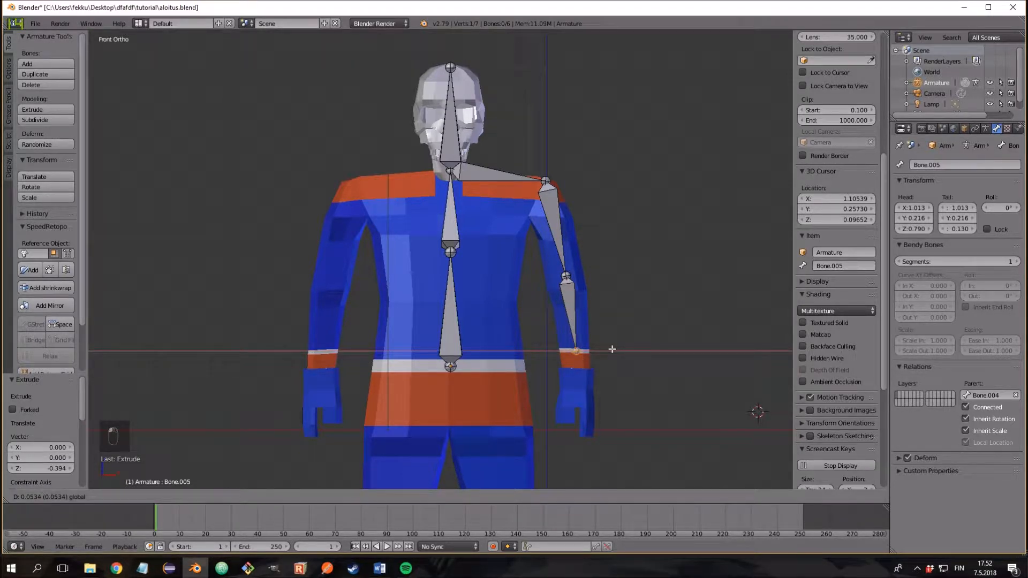
right_click(612, 349)
key("ctrl+z")
key("ctrl+z")
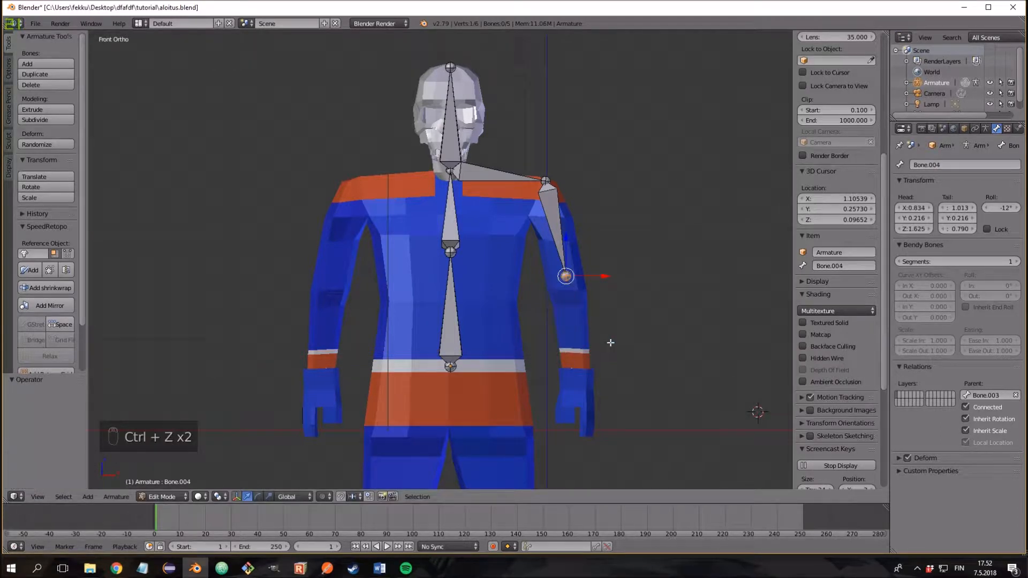
Step: Extrude a forearm bone about 0.455 down along Z from the elbow and move its tip about 0.053 outward along X to the wrist
key("e")
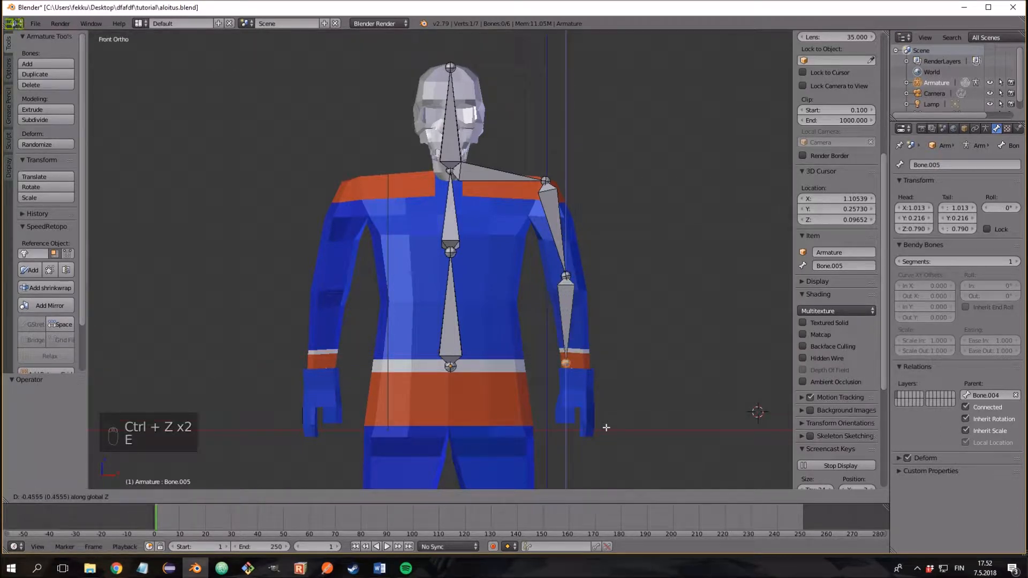
left_click(606, 410)
left_click_drag(605, 363, 614, 360)
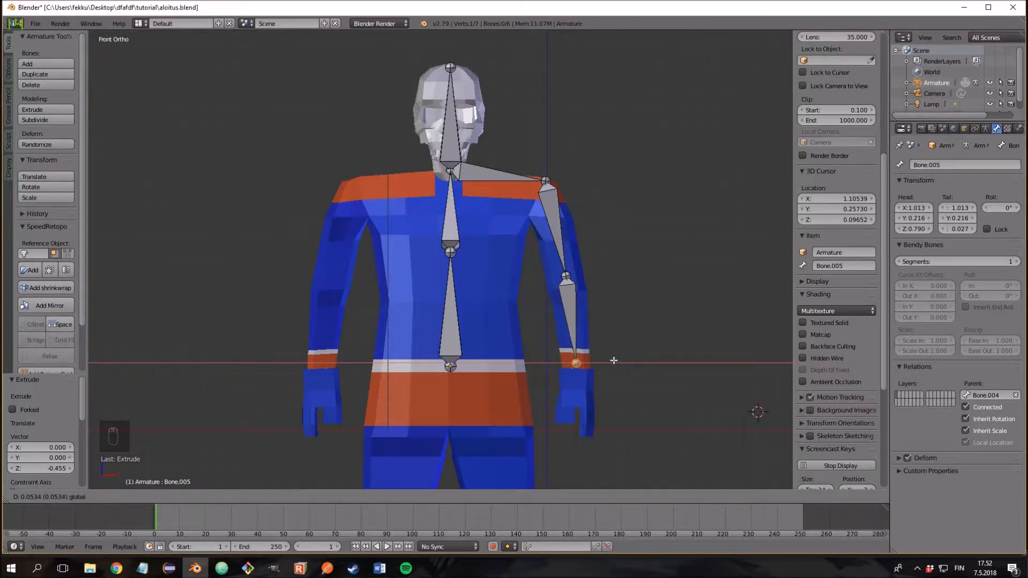
left_click_drag(613, 360, 614, 360)
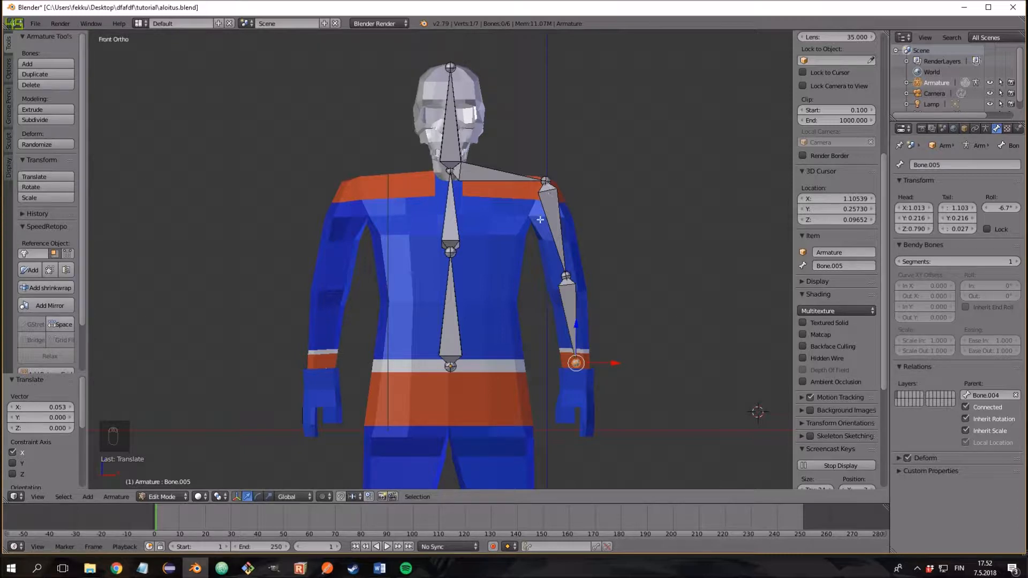
Step: Lower the shoulder joint about 0.031 along Z in front view
middle_click_drag(603, 249, 656, 250)
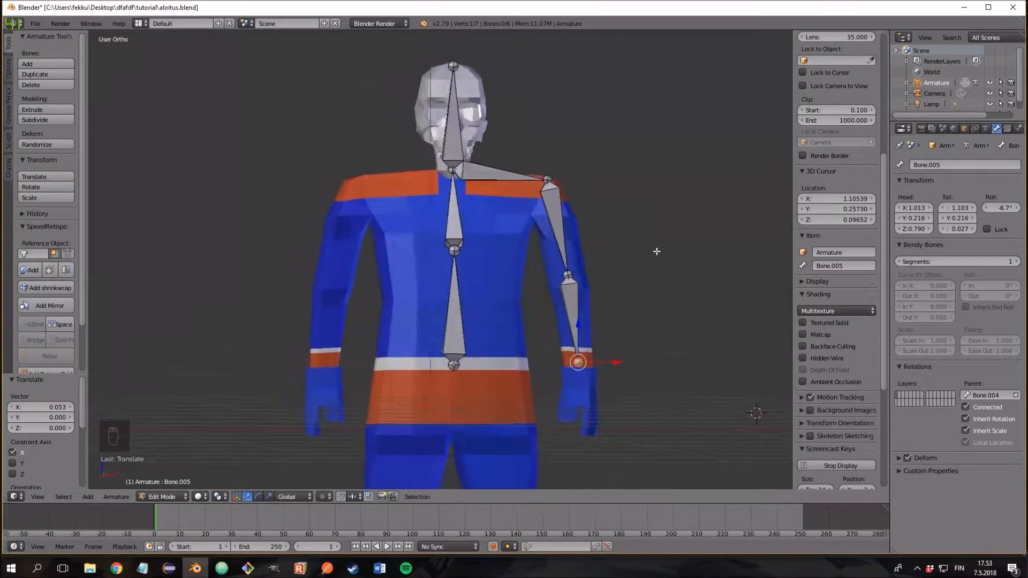
middle_click_drag(576, 193, 556, 182)
right_click(537, 185)
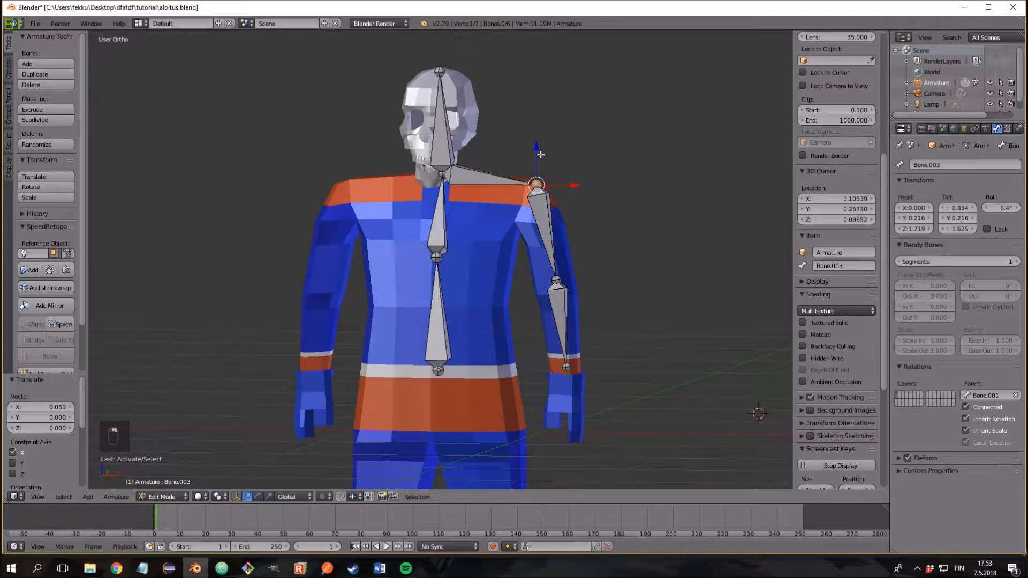
key("KP_1")
left_click_drag(544, 146, 546, 155)
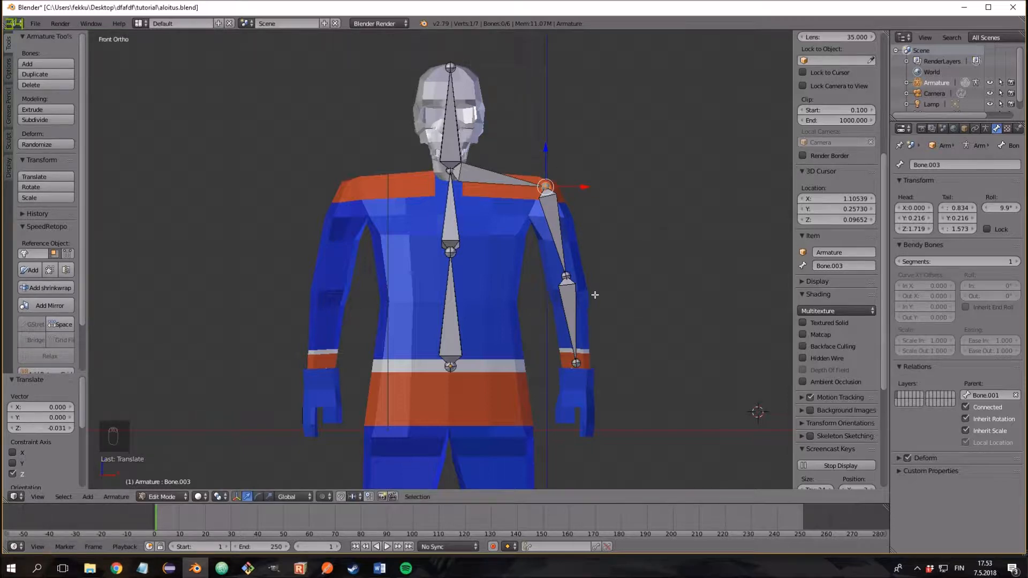
Step: Clip the view to the hand and wrist that have the arm bones, and show them from the side
scroll(614, 290, "up", 1)
middle_click_drag(626, 280, 638, 252)
scroll(629, 237, "up", 2)
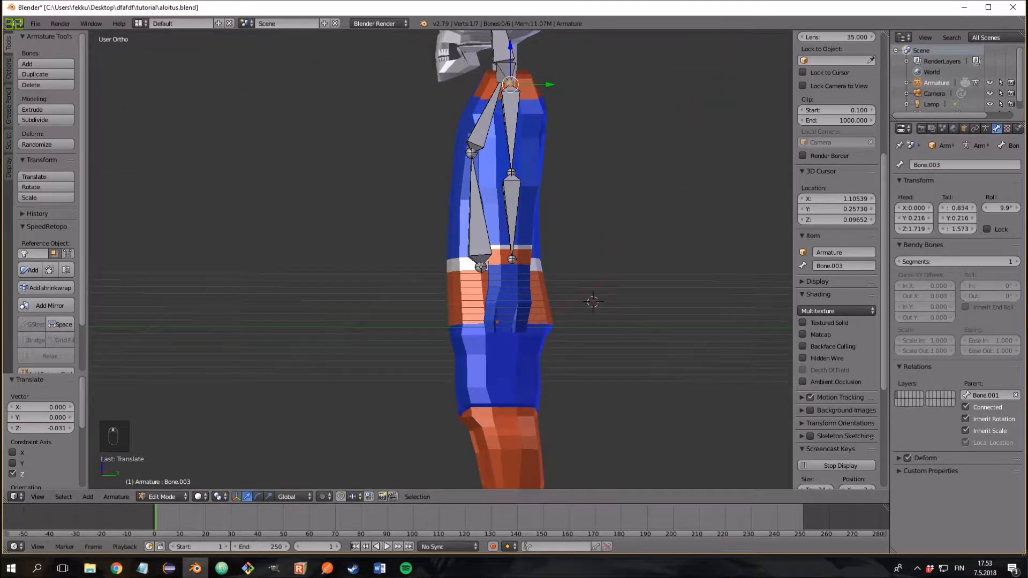
scroll(707, 294, "up", 4)
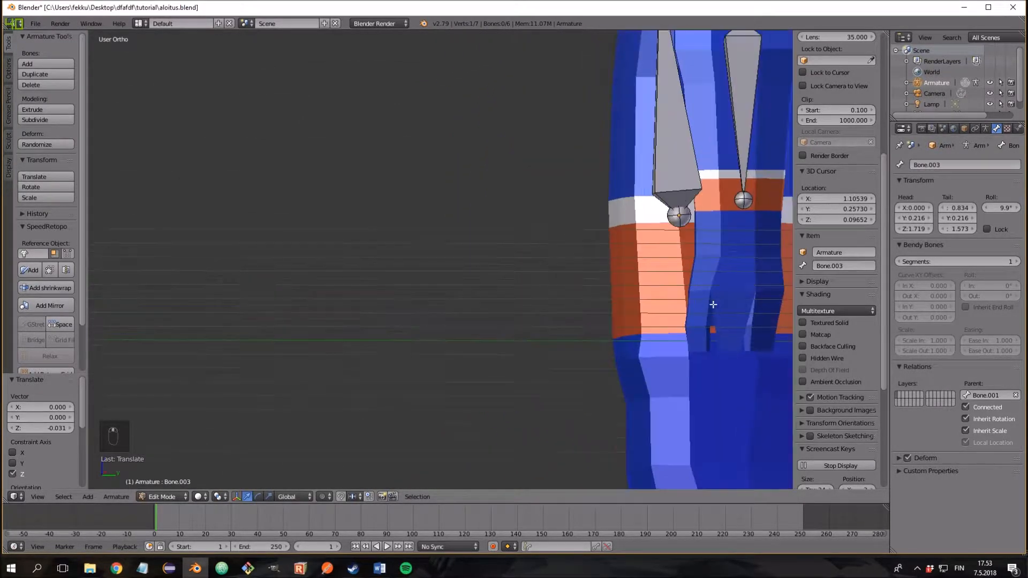
middle_click_drag(732, 301, 505, 270, "shift")
scroll(508, 230, "down", 1)
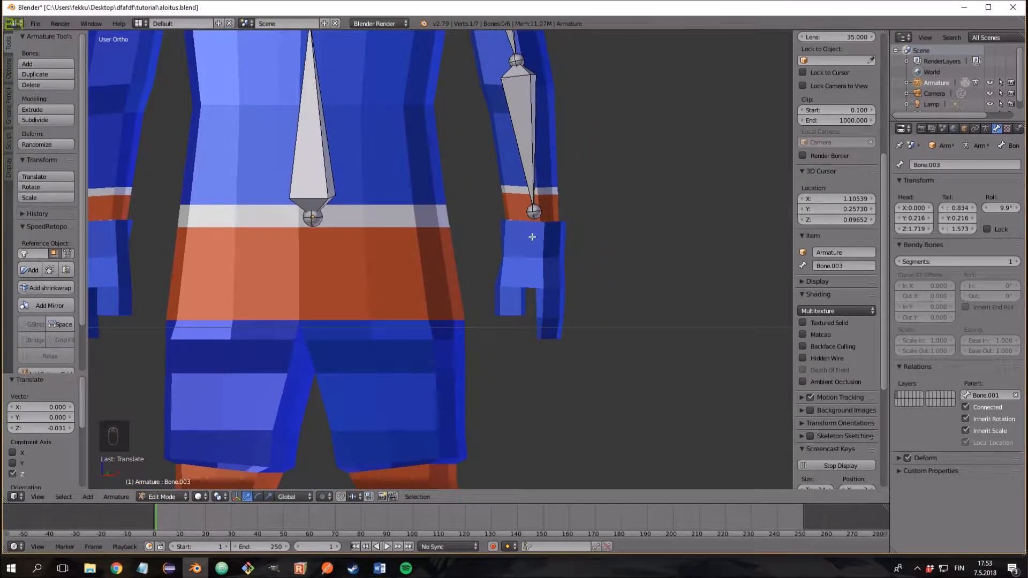
key("alt+b")
left_click_drag(482, 160, 637, 375)
middle_click_drag(648, 368, 584, 313)
scroll(498, 260, "up", 1)
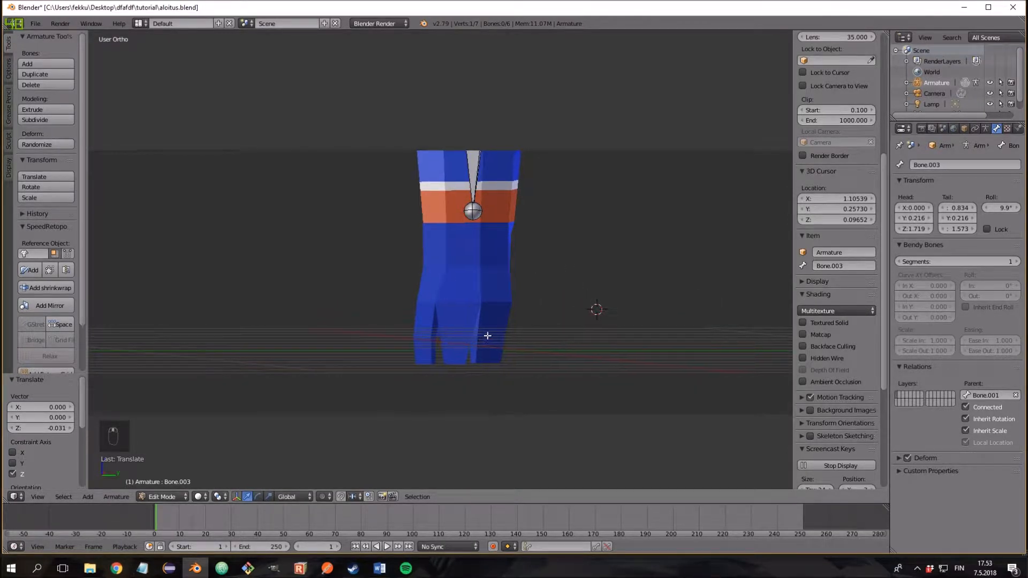
middle_click_drag(483, 340, 557, 315, "shift")
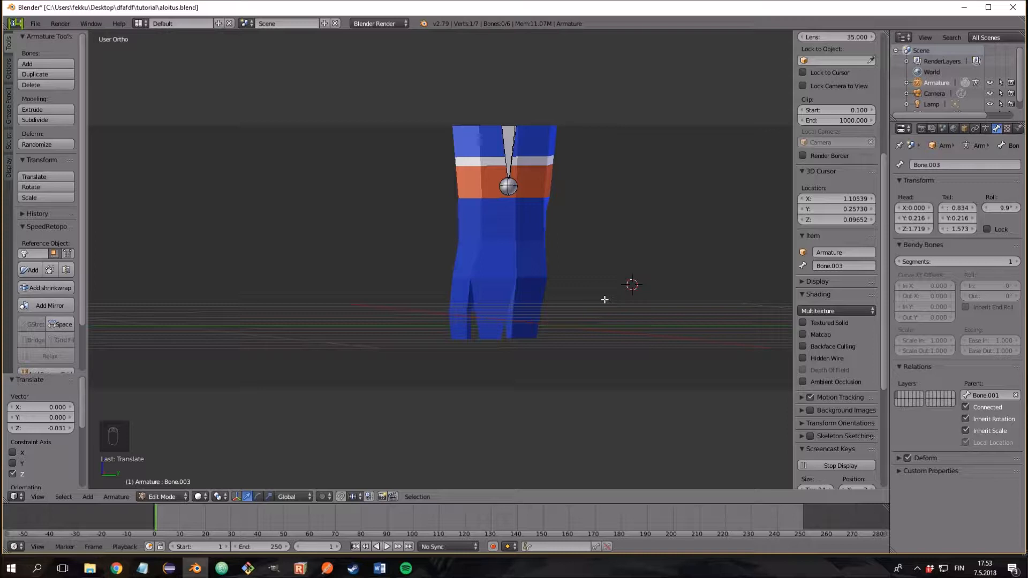
middle_click_drag(607, 292, 558, 300, "shift")
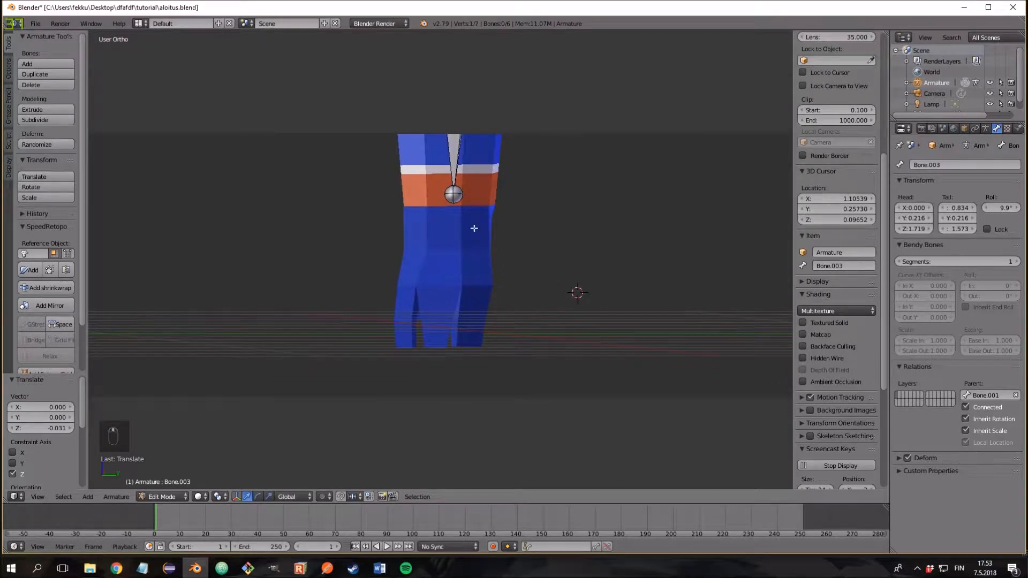
Step: Extrude a hand bone about 0.137 down along Z from the wrist joint
right_click(450, 200)
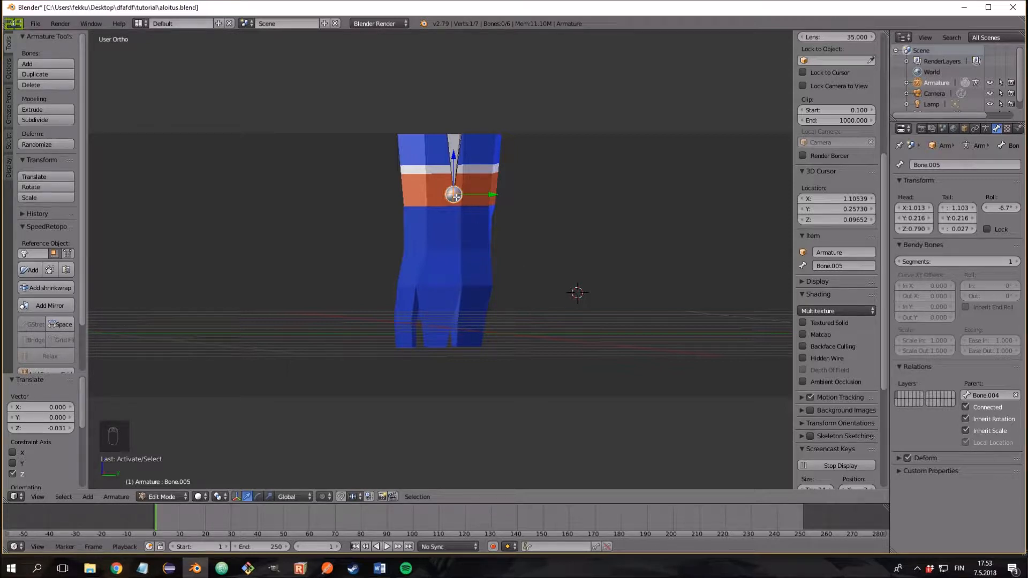
key("e")
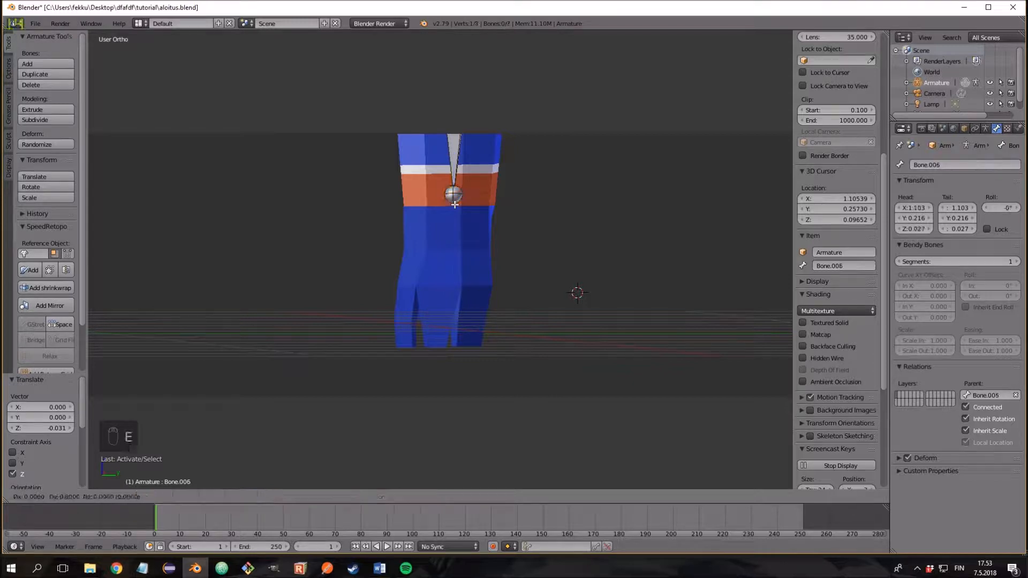
left_click(454, 259)
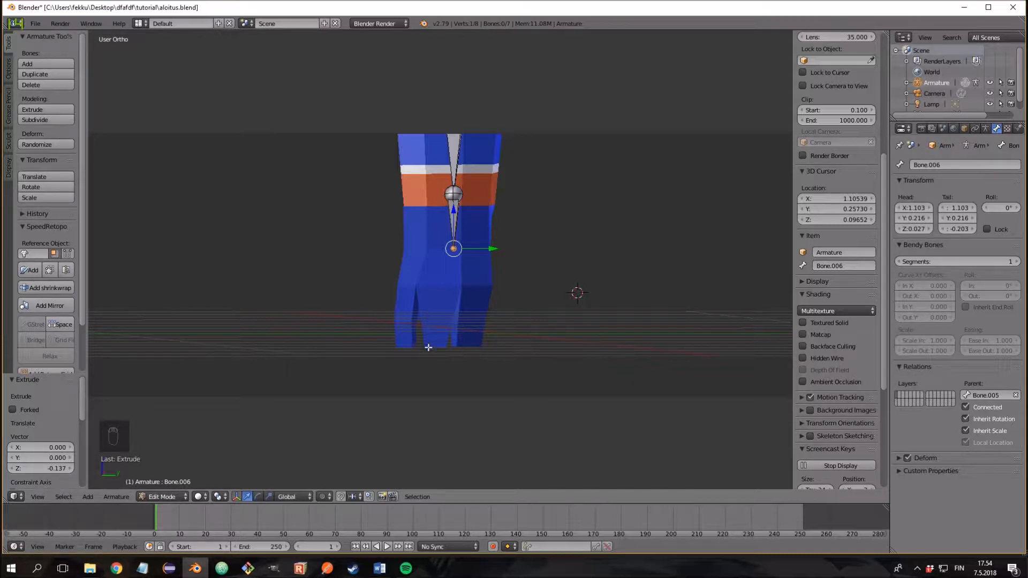
Step: Add a separate bone to the armature, remove the view clipping and select the new bone
key("shift+a")
scroll(566, 303, "down", 3)
middle_click_drag(567, 303, 537, 324)
scroll(589, 298, "down", 4)
scroll(537, 325, "up", 2)
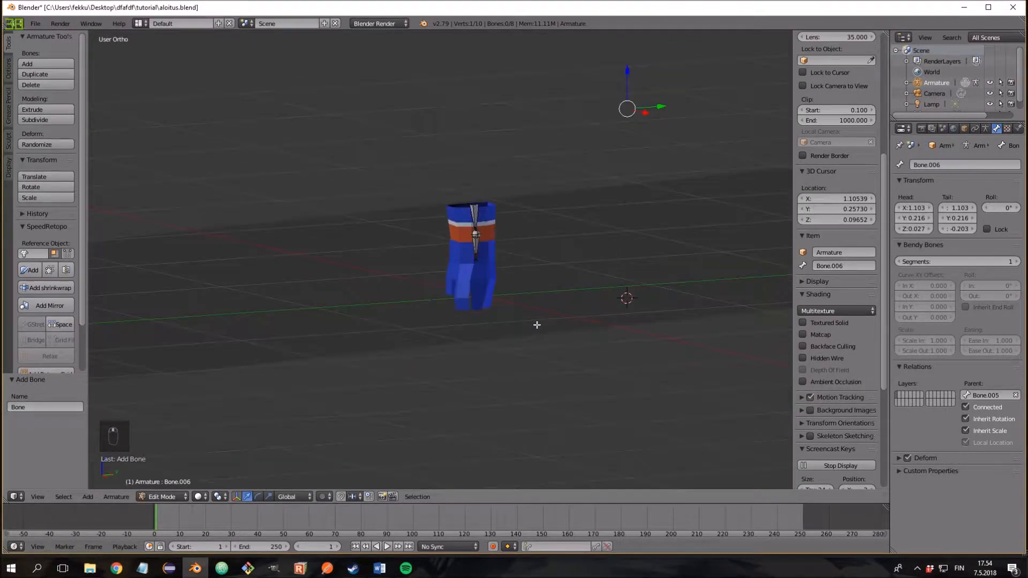
key("alt+b")
scroll(537, 324, "down", 3)
right_click(552, 253)
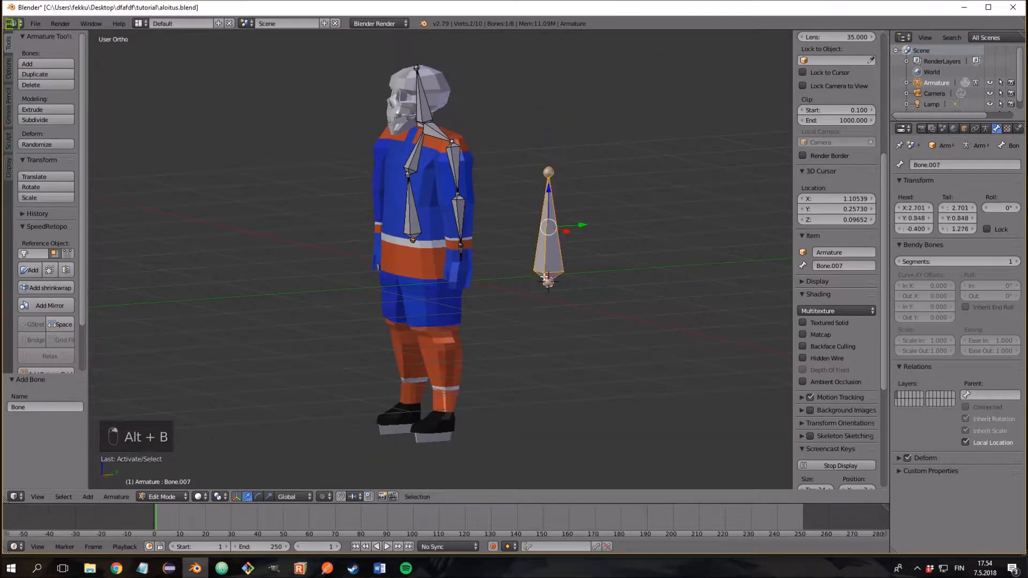
Step: Move the new bone about 0.626 along Y toward the character's front and rotate it 180° about X
scroll(538, 283, "up", 2)
left_click_drag(624, 212, 538, 215)
middle_click_drag(538, 215, 417, 172)
middle_click_drag(553, 234, 581, 247)
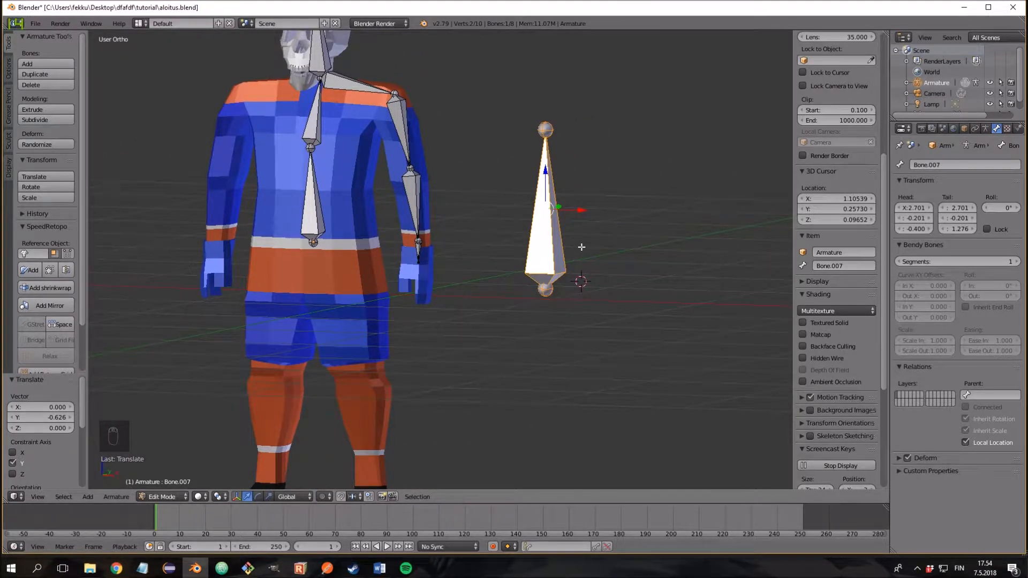
type("rx180")
key("Return")
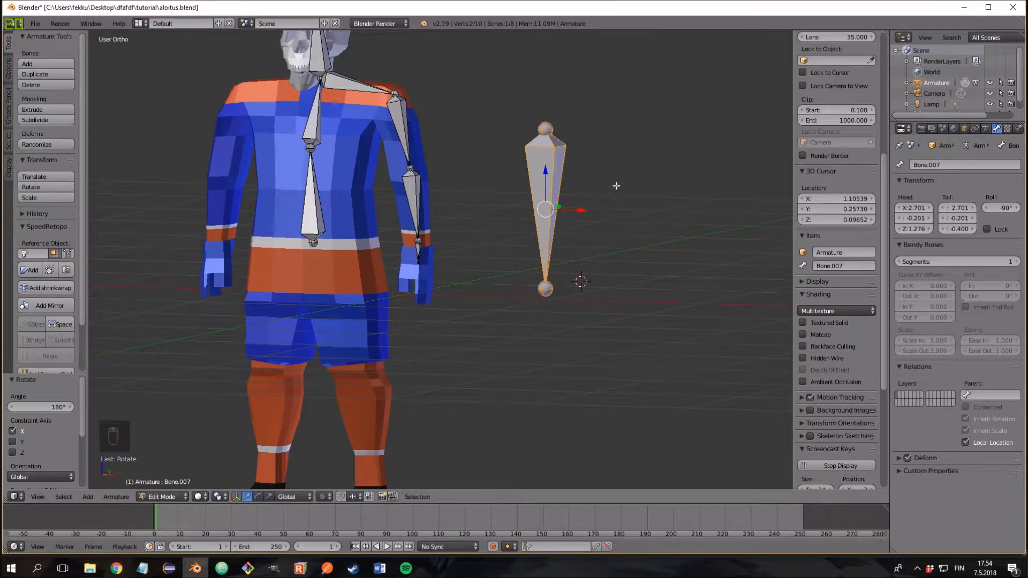
Step: Scale the separate bone to finger size by a factor of about -0.169 and rotate it 180° about X so its tip points down
key("s")
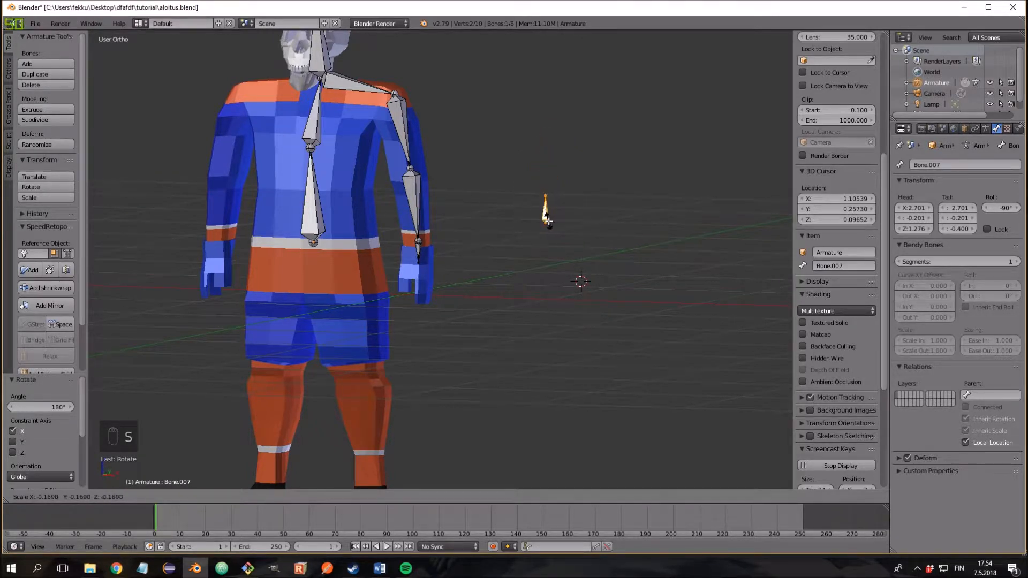
left_click(547, 221)
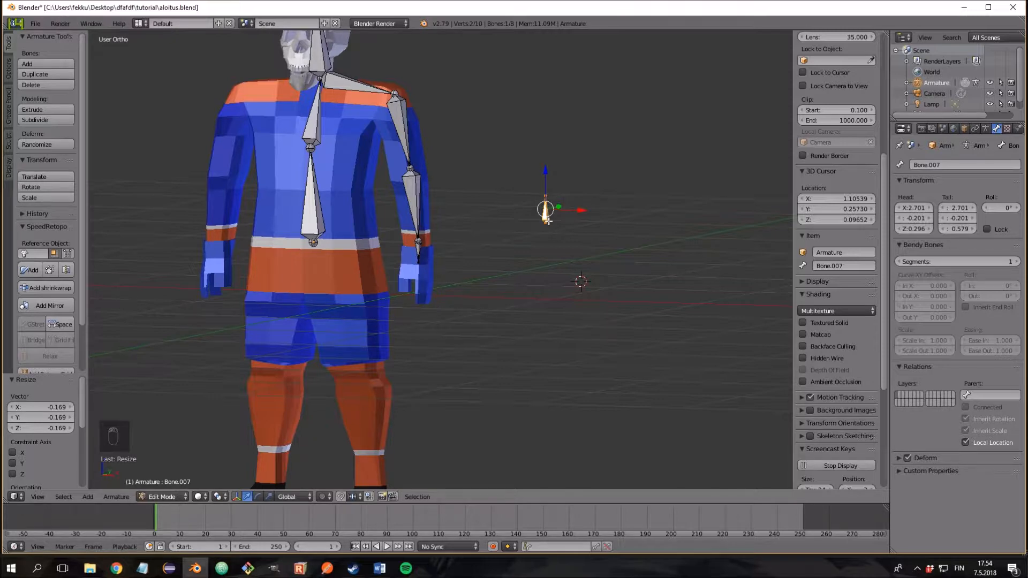
type("rx180")
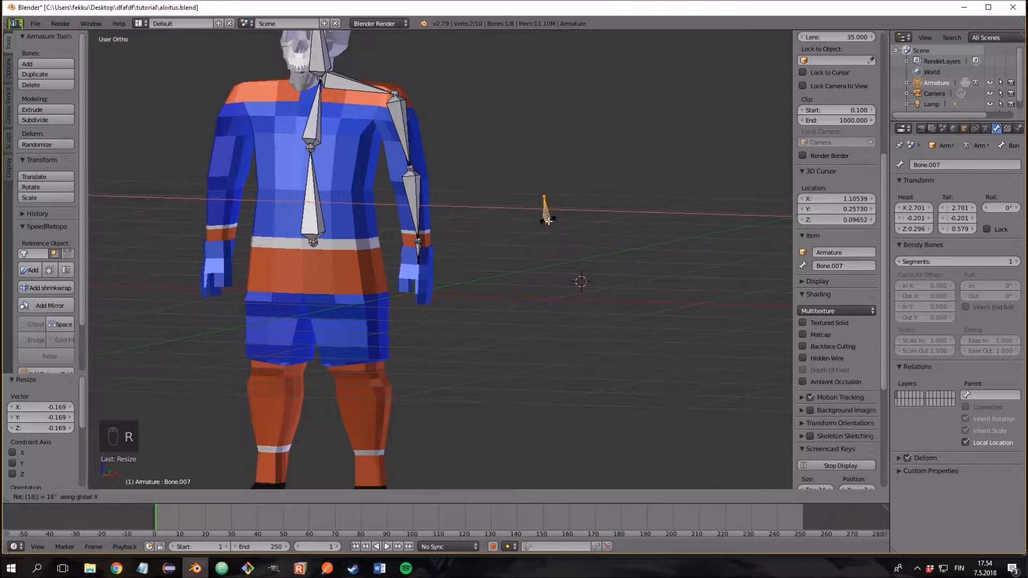
key("Return")
Step: Move the small finger bone along X toward the hand and about 0.472 down along Z to finger height
scroll(588, 225, "up", 4)
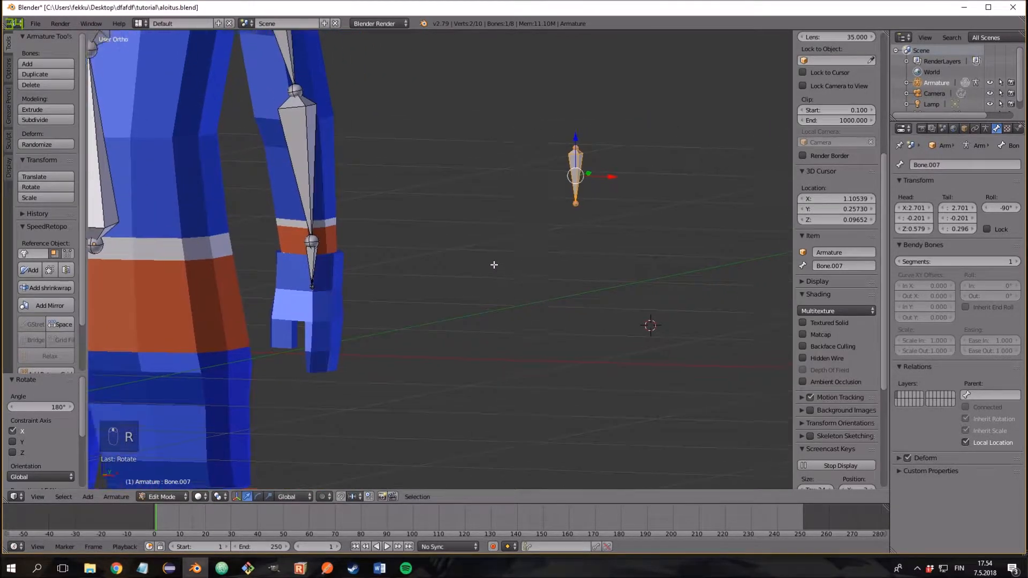
left_click_drag(590, 182, 350, 174)
left_click_drag(318, 135, 317, 289)
scroll(312, 309, "up", 6)
scroll(624, 211, "down", 8)
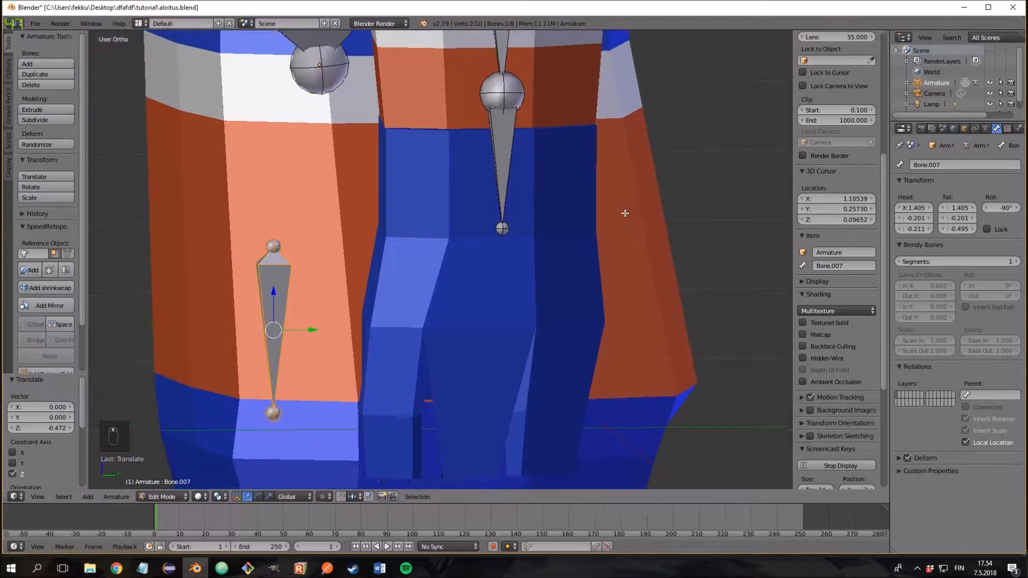
Step: Clip the view to the region around the character's hand and the small finger bone
middle_click_drag(552, 263, 515, 267)
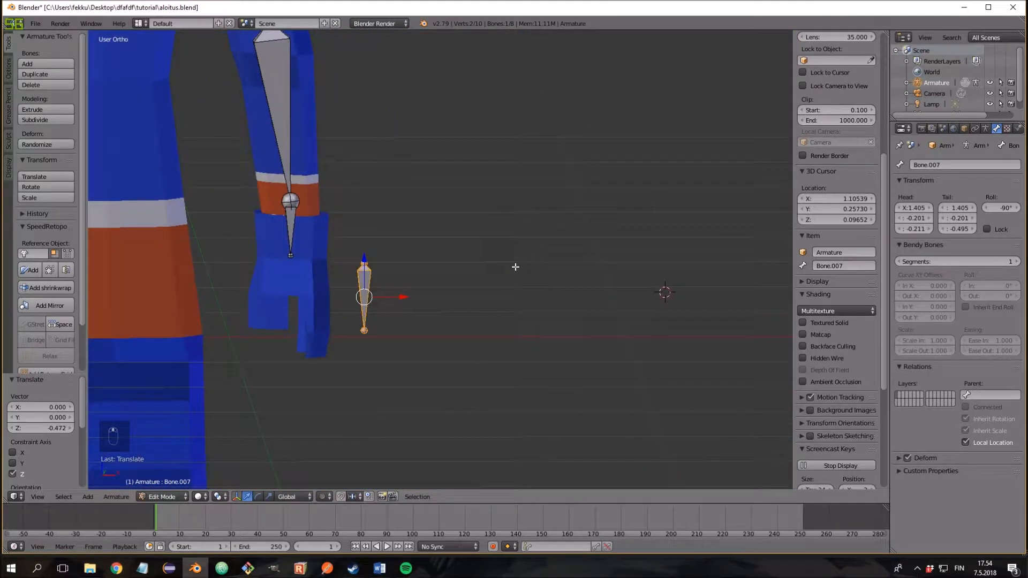
key("alt+b")
left_click_drag(228, 189, 485, 407)
middle_click_drag(485, 396, 410, 361)
scroll(413, 365, "up", 3)
scroll(477, 365, "up", 1)
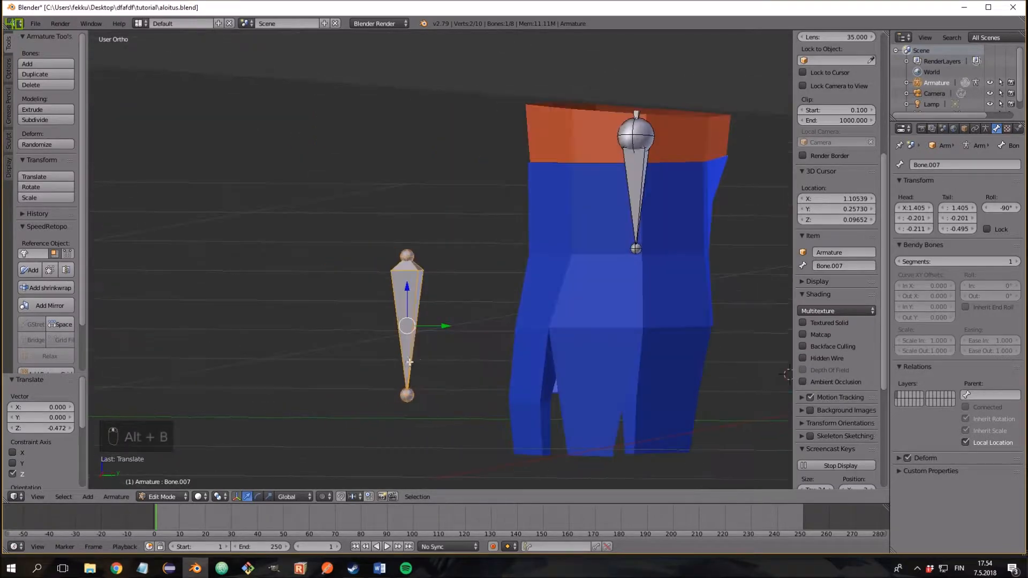
Step: Move the finger bone along Y and X onto the middle finger, to about X 1.229 and Y 0.165
key("KP_1")
key("KP_3")
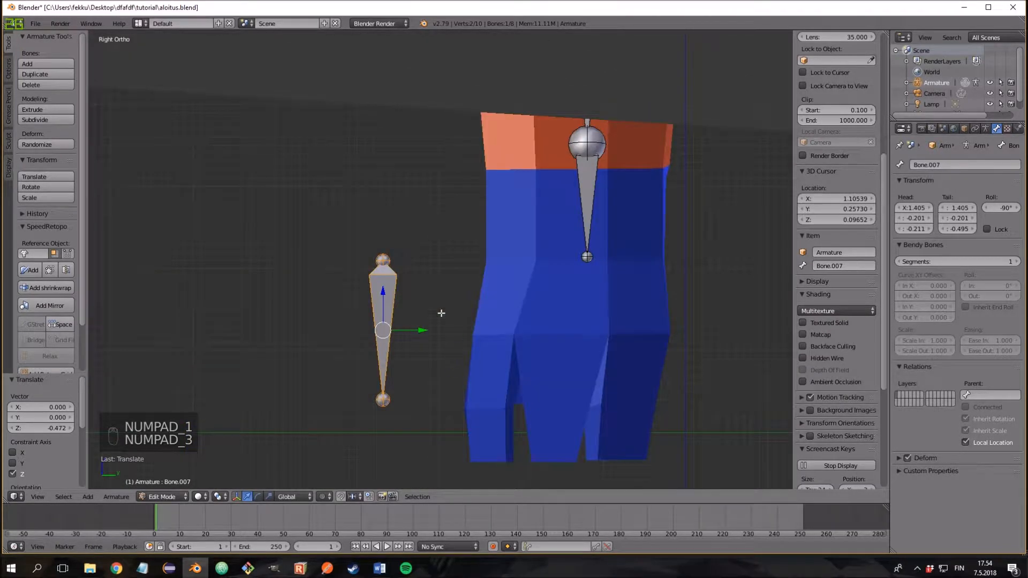
left_click_drag(420, 330, 593, 332)
middle_click_drag(593, 332, 677, 345)
left_click_drag(384, 301, 301, 300)
middle_click_drag(364, 315, 404, 329)
left_click_drag(582, 297, 575, 297)
Step: Scale the finger bone down by a factor of about 0.385
scroll(625, 264, "up", 3)
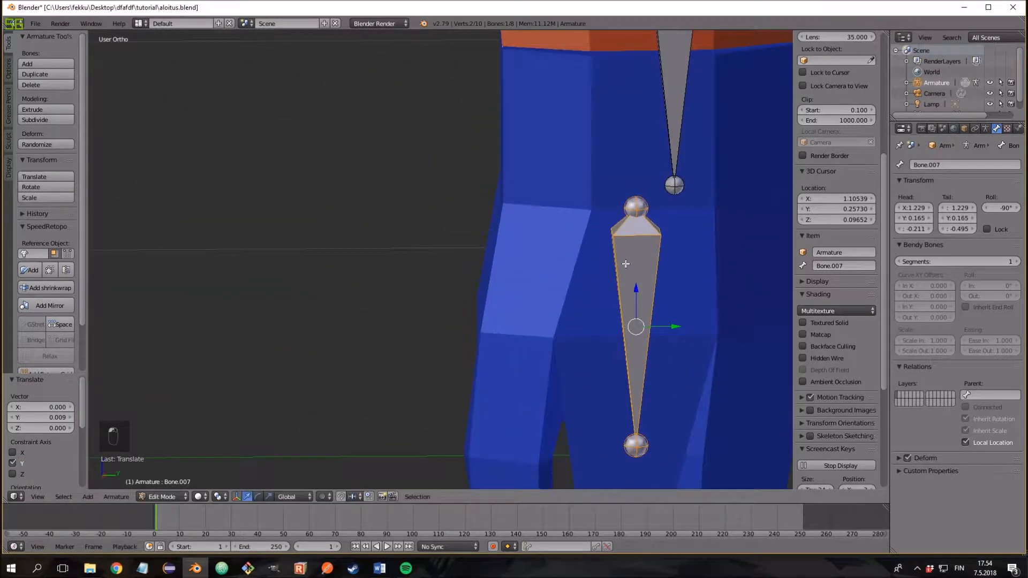
key("s")
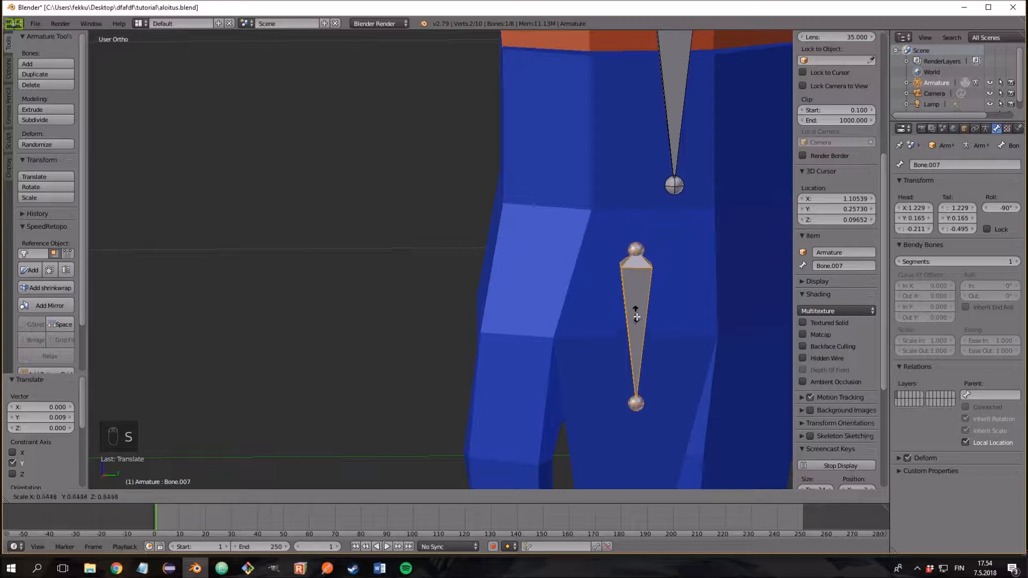
left_click(637, 318)
Step: Enlarge the finger bone slightly and lower it about 0.013 along Z toward the knuckle of the middle finger
scroll(632, 316, "down", 6)
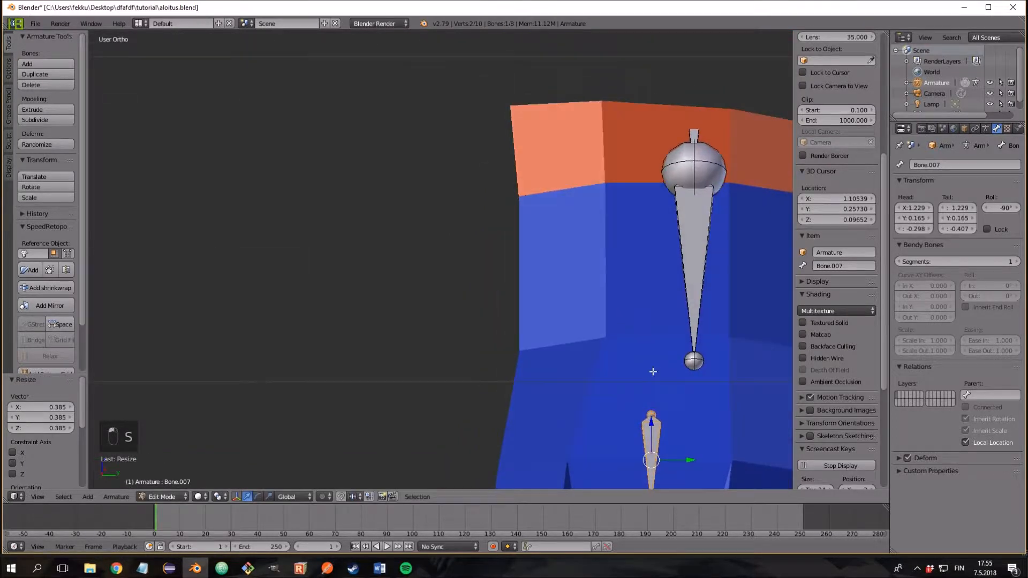
scroll(632, 316, "down", 2, "shift")
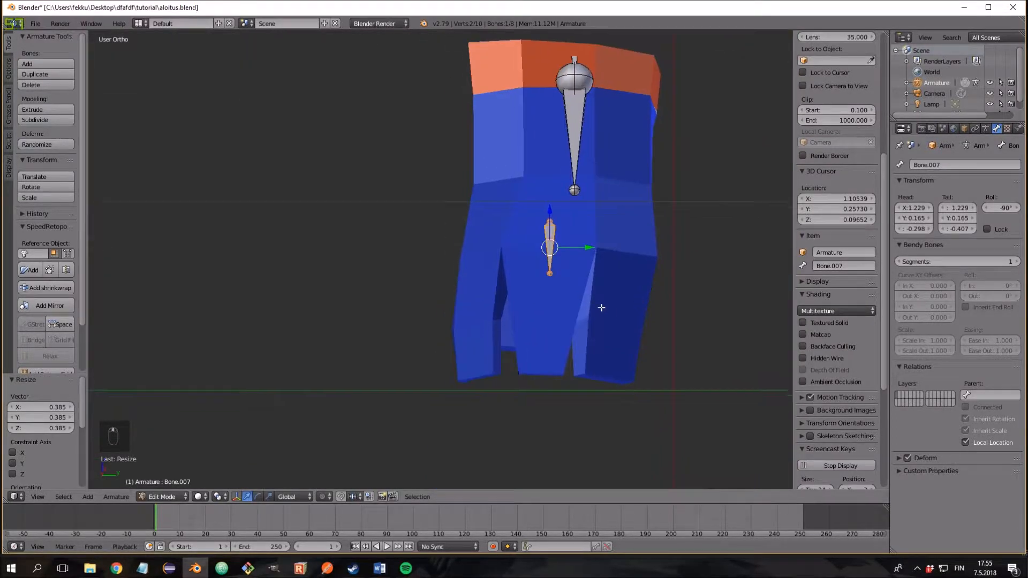
key("s")
left_click(583, 277)
left_click_drag(545, 193, 546, 207)
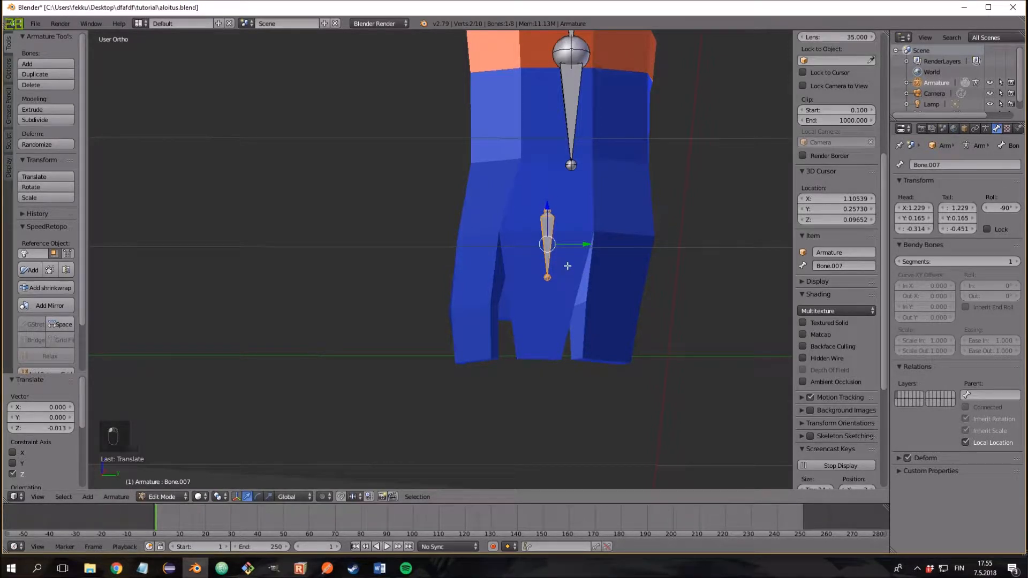
Step: Move the finger bone about 0.008 along X toward the outer side of the glove
middle_click_drag(567, 267, 665, 302)
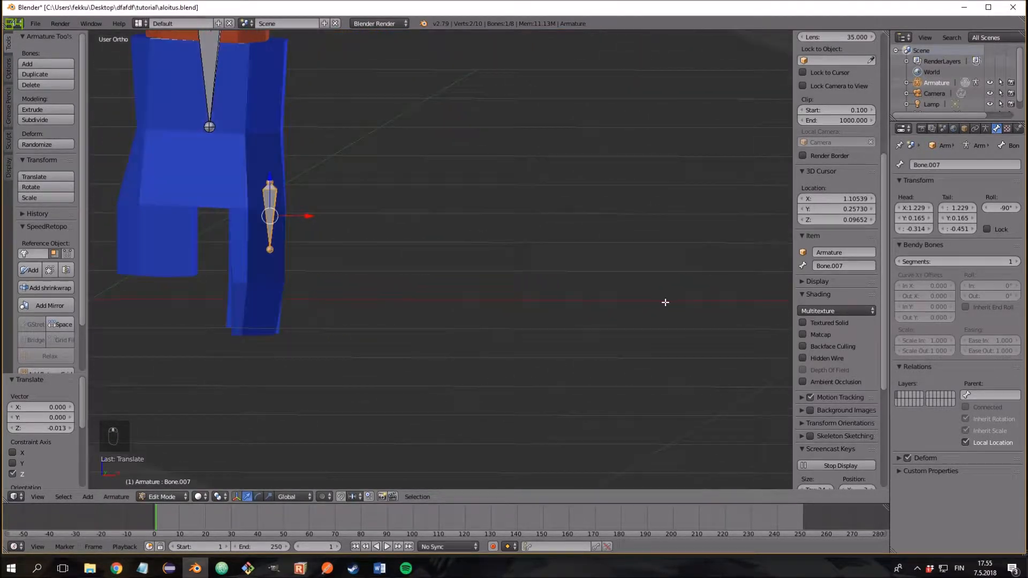
scroll(364, 294, "up", 4)
middle_click_drag(403, 289, 631, 311, "shift")
mouse_move(414, 284)
middle_mouse_down()
mouse_move(474, 248)
mouse_move(449, 185)
mouse_move(422, 186)
mouse_move(423, 166)
mouse_move(417, 297)
middle_mouse_up()
key("g")
key("x")
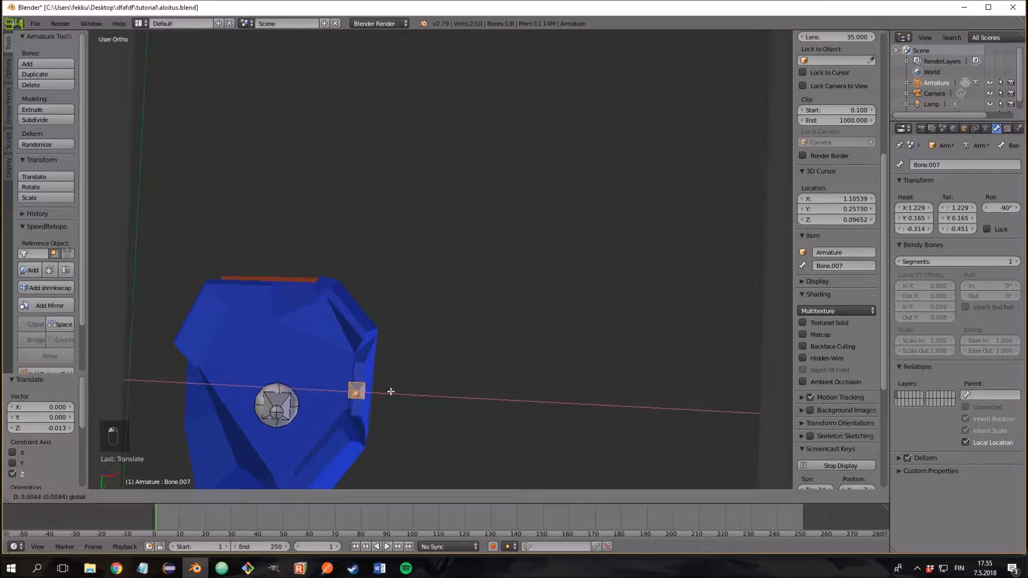
left_click(395, 390)
Step: Extrude a second bone from the finger bone's tip about 0.099 down along Z to the end of the middle finger
middle_click_drag(404, 355, 404, 428)
middle_click_drag(449, 324, 361, 338)
scroll(517, 330, "up", 1)
middle_click_drag(517, 330, 360, 294)
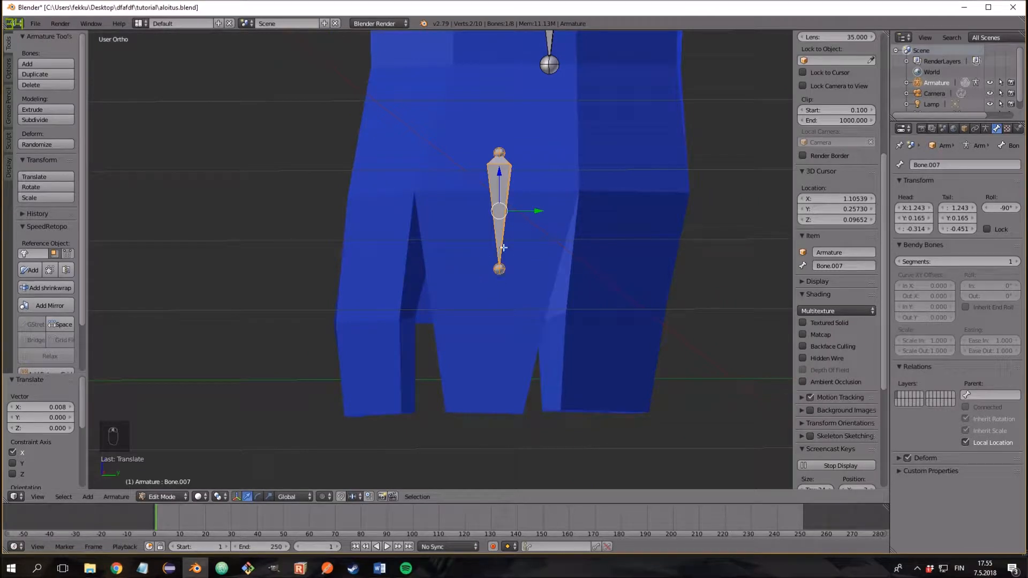
right_click(501, 272)
scroll(501, 272, "down", 2)
middle_click_drag(501, 272, 502, 287)
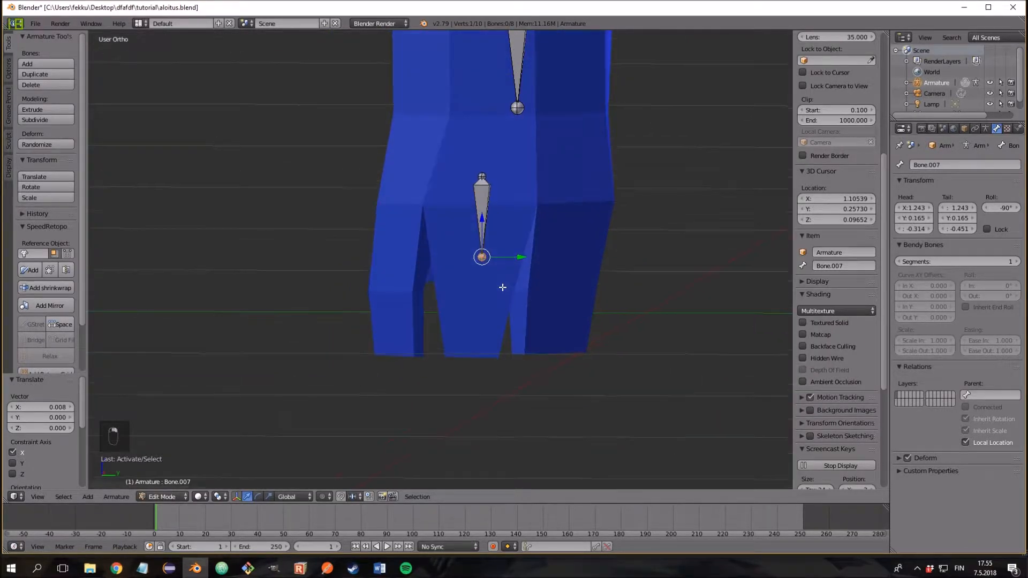
key("e")
key("z")
left_click(480, 379)
Step: Duplicate both middle finger bones and place the copy about 0.091 along negative Y in the front finger
mouse_move(464, 314)
middle_mouse_down()
mouse_move(551, 309)
mouse_move(500, 316)
mouse_move(500, 287)
mouse_move(612, 273)
mouse_move(591, 192)
mouse_move(523, 328)
mouse_move(482, 325)
mouse_move(471, 308)
middle_mouse_up()
right_click(472, 308)
right_click(462, 208, "shift")
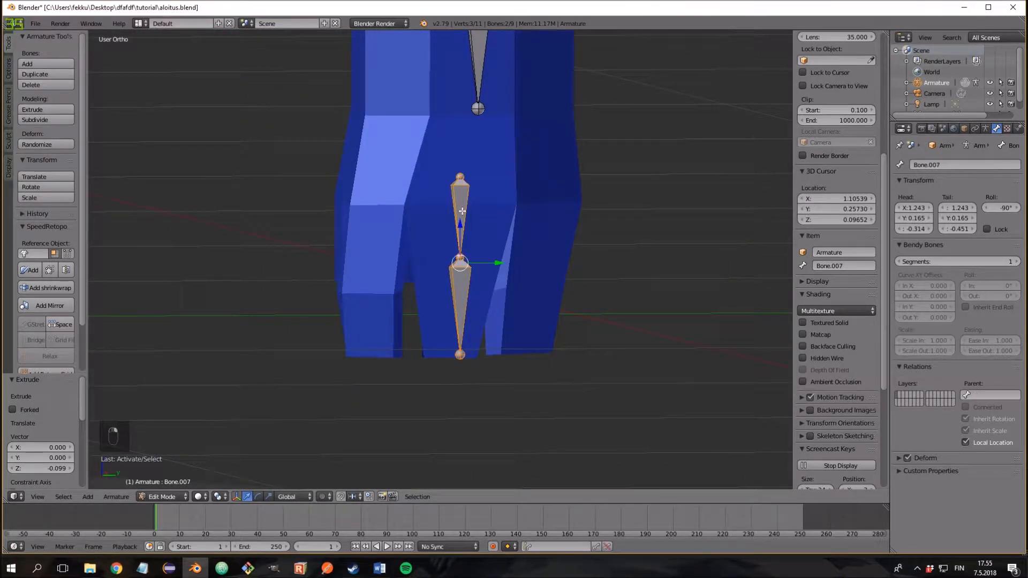
key("shift+d")
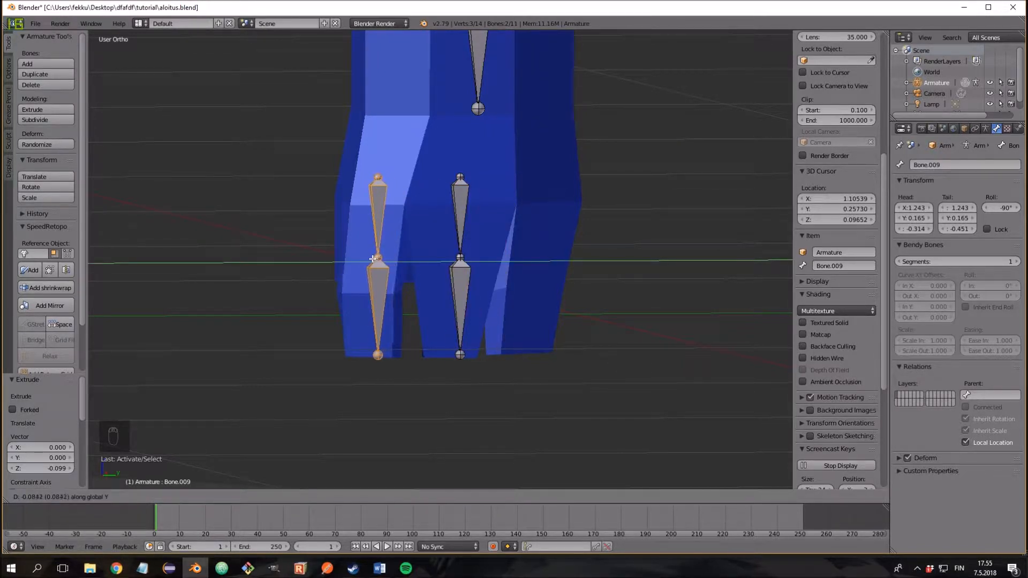
left_click(370, 258)
Step: Duplicate the two middle finger bones again and place the copy about 0.085 along positive Y in the rear finger
right_click(455, 219)
right_click(464, 289, "shift")
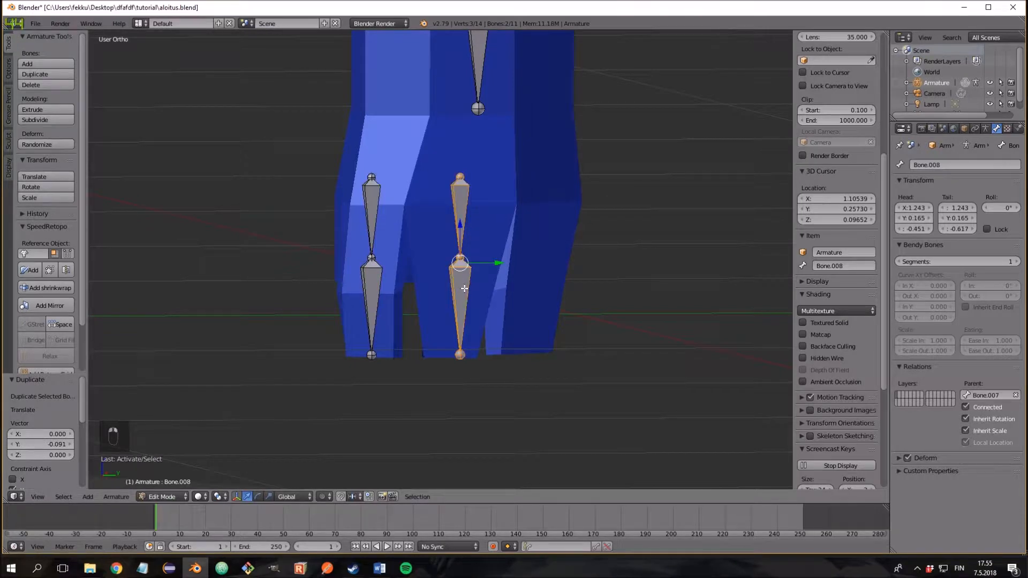
key("shift+d")
key("y")
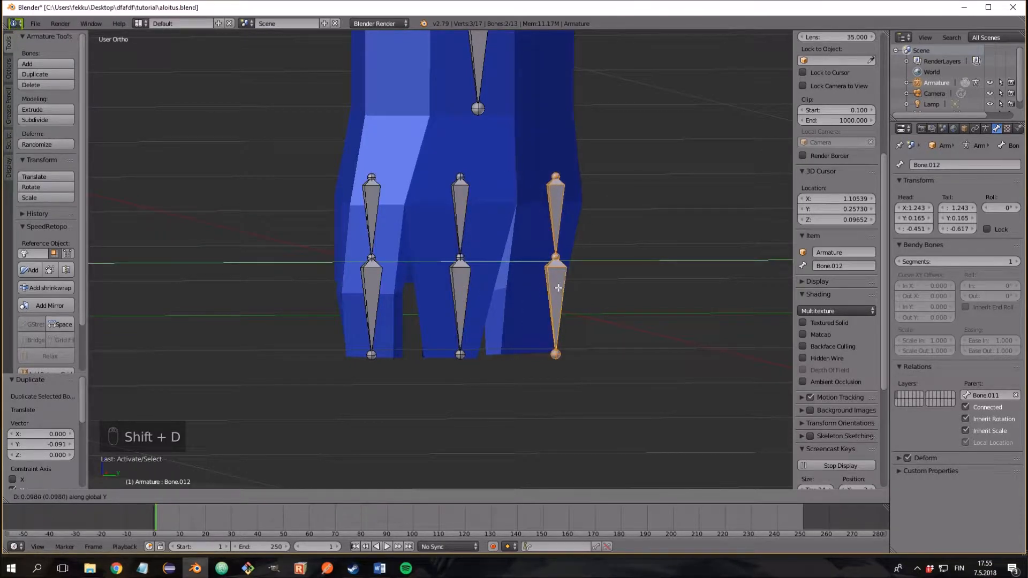
left_click(548, 287)
Step: Duplicate the two front finger bones and move the copy about 0.129 along negative X to the thumb
middle_click_drag(468, 298, 542, 296)
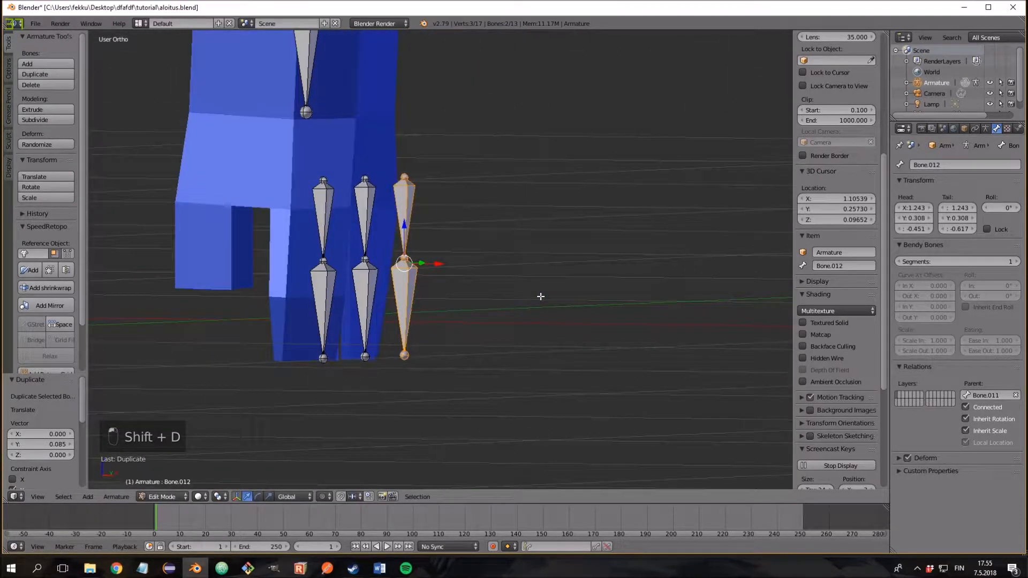
right_click(333, 222)
right_click(327, 291, "shift")
key("shift+d")
key("x")
left_click(215, 258)
Step: Select the middle finger's upper bone and enable the display of bone axes for the armature
middle_click_drag(489, 296, 422, 318)
middle_click_drag(395, 245, 400, 246)
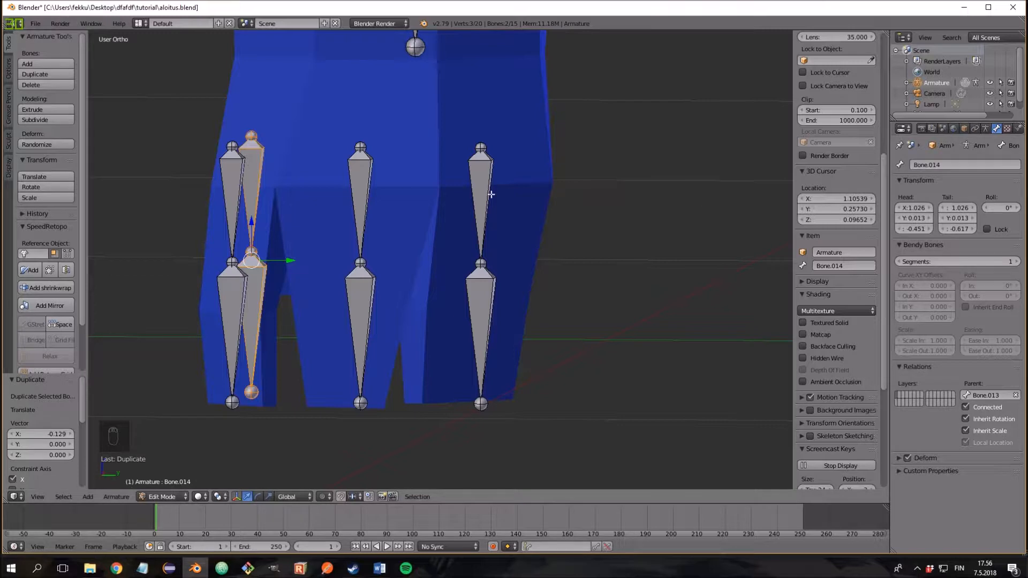
right_click(359, 181)
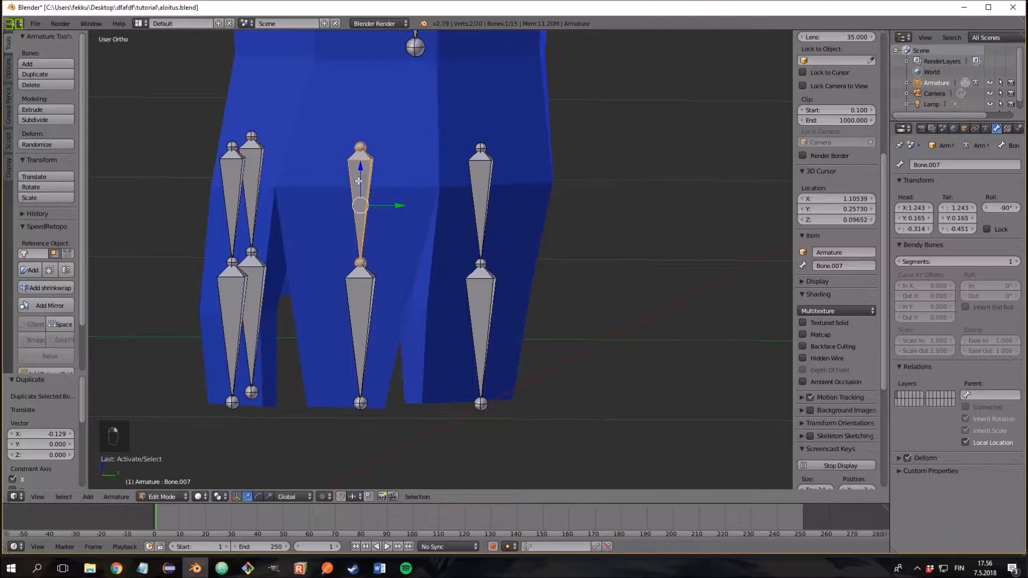
left_click(985, 128)
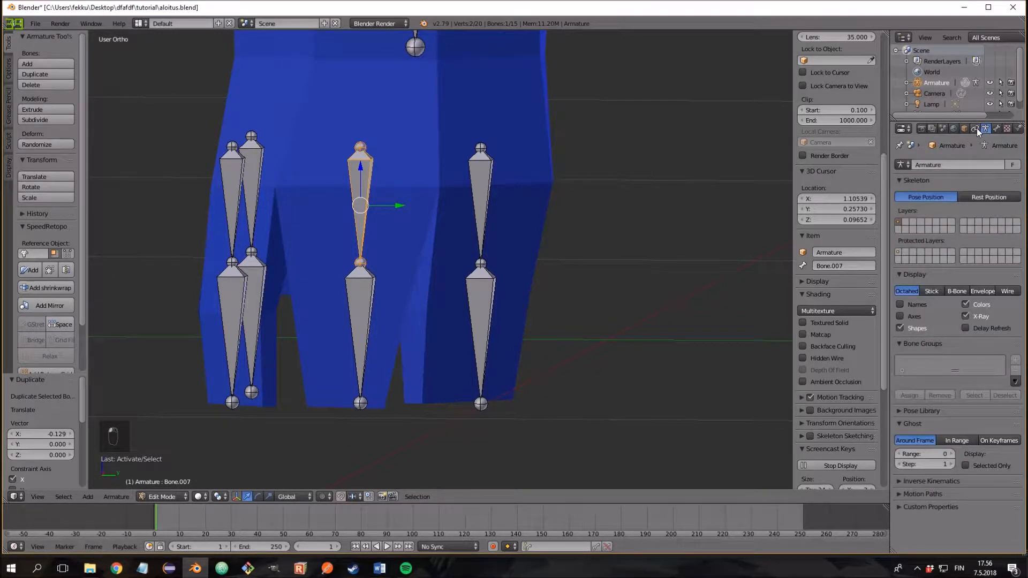
left_click(900, 316)
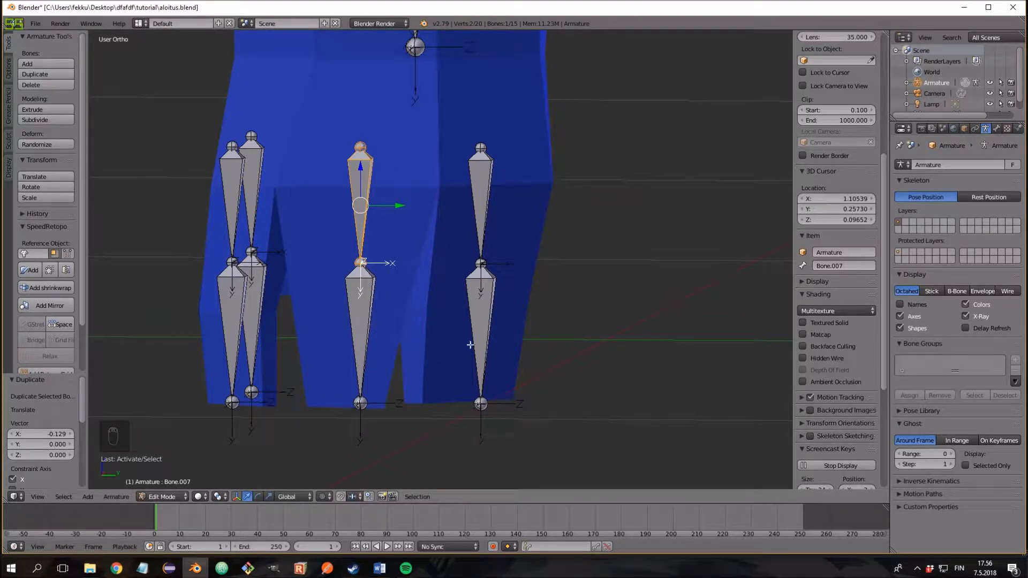
Step: Set the roll of the rear finger's upper bone to about -120° and its lower bone to about -121°
mouse_move(294, 278)
middle_mouse_down()
mouse_move(482, 270)
mouse_move(299, 287)
middle_mouse_up()
middle_click_drag(306, 289, 447, 289)
scroll(448, 289, "up", 2)
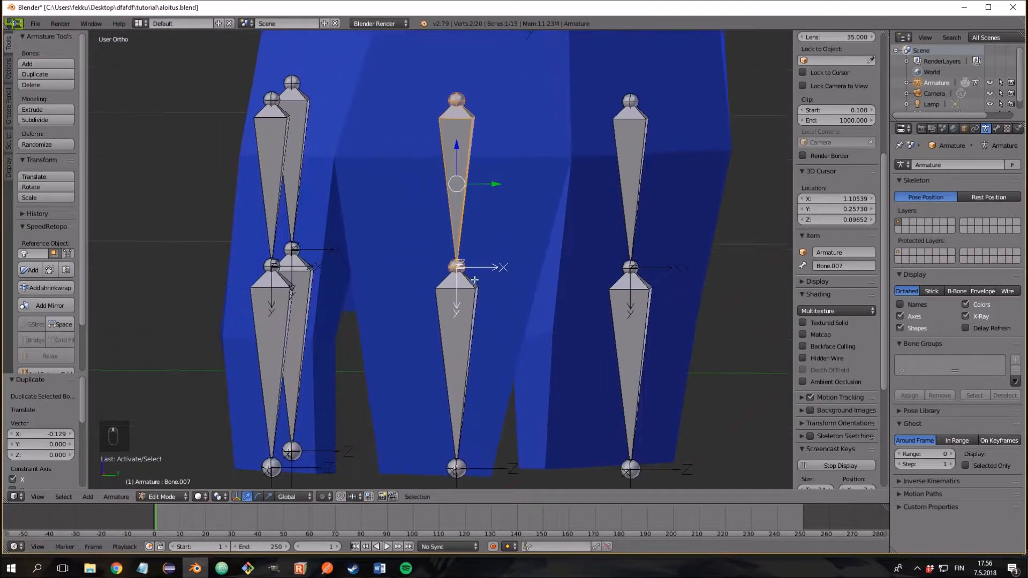
middle_click_drag(551, 295, 495, 251)
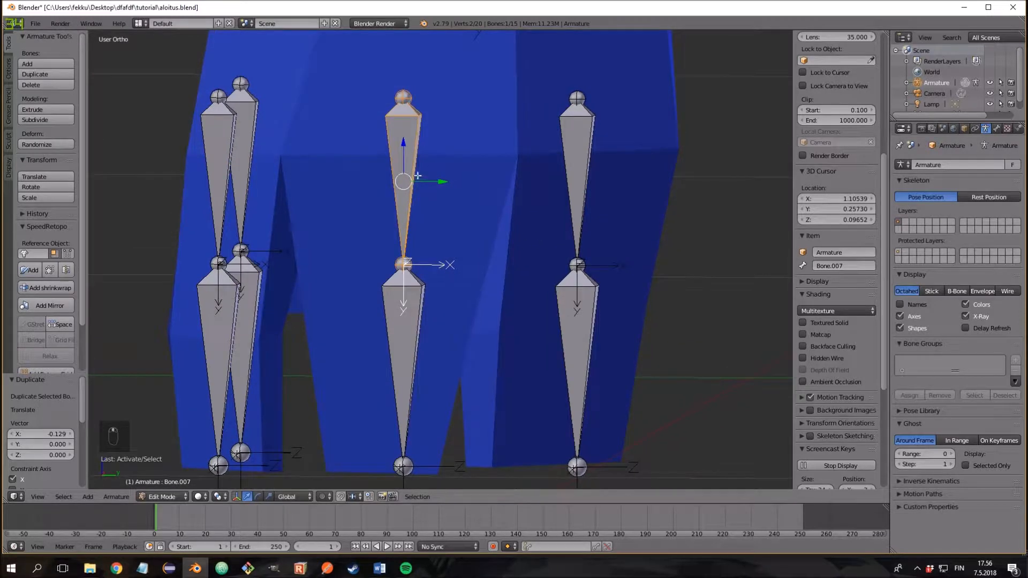
right_click(589, 184)
middle_click_drag(592, 183, 508, 269)
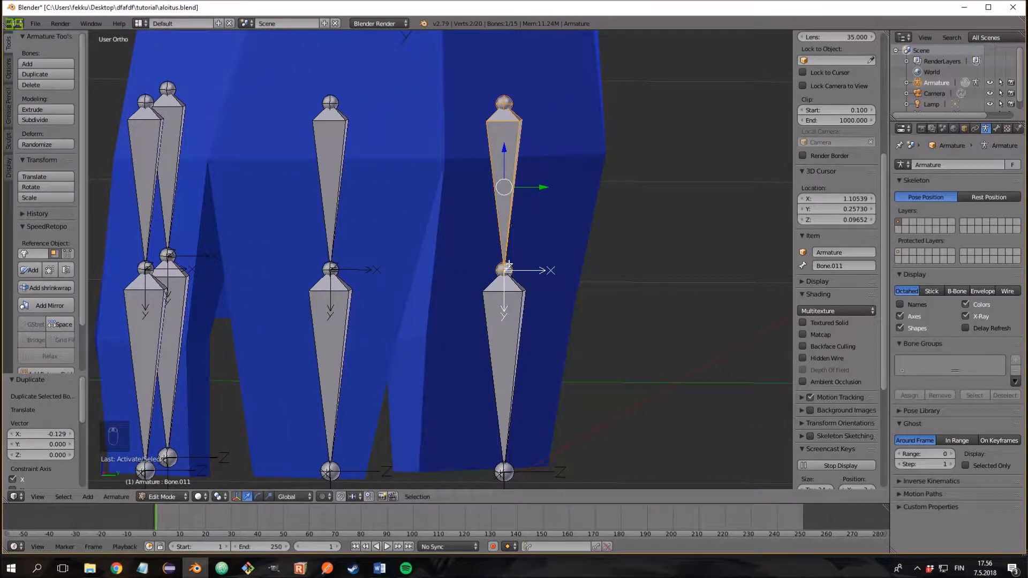
middle_click_drag(507, 269, 532, 286)
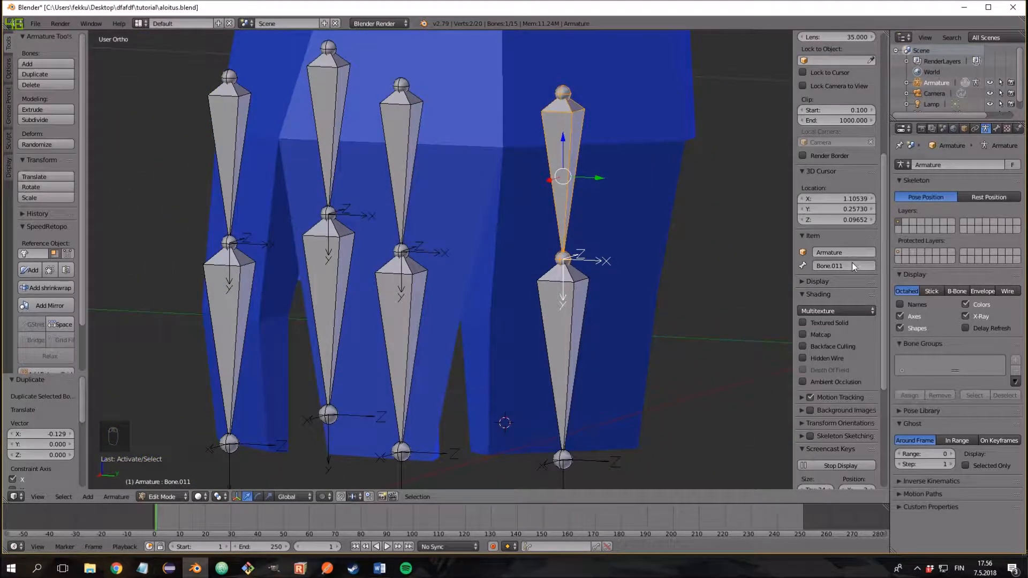
left_click(996, 129)
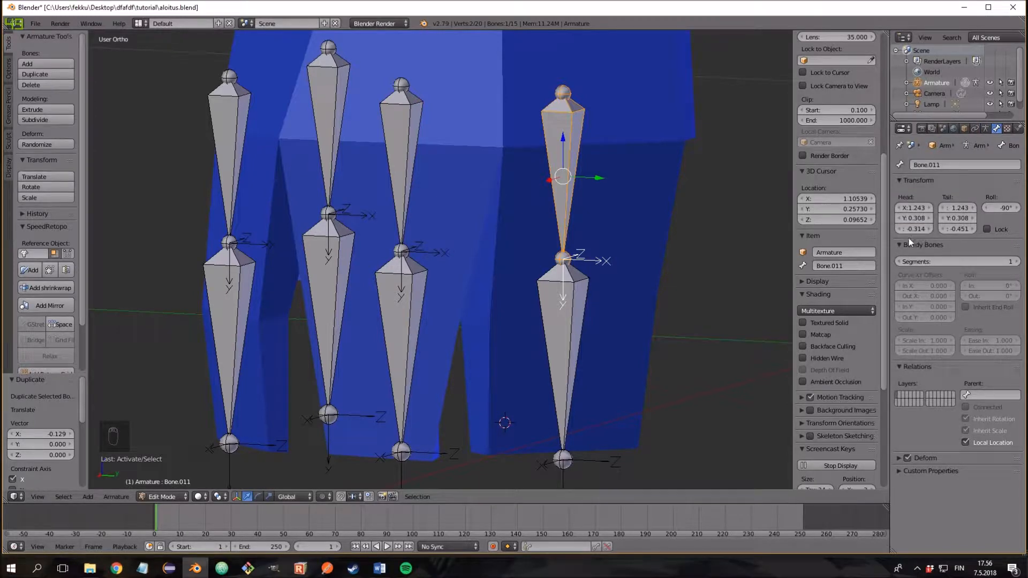
scroll(856, 194, "up", 10)
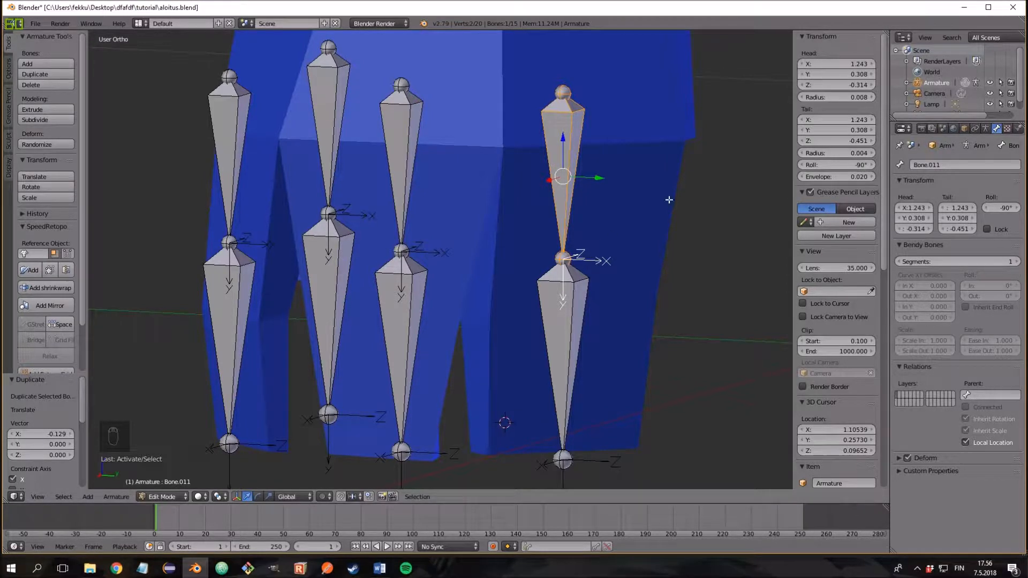
mouse_move(841, 166)
left_mouse_down()
mouse_move(821, 166)
mouse_move(842, 174)
left_mouse_up()
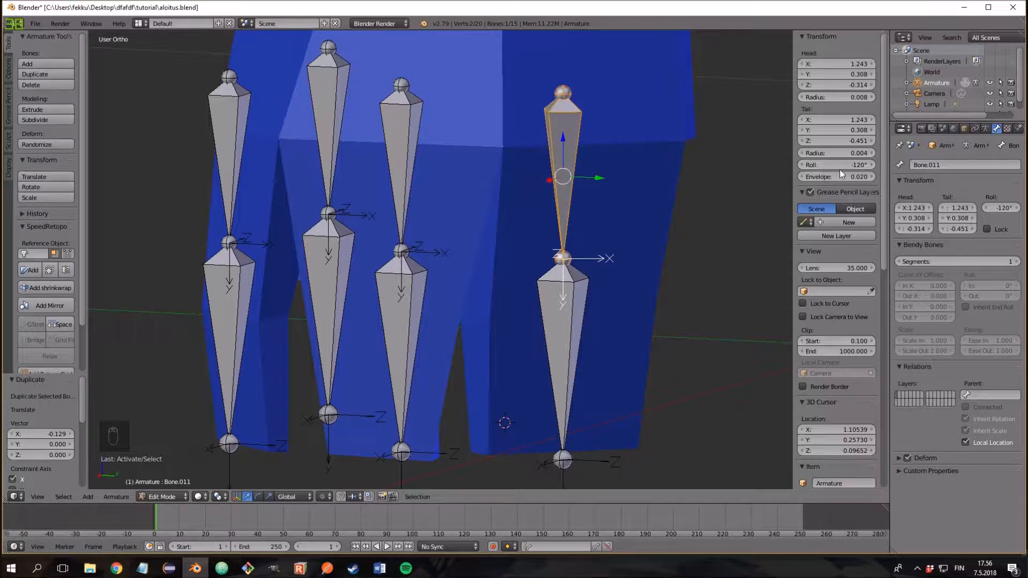
right_click(568, 292)
left_click_drag(859, 165, 800, 165)
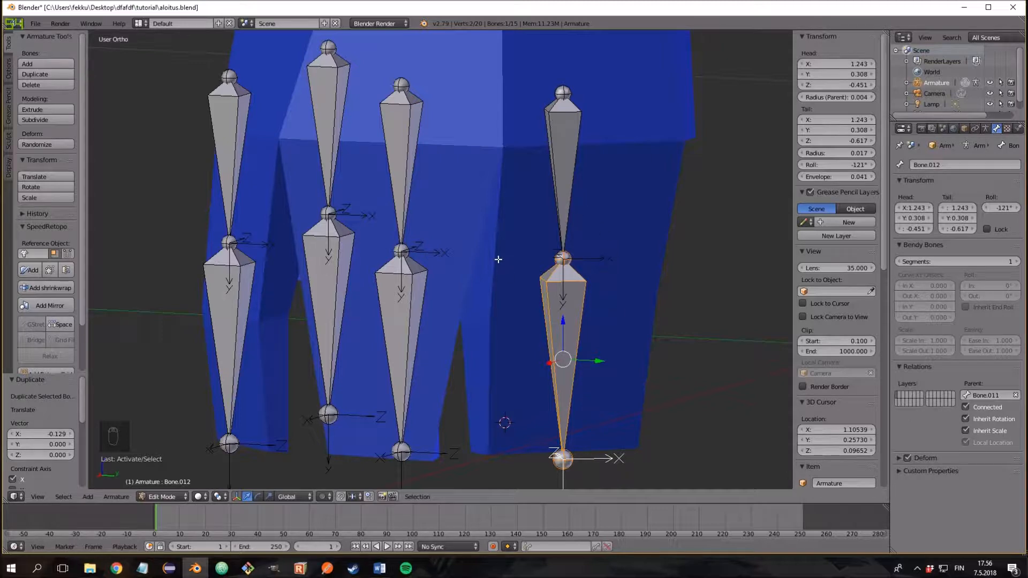
Step: Set the roll of the middle finger's lower bone to -90° to match the upper bone
middle_click_drag(498, 259, 611, 264, "shift")
right_click(521, 188)
middle_click_drag(537, 202, 551, 202)
key("KP_3")
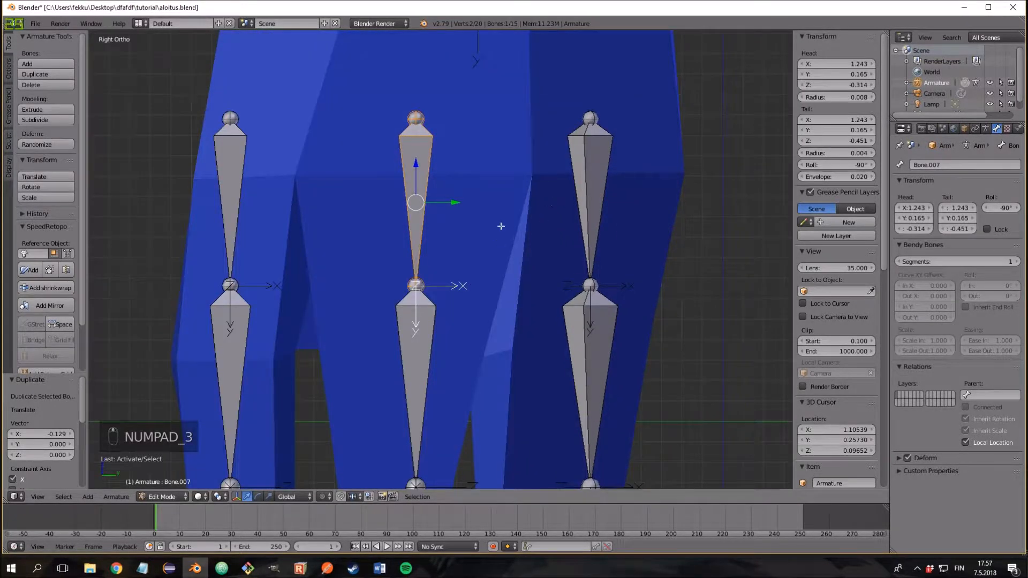
middle_click_drag(498, 238, 527, 167, "shift")
right_click(445, 313)
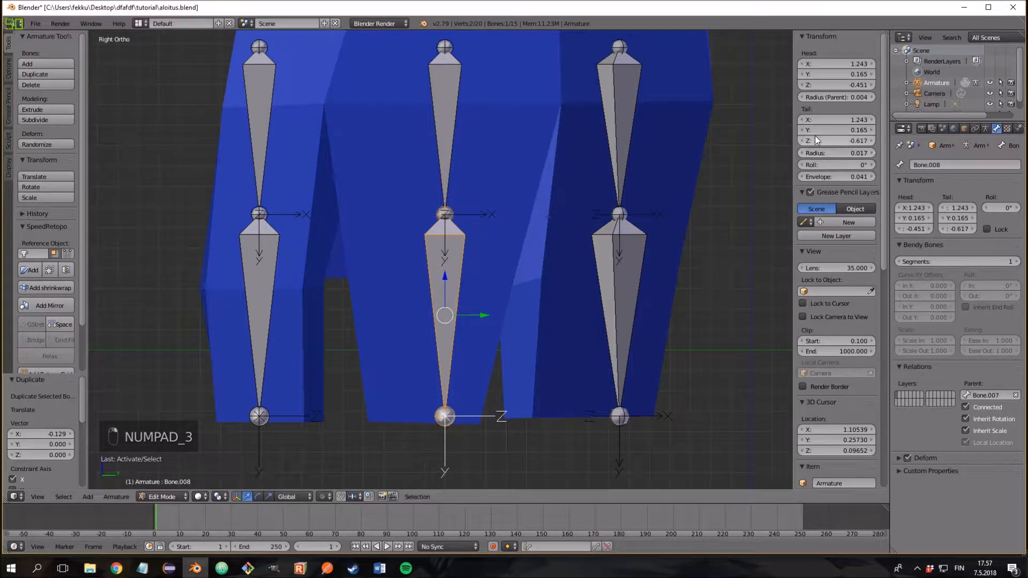
left_click_drag(841, 164, 758, 164)
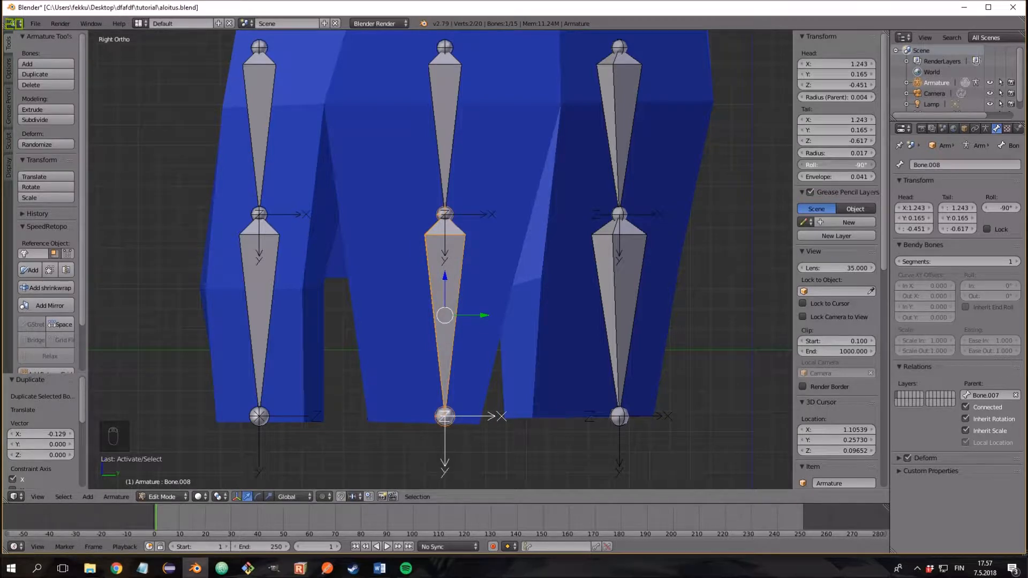
Step: Adjust the roll of the front finger's upper bone to align with the finger and set its lower bone's roll to about -61°
middle_click_drag(551, 210, 407, 119)
right_click(416, 117)
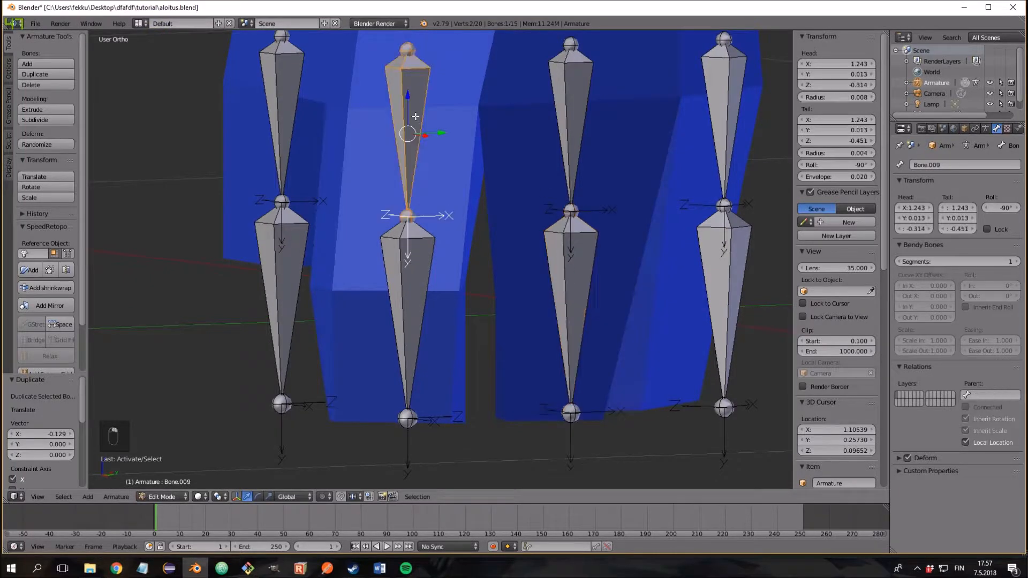
left_click_drag(859, 164, 884, 165)
middle_click_drag(584, 222, 582, 286)
right_click(522, 285)
left_click_drag(853, 165, 822, 165)
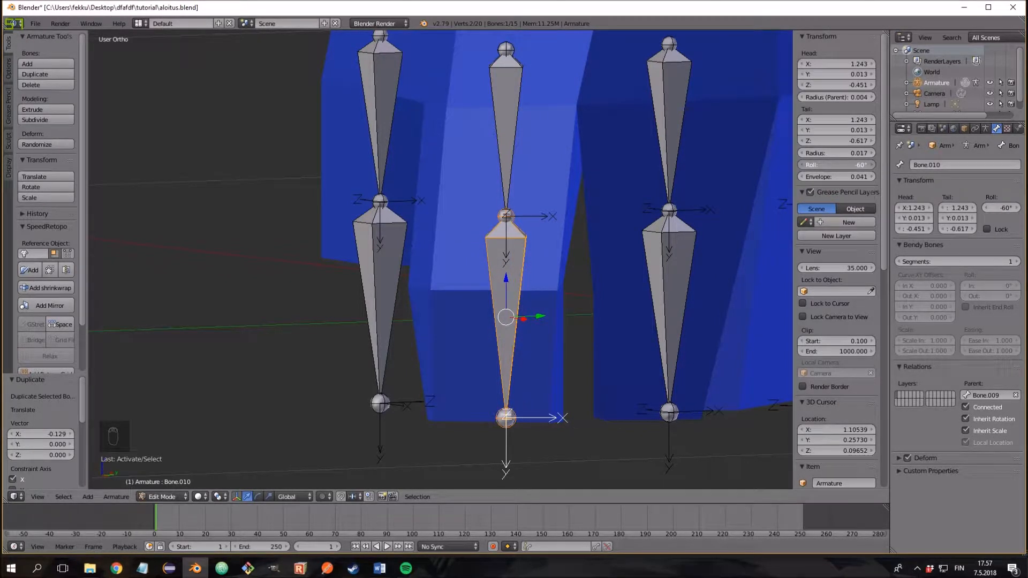
middle_click_drag(673, 186, 776, 197)
key("KP_1")
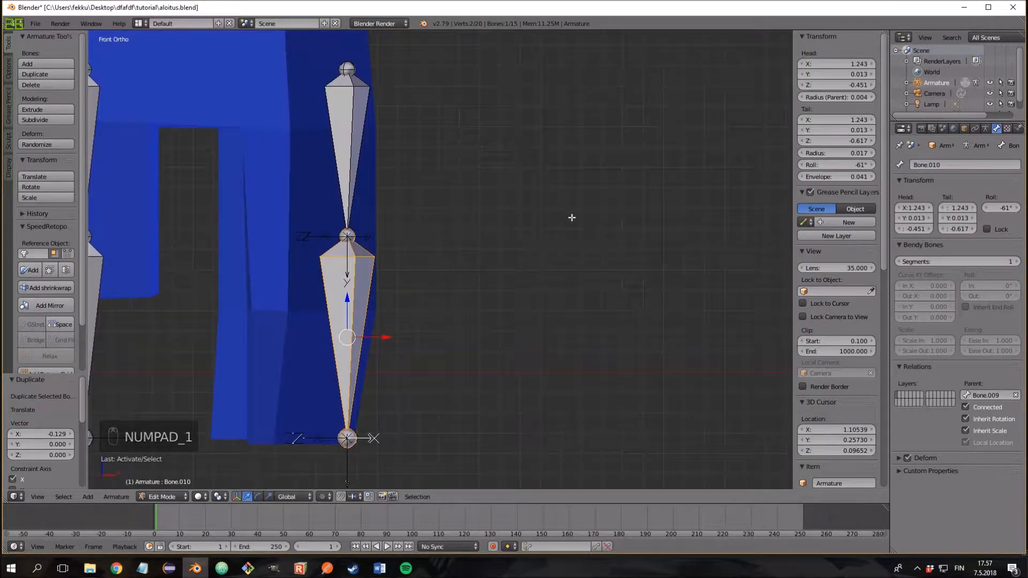
Step: Select both thumb bones and scale them down to about 0.525
middle_click_drag(495, 205, 731, 201, "shift")
middle_click_drag(474, 192, 529, 200, "shift")
scroll(479, 190, "down", 2)
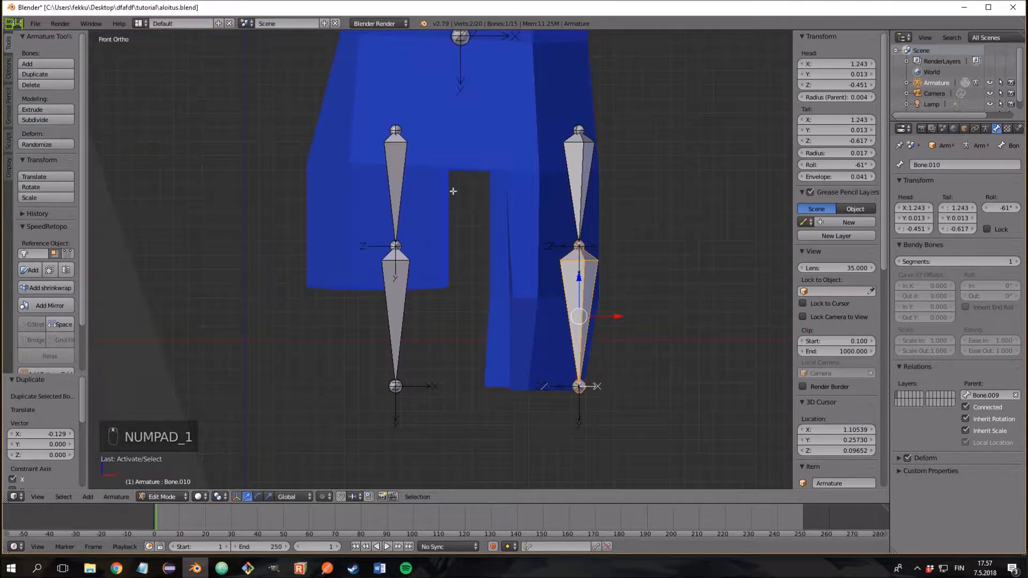
right_click(399, 183)
right_click(395, 273, "ctrl")
key("s")
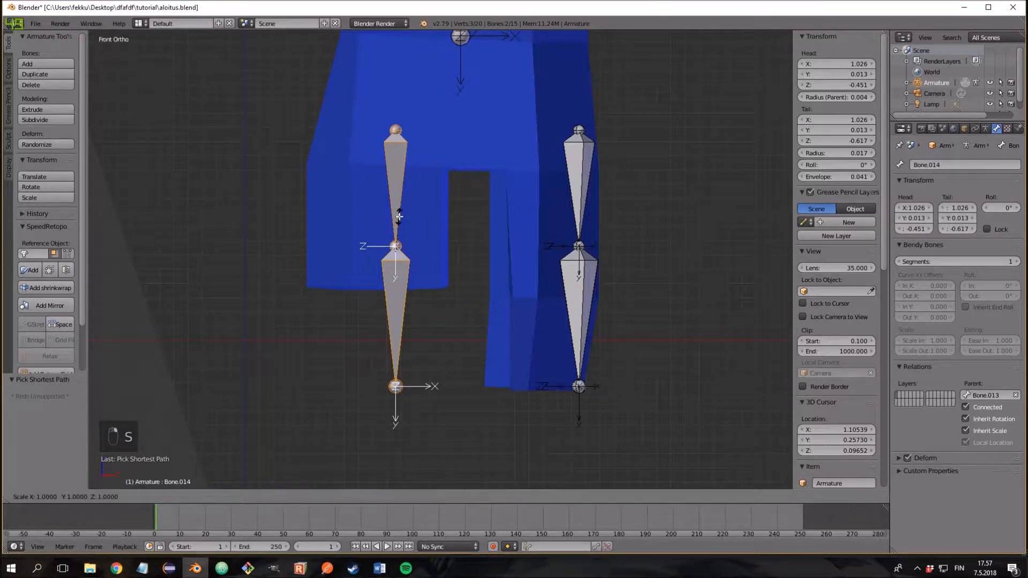
left_click(396, 229)
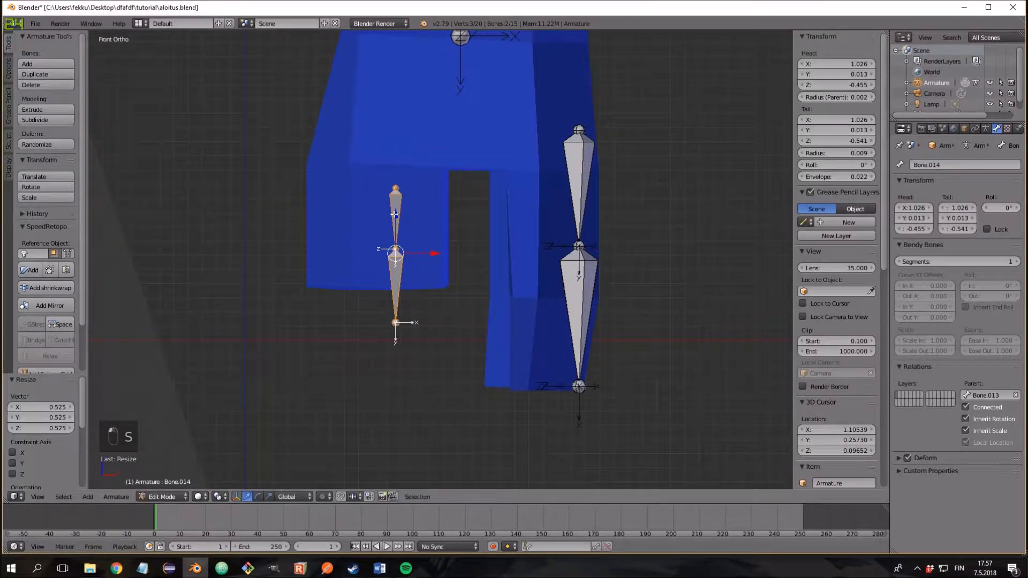
Step: Raise both thumb bones along Z into the thumb and scale them up slightly to fit its length
key("g")
key("z")
left_click(390, 175)
key("s")
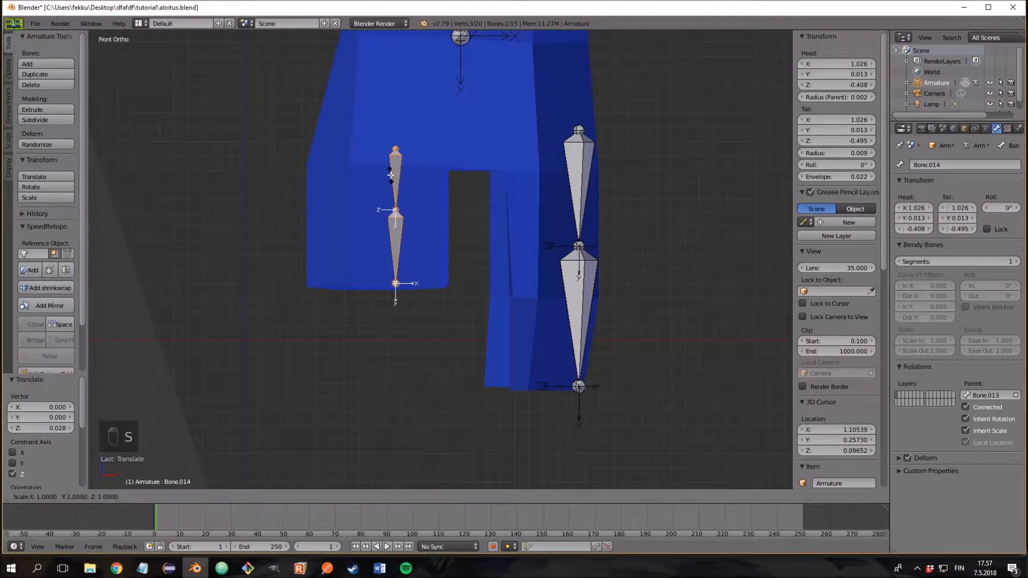
left_click(395, 174)
key("g")
key("z")
left_click(392, 162)
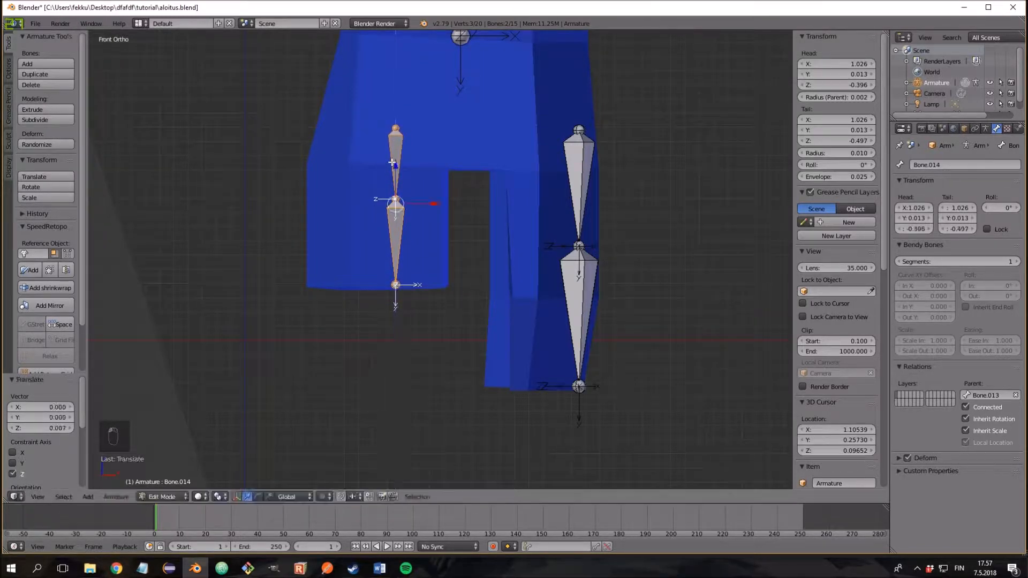
Step: Shift the two thumb bones by about -0.030 along X
key("g")
key("x")
left_click(390, 199)
Step: Set the roll of the thumb's upper and lower bones to 36°
middle_click_drag(390, 200, 510, 222)
scroll(439, 205, "up", 3)
middle_click_drag(369, 187, 440, 202, "shift")
right_click(407, 158)
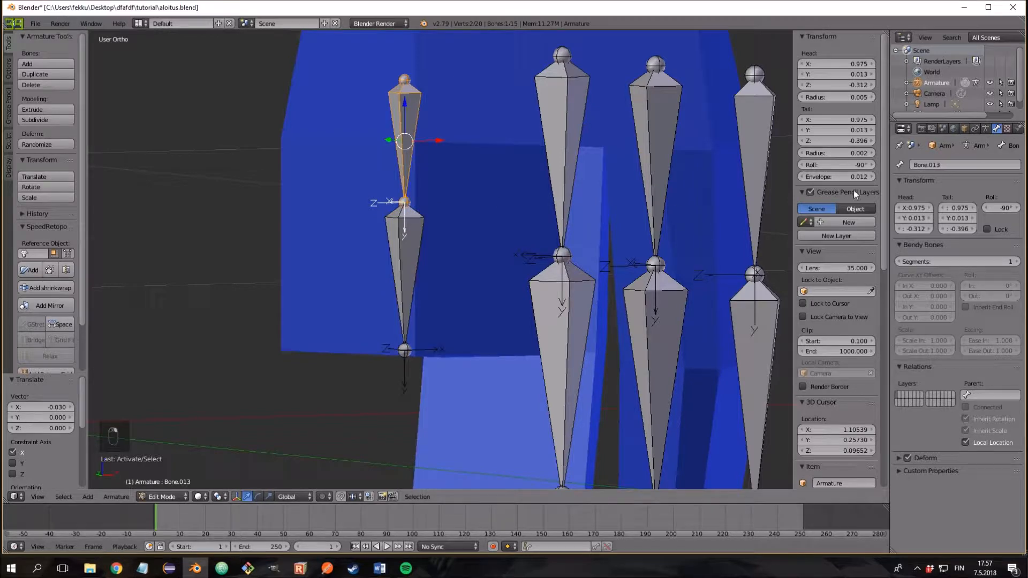
left_click_drag(849, 165, 931, 165)
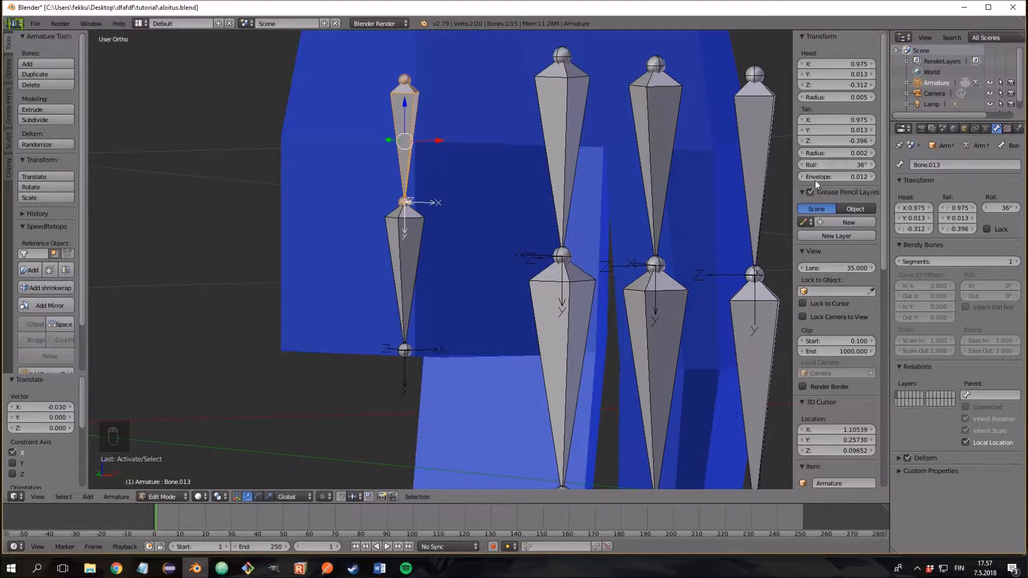
right_click(416, 237)
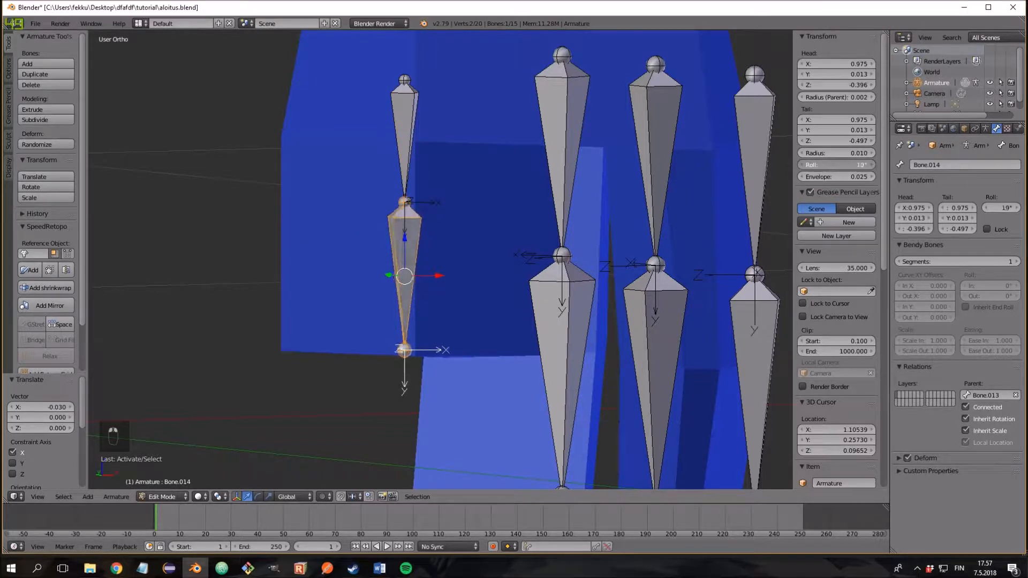
left_click_drag(845, 165, 851, 165)
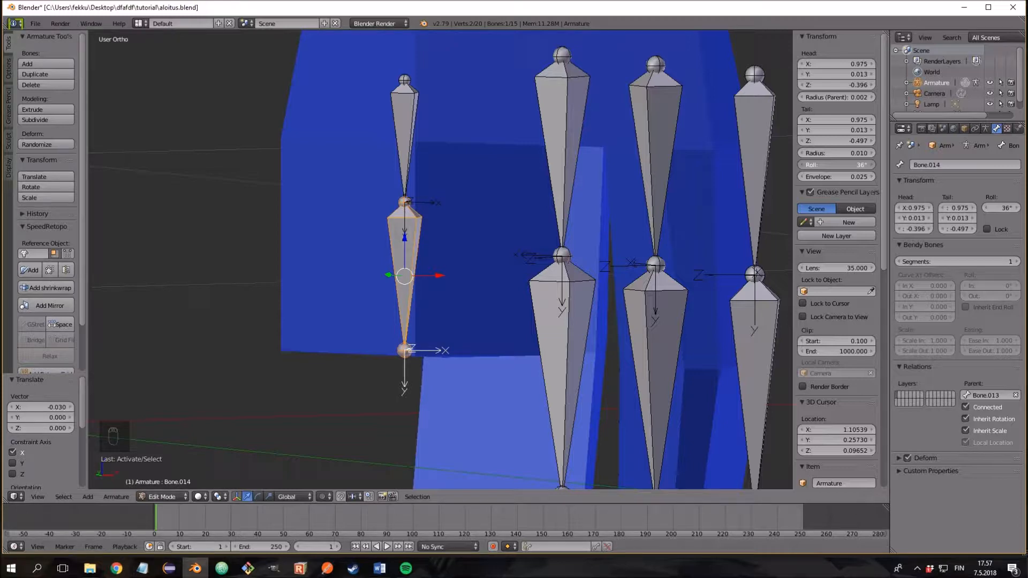
Step: Select both rear finger bones and move them inside the hand mesh to about X 1.209, Y 0.301
scroll(661, 271, "down", 4)
middle_click_drag(661, 271, 743, 201)
scroll(642, 230, "up", 3)
middle_click_drag(569, 259, 568, 230)
right_click(483, 160)
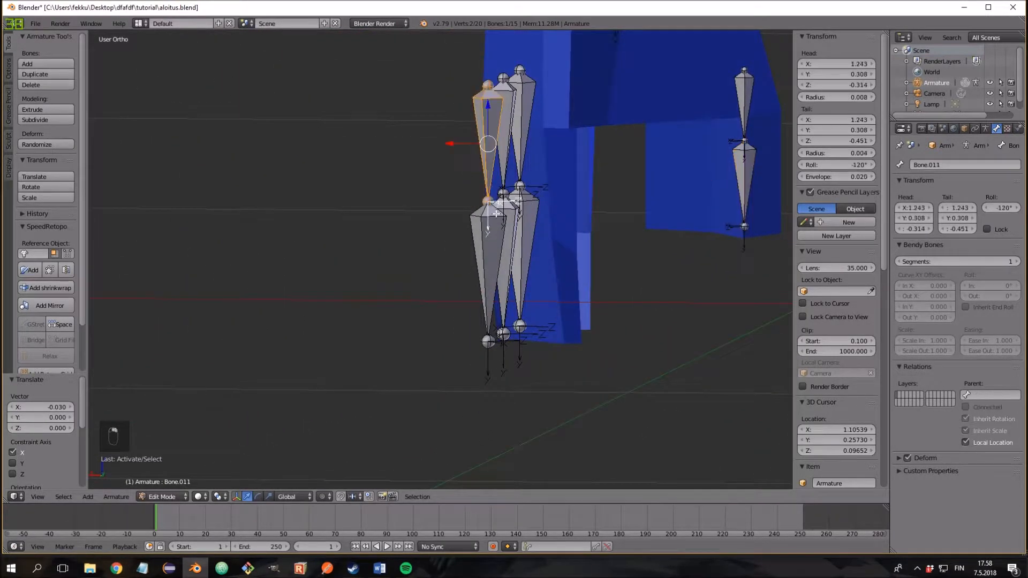
right_click(488, 241)
key("KP_7")
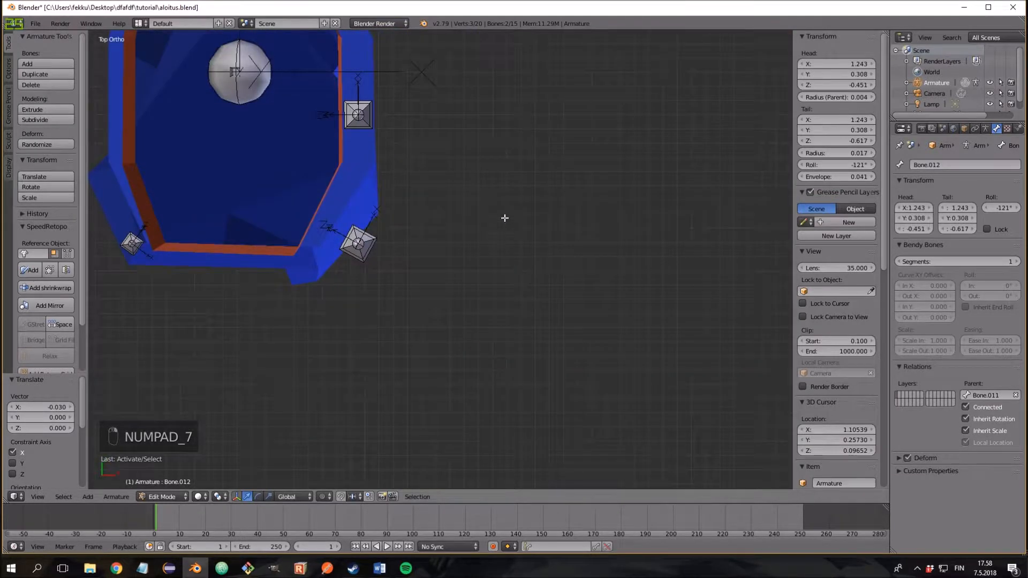
middle_click_drag(508, 222, 606, 290, "shift")
middle_click_drag(540, 221, 608, 281, "shift")
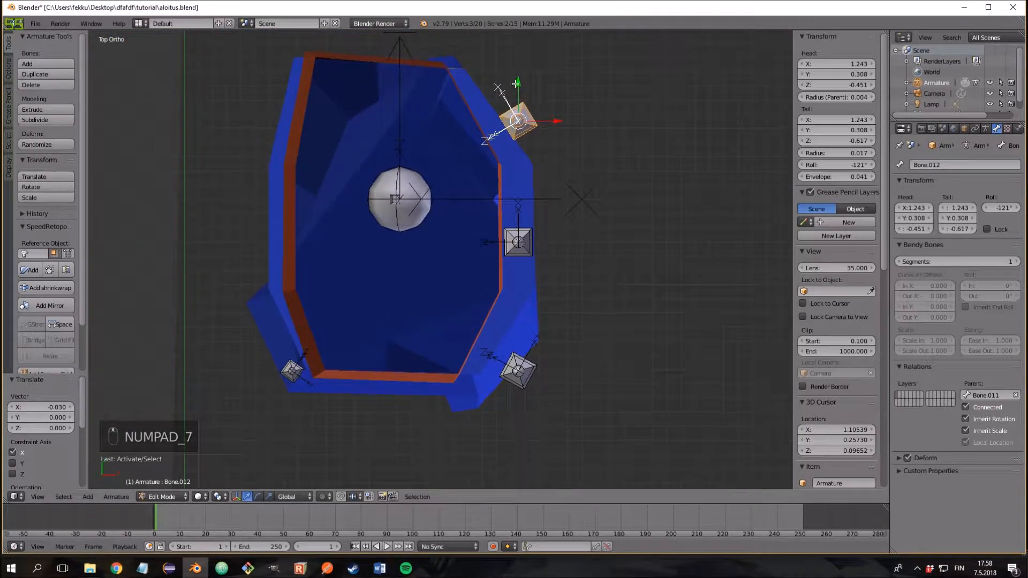
left_click_drag(517, 84, 516, 99)
left_click_drag(541, 135, 489, 90)
Step: Select both front finger bones and move them inside the mesh to about X 1.228, Y 0.029
right_click(525, 367)
middle_click_drag(525, 366, 562, 279)
right_click(519, 236)
right_click(569, 179)
right_click(581, 259, "shift")
key("KP_7")
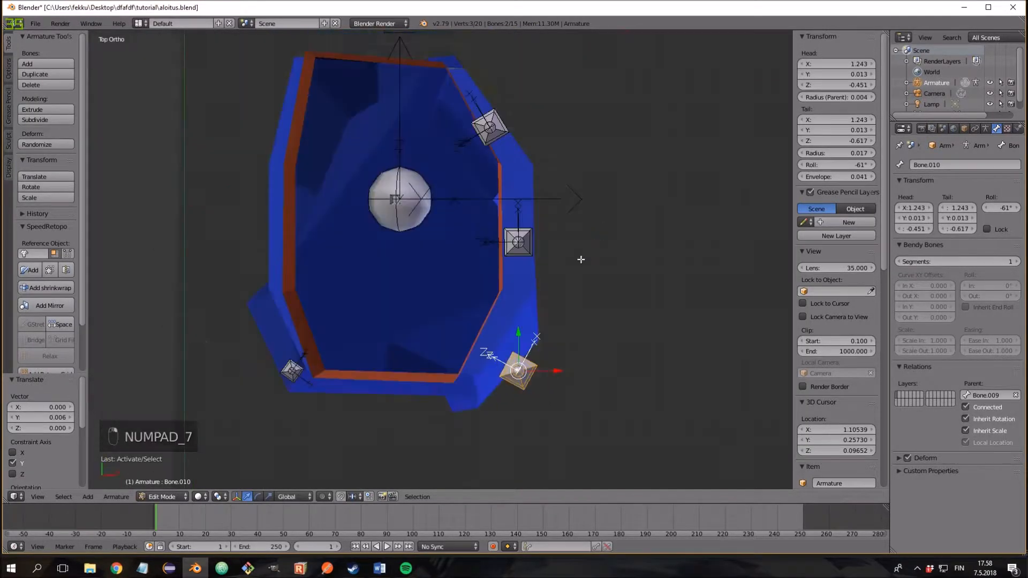
mouse_move(545, 371)
left_mouse_down()
mouse_move(521, 361)
mouse_move(543, 359)
left_mouse_up()
left_click_drag(506, 324, 507, 321)
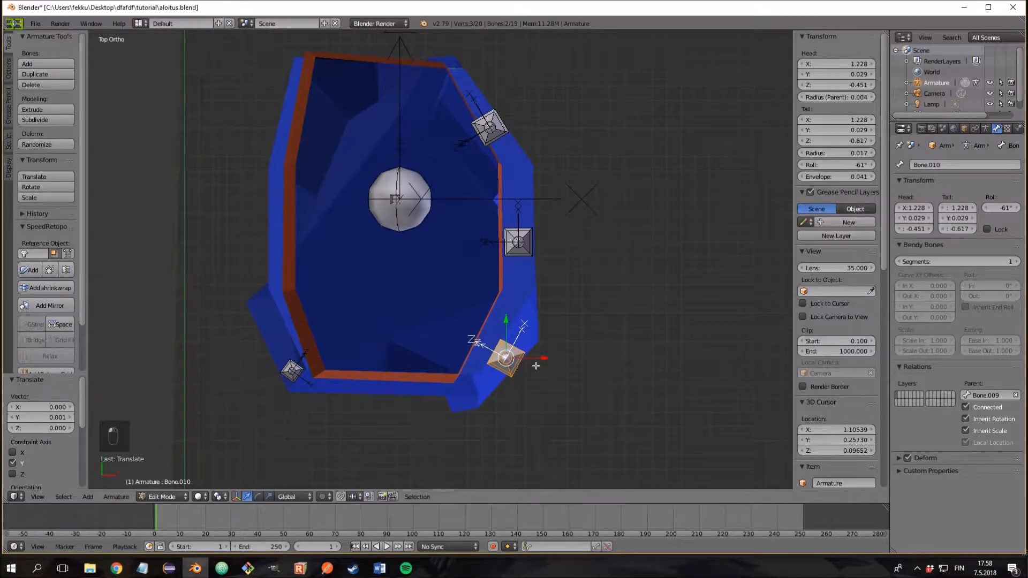
Step: Shift the front finger's middle joint slightly outward along X so that the finger bends a little
middle_click_drag(534, 359, 636, 355, "shift")
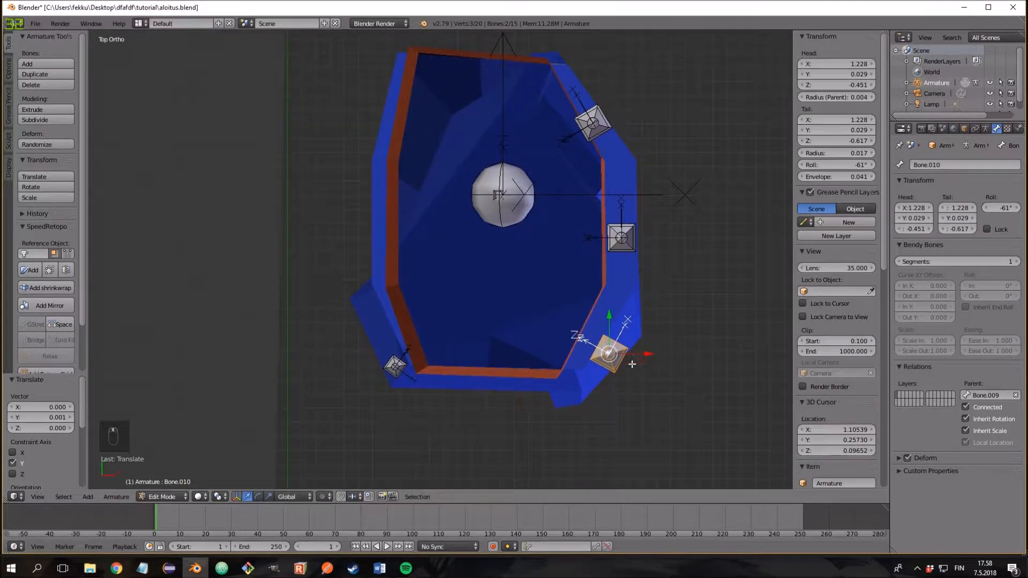
middle_click_drag(648, 435, 580, 216, "shift")
right_click(572, 309)
left_click_drag(589, 326, 551, 318)
middle_click_drag(552, 318, 511, 360)
right_click(454, 223)
middle_click_drag(431, 221, 329, 207)
left_click_drag(296, 198, 293, 198)
middle_click_drag(293, 198, 333, 197)
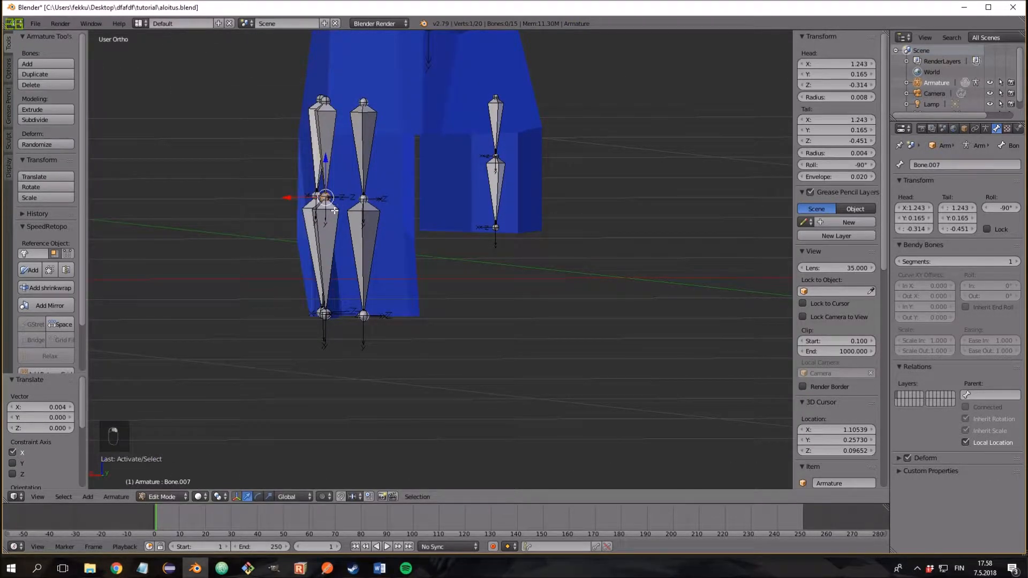
Step: Move the middle finger's middle joint slightly outward along X
right_click(332, 212)
right_click(326, 197)
left_click_drag(296, 197, 290, 197)
Step: Move the rear finger's tip inward along X to about 1.174
middle_click_drag(290, 197, 282, 228)
right_click(303, 331)
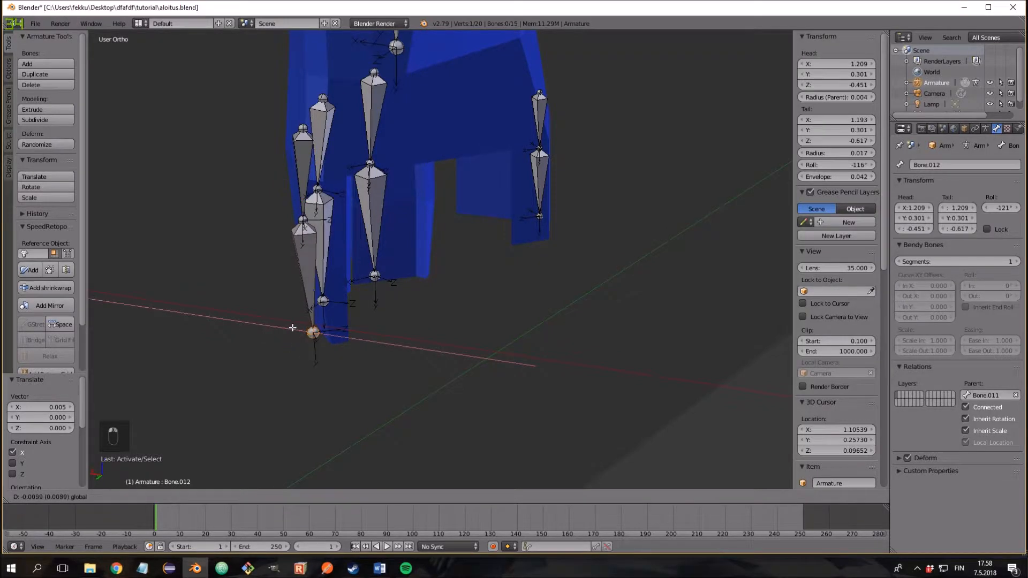
left_click_drag(287, 340, 298, 327)
middle_click_drag(299, 327, 447, 304)
left_click_drag(552, 312, 566, 311)
middle_click_drag(566, 311, 283, 311)
left_click_drag(274, 294, 271, 296)
middle_click_drag(271, 296, 613, 274)
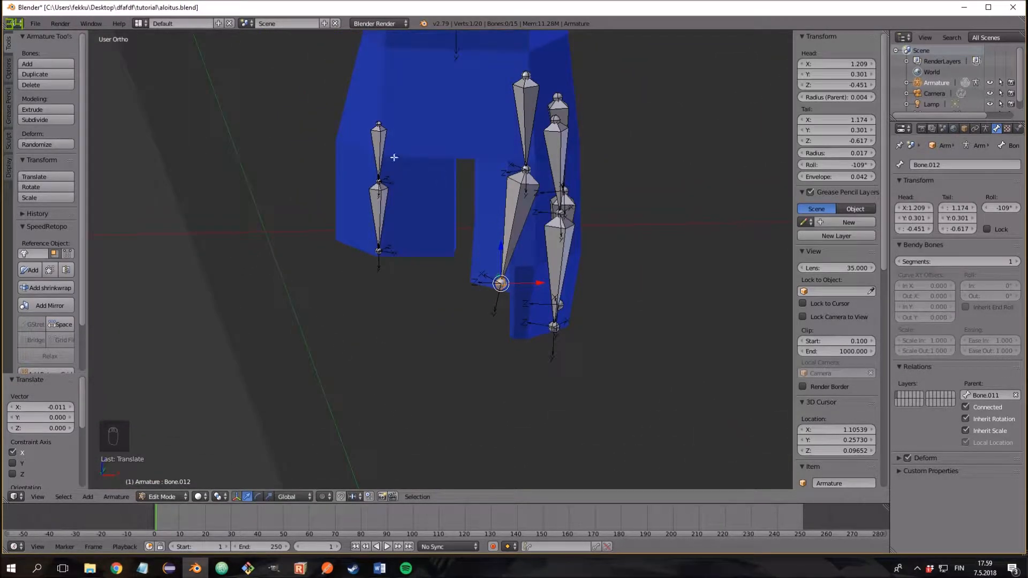
Step: Move the rear finger's middle joint along Y to about 0.313 and along X to about 1.205
middle_click_drag(527, 257, 550, 274)
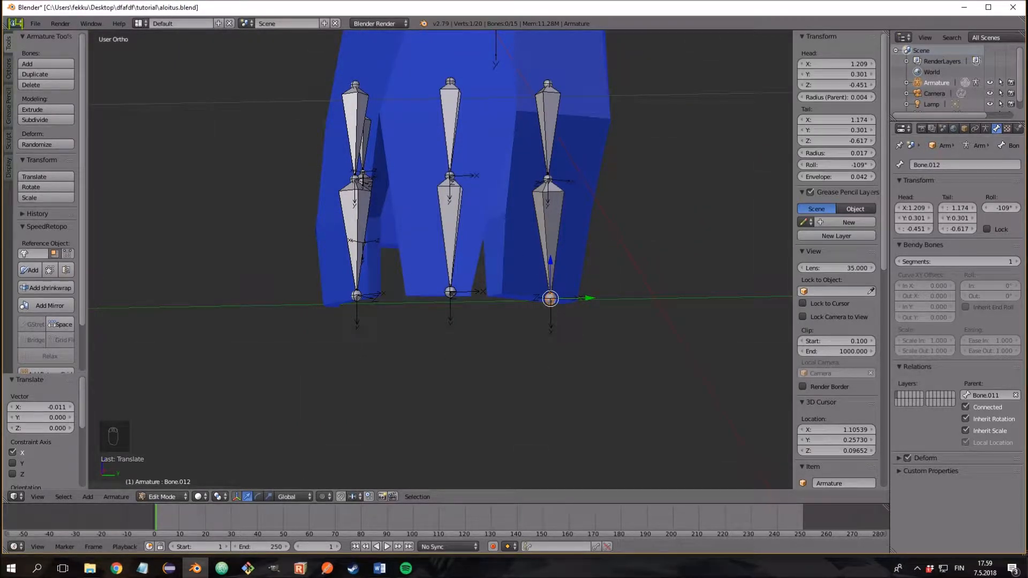
middle_click_drag(495, 179, 572, 236, "shift")
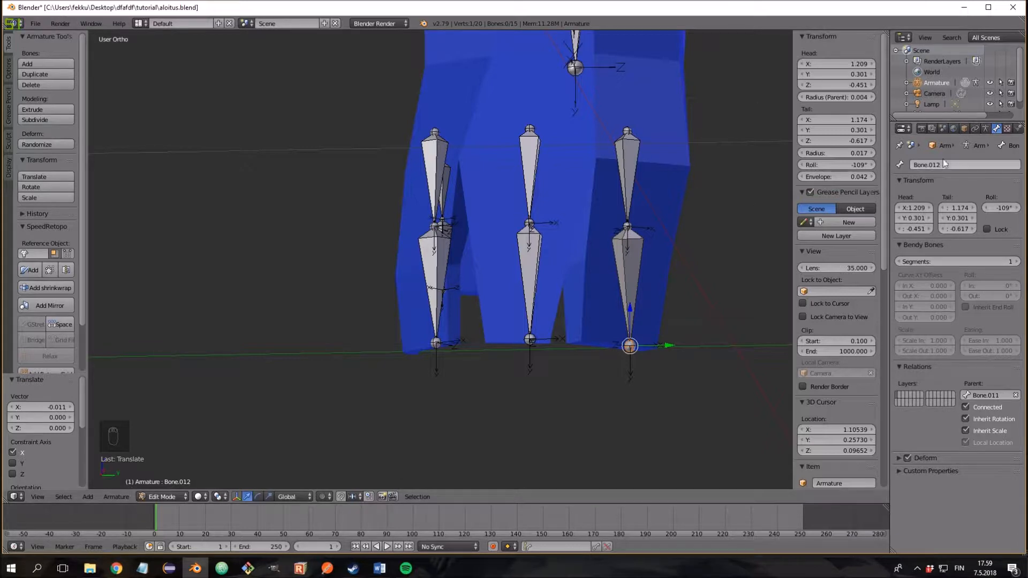
middle_click_drag(477, 209, 527, 225)
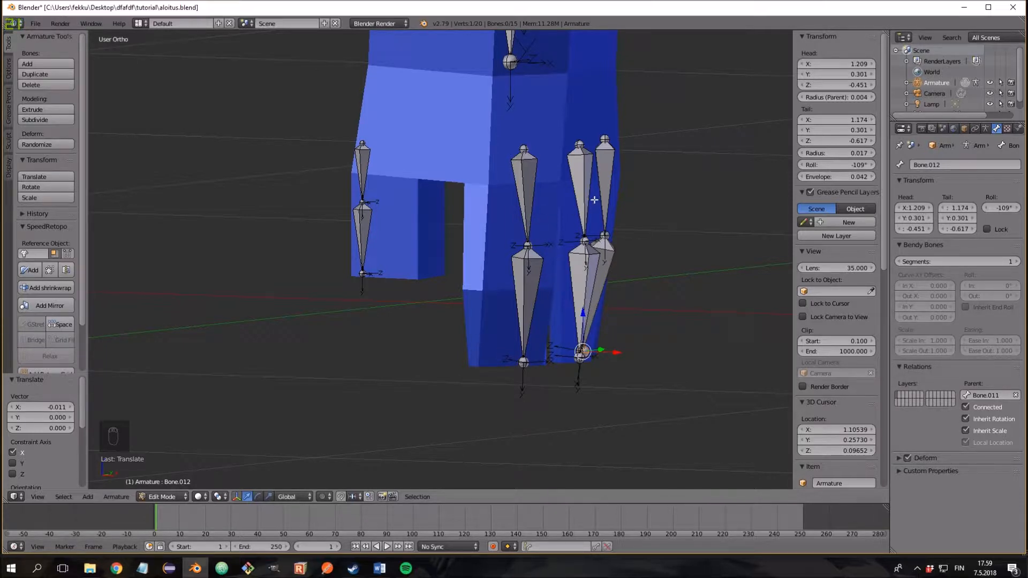
middle_click_drag(482, 177, 580, 175)
right_click(593, 244)
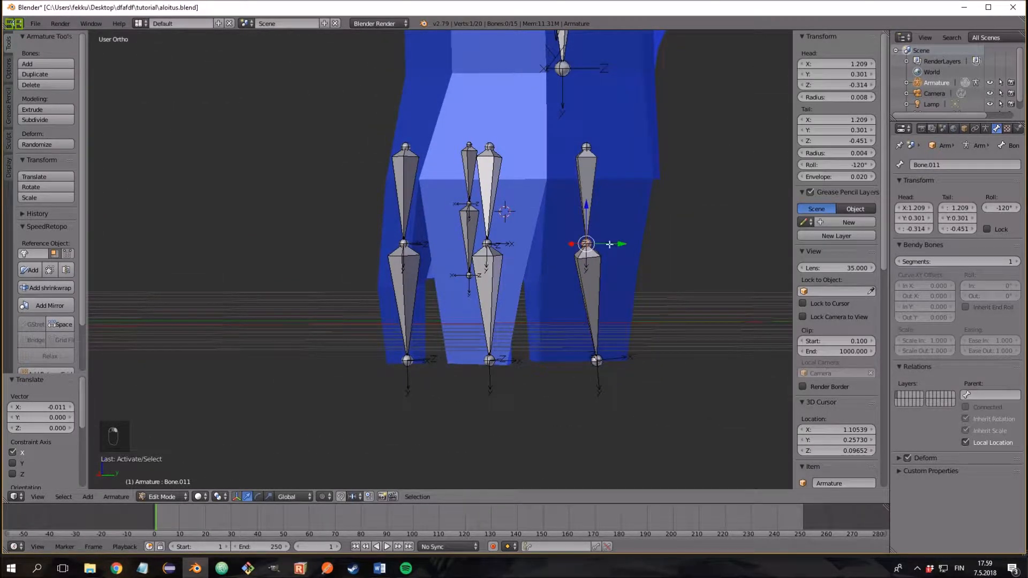
key("g")
key("y")
left_click(603, 244)
middle_click_drag(603, 243, 479, 245)
left_click_drag(231, 249, 235, 248)
middle_click_drag(268, 239, 459, 250)
middle_click_drag(662, 241, 622, 244, "shift")
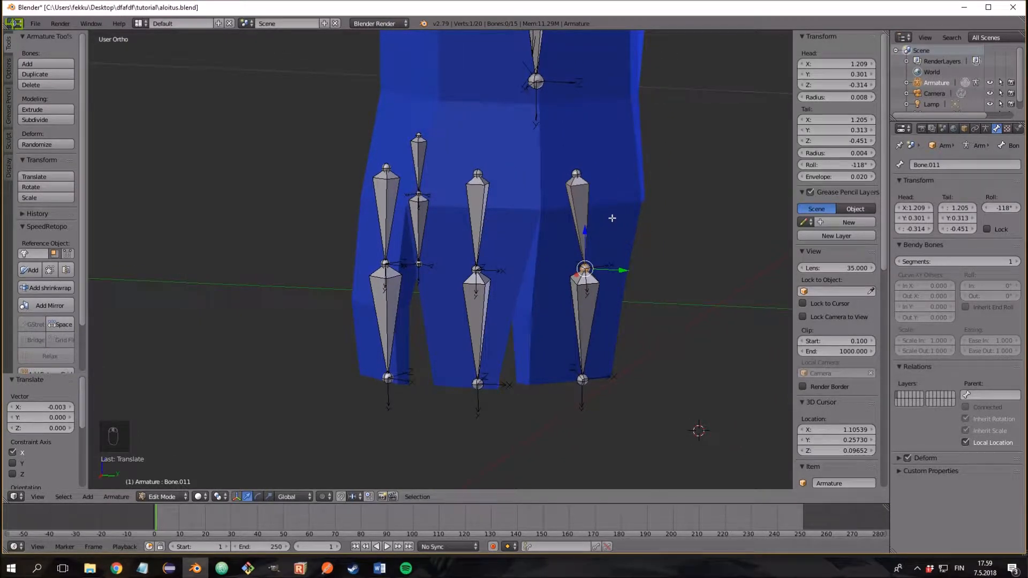
Step: Move the rear finger's base joint along Y to about 0.310
right_click(579, 175)
left_click_drag(607, 178, 614, 179)
middle_click_drag(602, 180, 539, 181)
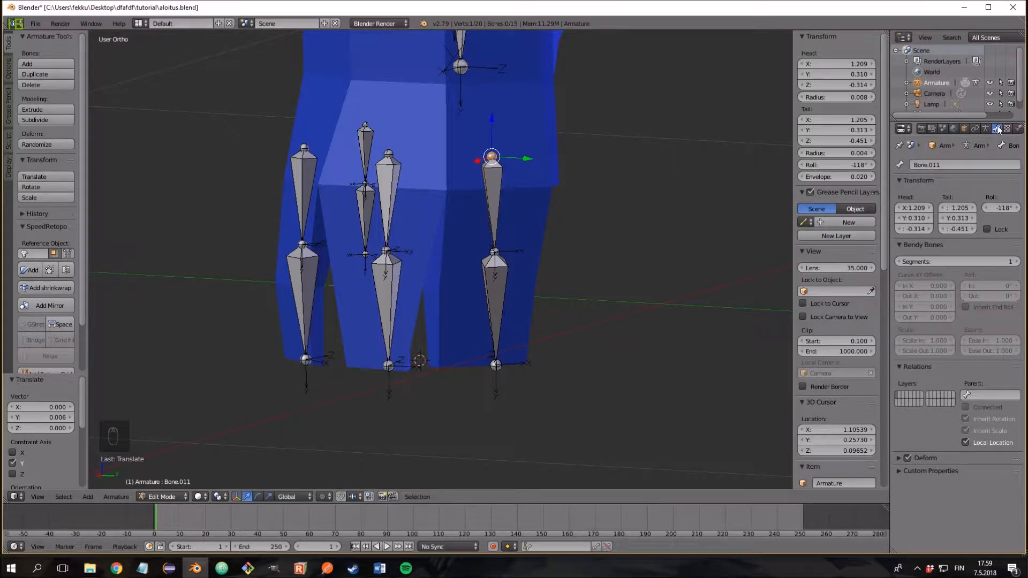
Step: Rename the rear finger's upper bone as nameless1.L and its lower bone as nameless2.L
left_click(942, 165)
key("BackSpace")
type("nameless1.L")
key("Return")
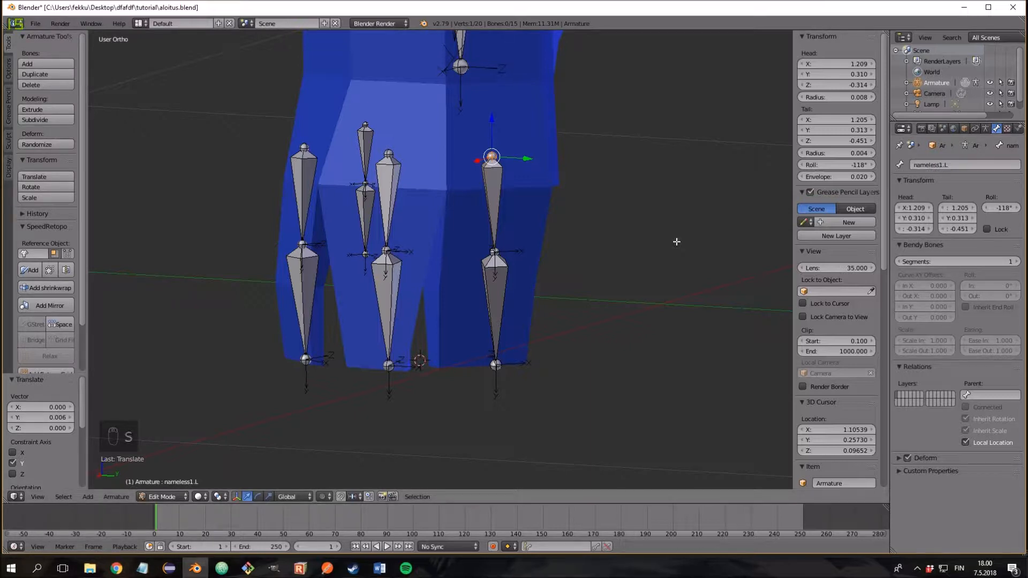
right_click(493, 279)
left_click(973, 170)
type("nameless")
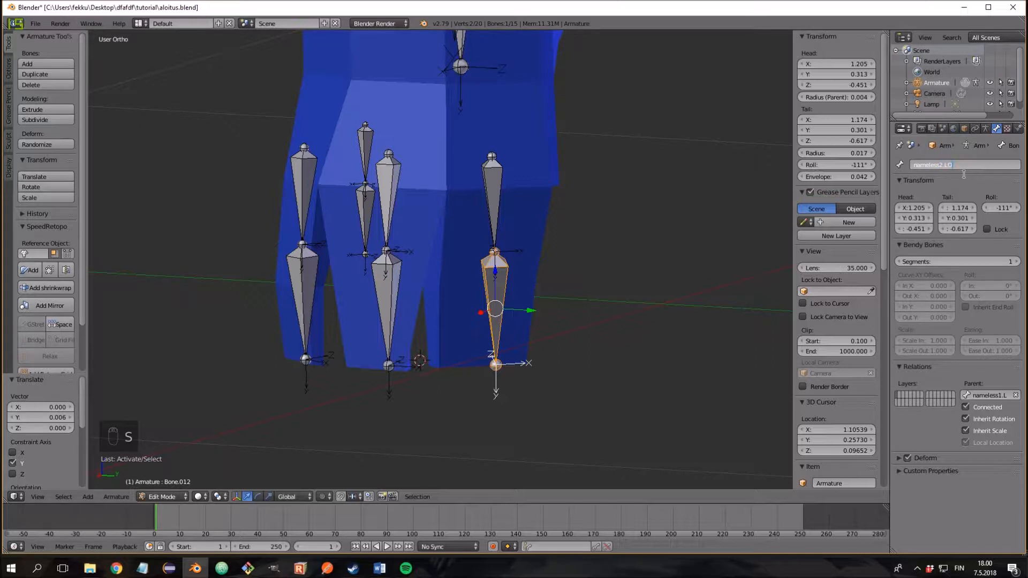
type("2.L")
key("Return")
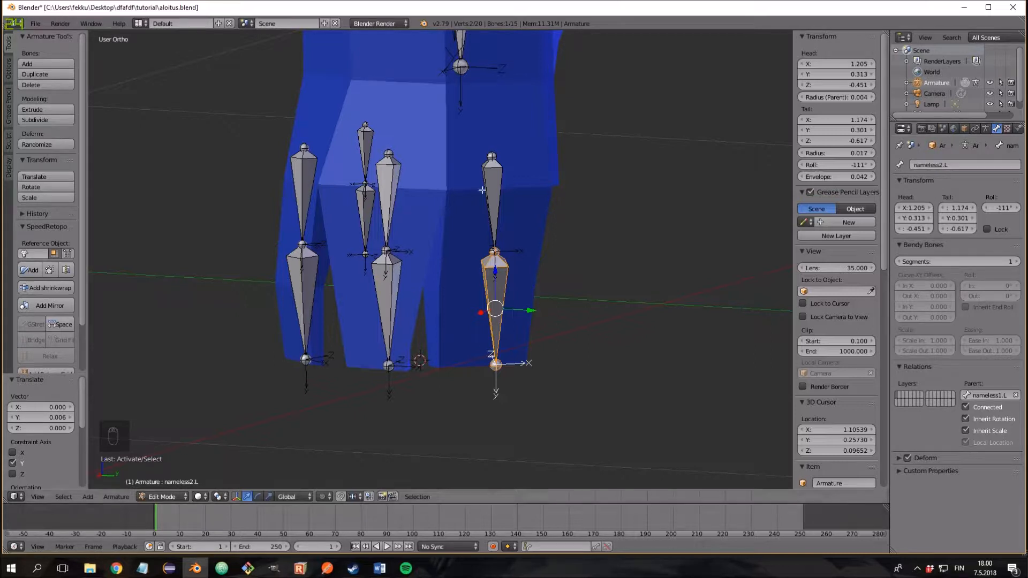
Step: Rename the middle finger's upper bone as middle1.L and its lower bone as middle2.L
middle_click_drag(506, 242, 655, 230, "shift")
right_click(536, 182)
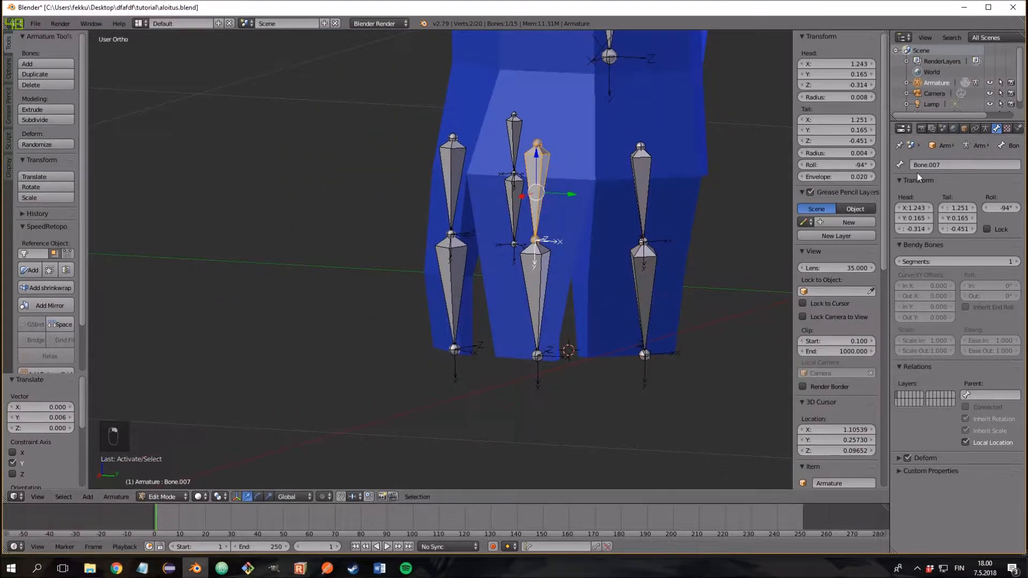
left_click(949, 162)
type("middle1.L")
key("Return")
right_click(536, 268)
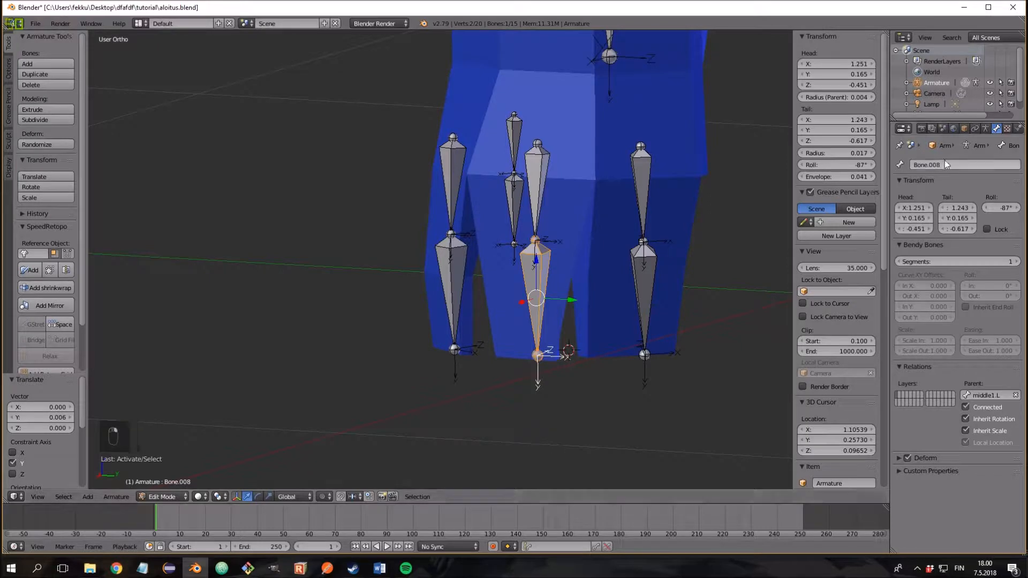
left_click(944, 163)
type("middle2.L")
key("Return")
Step: Rename the front finger's upper bone with middle1.L and its lower bone with middle2.L
middle_click_drag(448, 167, 508, 167)
right_click(507, 167)
left_click(951, 165)
type("mid")
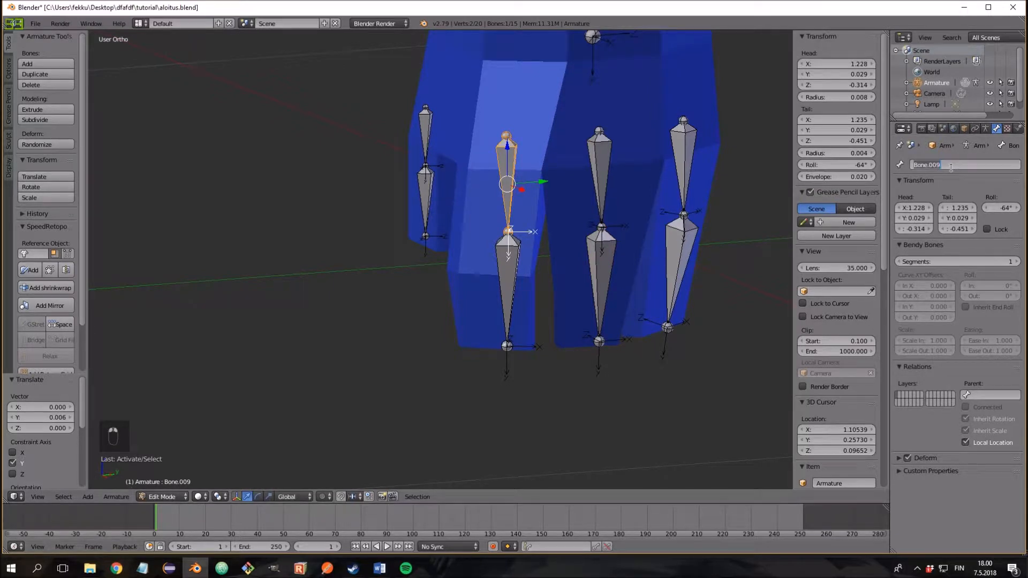
type("dle1.L")
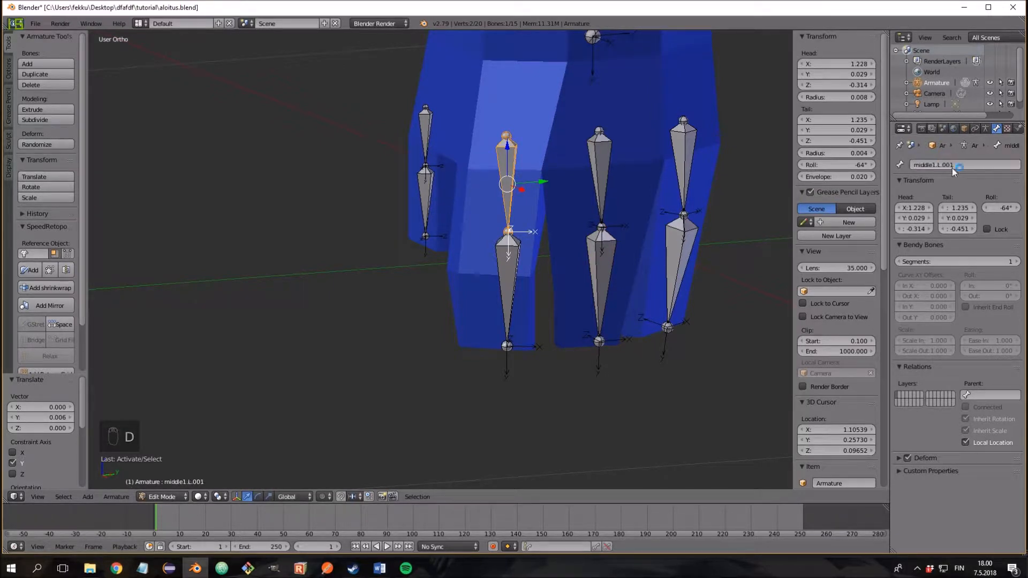
key("Return")
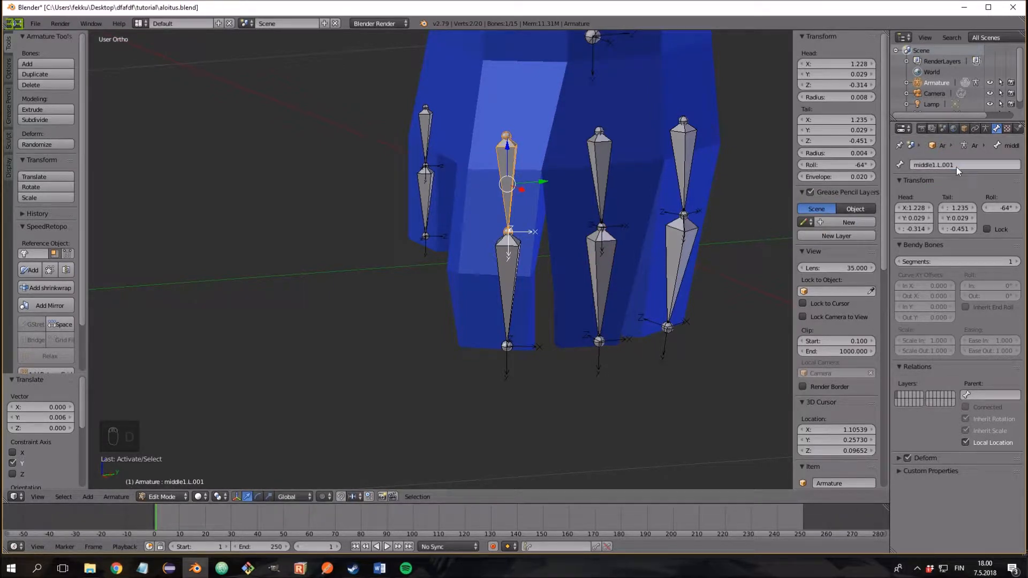
right_click(508, 262)
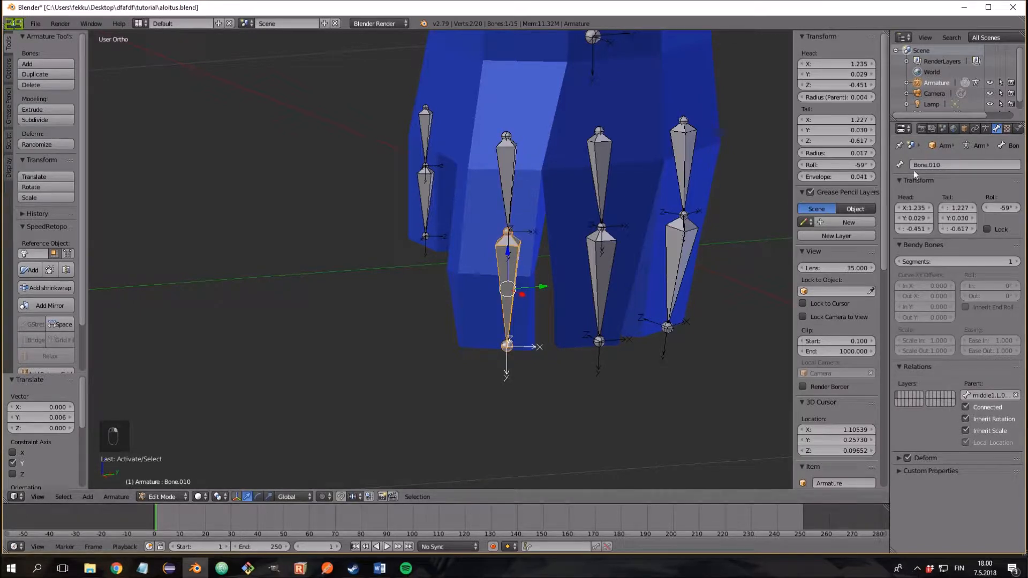
left_click(923, 165)
type("middle2.L")
key("Return")
Step: Rename the thumb's lower bone as thumb1.L
middle_click_drag(715, 216, 355, 193)
right_click(329, 213)
left_click(930, 165)
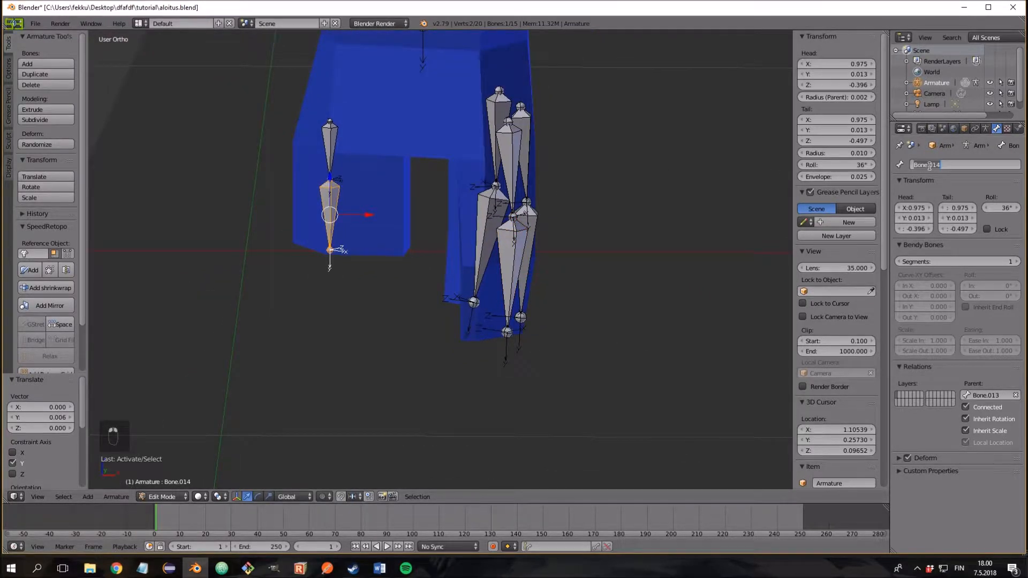
type("thumb1.L")
key("Return")
Step: Rename the thumb's upper bone as thumb1.L
right_click(330, 145)
left_click(930, 164)
type("thumb")
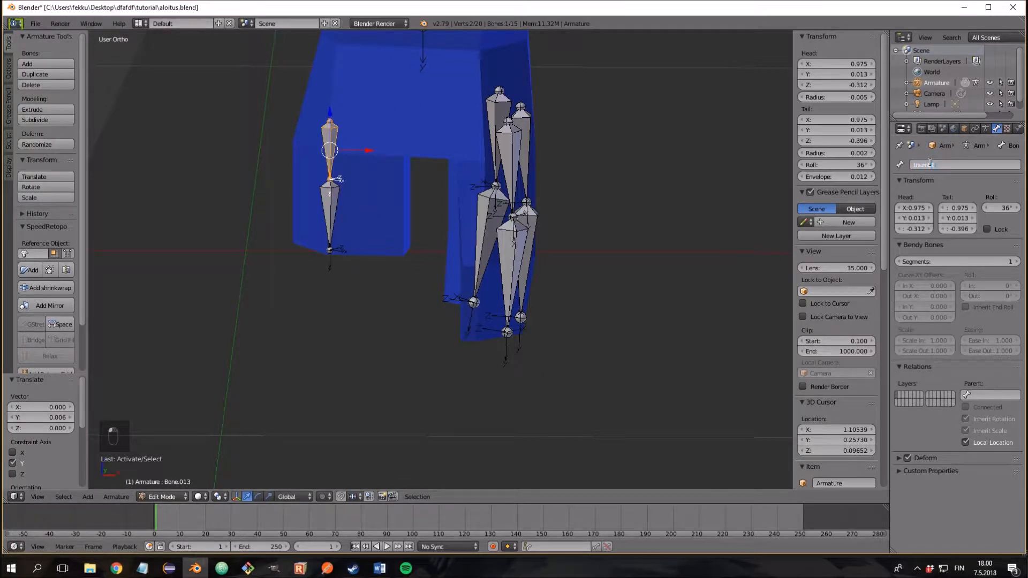
type("1")
key("BackSpace")
type("1.L")
key("Return")
Step: Check the names of the middle and front finger bones and rename the front finger's upper bone as index1.L
middle_click_drag(536, 214, 591, 174)
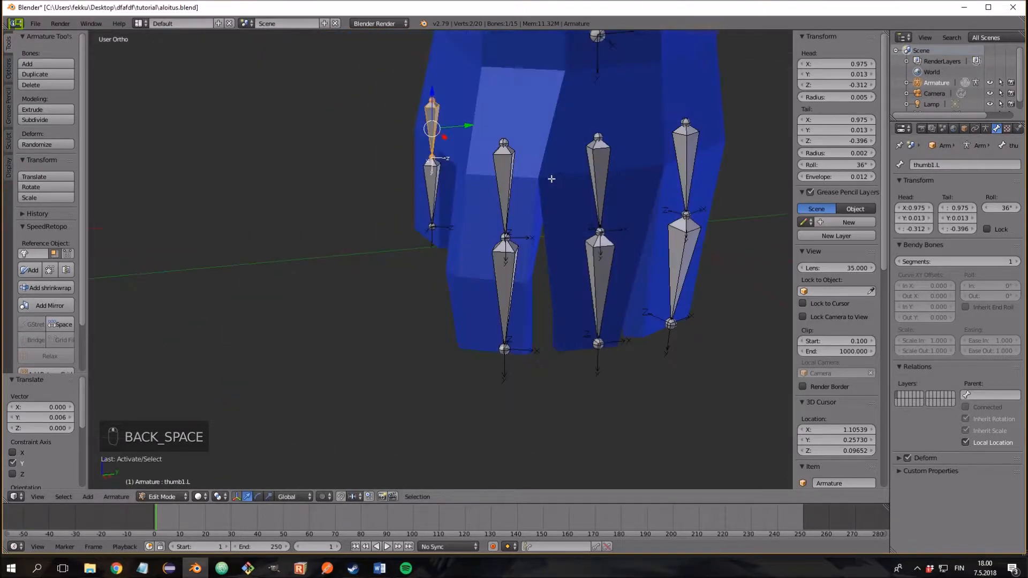
right_click(592, 174)
right_click(606, 267)
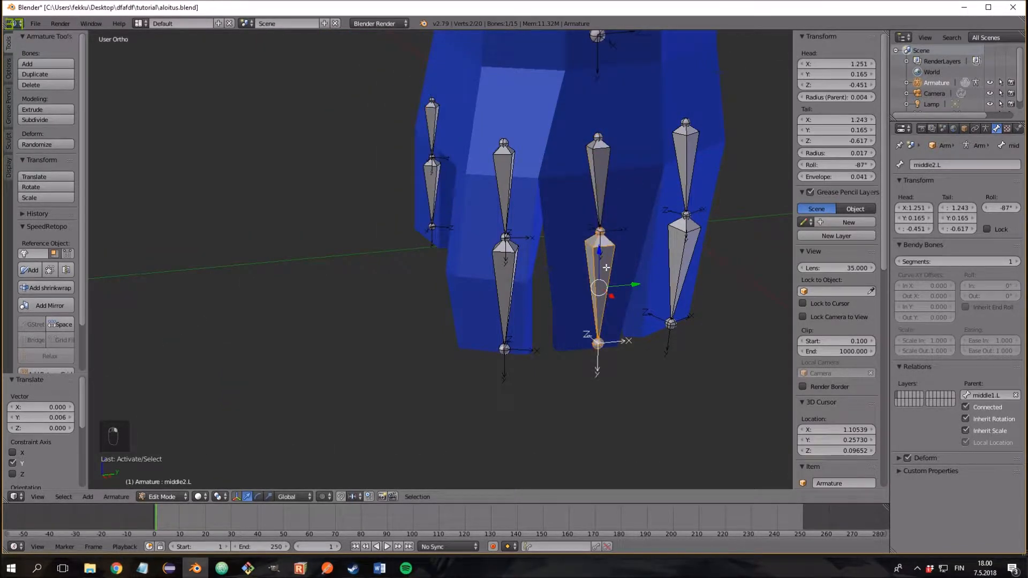
right_click(510, 265)
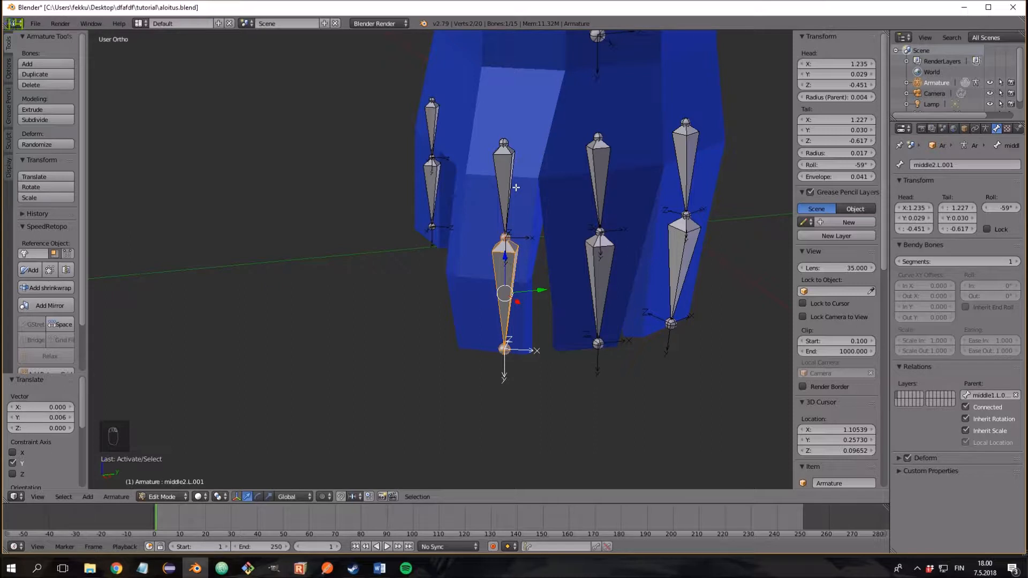
right_click(503, 180)
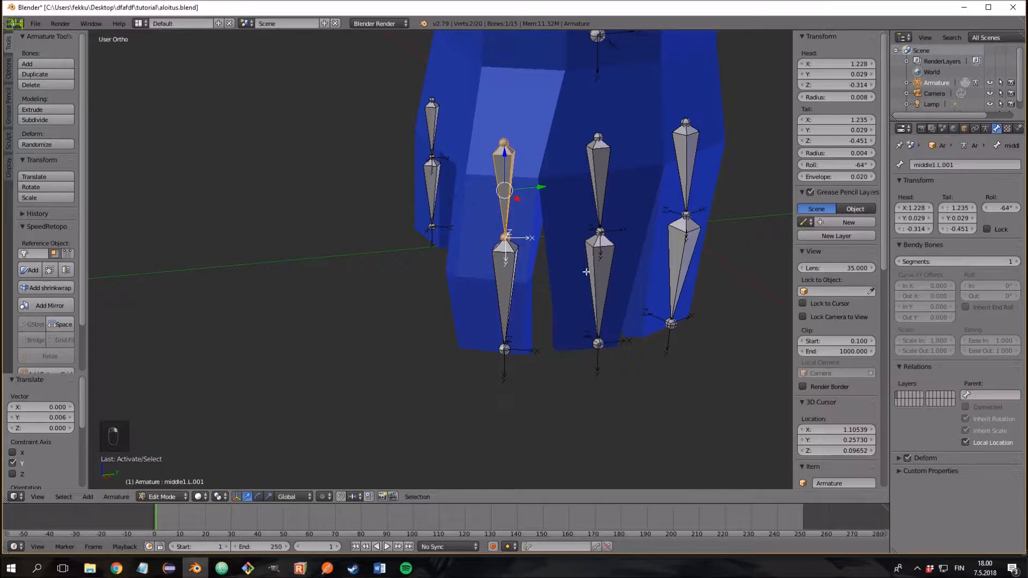
right_click(604, 270)
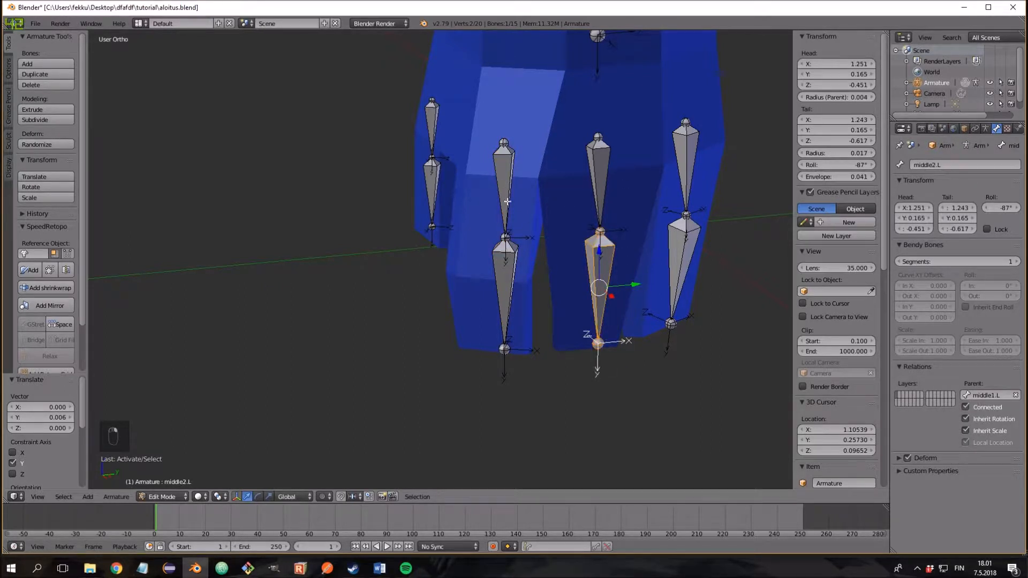
right_click(503, 182)
left_click(957, 167)
type("index1")
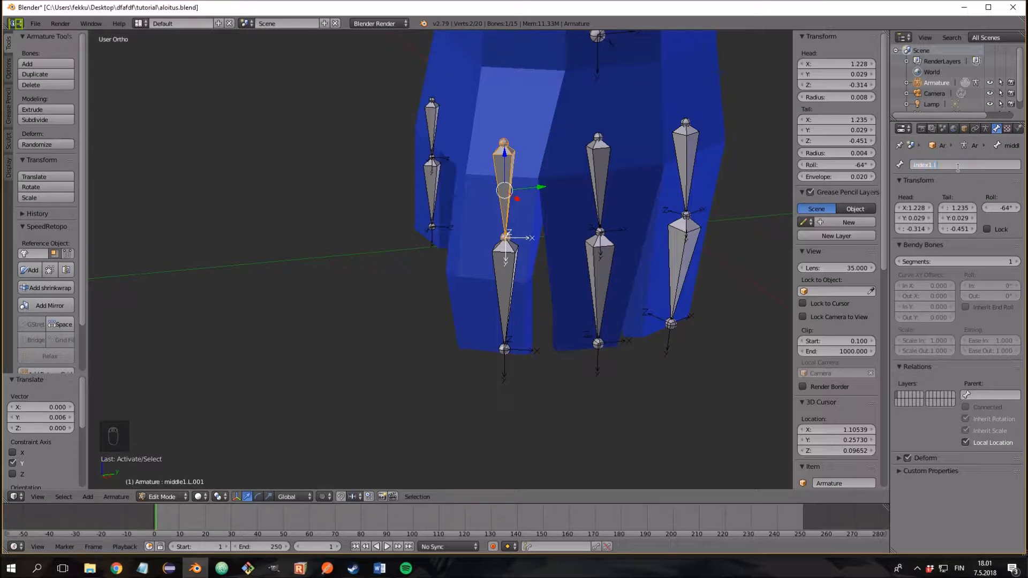
key("Return")
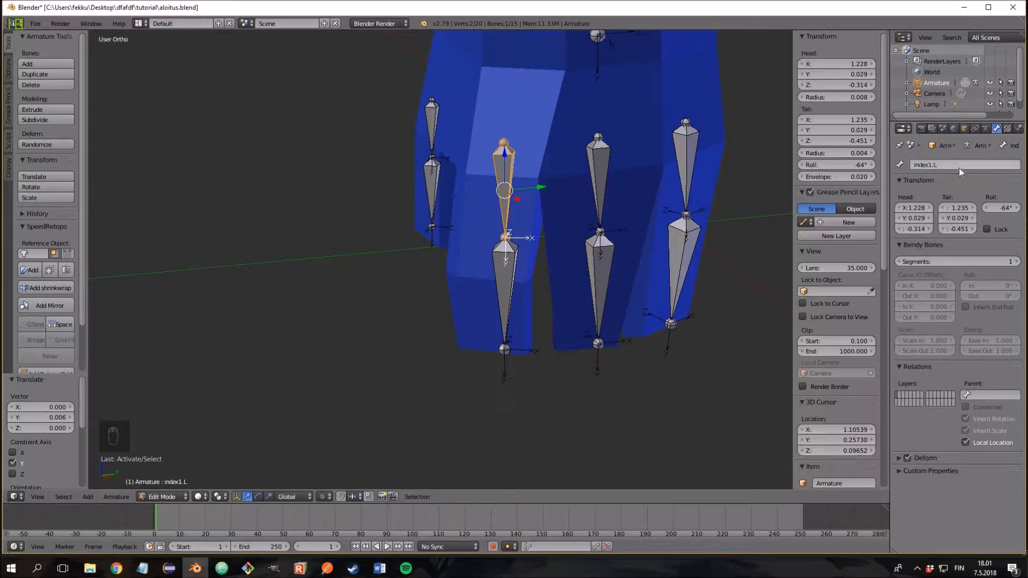
Step: Rename the front finger's lower bone as index2.L
right_click(513, 265)
left_click(941, 166)
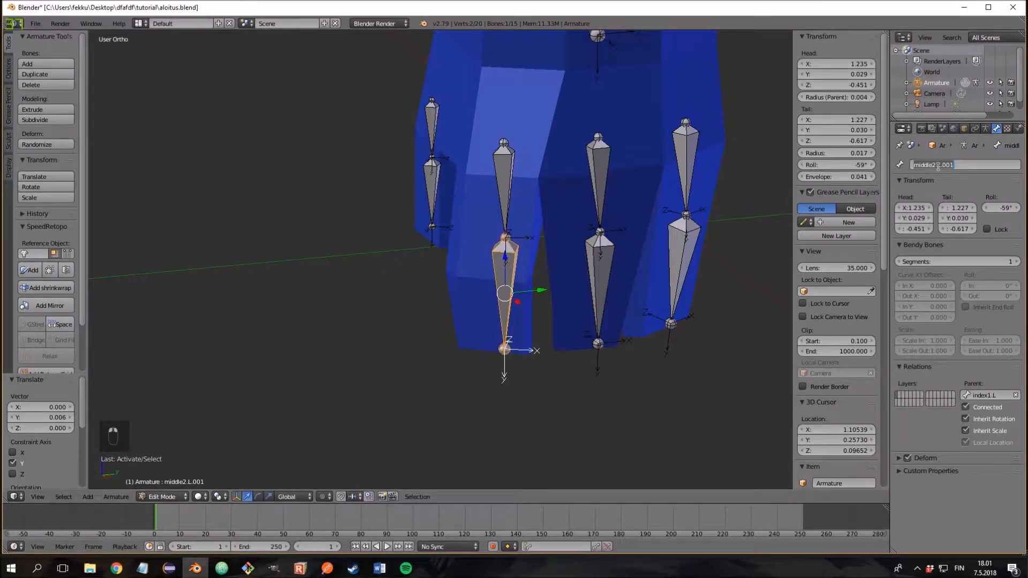
type("index2.L")
key("Return")
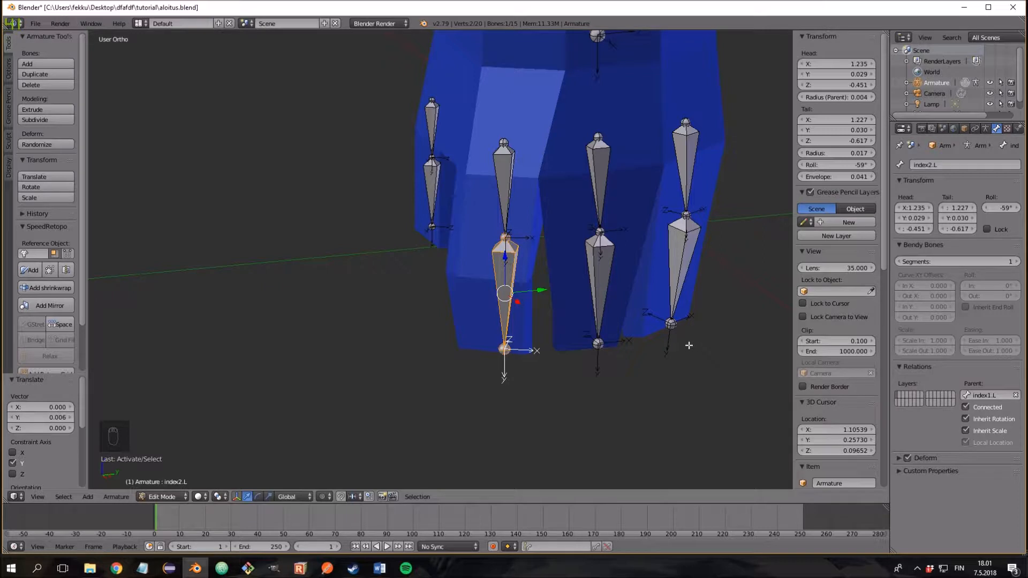
Step: Switch the armature from Edit Mode to Pose Mode
middle_click_drag(686, 358, 683, 316, "shift")
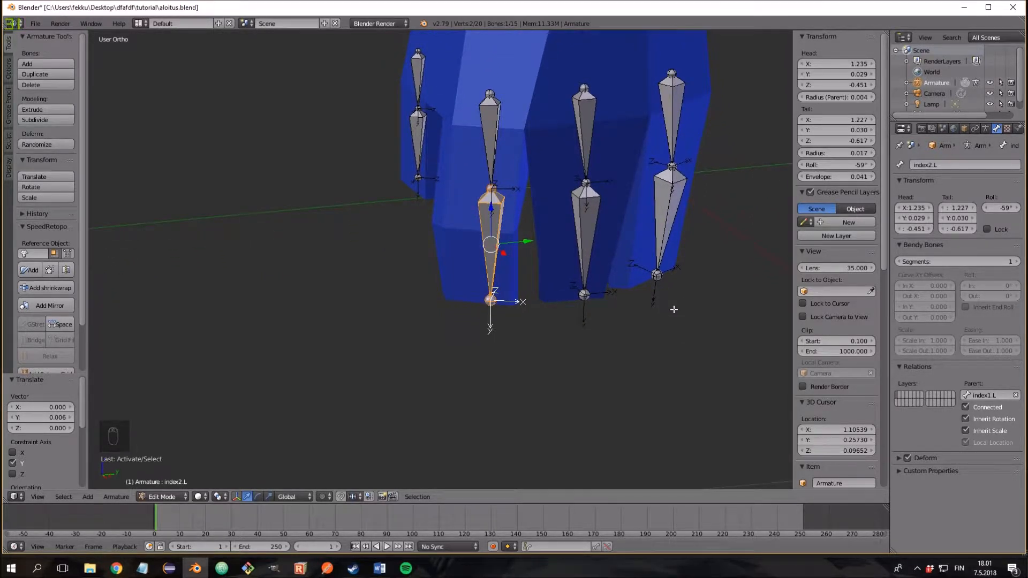
middle_click_drag(679, 305, 603, 308)
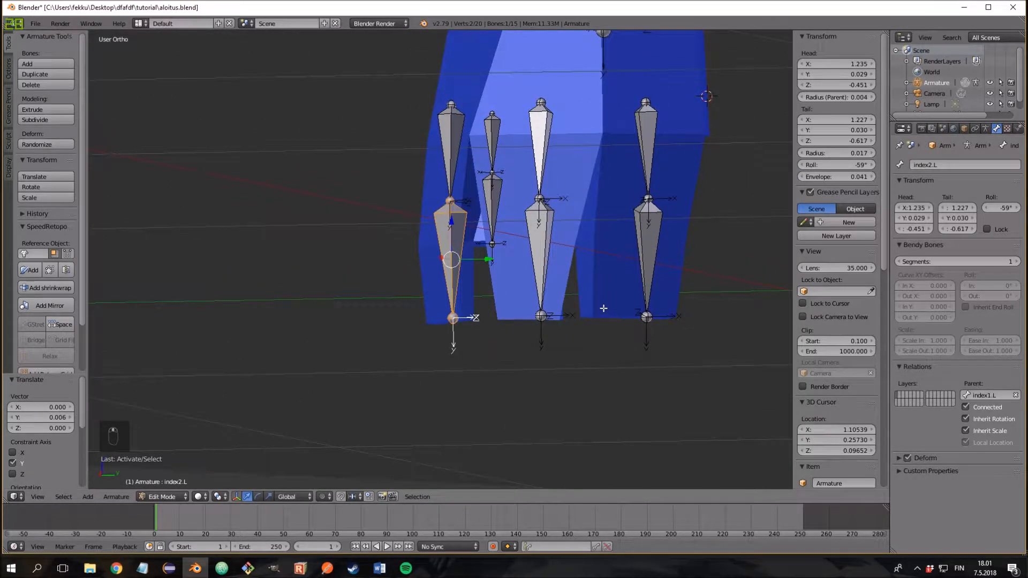
left_click(168, 497)
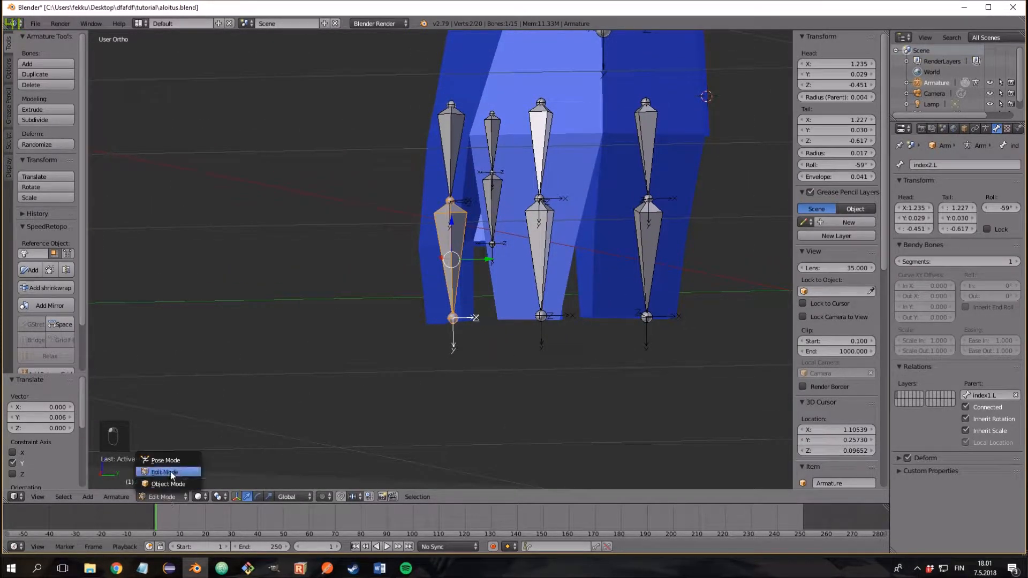
left_click(169, 460)
Step: Add a Copy Rotation bone constraint to the rear finger's lower bone, nameless2.L
middle_click_drag(307, 364, 505, 335)
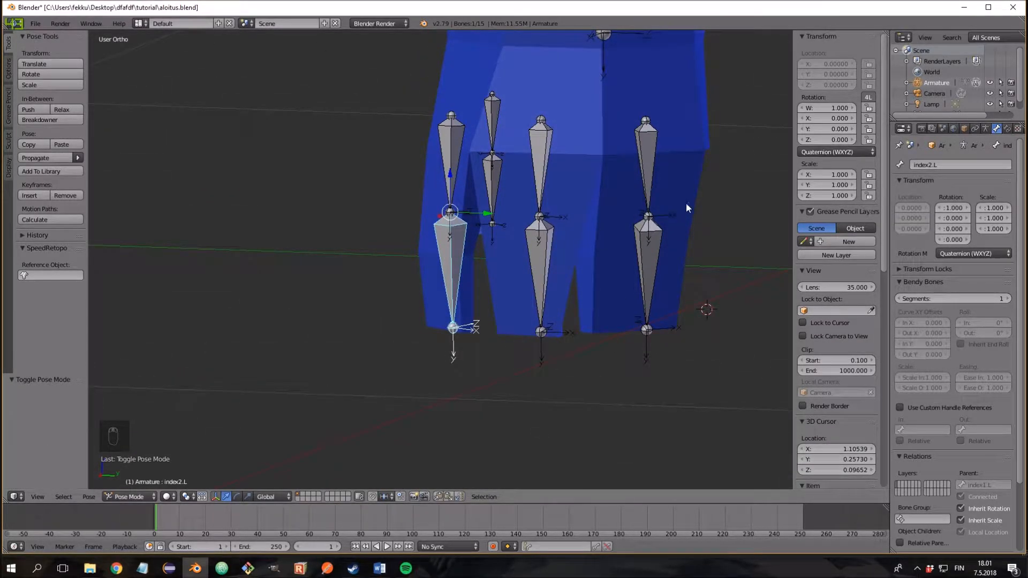
left_click(654, 172)
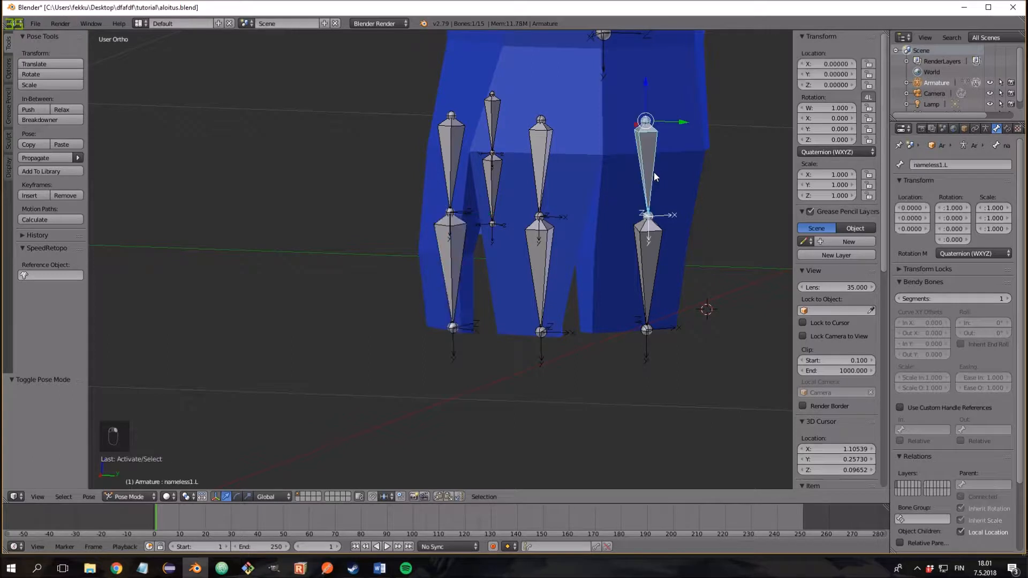
left_click(652, 254, "shift")
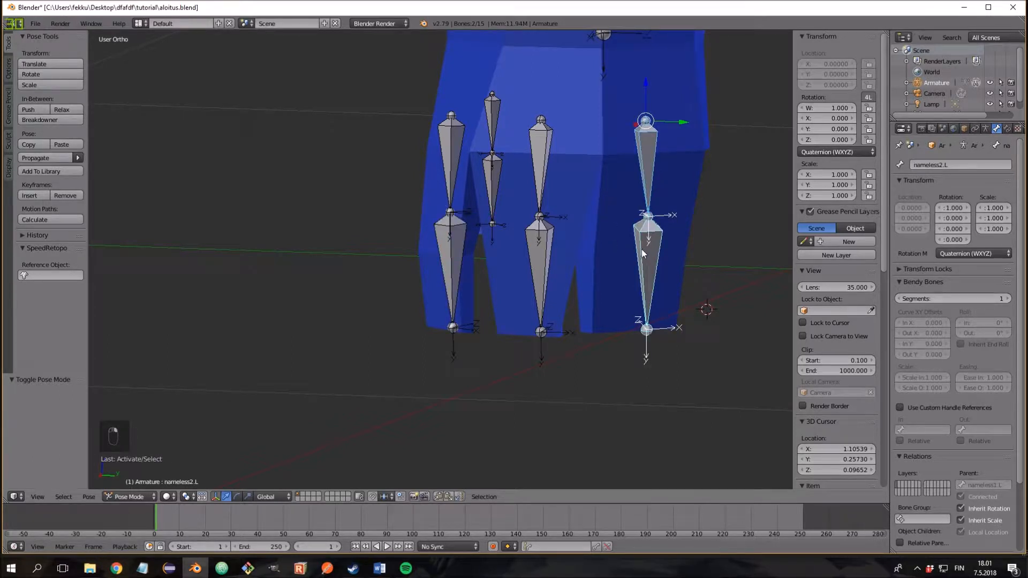
left_click(1007, 128)
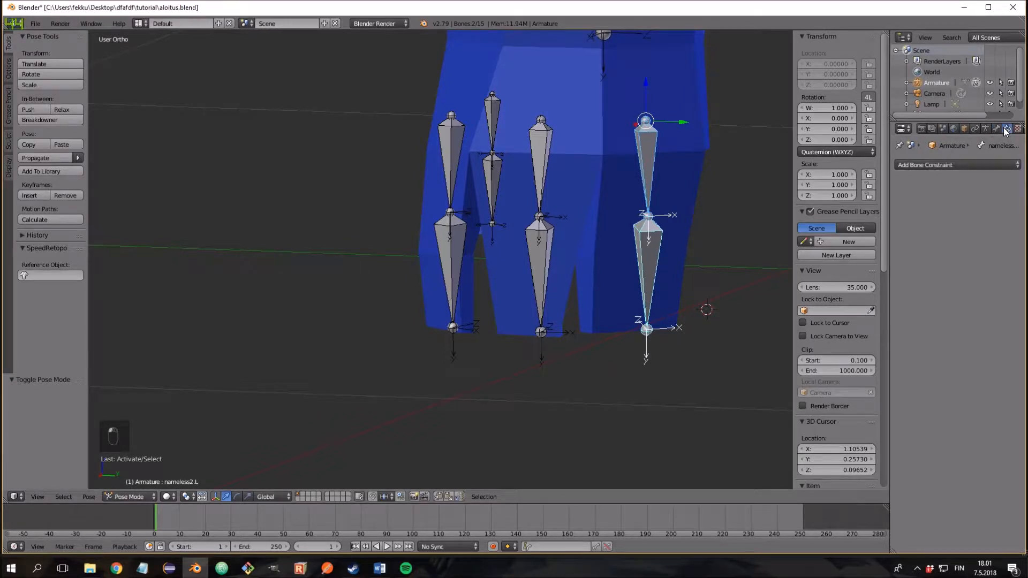
left_click(914, 166)
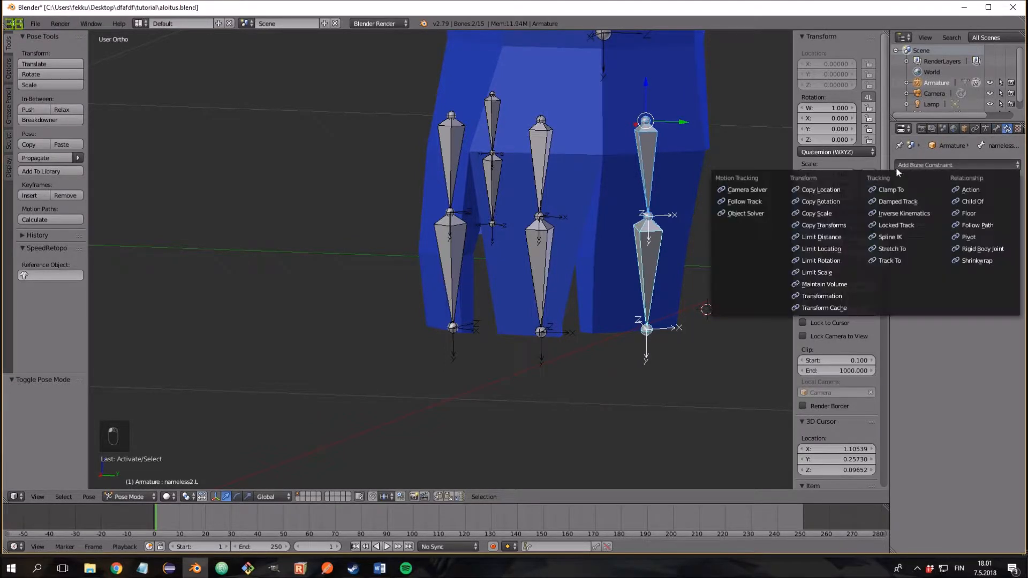
left_click(829, 201)
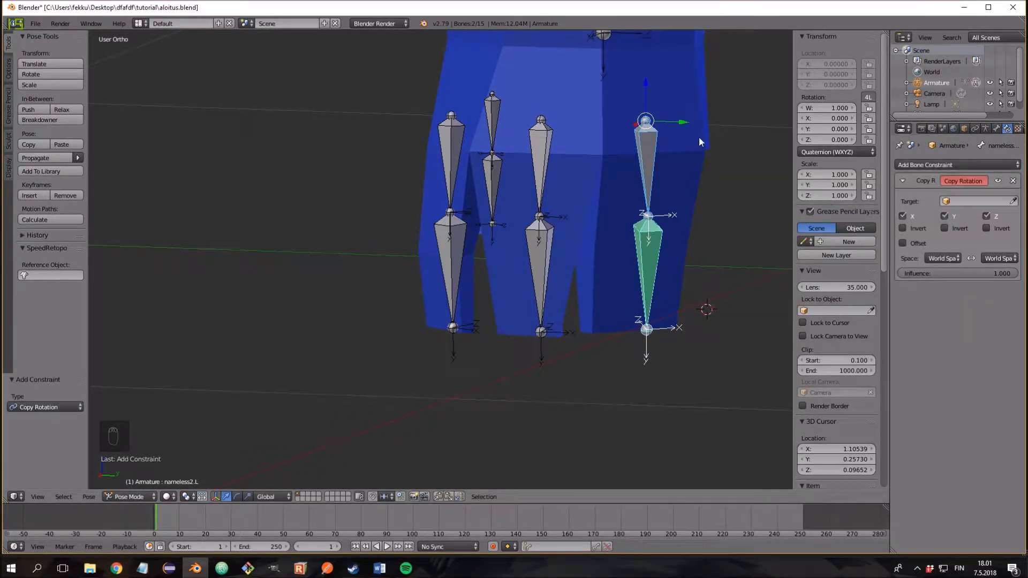
Step: Target the Copy Rotation constraint of nameless2.L at the Armature's nameless1.L bone
left_click(963, 201)
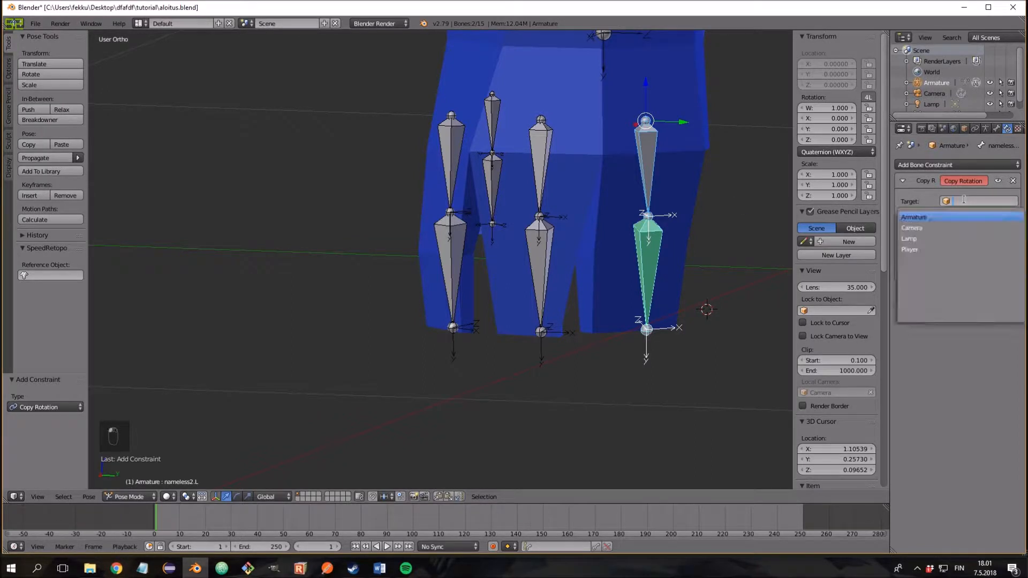
left_click(930, 217)
left_click(953, 216)
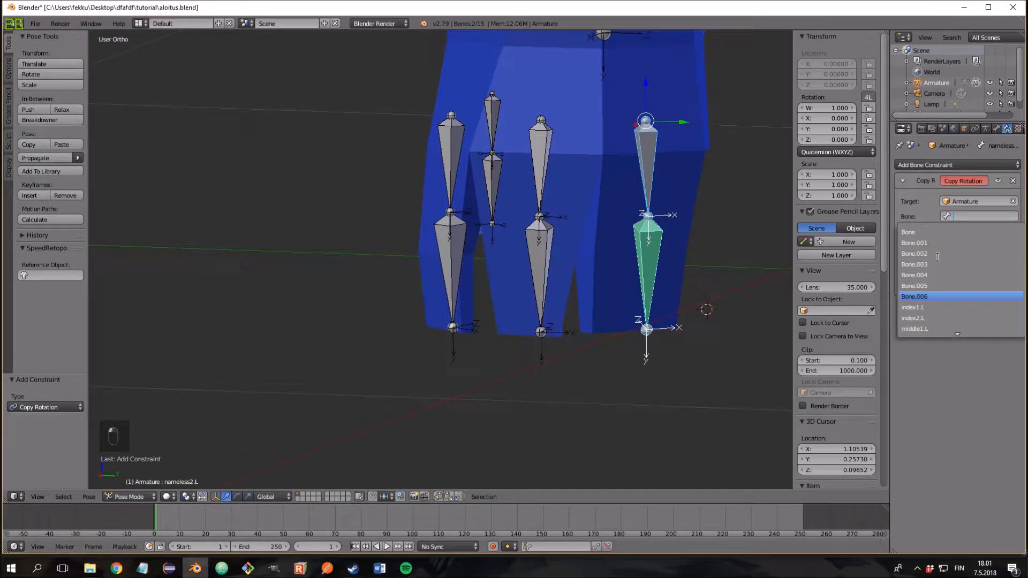
scroll(935, 258, "down", 3)
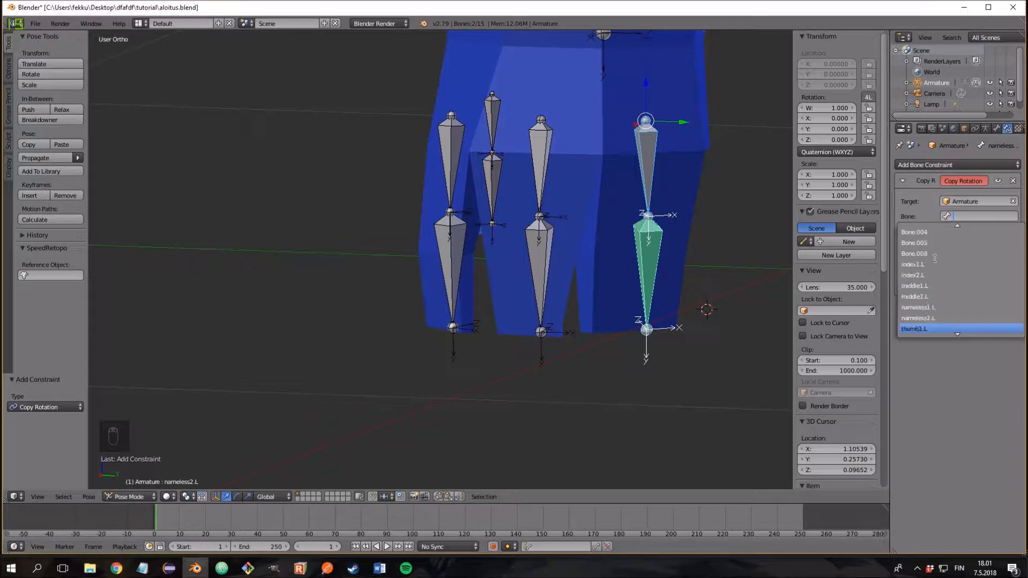
left_click(921, 312)
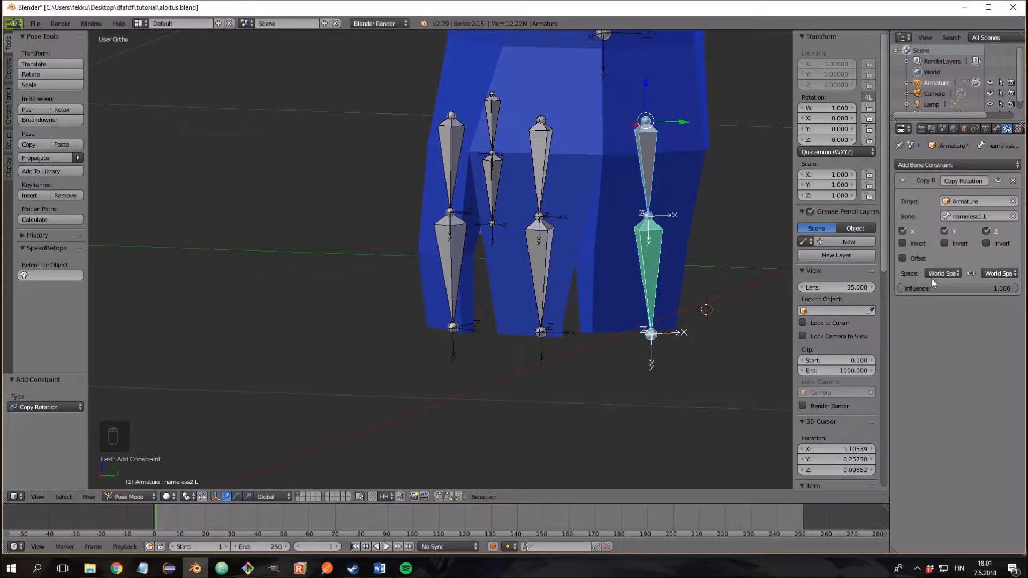
Step: Limit the nameless2.L constraint to the X axis and set both its target and owner space to Local Space
left_click(944, 231)
left_click(986, 231)
left_click(942, 273)
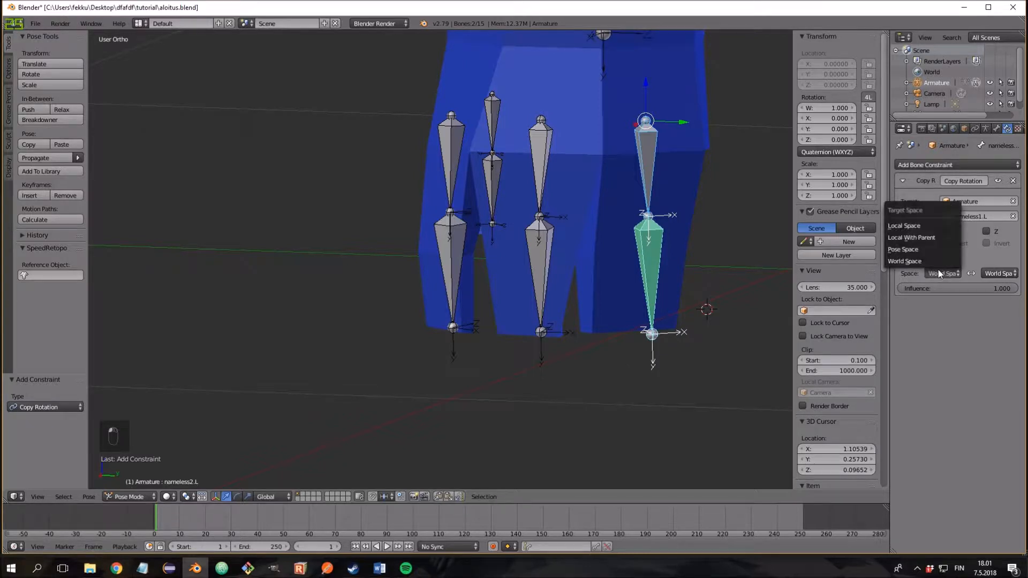
left_click(924, 227)
left_click(993, 273)
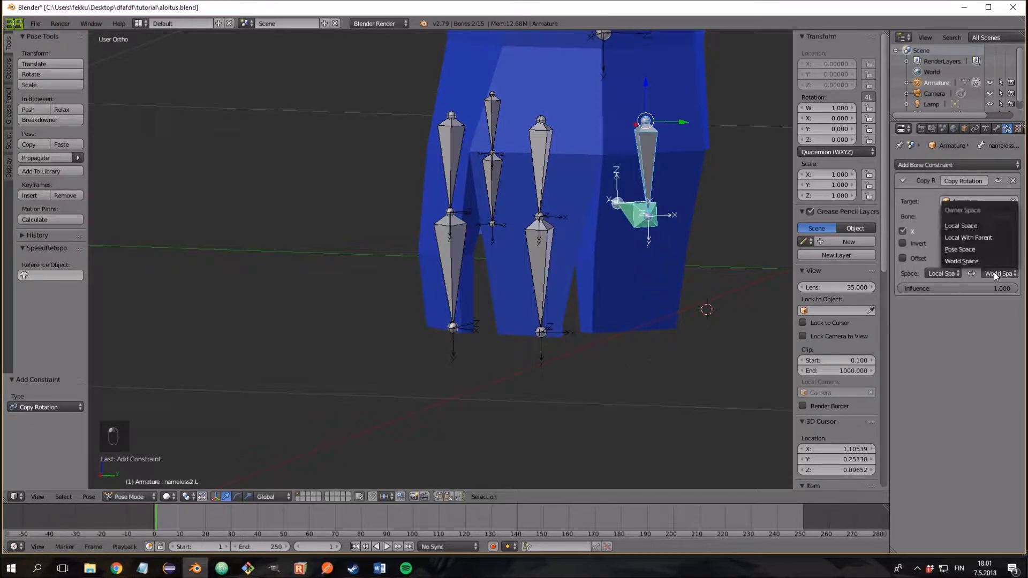
left_click(979, 232)
Step: Test the constraint by rotating the rear finger's upper bone, nameless1.L, and cancel the rotation
middle_click_drag(720, 249, 776, 242)
right_click(666, 139)
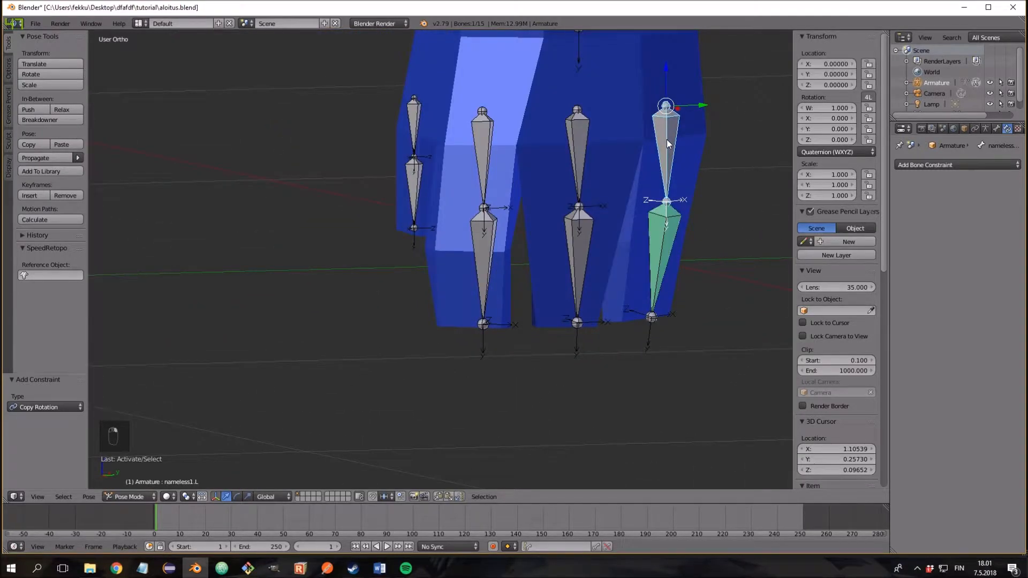
middle_click_drag(667, 139, 715, 133)
key("r")
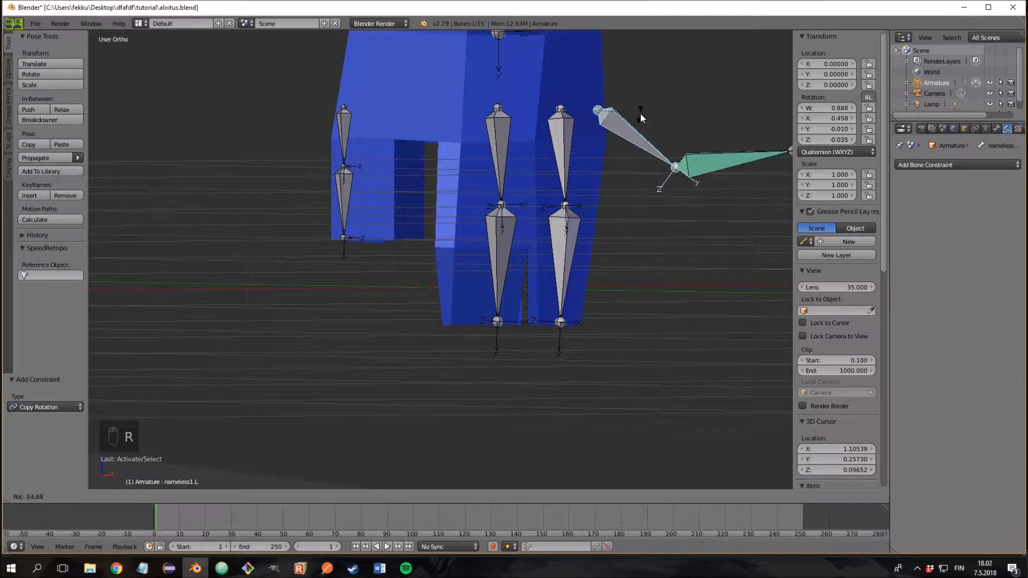
right_click(607, 124)
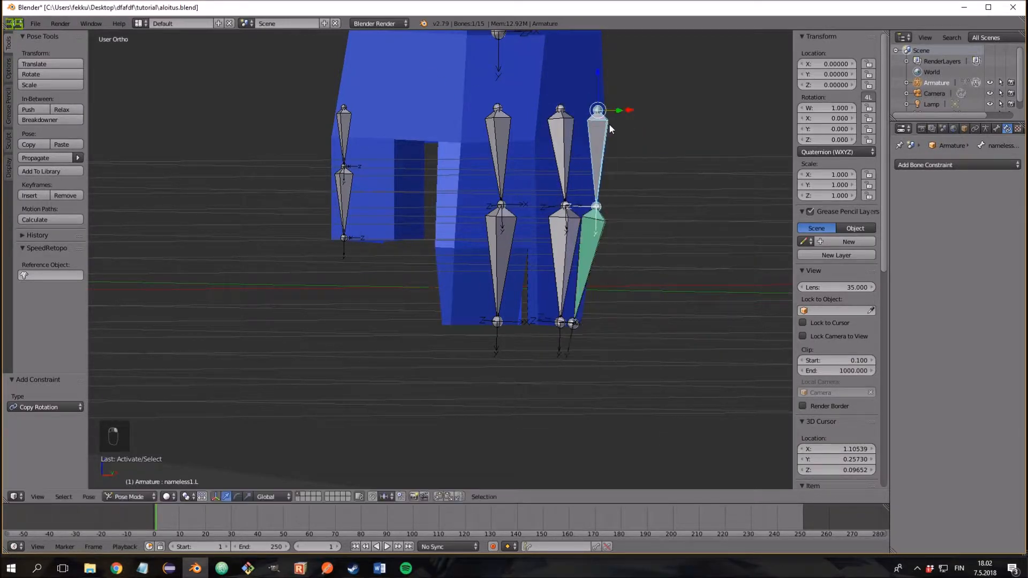
Step: Add a Copy Rotation bone constraint to the middle finger's lower bone, middle2.L
middle_click_drag(609, 123, 566, 134)
middle_click_drag(629, 141, 653, 154)
right_click(615, 193)
right_click(617, 214, "shift")
left_click(917, 166)
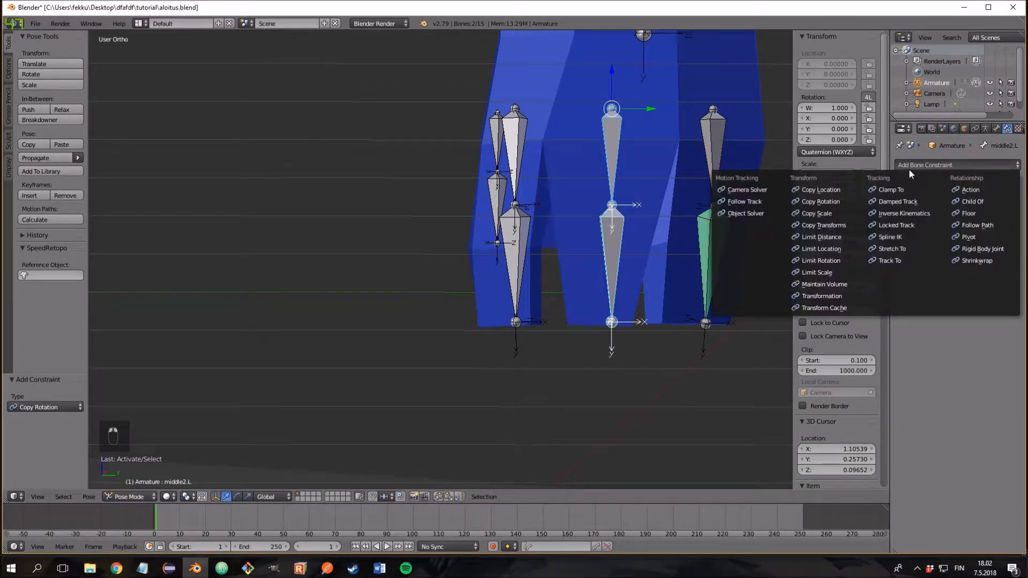
left_click(842, 197)
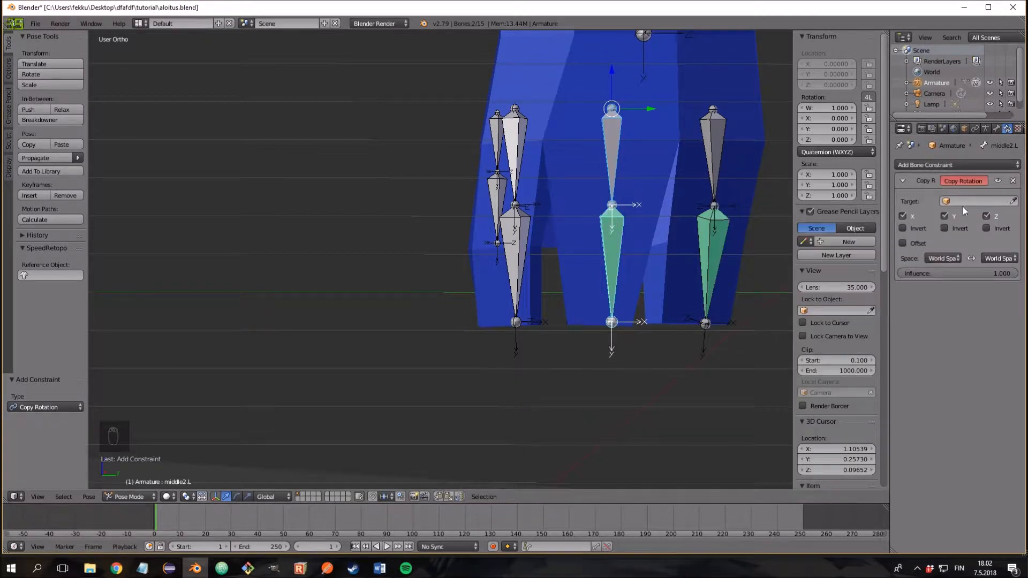
Step: Target the Copy Rotation constraint of middle2.L at the Armature's middle1.L bone
left_click(963, 202)
left_click(933, 215)
left_click(964, 216)
scroll(929, 255, "down", 10)
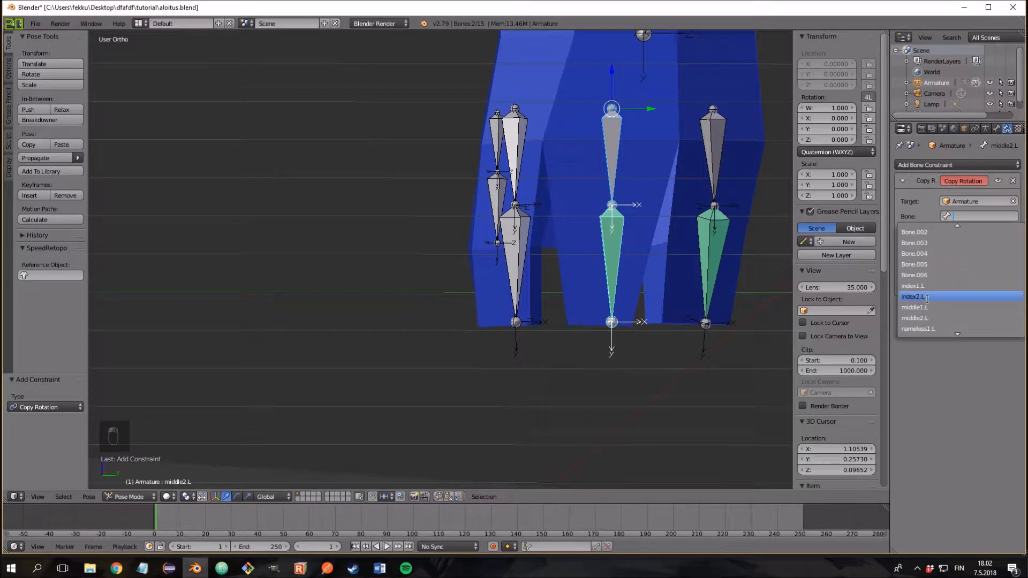
left_click(932, 308)
Step: Limit the middle2.L constraint to the X axis and set both its target and owner space to Local Space
left_click(944, 230)
left_click(986, 232)
left_click(943, 274)
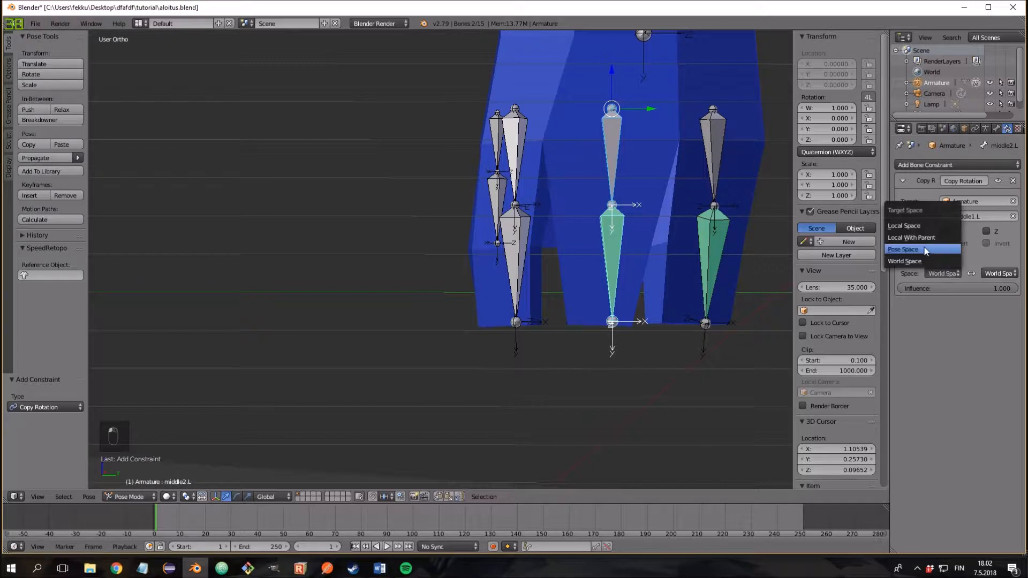
left_click(924, 224)
left_click(987, 271)
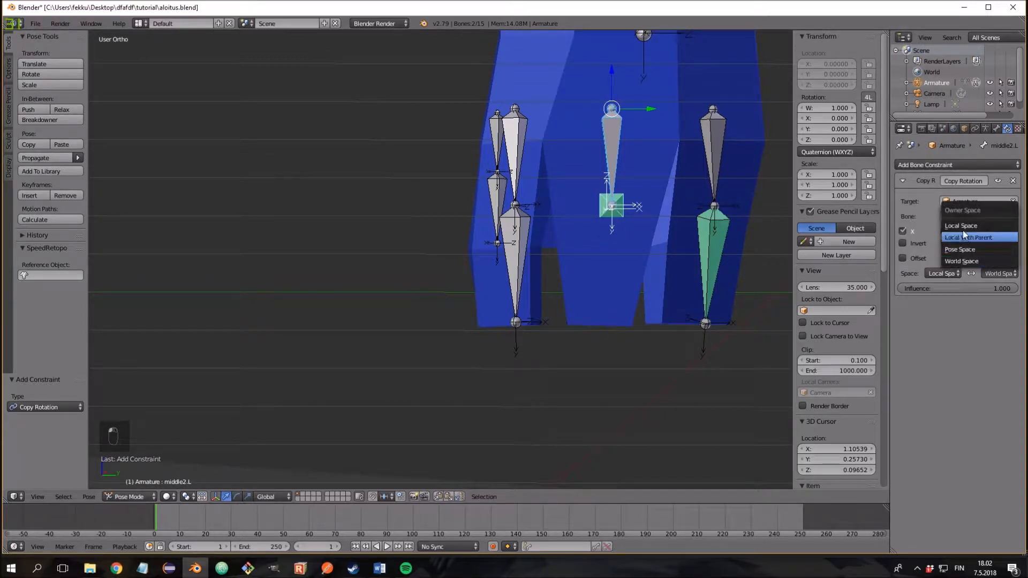
left_click(962, 229)
Step: Add a Copy Rotation bone constraint to the index finger's lower bone, index2.L
middle_click_drag(663, 235, 550, 164)
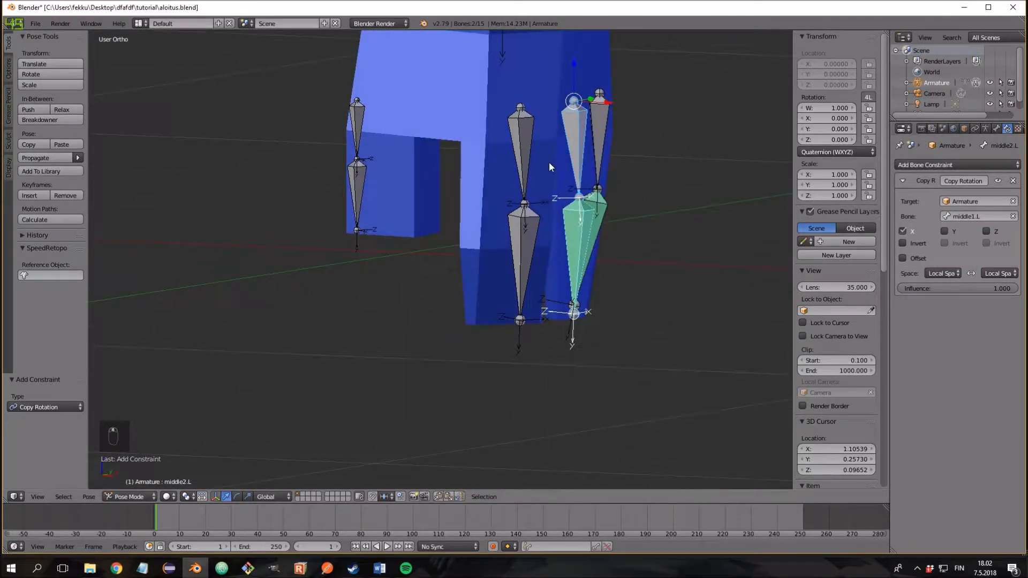
right_click(519, 143)
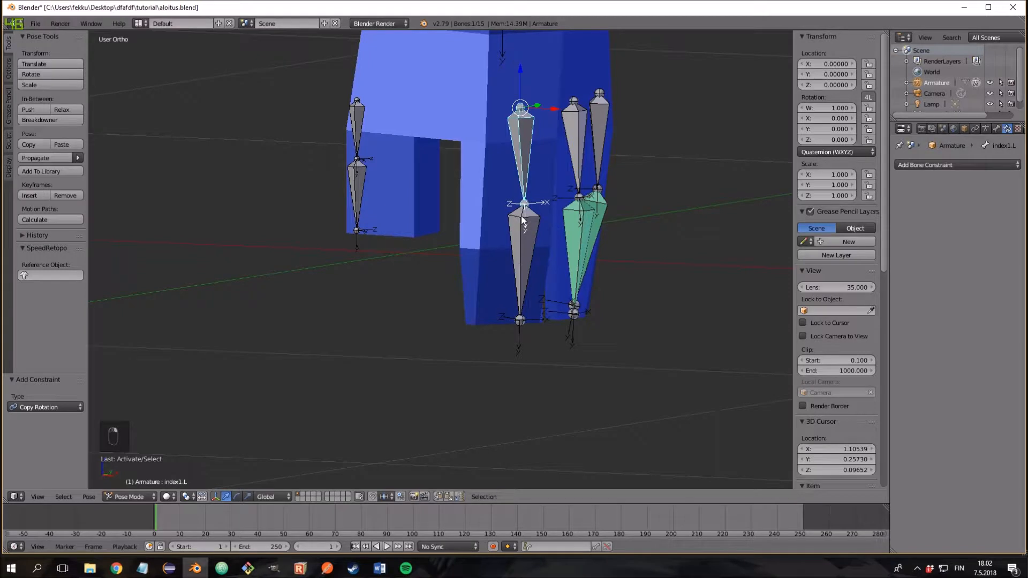
left_click(921, 165)
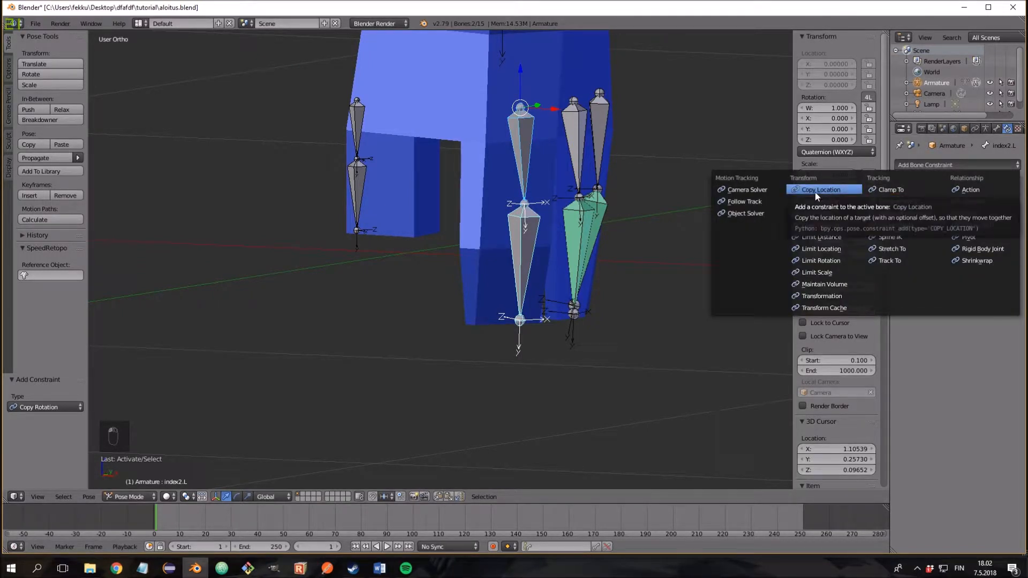
left_click(817, 202)
Step: Target the Copy Rotation constraint of index2.L at the Armature's index1.L bone
left_click(975, 201)
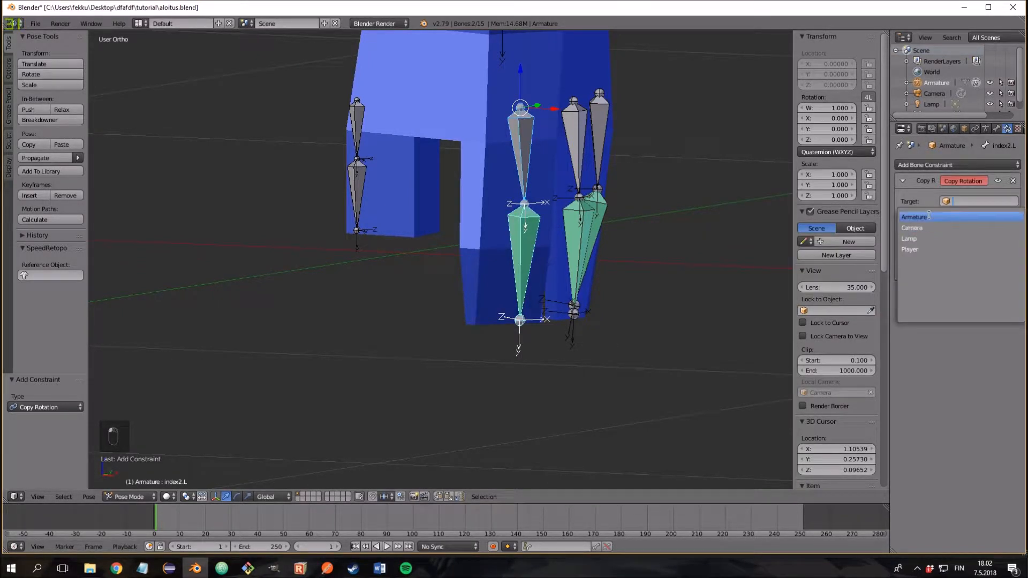
left_click(929, 216)
left_click(951, 217)
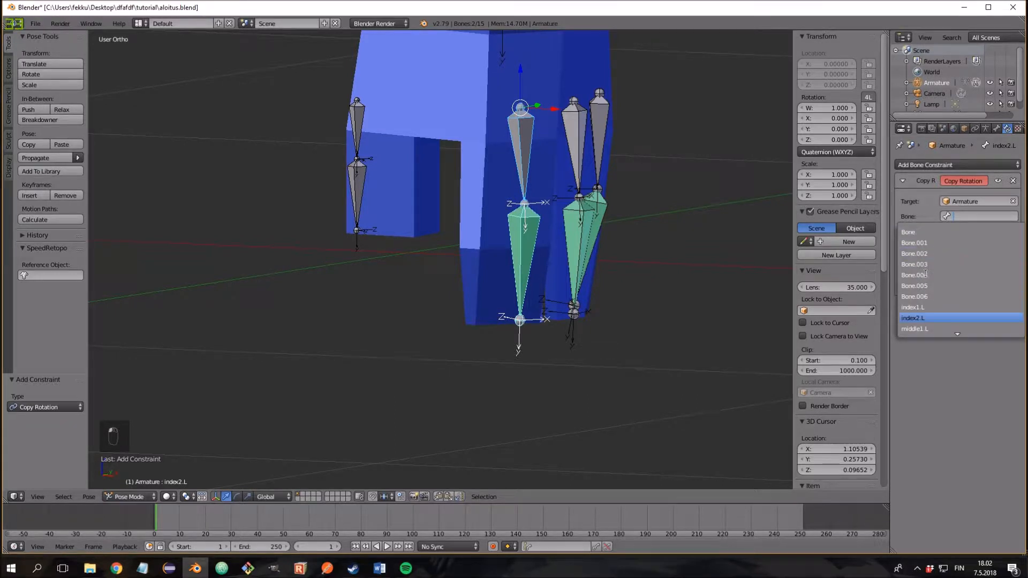
left_click(923, 307)
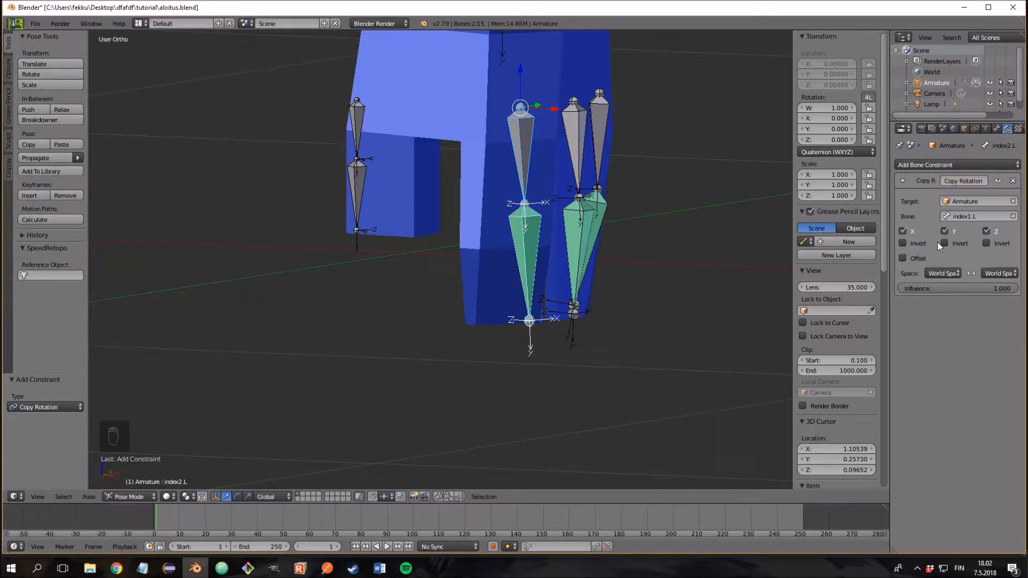
Step: Limit the index2.L constraint to the X axis and set both its target and owner space to Local Space
left_click(942, 273)
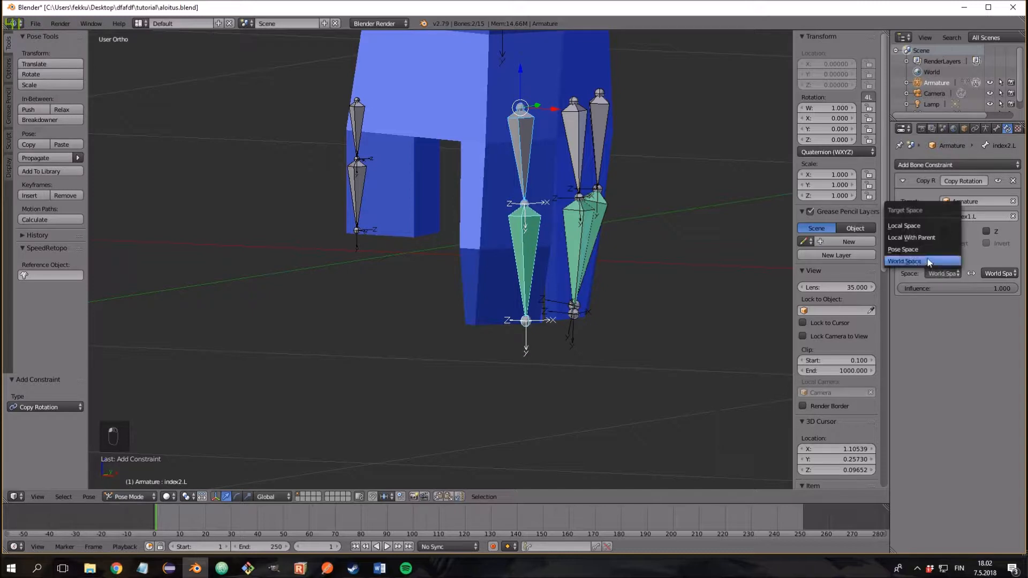
left_click(923, 227)
left_click(988, 274)
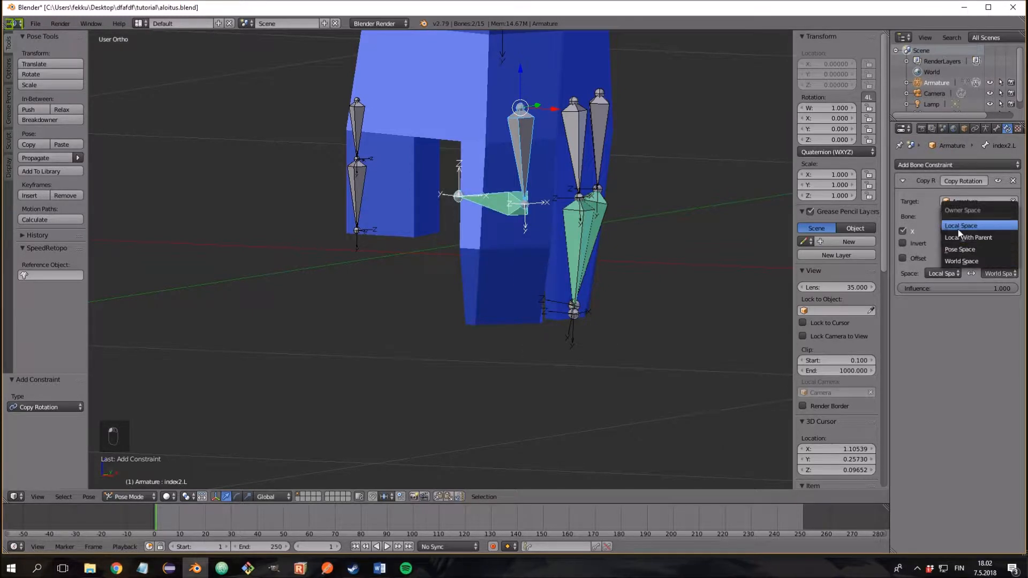
left_click(958, 230)
Step: Add a Copy Rotation bone constraint to the thumb's lower bone, thumb2.L
middle_click_drag(635, 259, 319, 137)
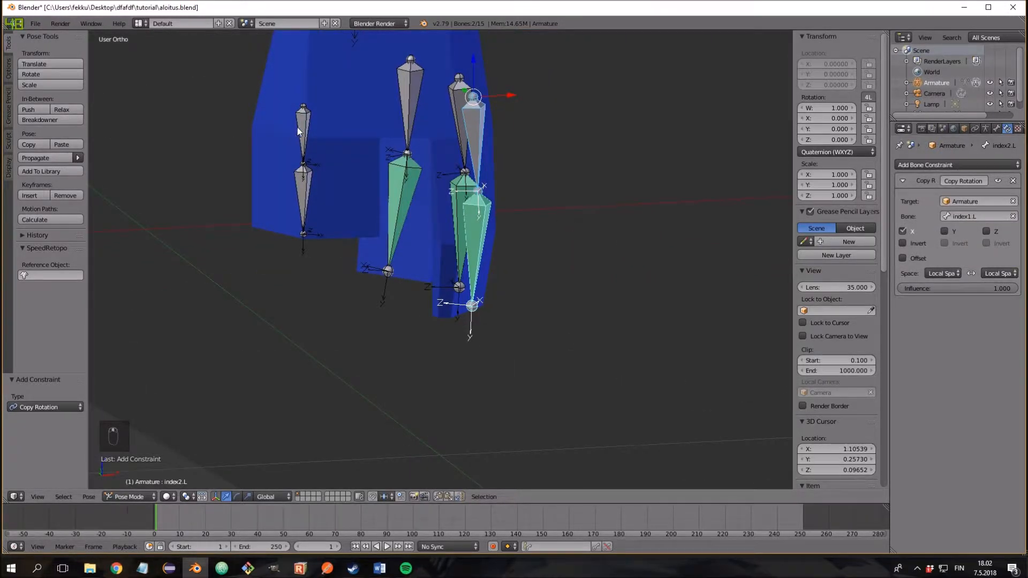
right_click(298, 129)
left_click(918, 167)
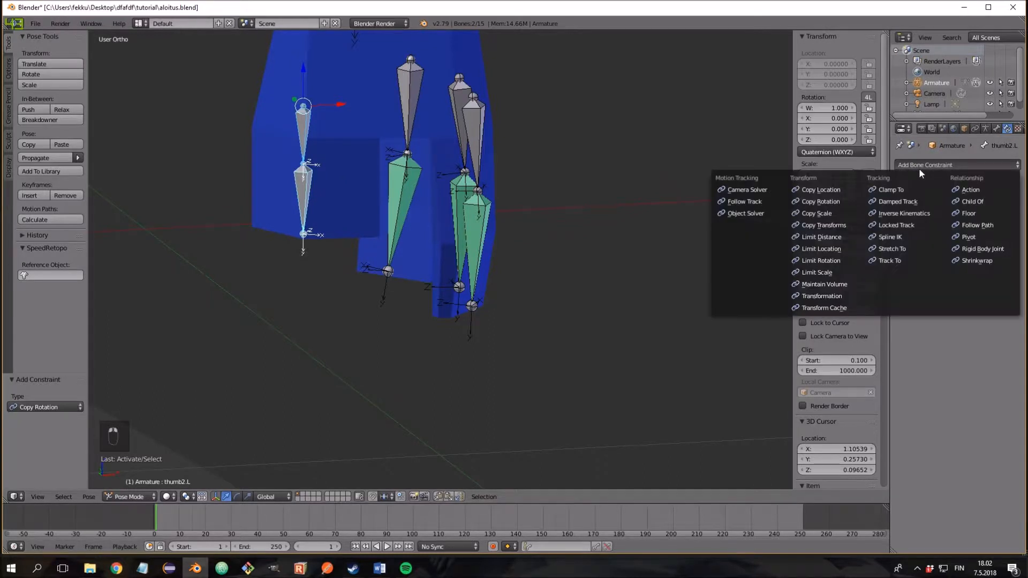
left_click(834, 201)
Step: Target the thumb2.L constraint at the Armature, limited to the X axis, with Local Space for both target and owner
left_click(959, 202)
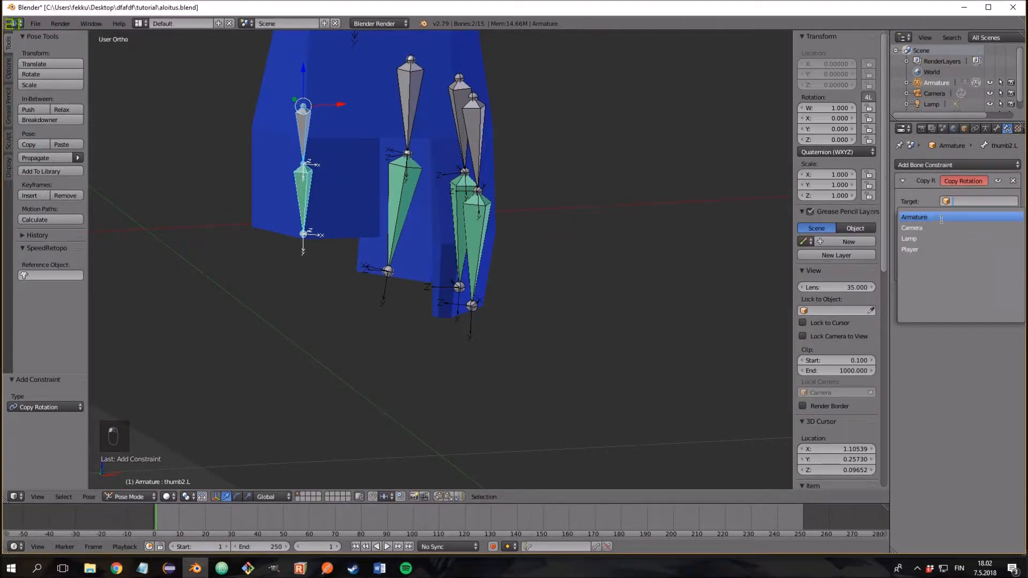
left_click(941, 217)
left_click(944, 231)
left_click(945, 267)
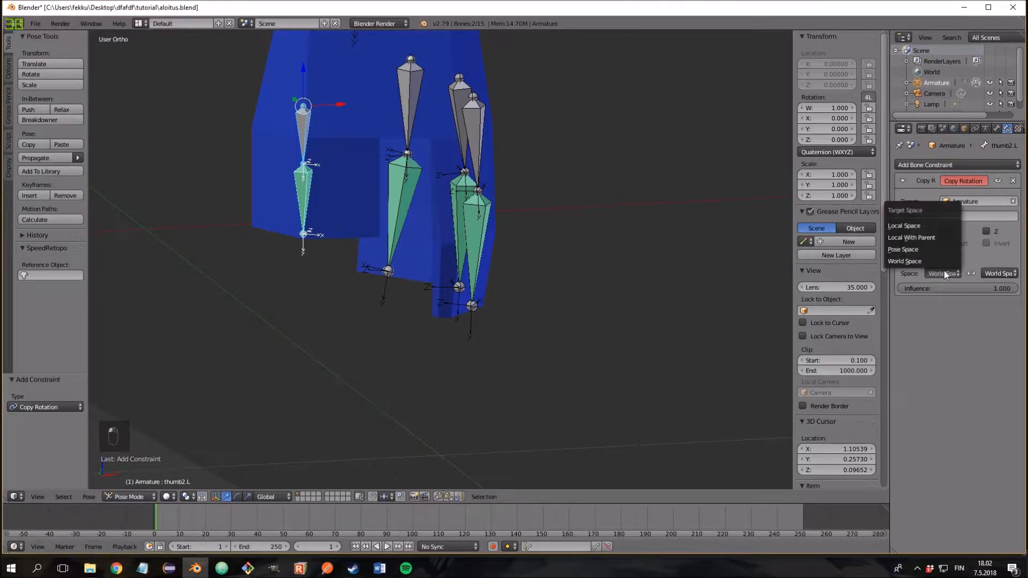
left_click(920, 231)
left_click(987, 273)
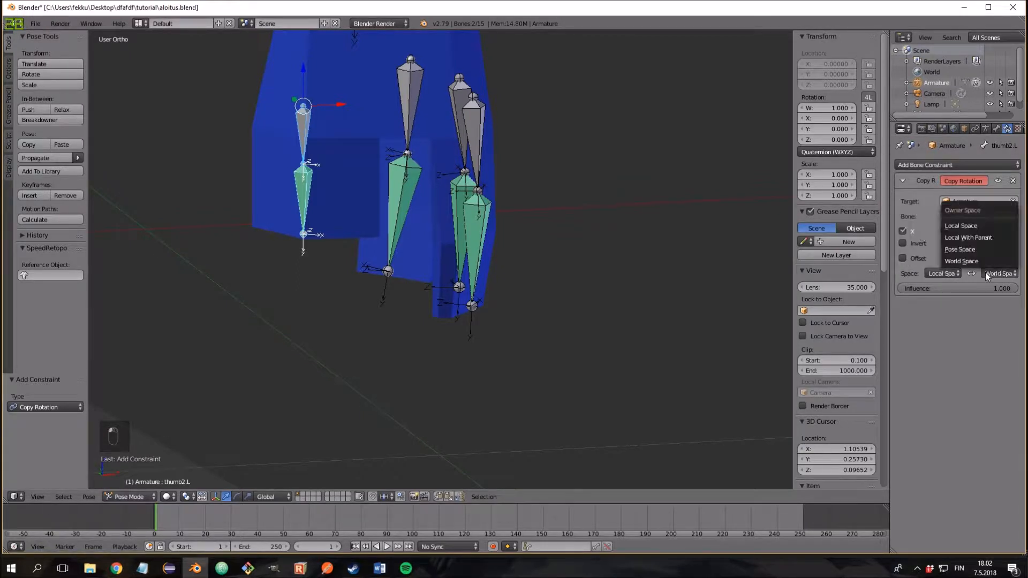
left_click(959, 225)
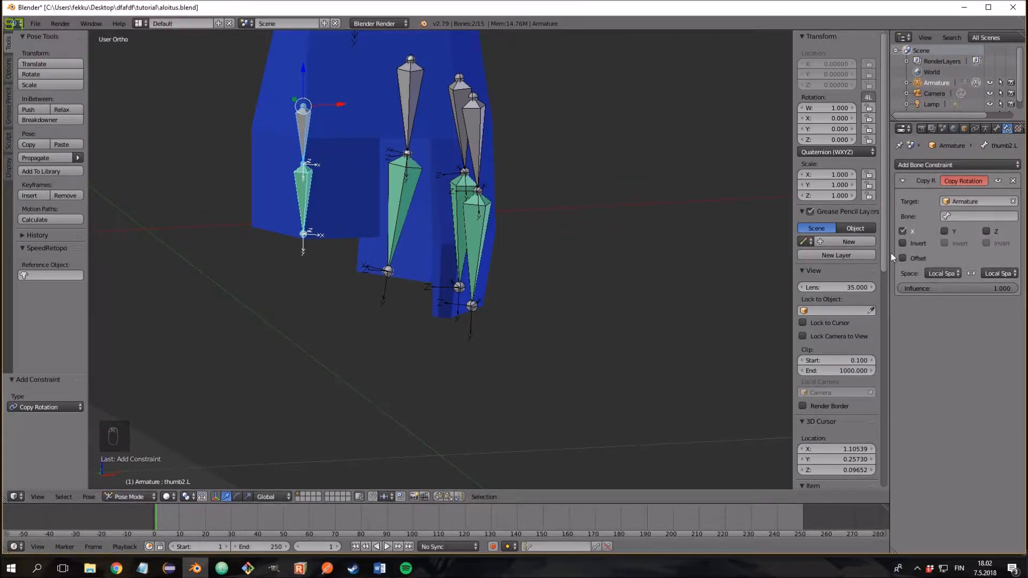
Step: Choose thumb1.L as the target bone of the thumb2.L Copy Rotation constraint
left_click(955, 216)
scroll(922, 294, "down", 5)
scroll(922, 293, "down", 2)
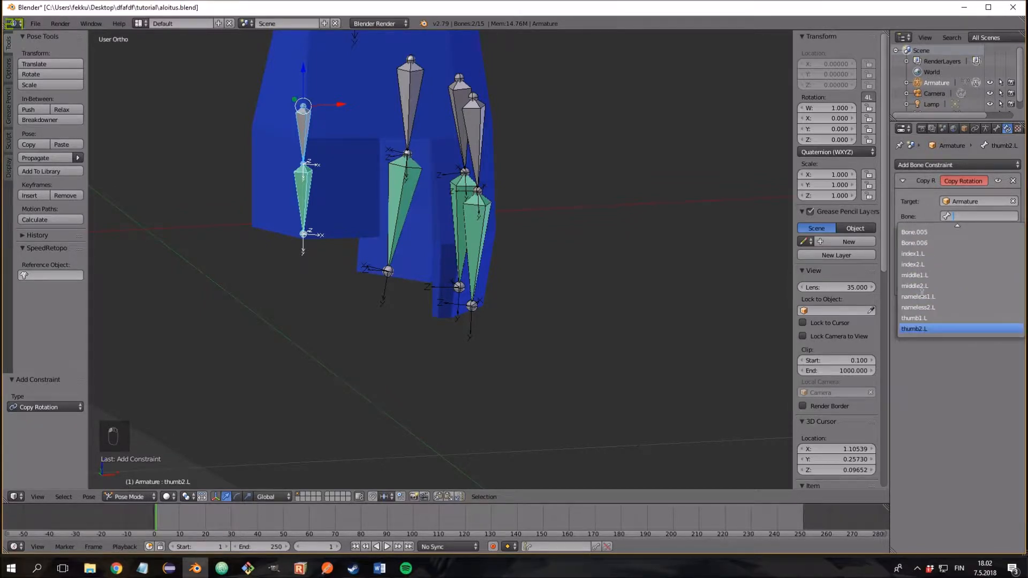
left_click(921, 317)
Step: In Edit Mode, parent the rear finger's upper bone, nameless1.L, to the hand bone with Keep Offset
middle_click_drag(688, 241, 546, 252)
scroll(527, 235, "down", 4)
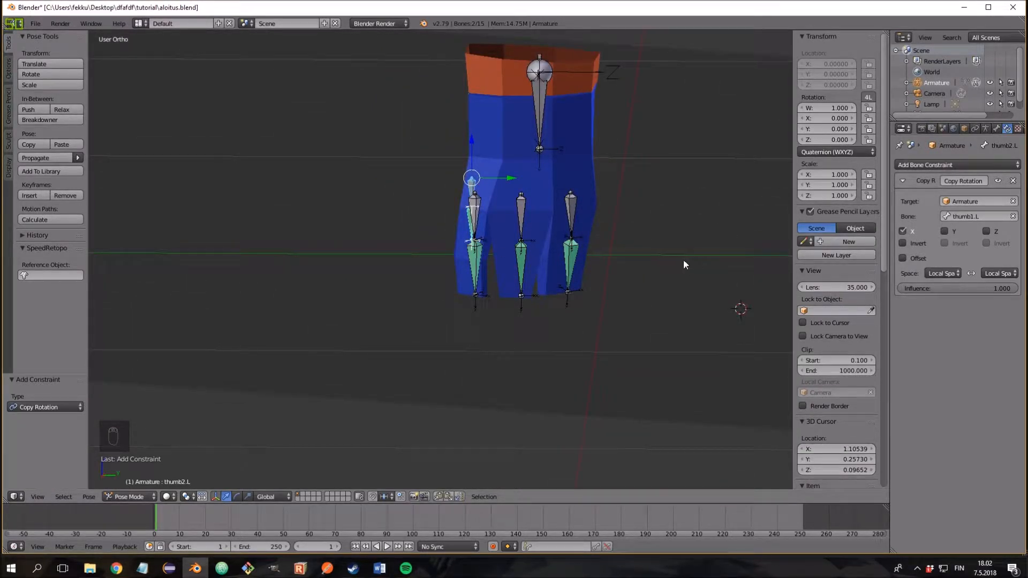
scroll(643, 235, "up", 2)
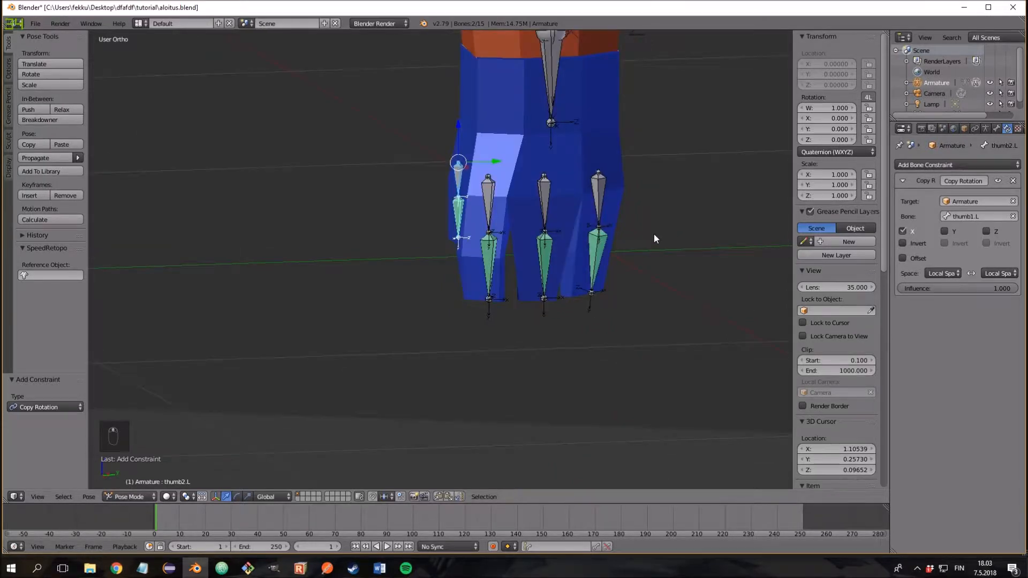
key("Tab")
middle_click_drag(647, 249, 590, 291, "shift")
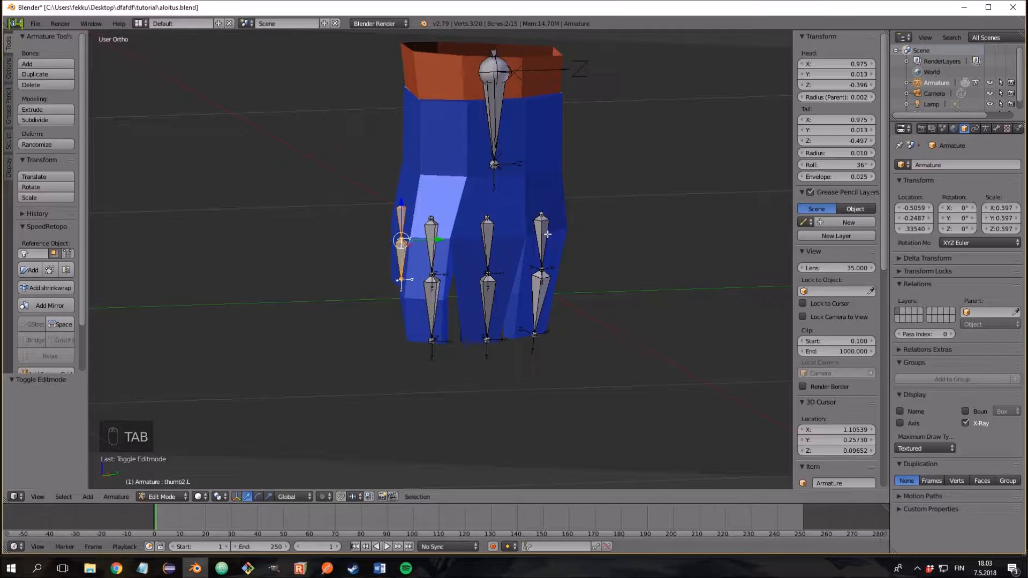
right_click(547, 234)
right_click(492, 143, "shift")
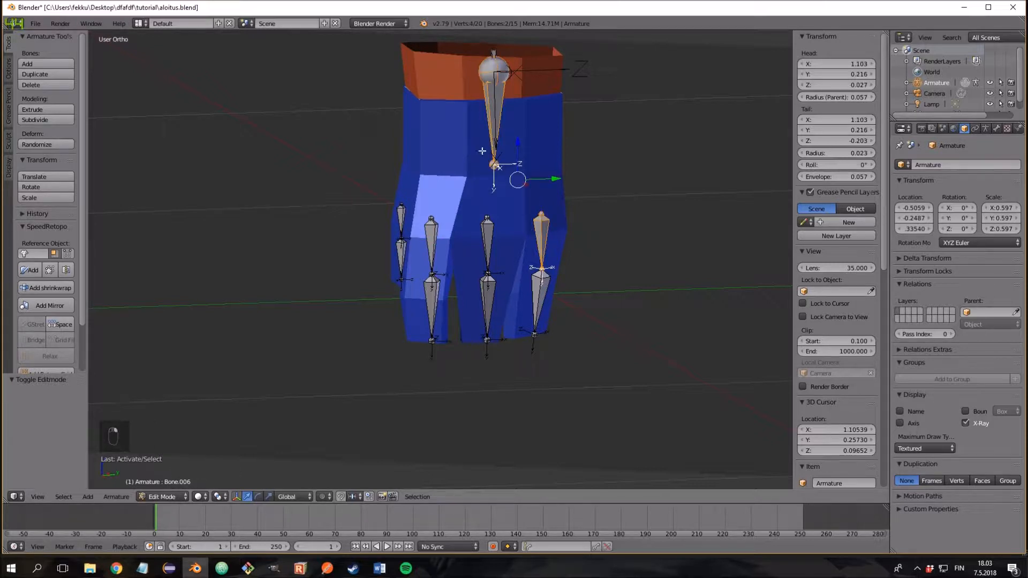
key("ctrl+p")
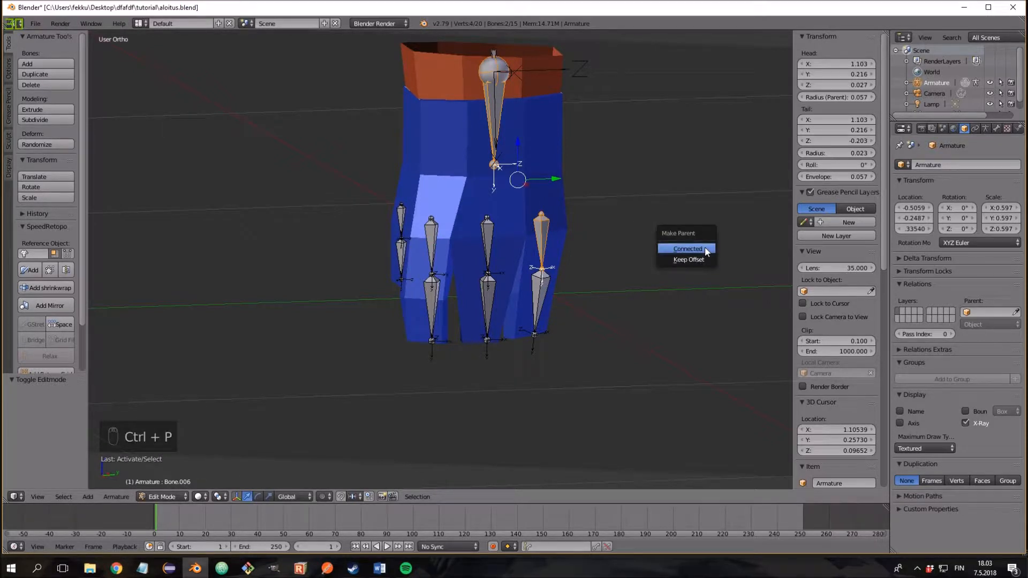
left_click(687, 260)
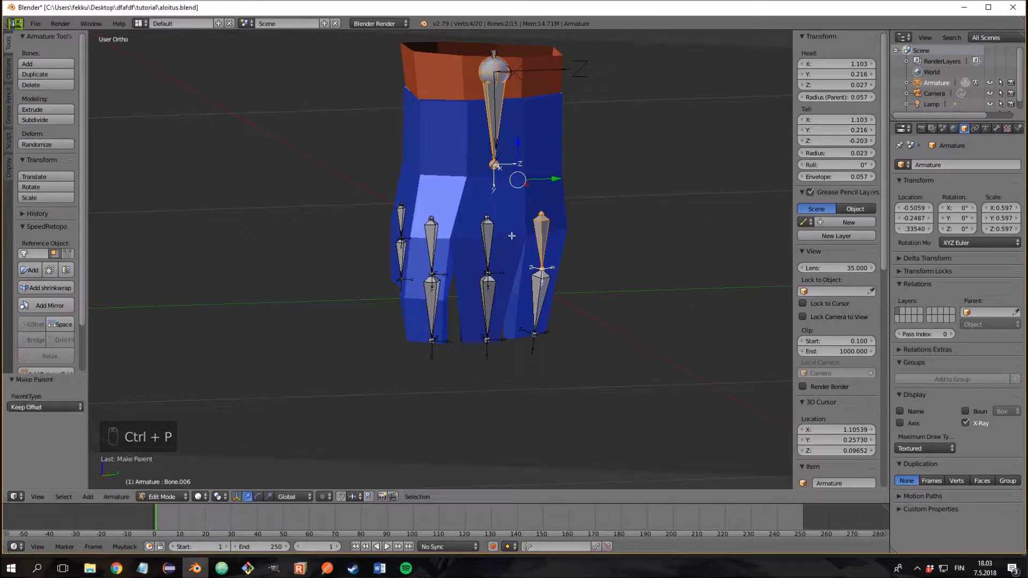
Step: Parent the middle finger's upper bone, middle1.L, to the hand bone with Keep Offset
right_click(493, 233)
right_click(493, 143, "shift")
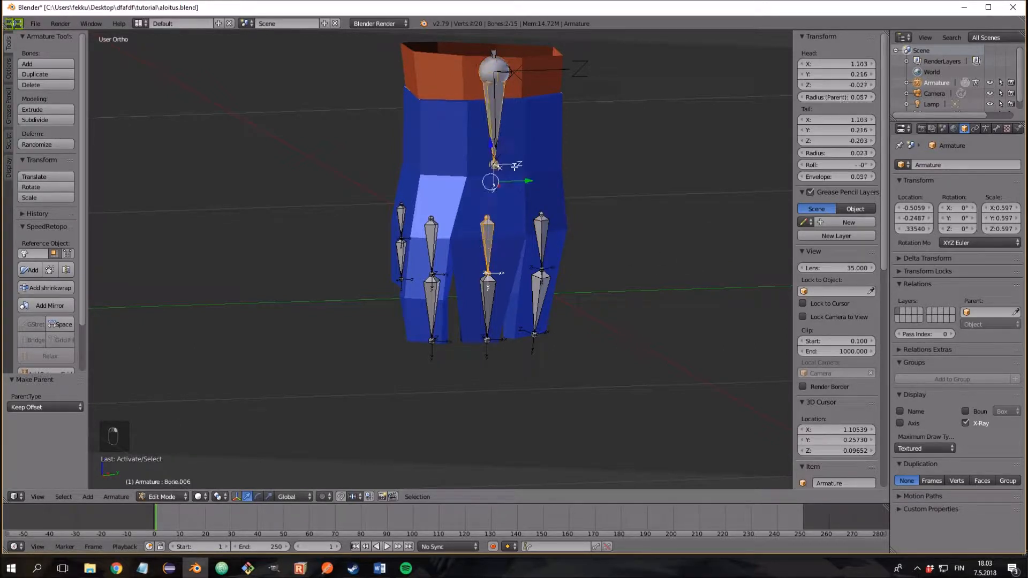
key("ctrl+p")
left_click(654, 236)
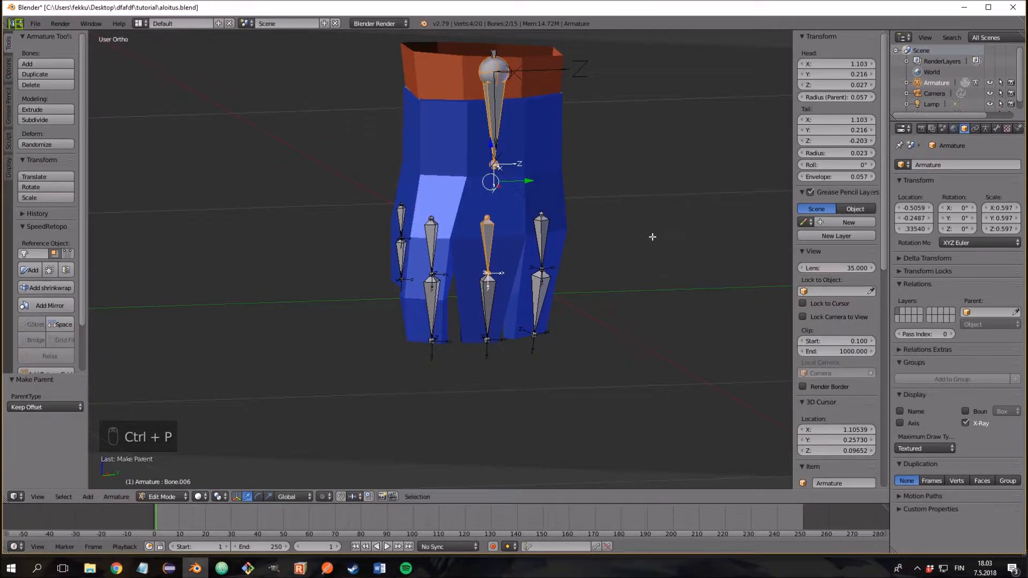
Step: Parent the index finger's upper bone, index1.L, to the hand bone with Keep Offset
middle_click_drag(589, 283, 607, 272)
right_click(447, 227)
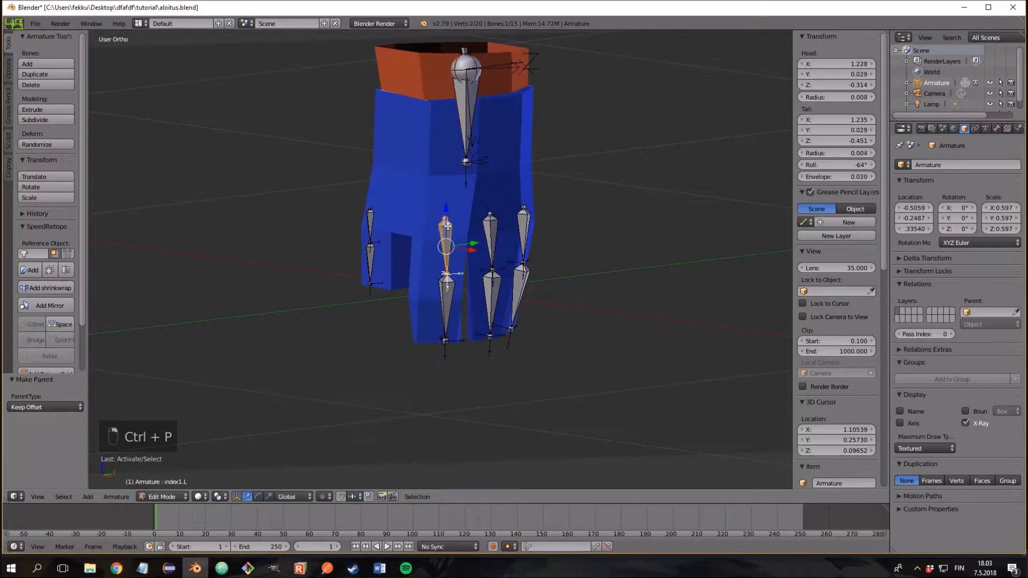
right_click(467, 133, "shift")
key("ctrl+p")
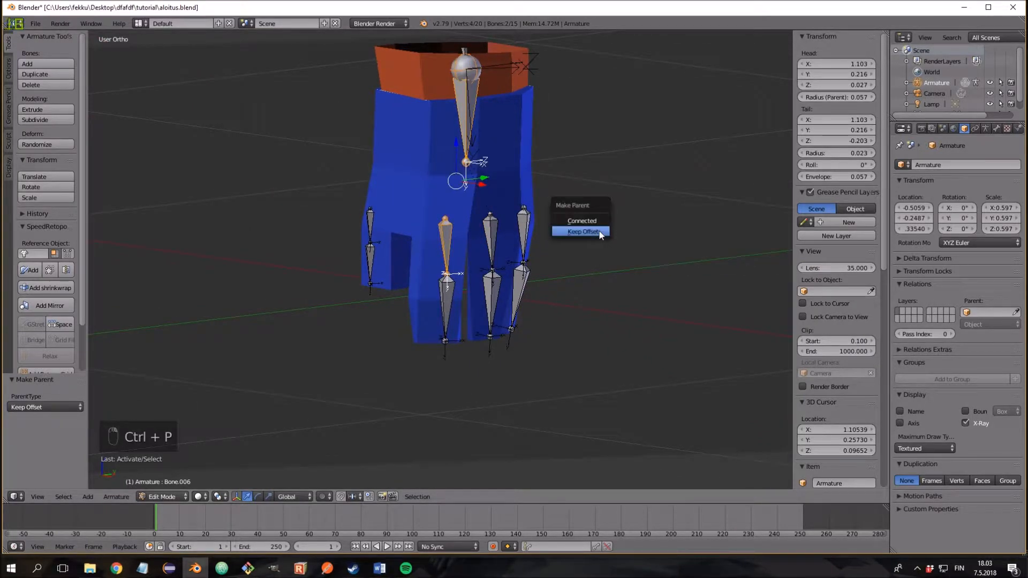
left_click(599, 232)
Step: Parent the thumb's upper bone, thumb1.L, to the hand bone with Keep Offset
right_click(370, 217)
right_click(466, 147, "shift")
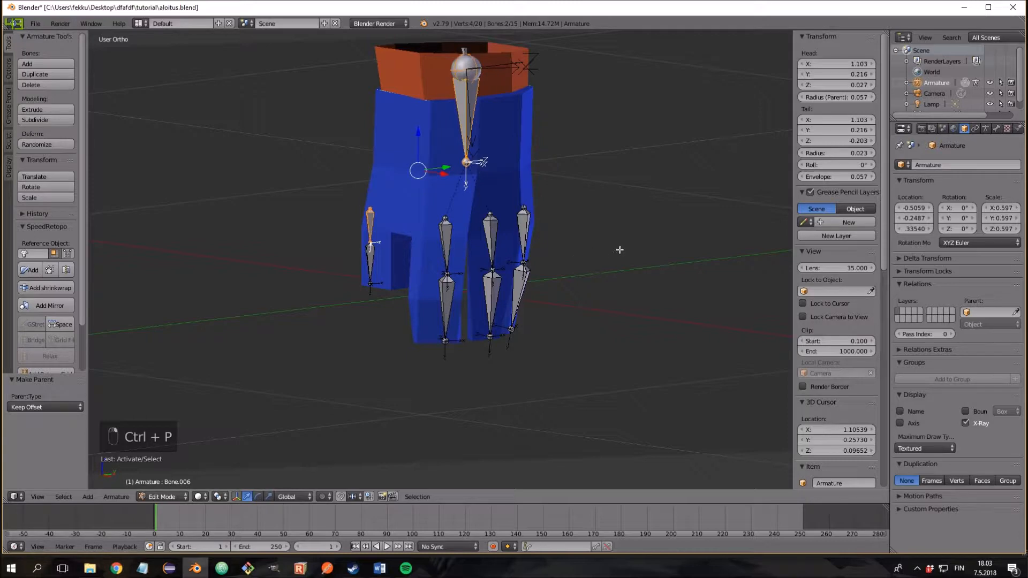
key("ctrl+p")
left_click(603, 250)
Step: Clear the viewport's clipping region around the hand to show the whole player
middle_click_drag(592, 255, 615, 250)
scroll(609, 249, "down", 4)
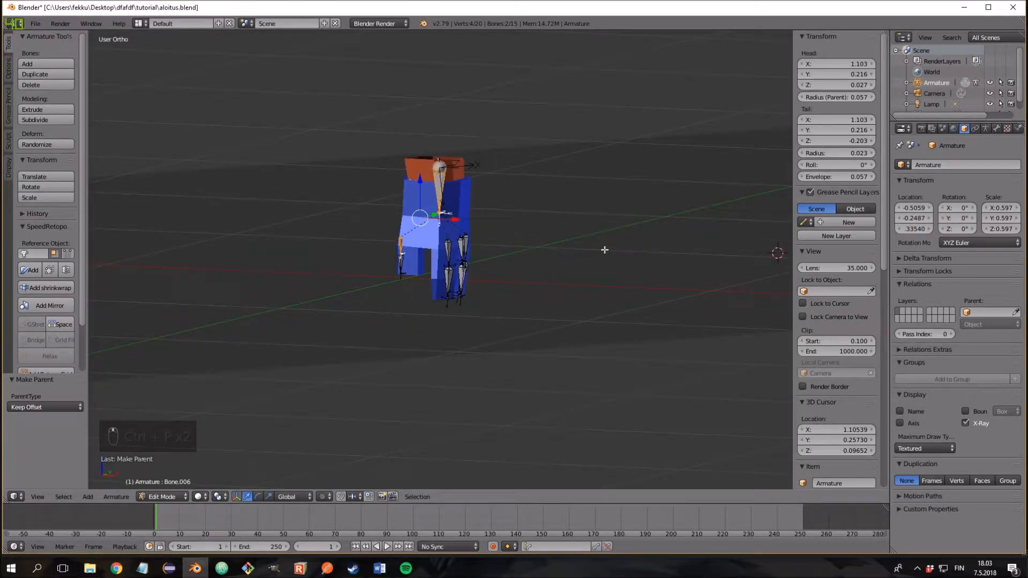
key("alt+b")
middle_click_drag(562, 259, 552, 278)
scroll(576, 259, "down", 4)
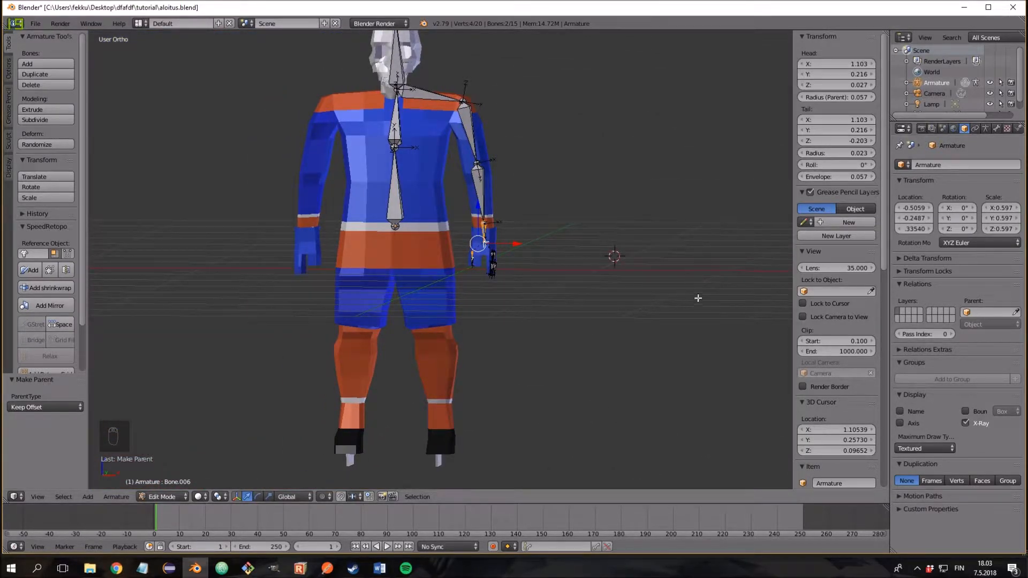
scroll(664, 295, "up", 5)
scroll(675, 327, "up", 1)
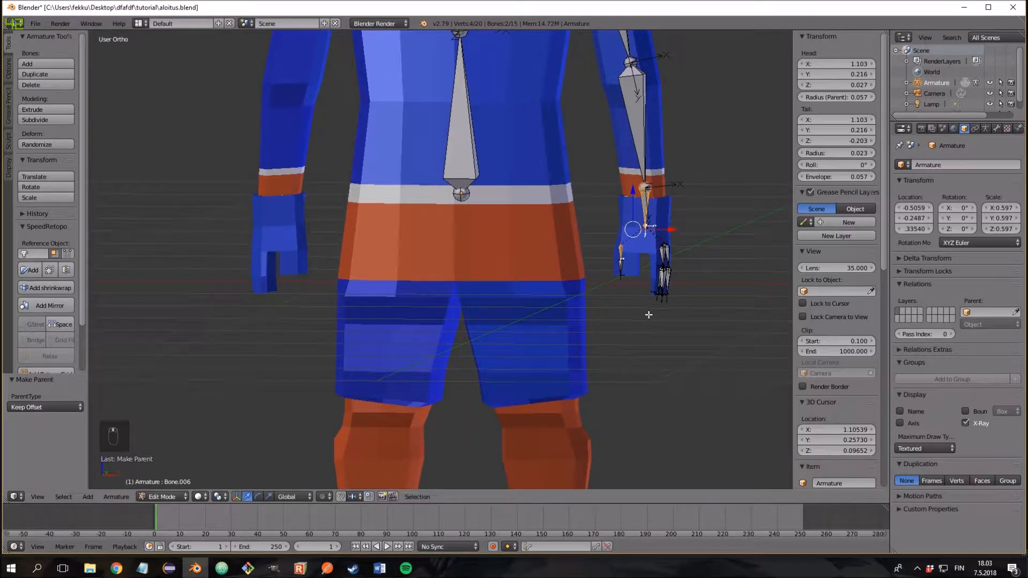
scroll(648, 315, "down", 4)
middle_click_drag(649, 314, 471, 246)
Step: In front view, extrude a bone about 0.324 units straight down from the base joint of the lowest spine bone
right_click(452, 222)
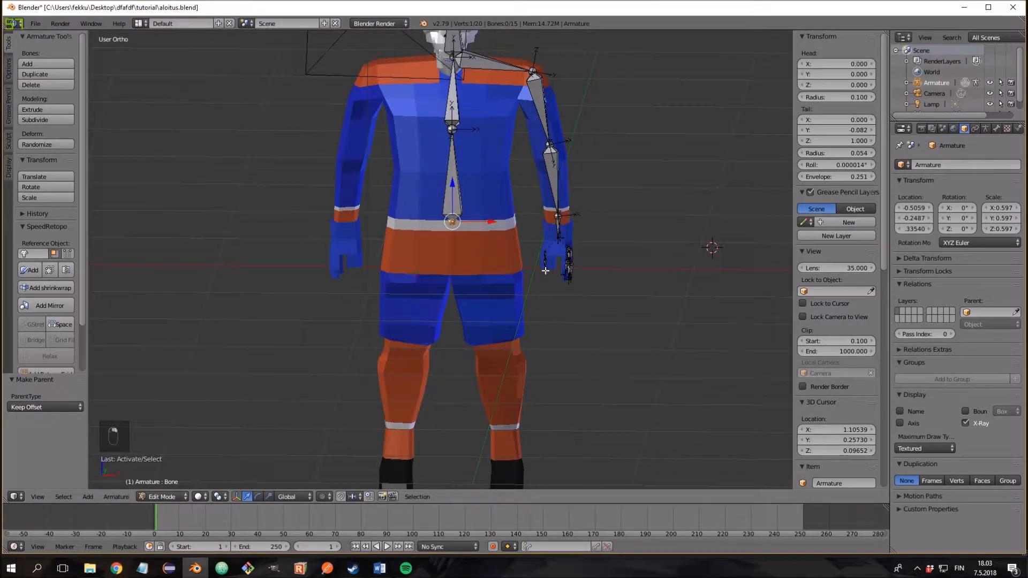
key("KP_1")
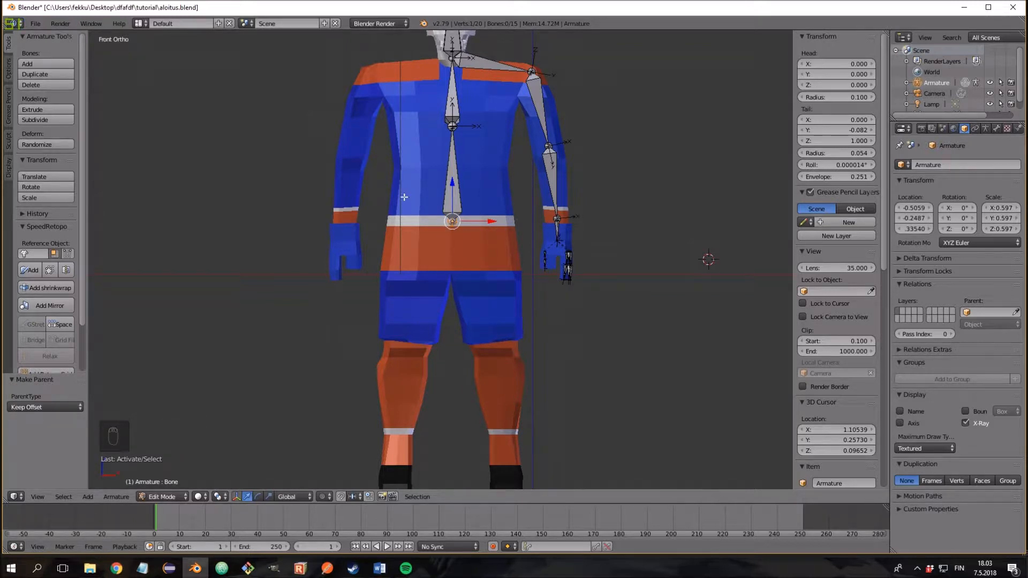
key("e")
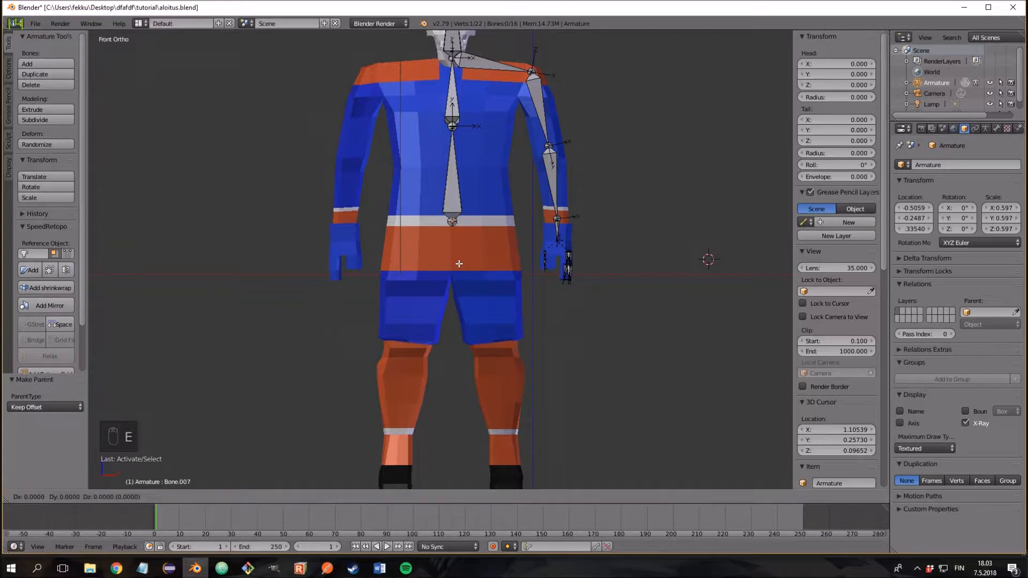
left_click(458, 315)
Step: Move the new bone's tip along the X axis to the top of the player's left leg
key("g")
key("x")
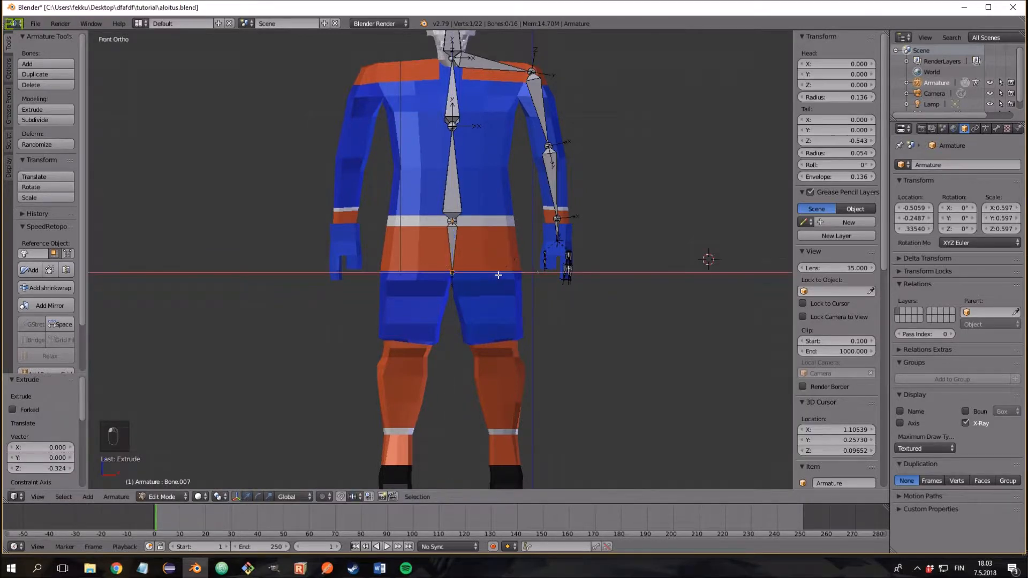
left_click(522, 275)
Step: Test in Pose Mode whether the hip bone follows when the lowest spine bone is moved, cancel the move and return to Edit Mode
middle_click_drag(522, 275, 497, 279)
key("ctrl+Tab")
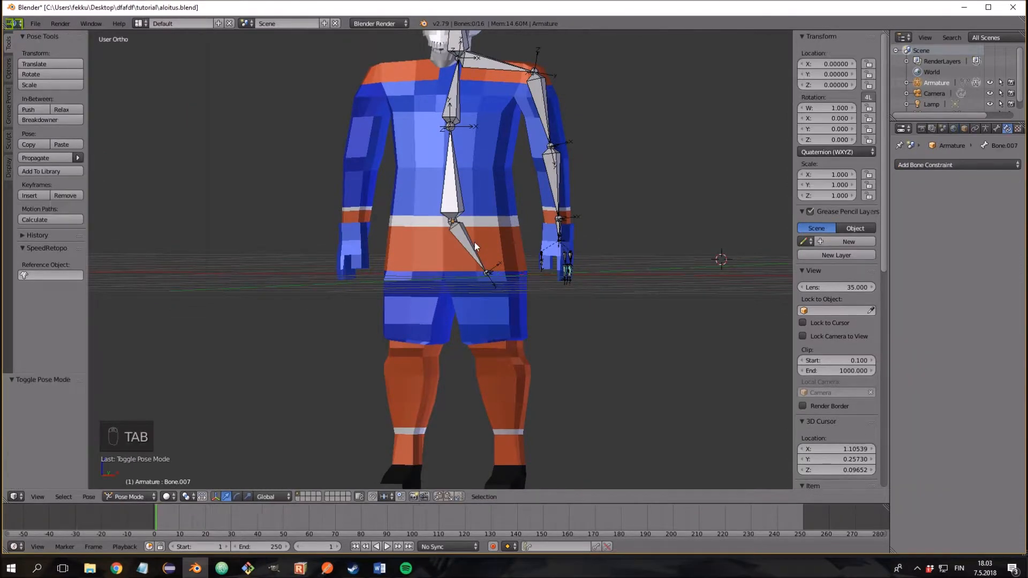
right_click(452, 210)
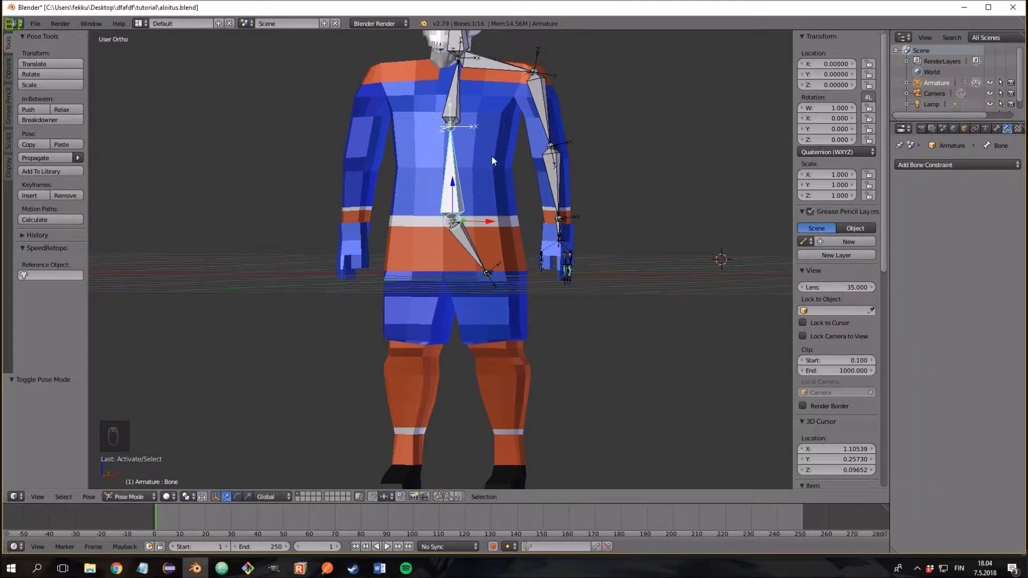
key("g")
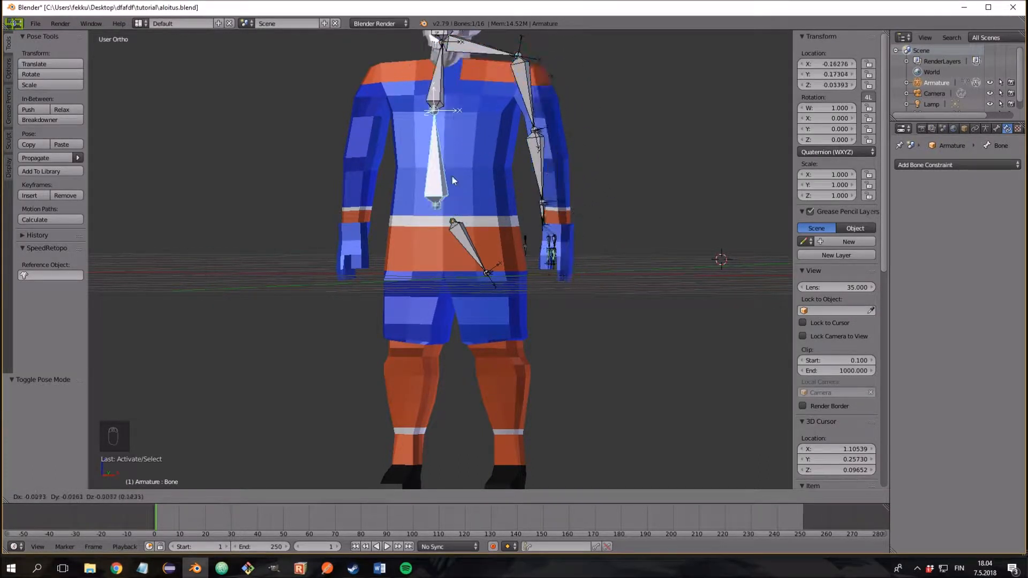
right_click(467, 178)
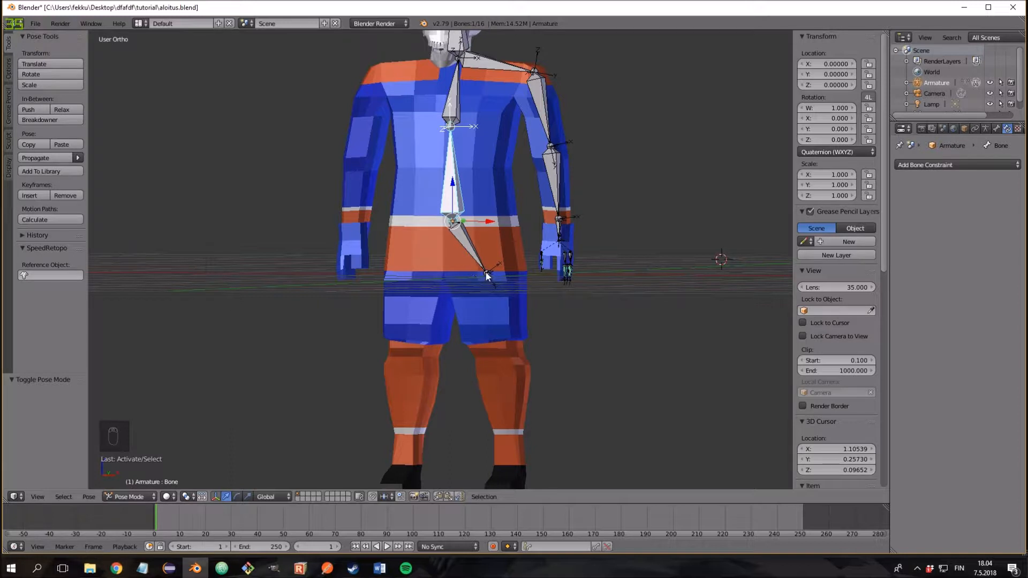
key("Tab")
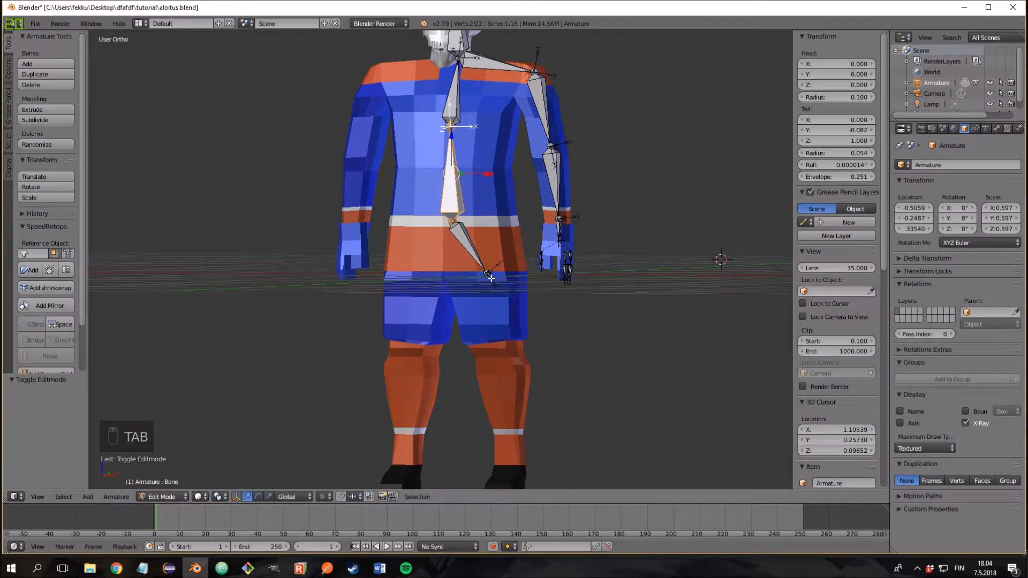
Step: In front view, extrude a thigh bone about 0.513 units straight down from the hip bone's tip to the left knee
right_click(488, 275)
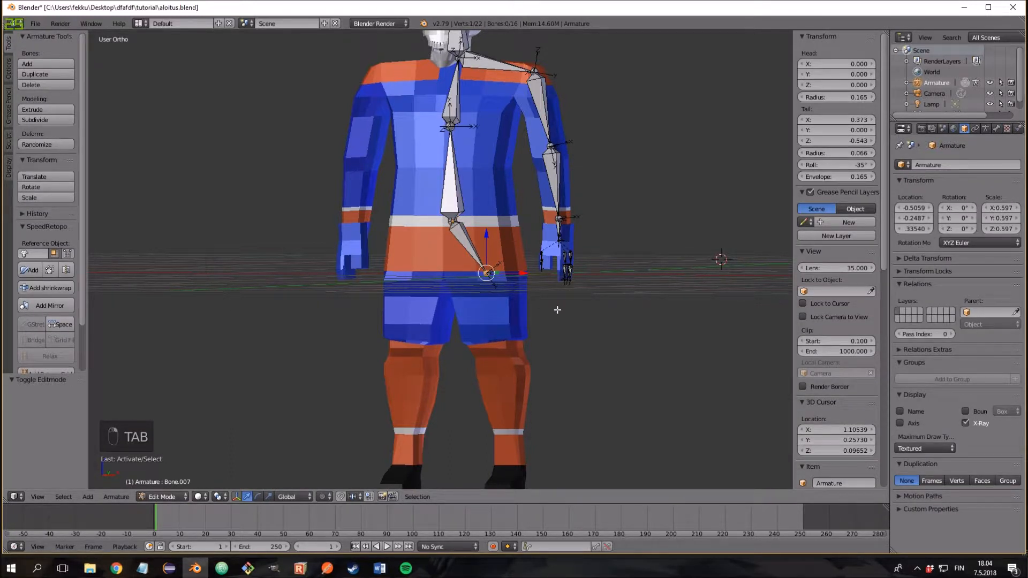
key("KP_1")
key("e")
key("z")
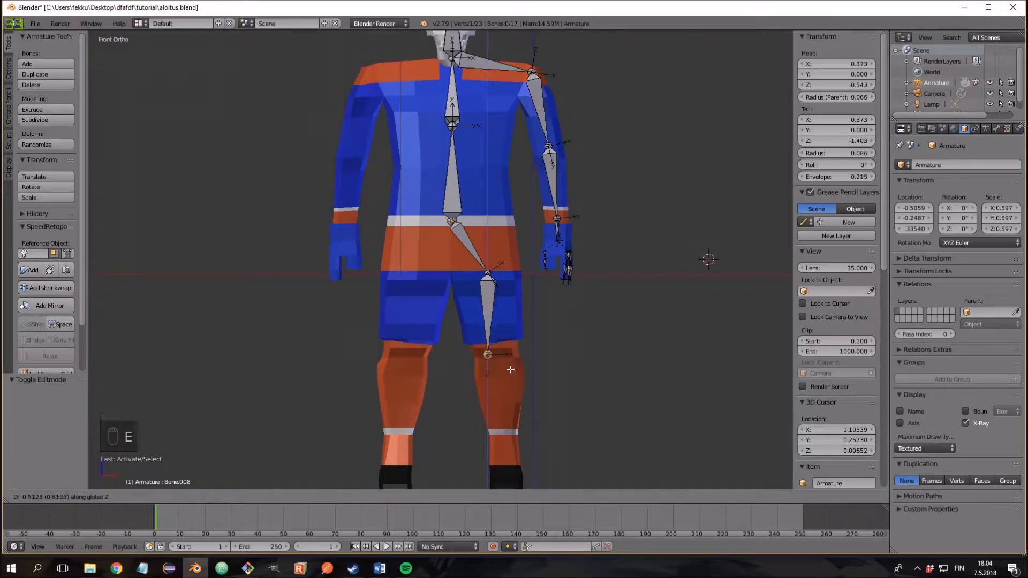
left_click(511, 370)
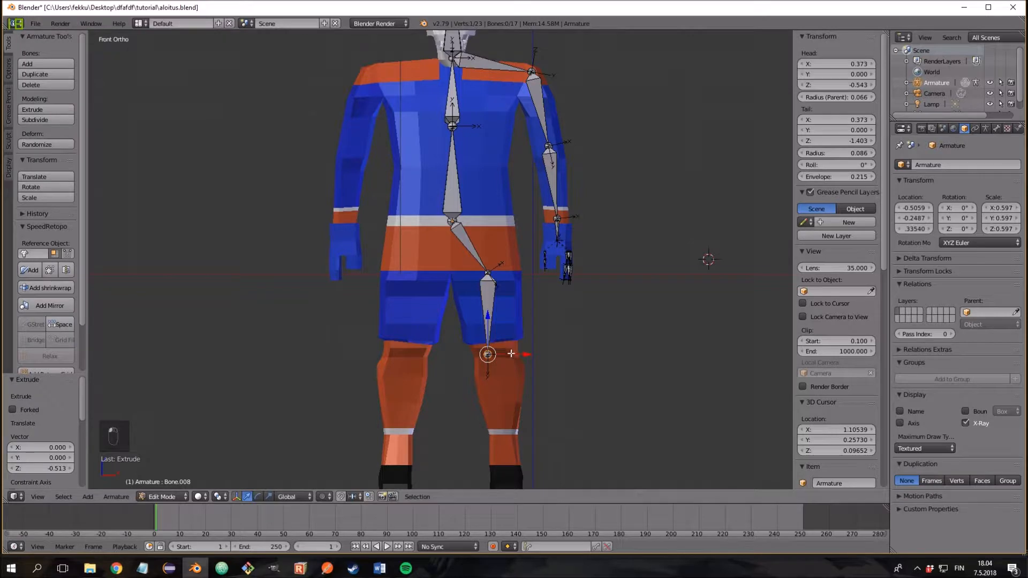
Step: Move the knee joint about 0.044 units outward along X and raise it about 0.034 units along Z
key("g")
key("x")
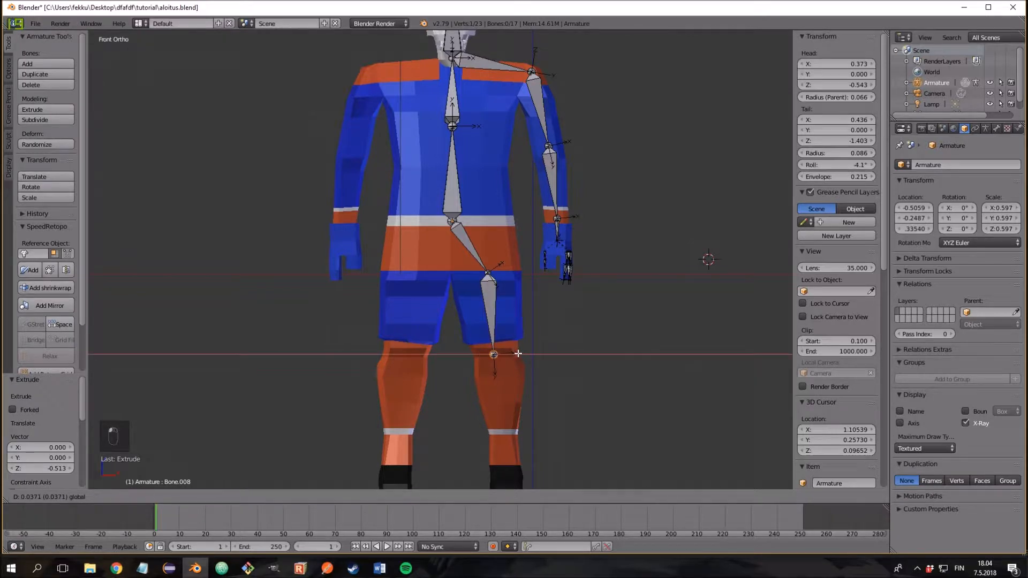
left_click(518, 353)
key("KP_3")
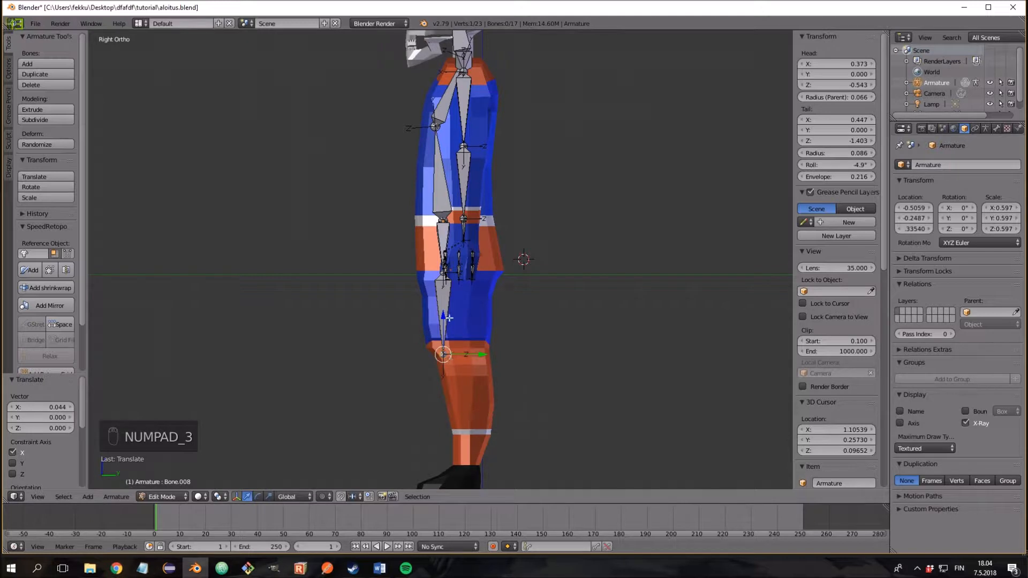
left_click_drag(443, 318, 444, 312)
Step: Extrude a shin bone about 0.688 units down from the knee and shift its tip about 0.178 units back along Y into the ankle
key("e")
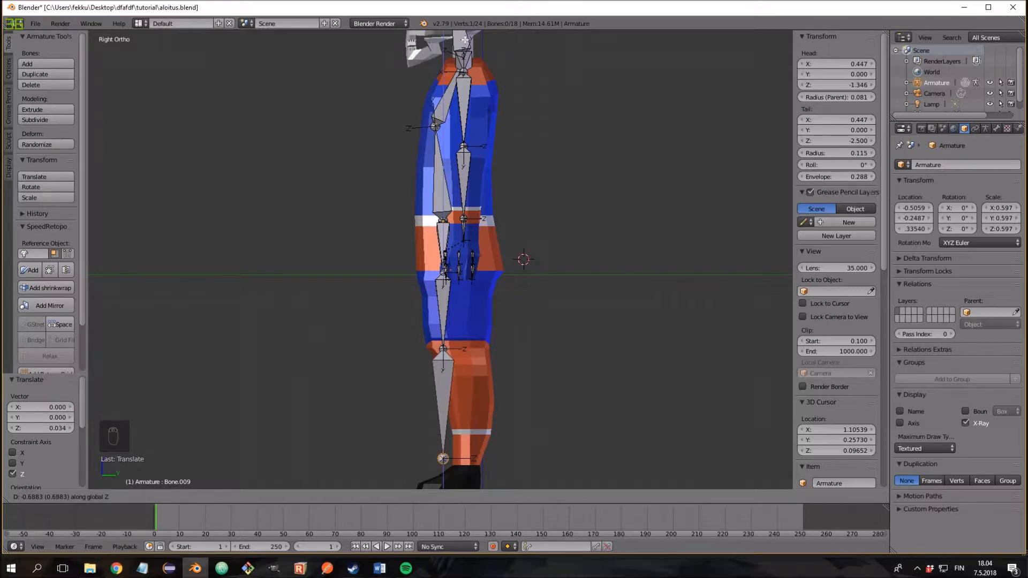
left_click(493, 76)
scroll(524, 274, "down", 1)
left_click_drag(481, 426, 507, 420)
key("e")
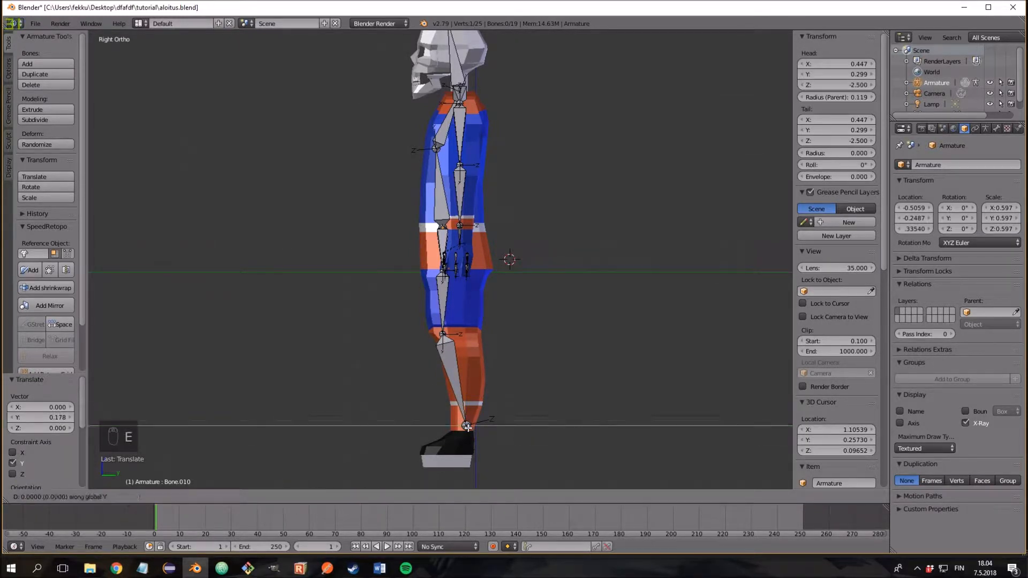
left_click(415, 431)
left_click_drag(416, 389, 416, 420)
key("ctrl+z")
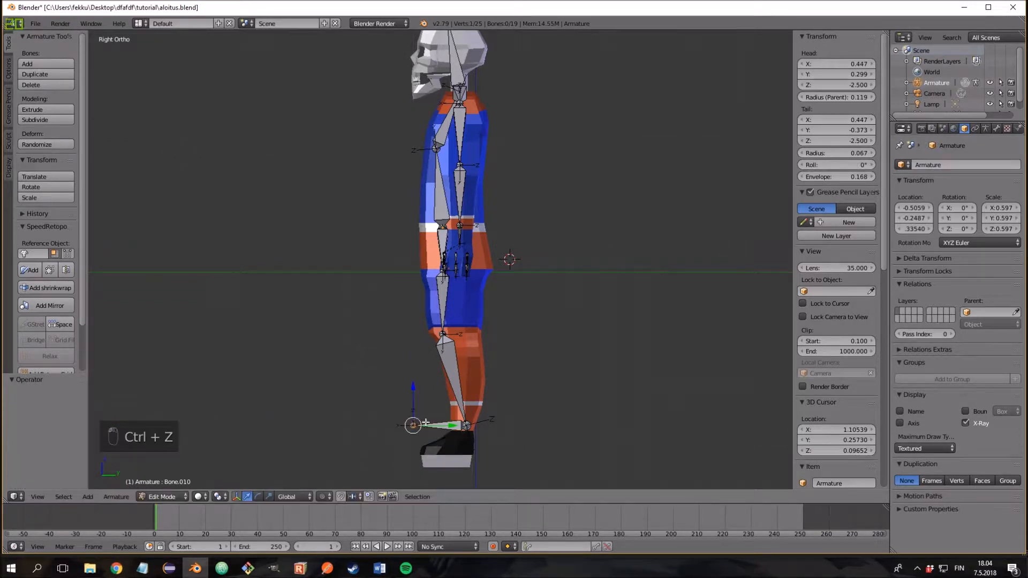
key("ctrl+z")
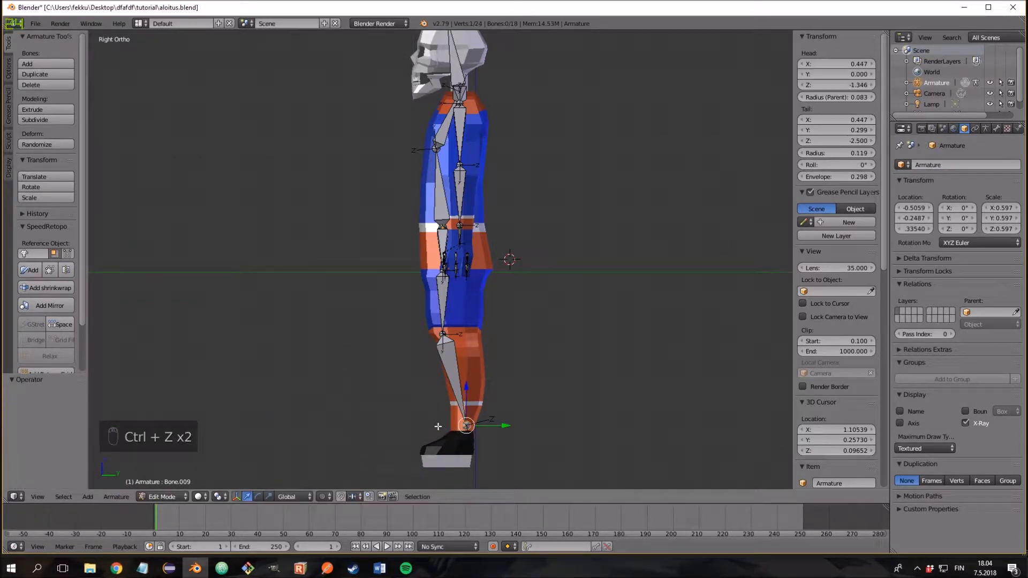
Step: Extrude a foot bone about 0.31 units forward along Y from the ankle and lower its tip about 0.198 units to the toe
key("e")
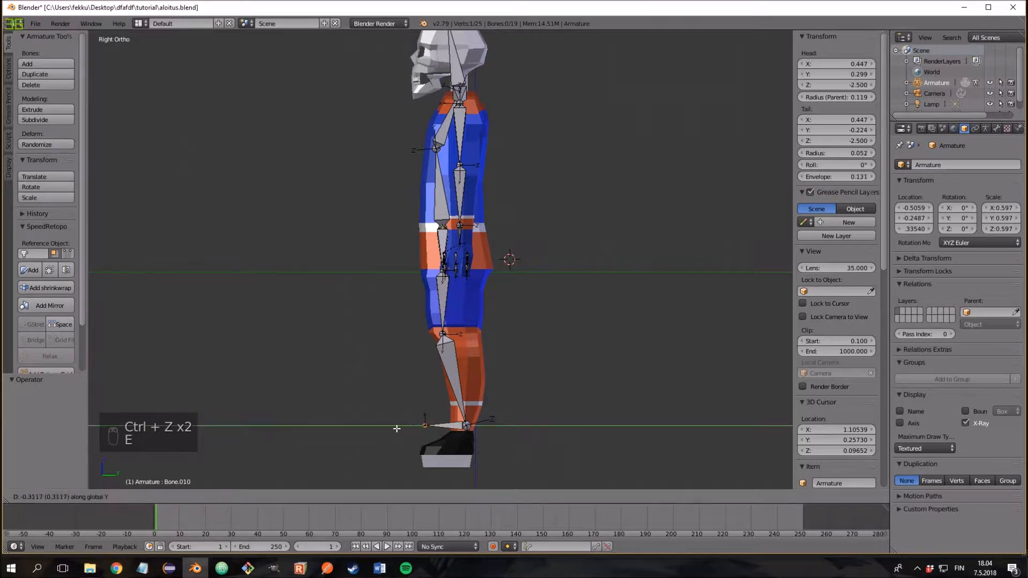
left_click(396, 428)
left_click_drag(424, 391, 413, 418)
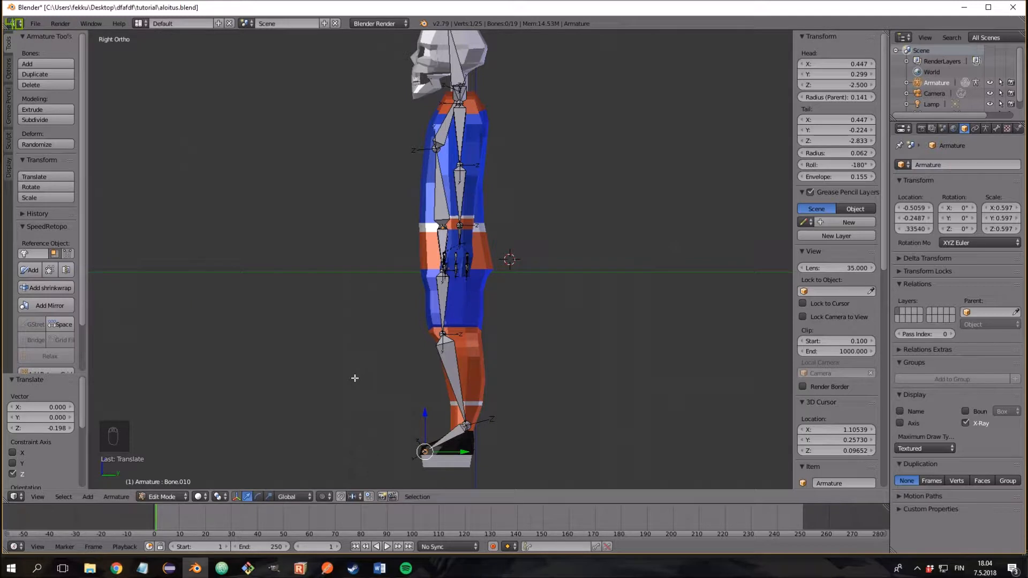
Step: In front view, move the whole shin bone about 0.061 units outward along X to line up with the left skate
key("KP_1")
right_click(485, 425)
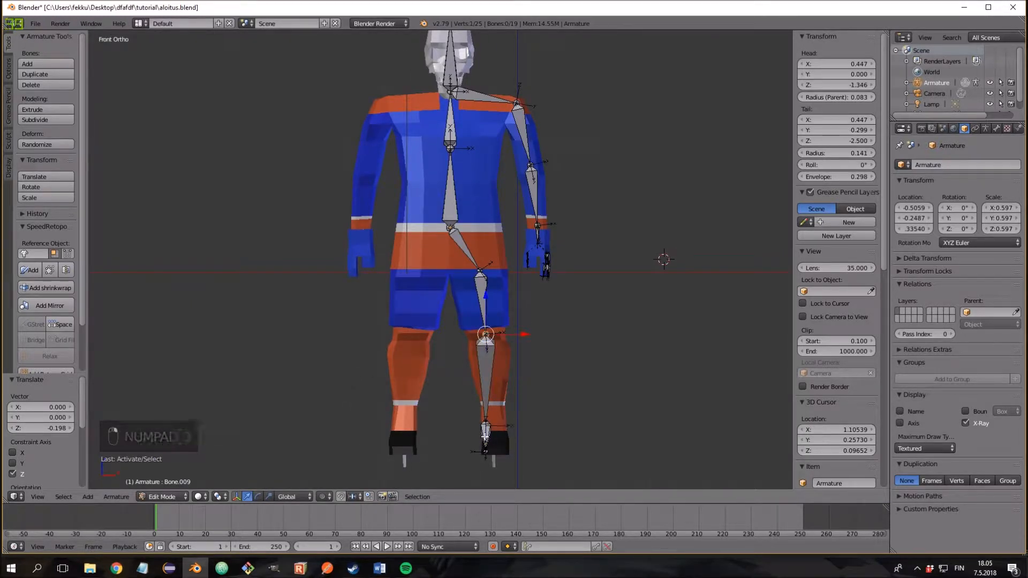
right_click(487, 390)
key("g")
key("x")
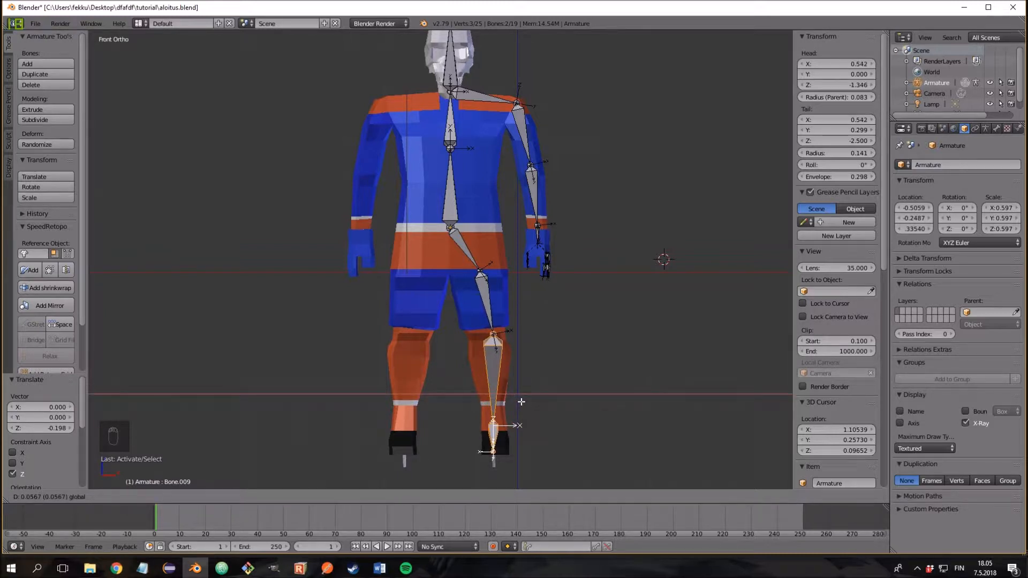
left_click(521, 401)
Step: Move the left knee joint about 0.057 units back inward along X
right_click(492, 335)
key("g")
key("x")
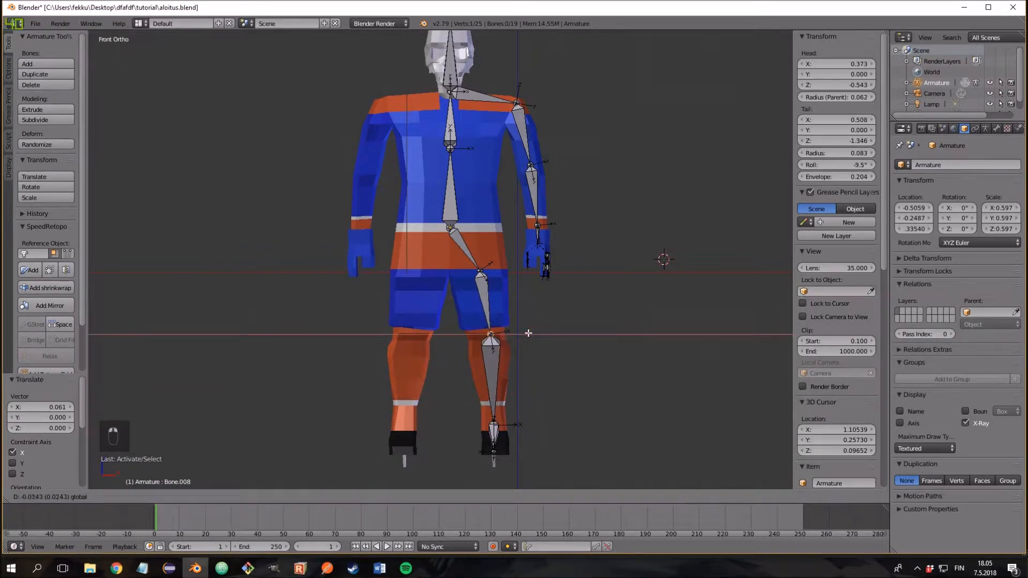
left_click(523, 334)
Step: Examine the placement of the left leg's bones against the player's body from the front, the side and around
key("KP_1")
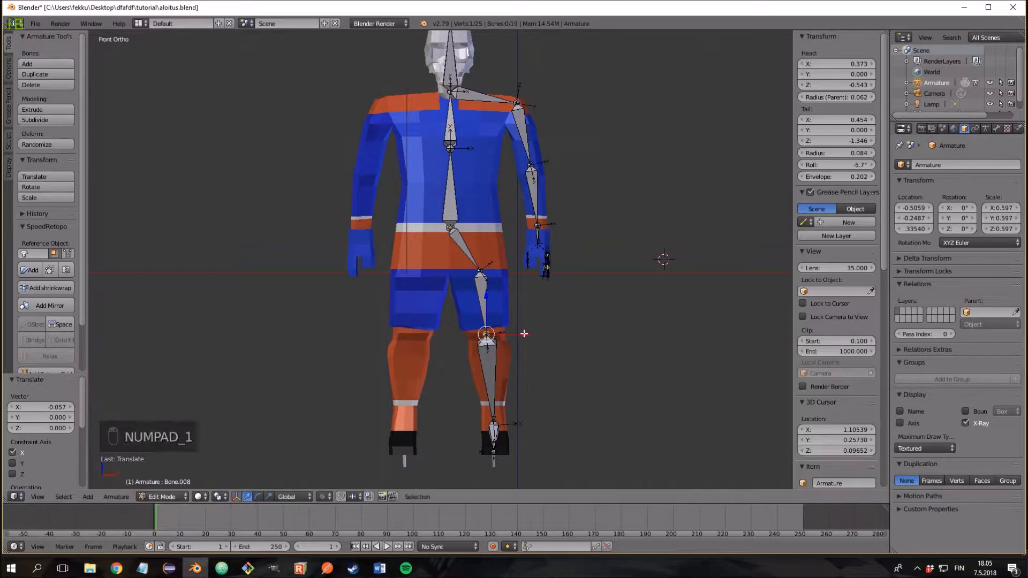
key("KP_3")
key("KP_1")
key("KP_1")
key("KP_3")
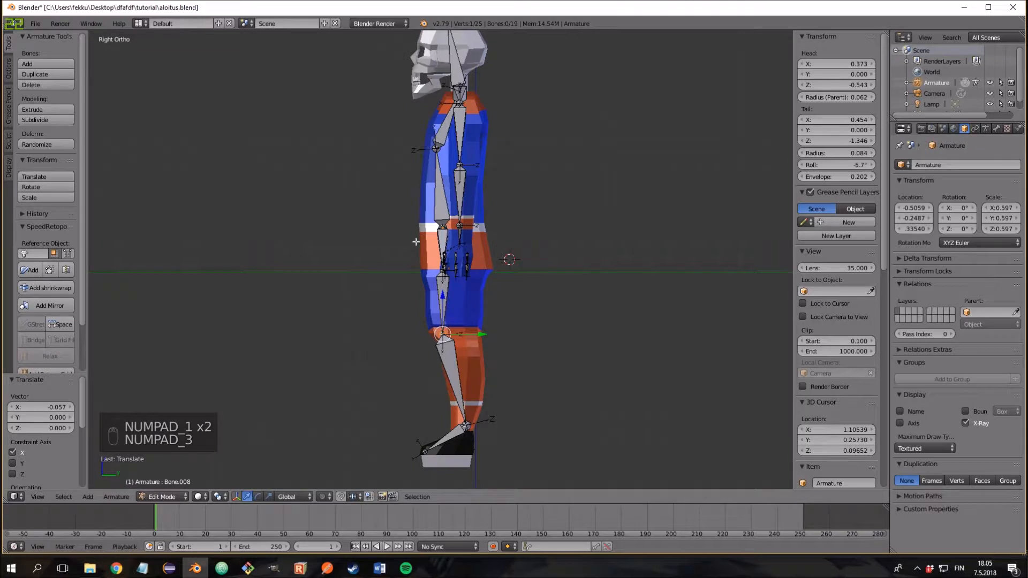
scroll(428, 291, "up", 2)
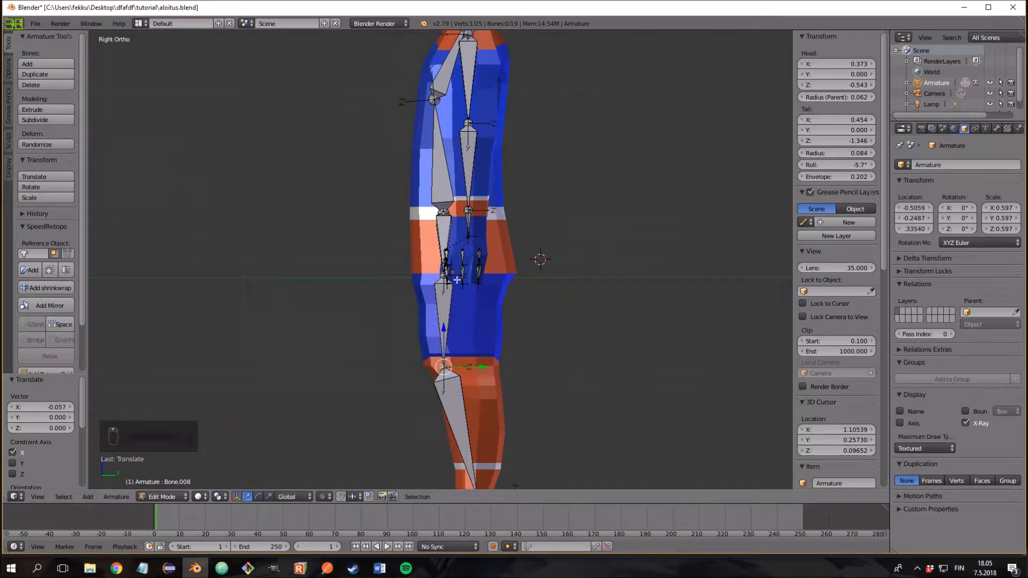
scroll(461, 343, "down", 3)
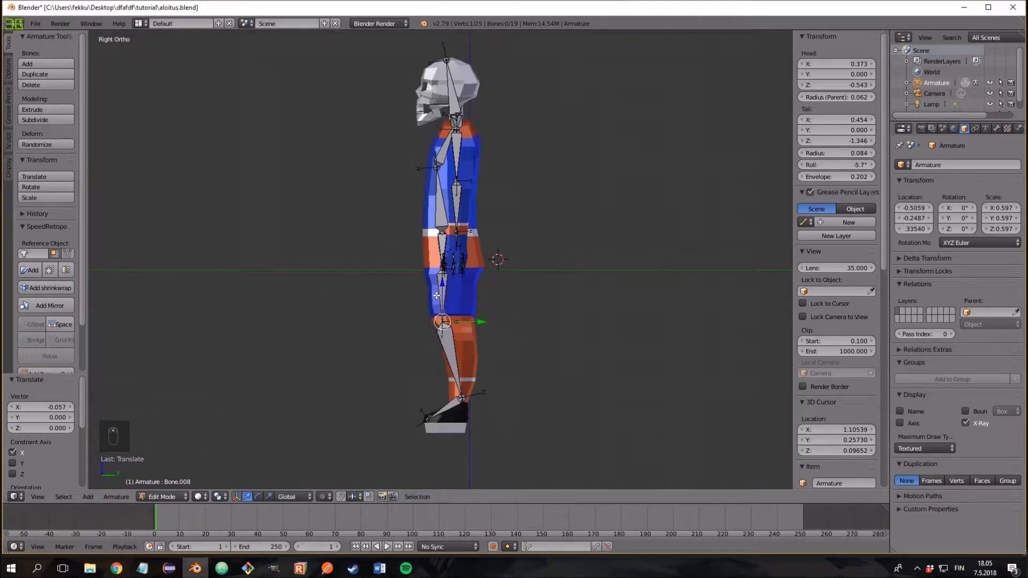
middle_click_drag(465, 230, 532, 218)
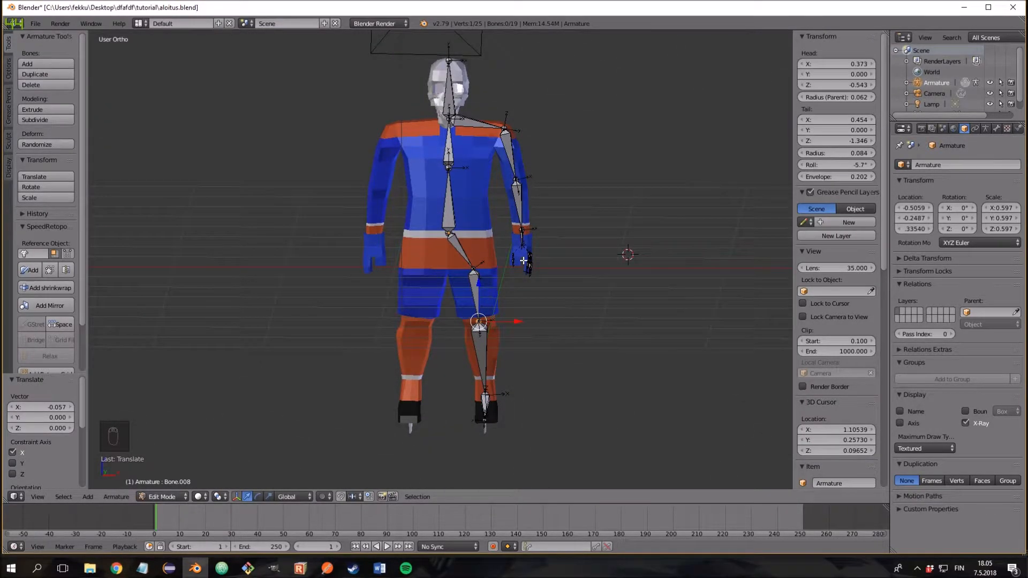
scroll(501, 273, "up", 3)
middle_click_drag(501, 273, 492, 308)
scroll(479, 269, "down", 4)
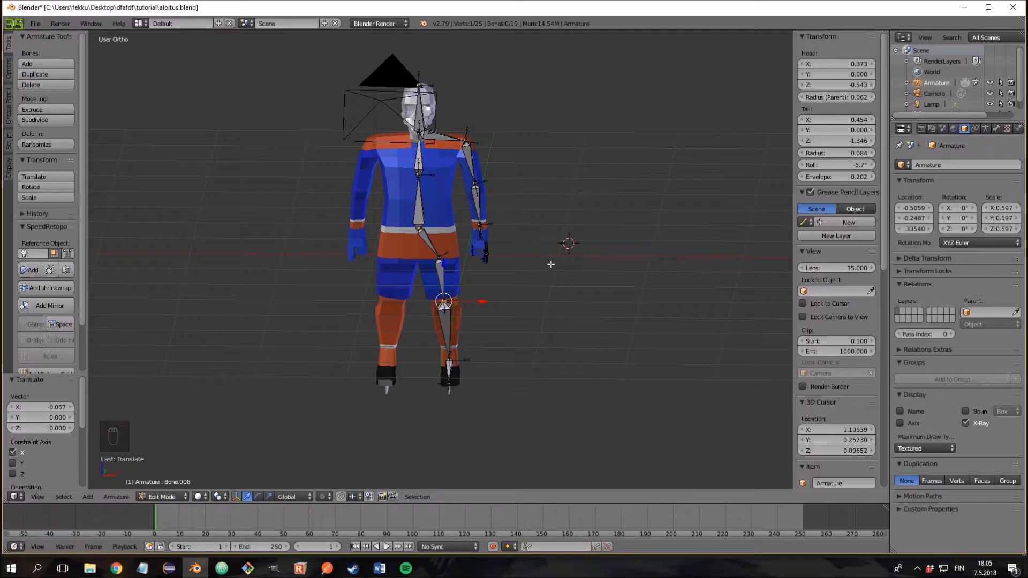
scroll(560, 265, "up", 3)
mouse_move(553, 251)
middle_mouse_down()
mouse_move(459, 239)
mouse_move(495, 230)
mouse_move(549, 272)
mouse_move(559, 266)
middle_mouse_up()
scroll(549, 272, "down", 3)
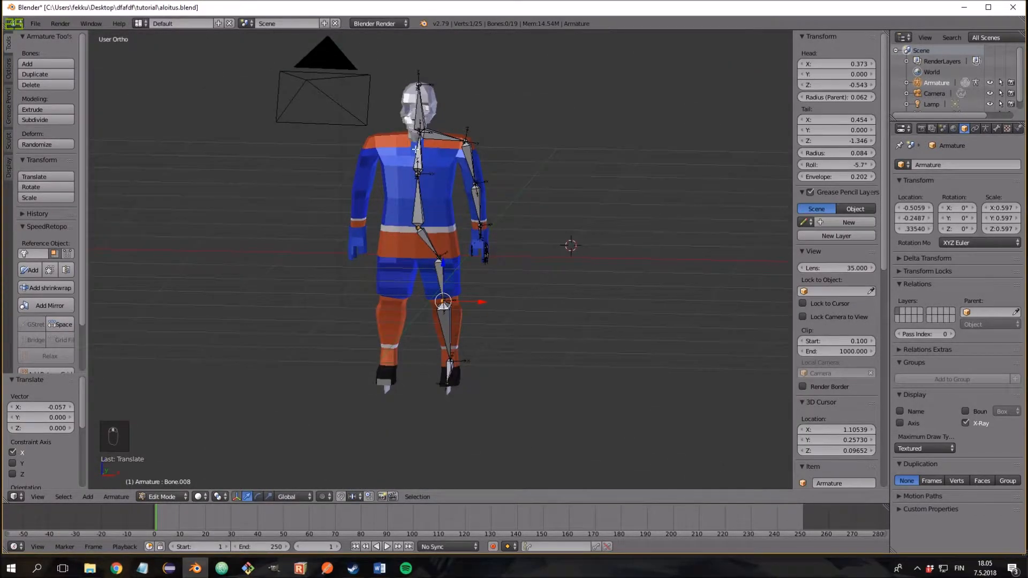
scroll(543, 332, "up", 2)
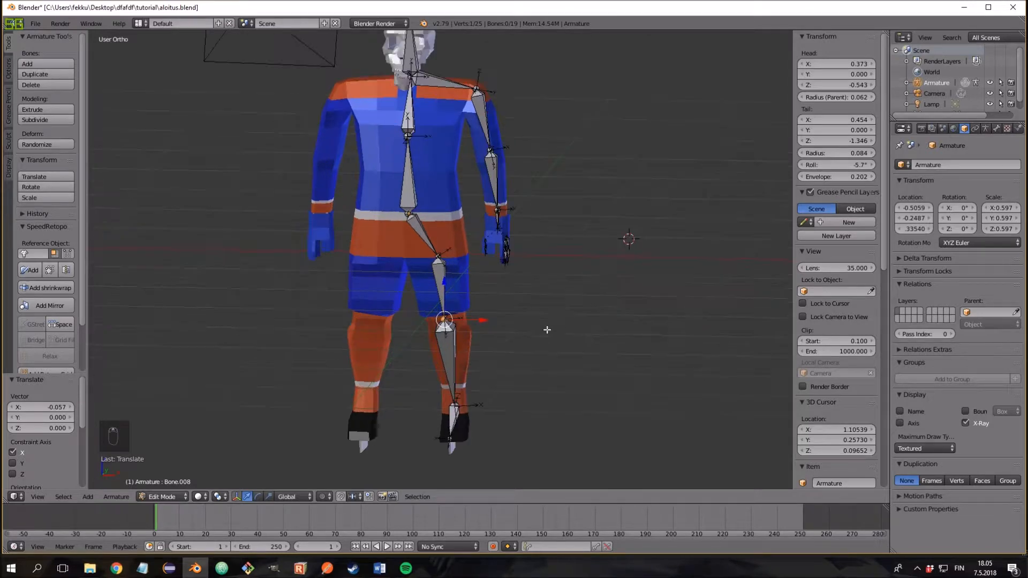
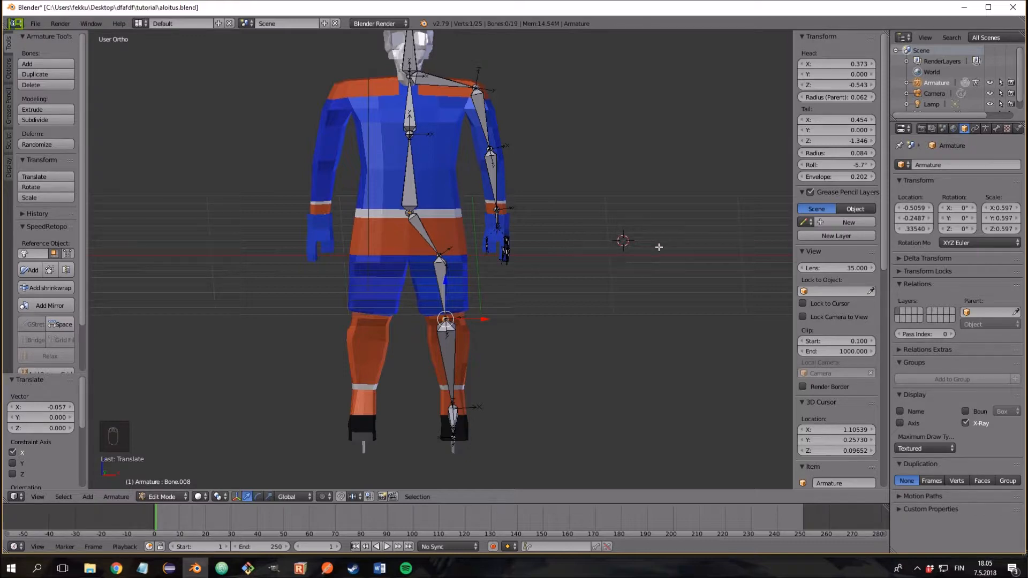
Step: Select the left wrist joint and the left ankle joint together
middle_click_drag(665, 245, 481, 214)
right_click(468, 222)
scroll(482, 236, "up", 5)
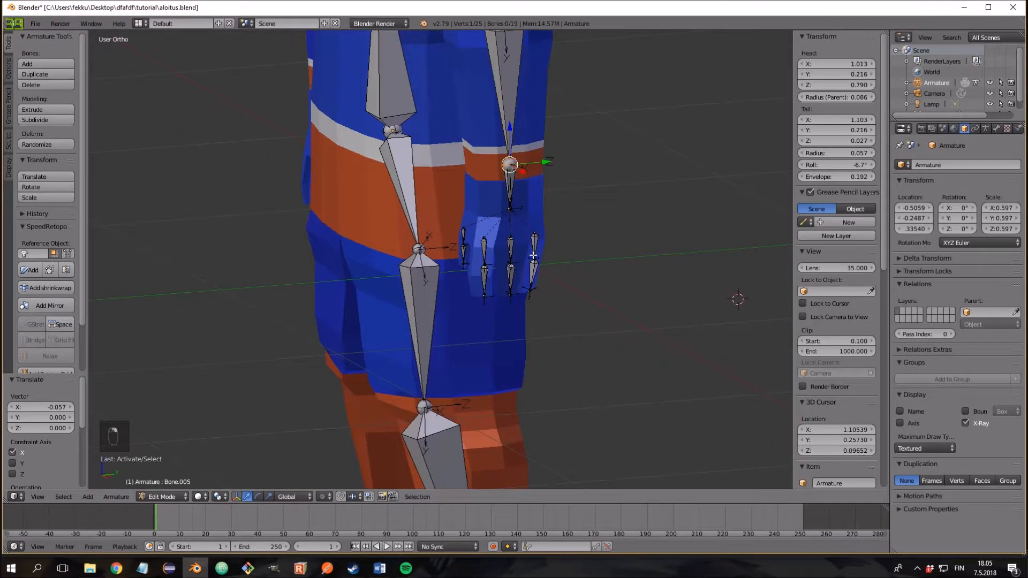
scroll(504, 258, "down", 3)
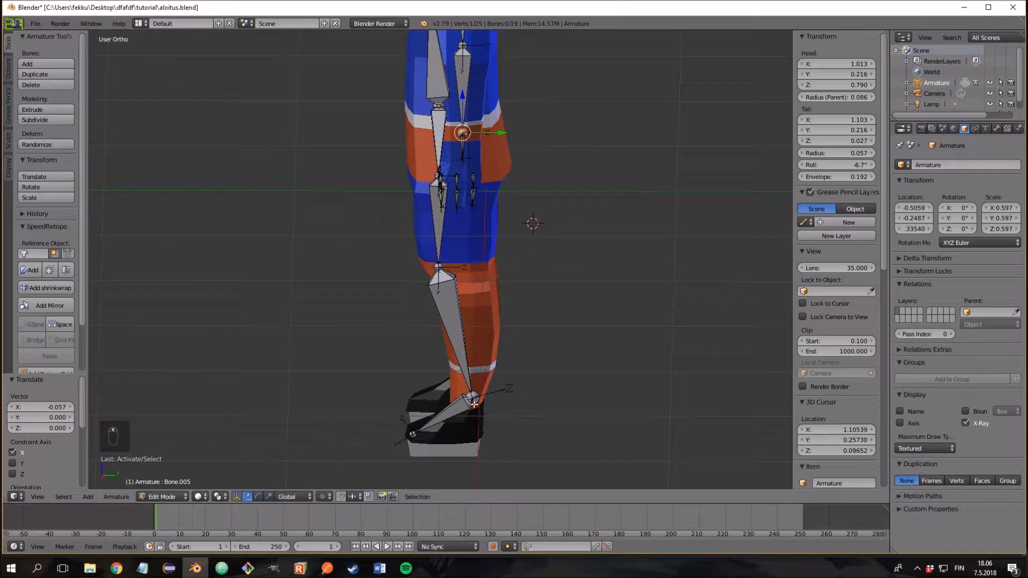
right_click(474, 398, "shift")
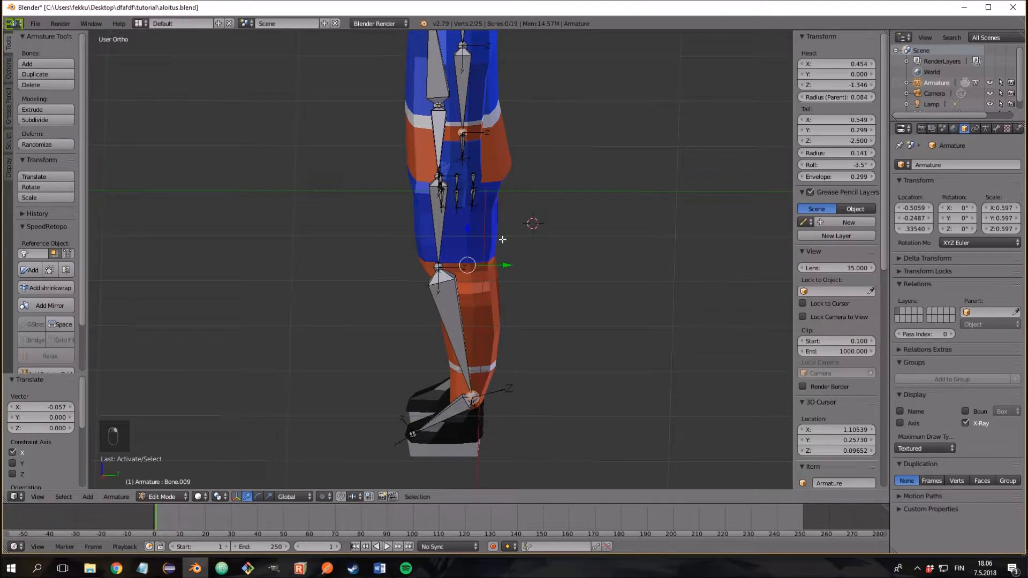
Step: Extrude new bones from the left wrist and ankle joints about 0.27 units backward along the Y axis
key("e")
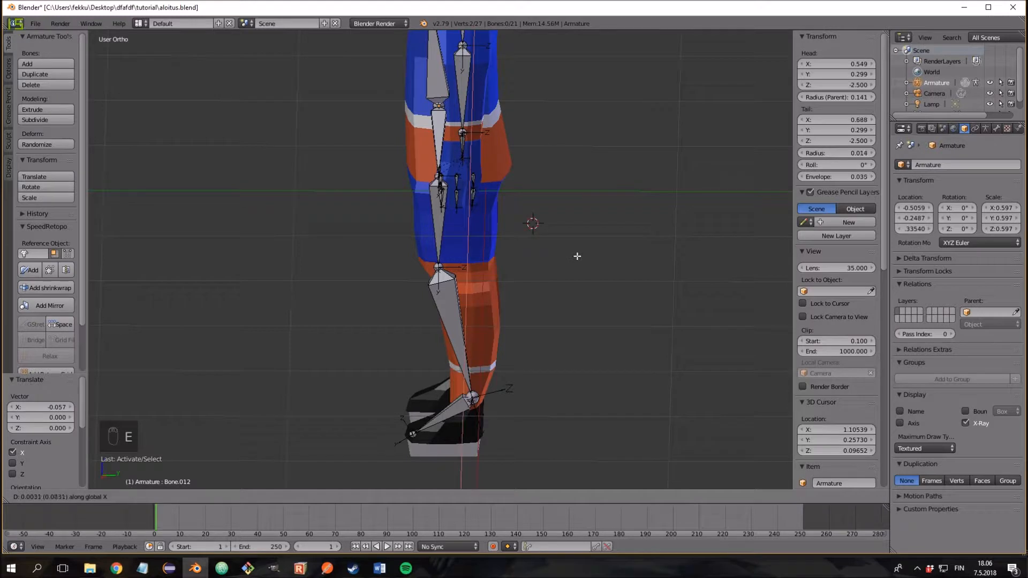
right_click(577, 257)
key("e")
key("y")
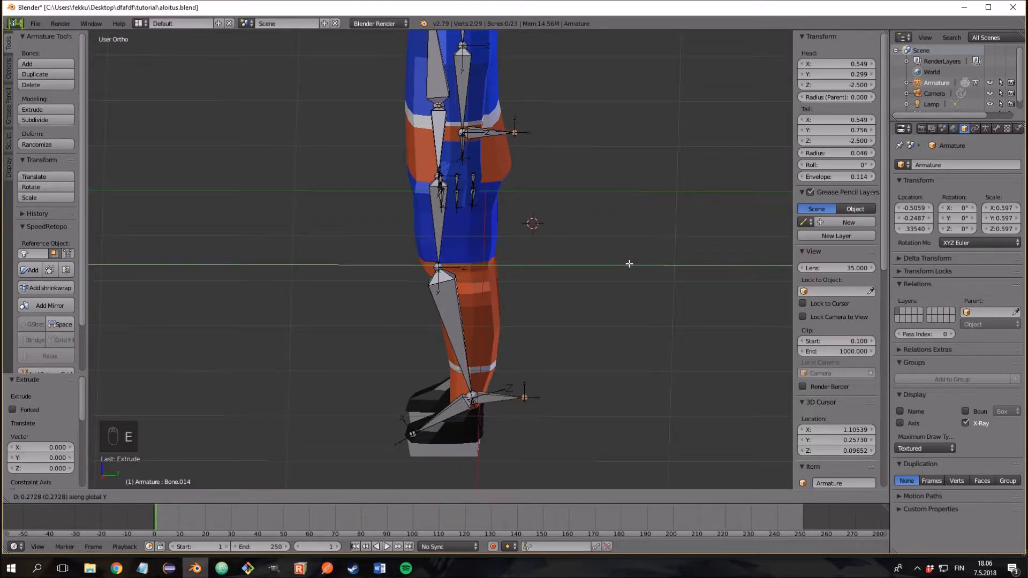
left_click(629, 264)
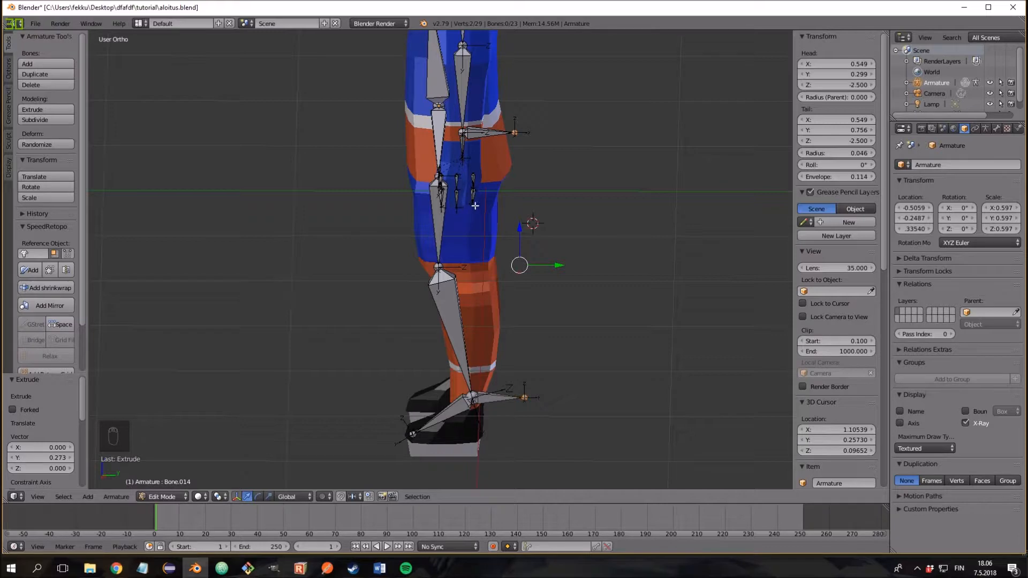
Step: Clear the parent of the new wrist bone and of the new ankle bone, separating them from the forearm and shin
right_click(463, 100, "shift")
key("alt+p")
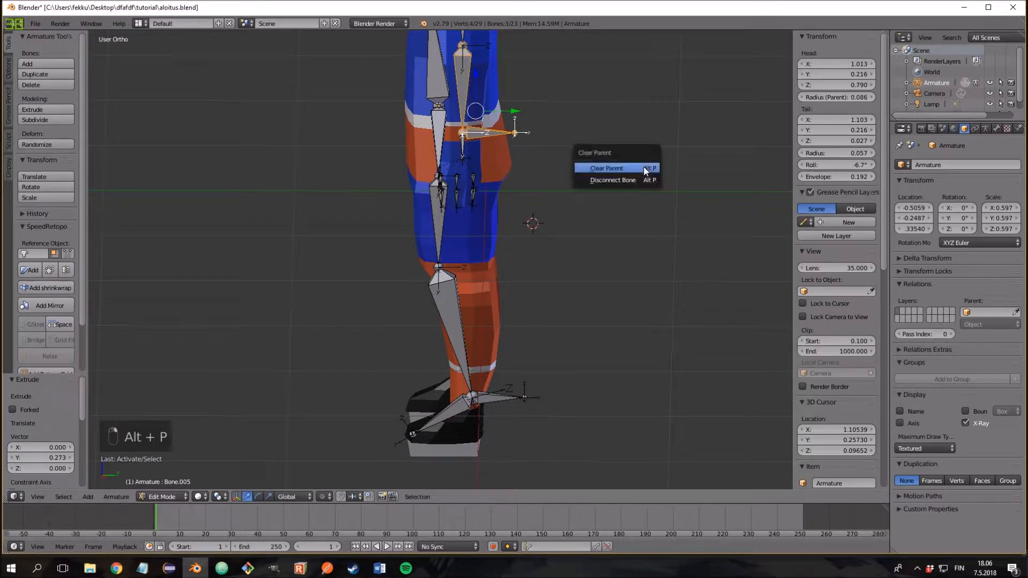
left_click(645, 167)
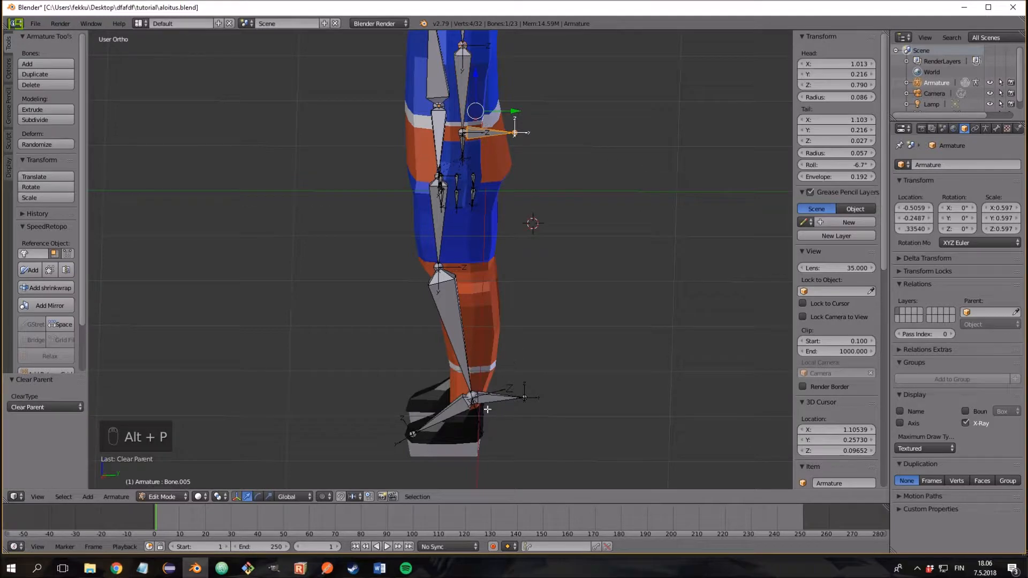
right_click(489, 389)
right_click(465, 361, "shift")
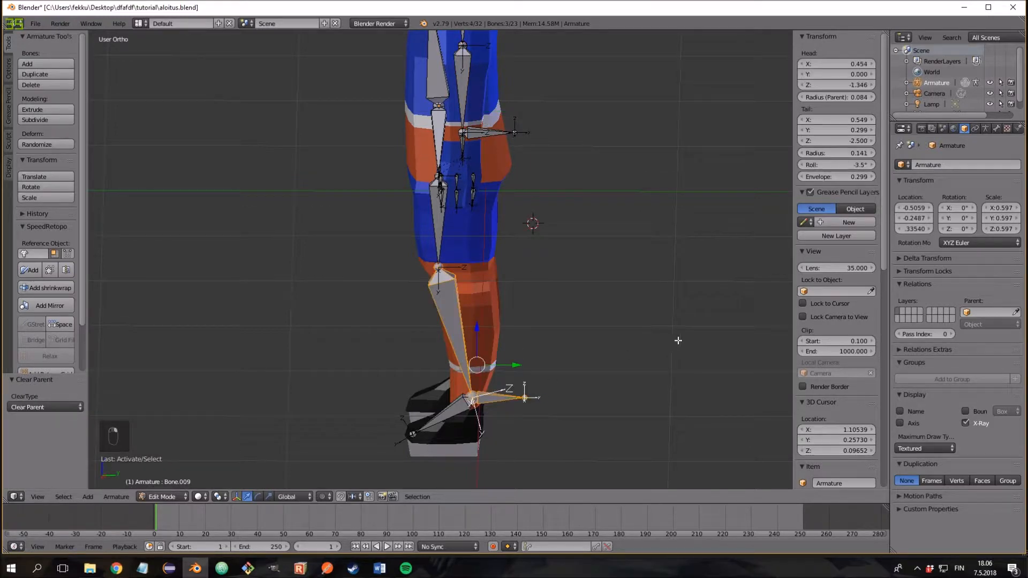
key("alt+p")
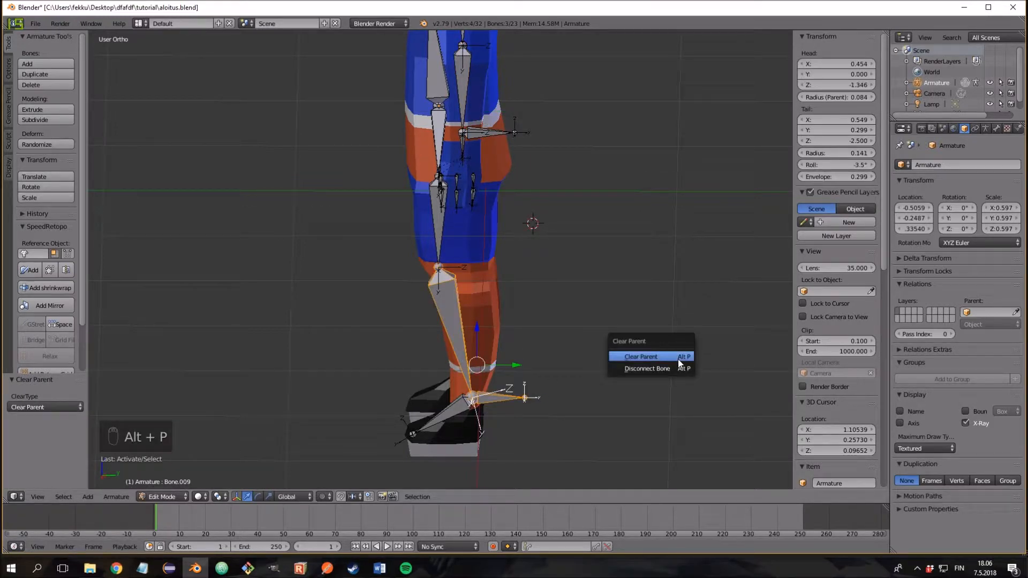
left_click(680, 357)
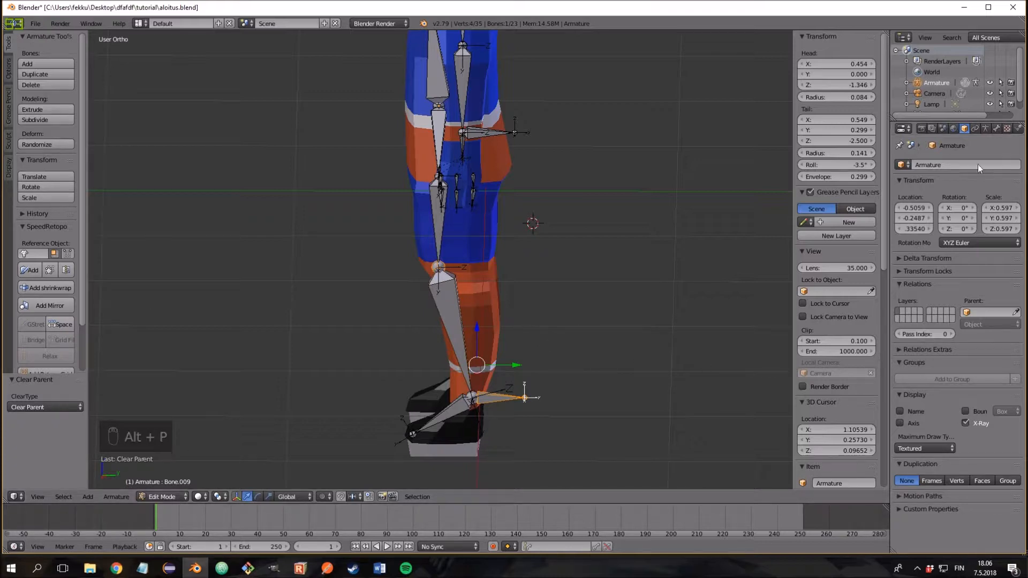
Step: Turn off Deform for the new ankle and wrist bones
left_click(996, 129)
left_click(907, 458)
right_click(487, 139)
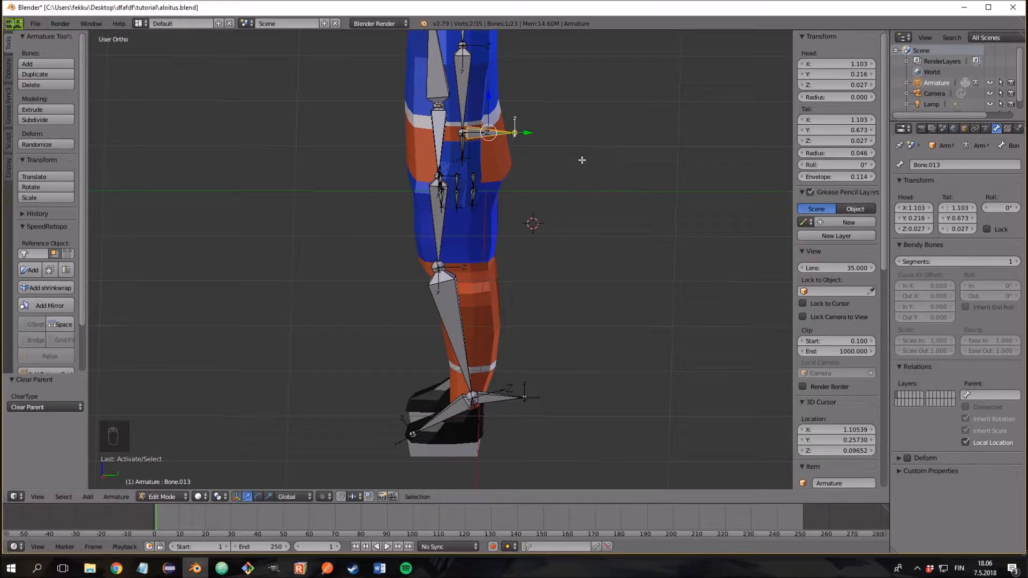
Step: Add a new bone beside the character and scale it down to roughly a third of its size
middle_click_drag(491, 152, 637, 148)
scroll(637, 153, "down", 6)
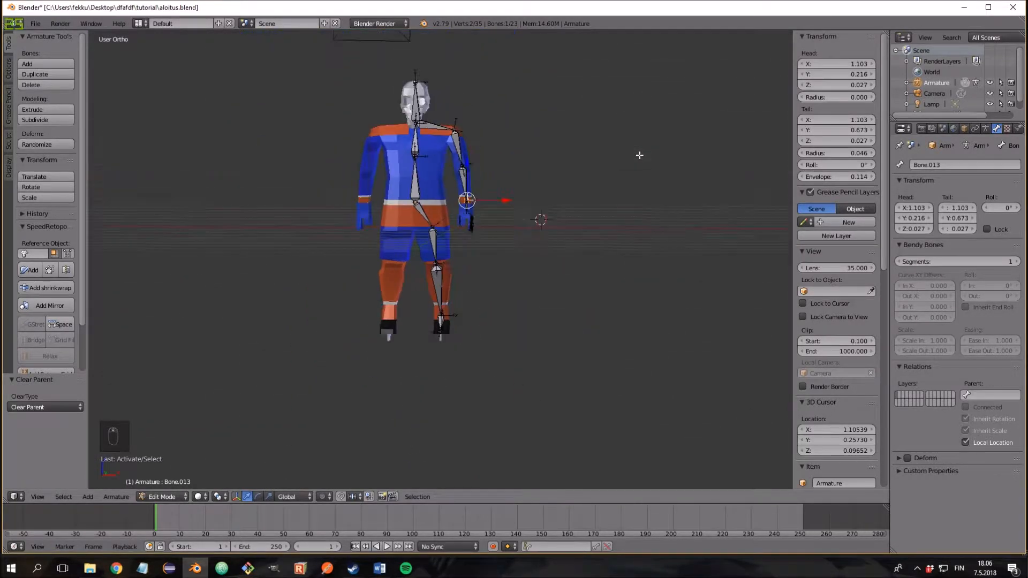
scroll(634, 159, "up", 3)
middle_click_drag(624, 176, 585, 238, "shift")
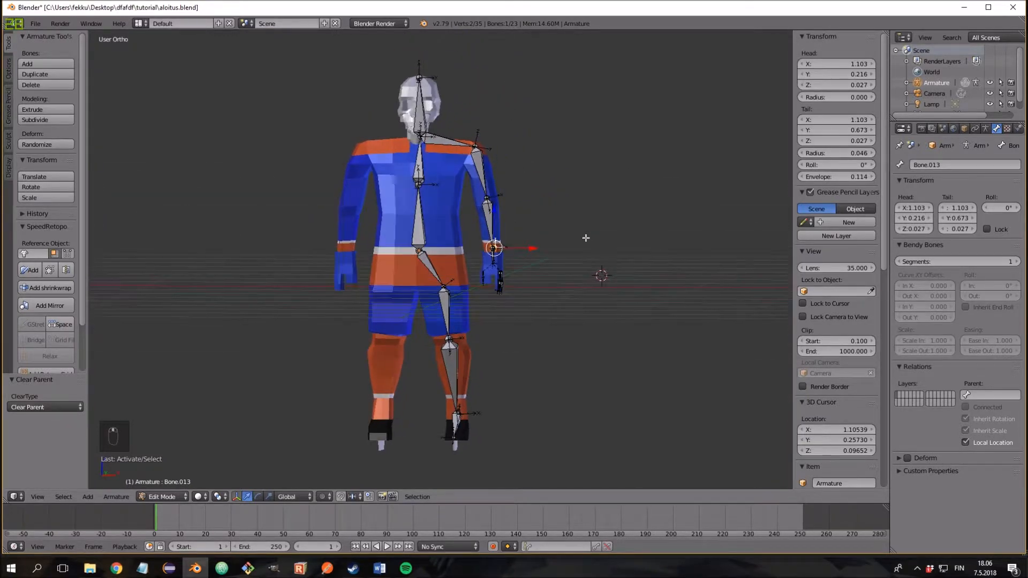
middle_click_drag(527, 226, 531, 227)
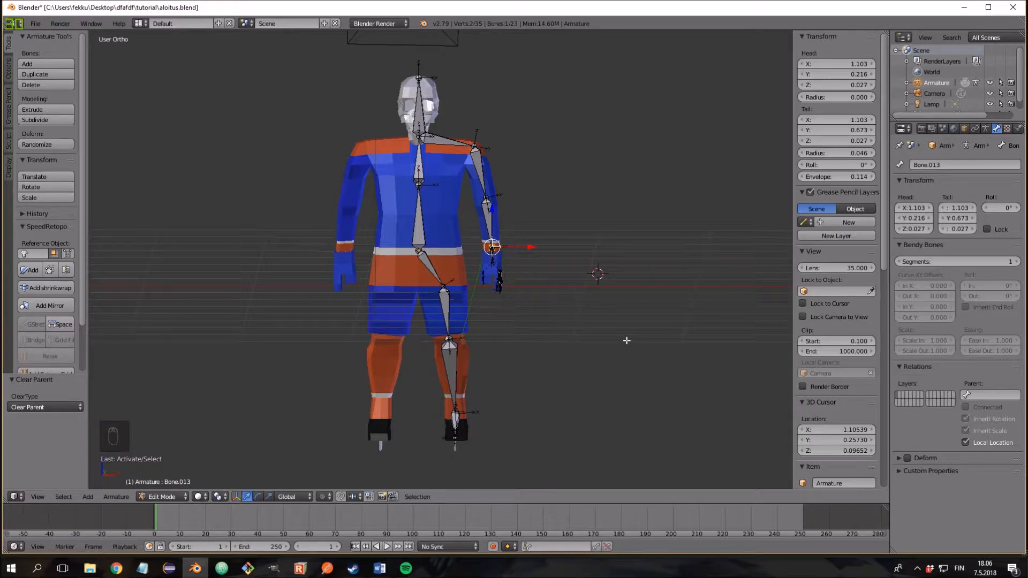
key("shift+a")
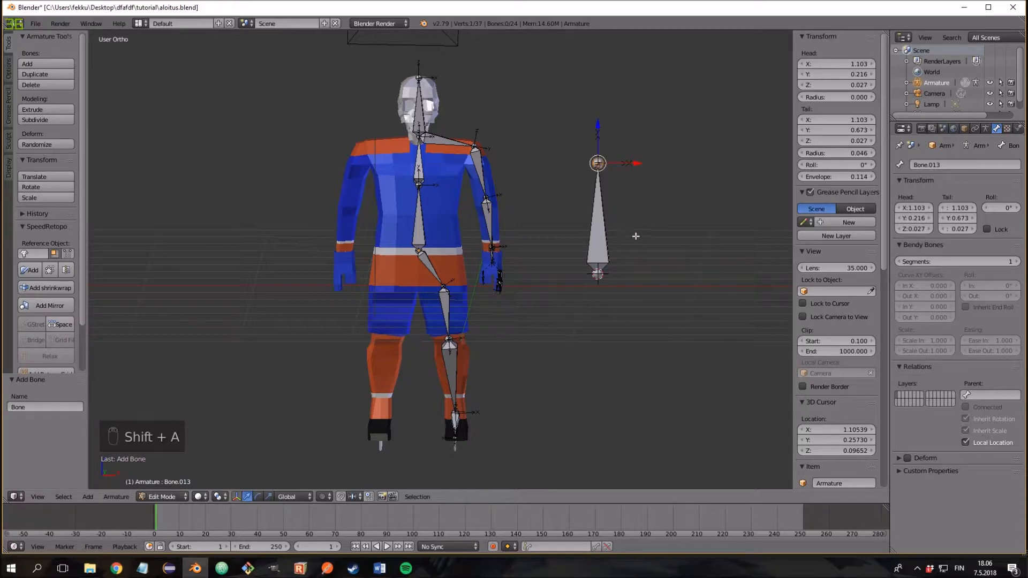
key("s")
right_click(576, 231)
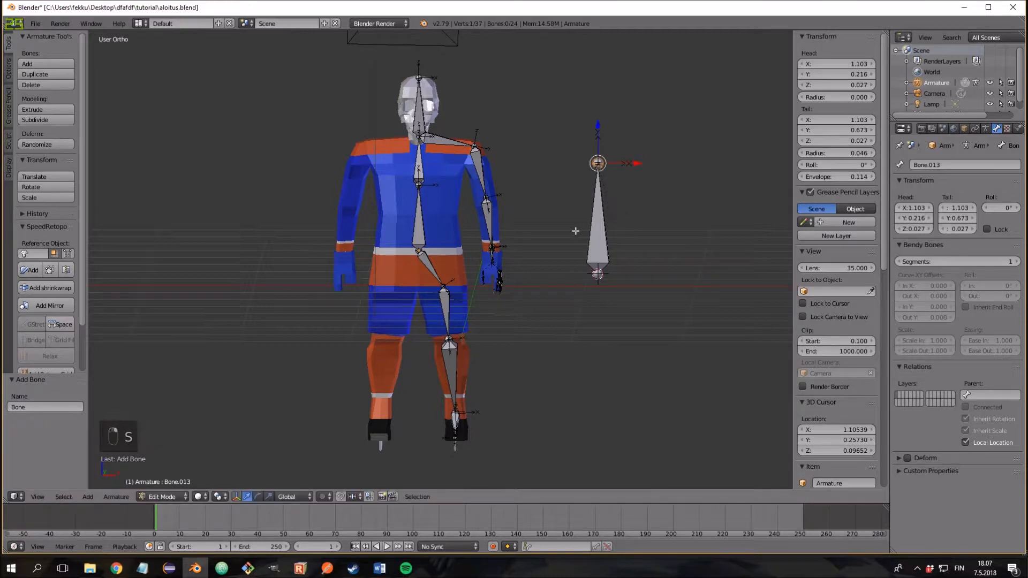
right_click(603, 231)
key("s")
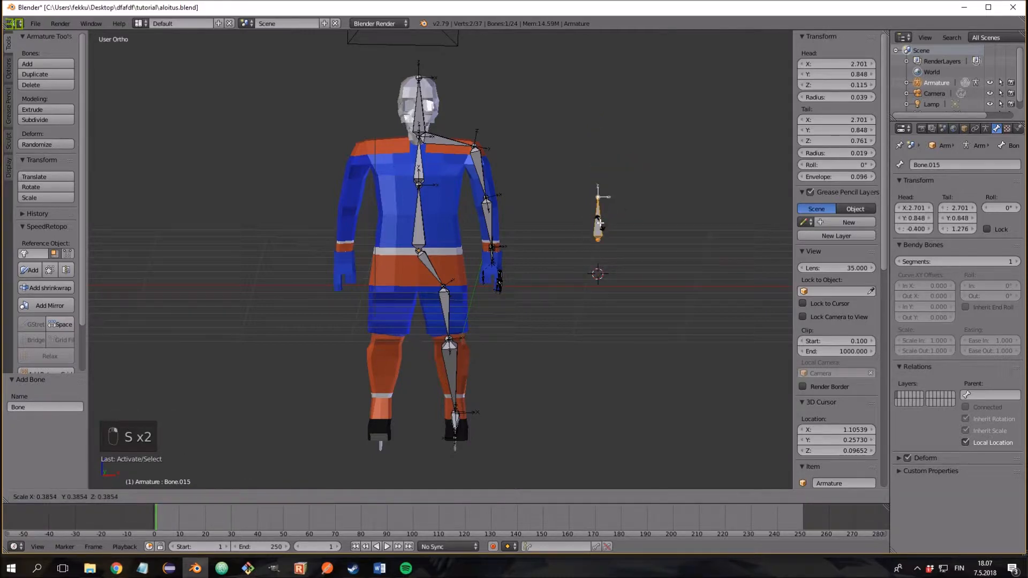
left_click(600, 222)
Step: Move the new bone in front of the left forearm, clear of the body, and scale it by about 0.91
right_click_drag(600, 223, 510, 218)
key("KP_1")
key("KP_3")
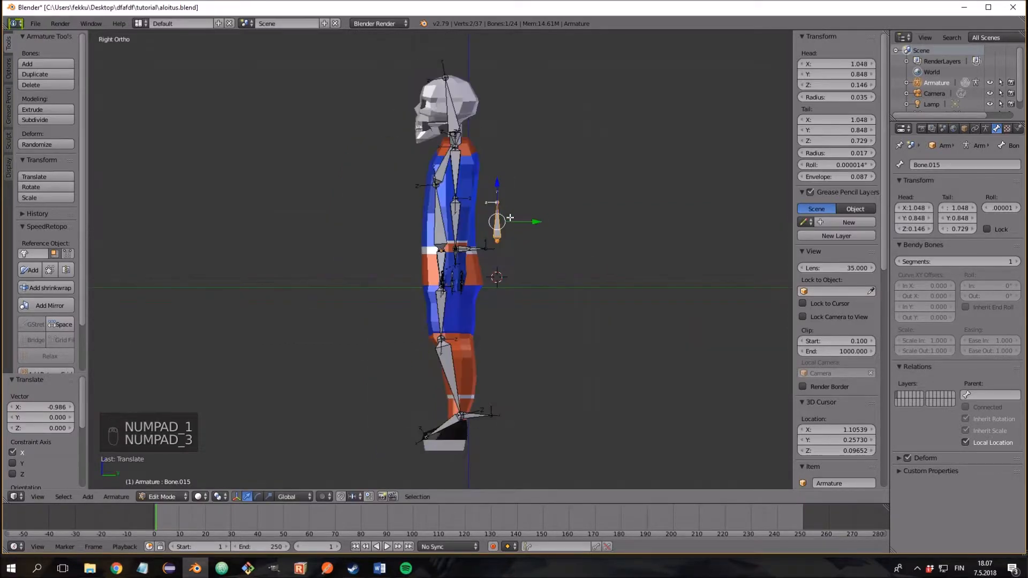
left_click_drag(536, 224, 420, 223)
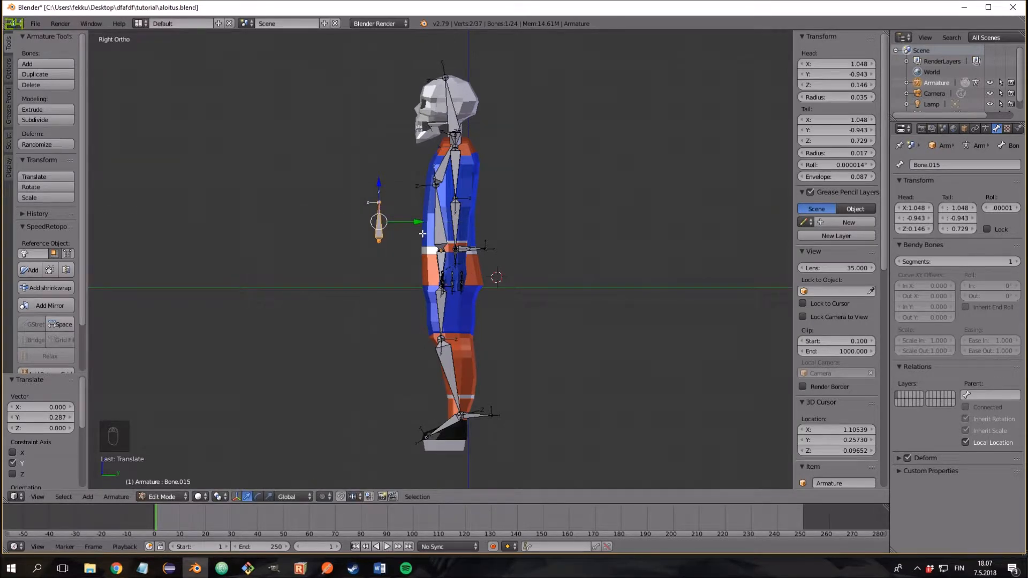
key("KP_1")
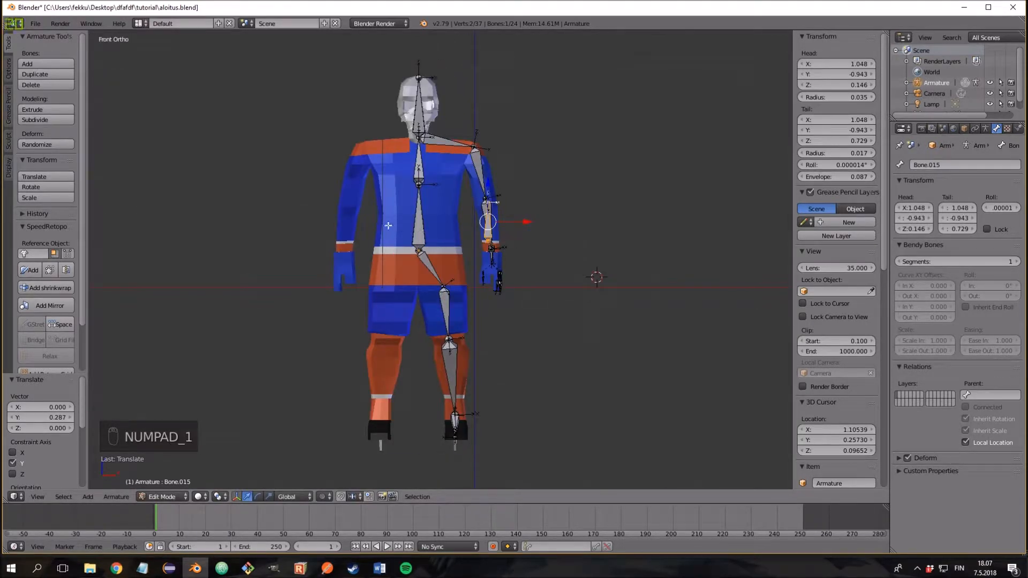
key("s")
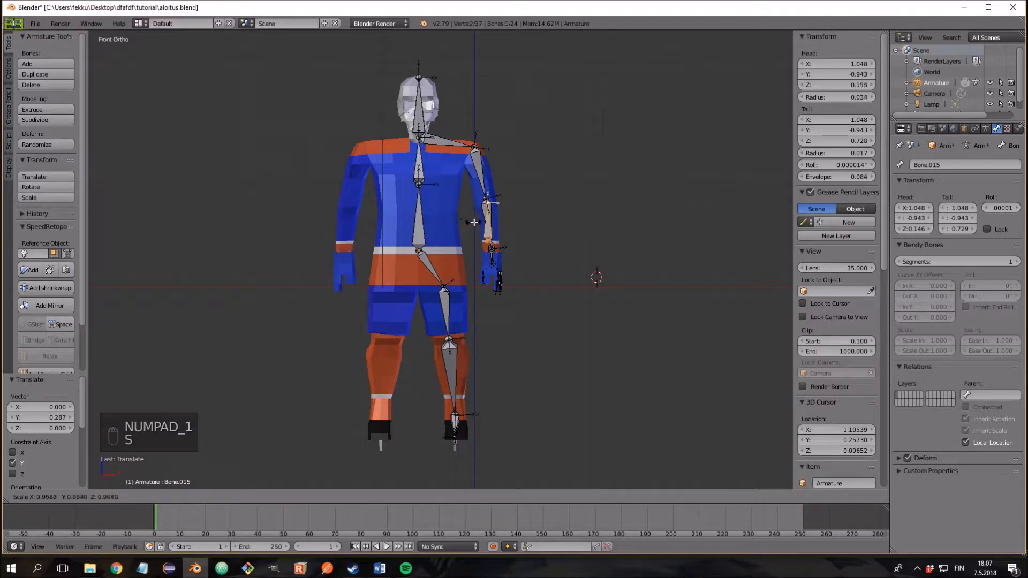
left_click(486, 223)
Step: Duplicate the free bone down along Z and move the copy about -0.345 along X, in front of the left knee
key("shift+d")
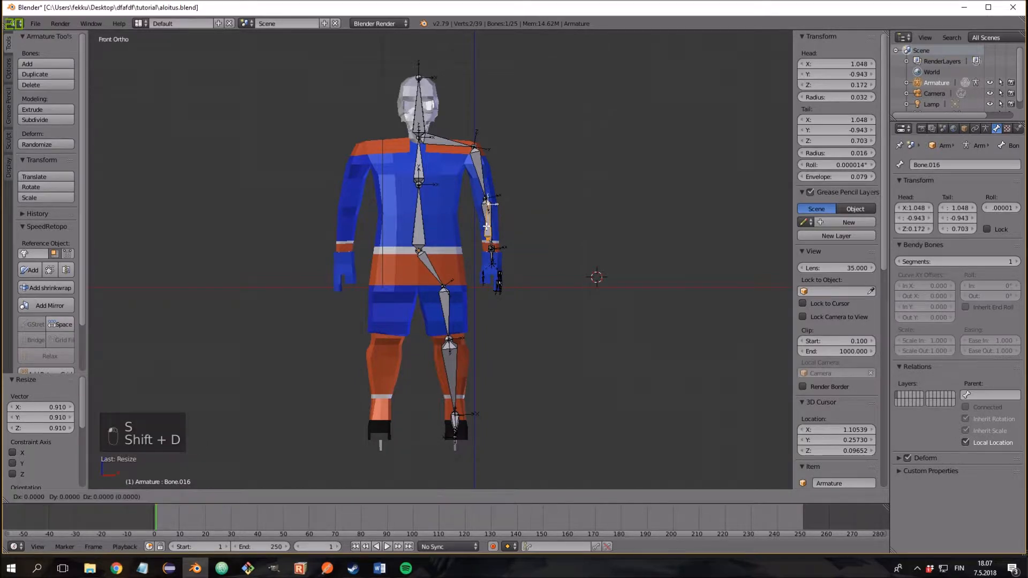
key("z")
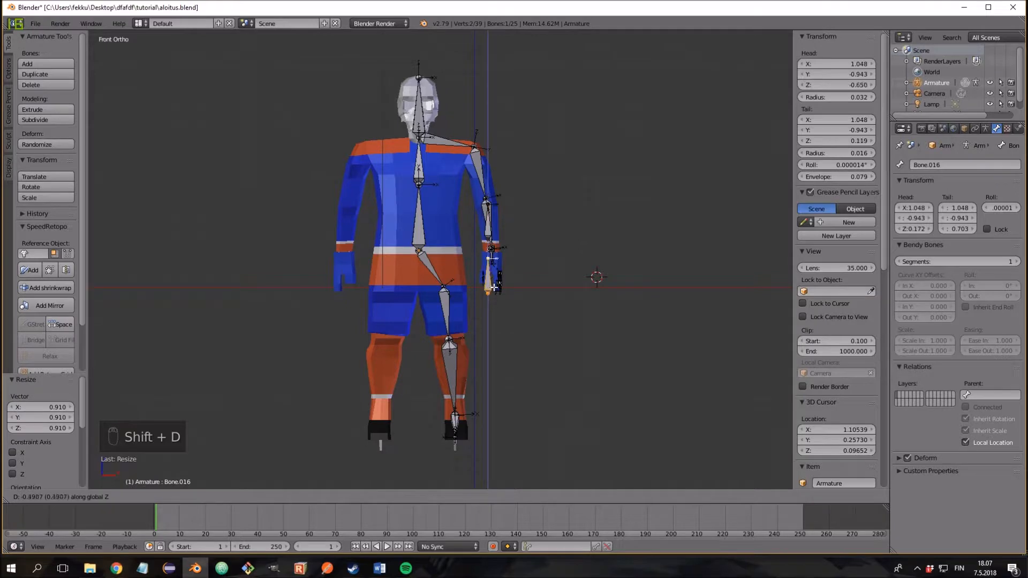
left_click(486, 351)
left_click_drag(524, 346, 486, 345)
middle_click_drag(486, 345, 379, 349)
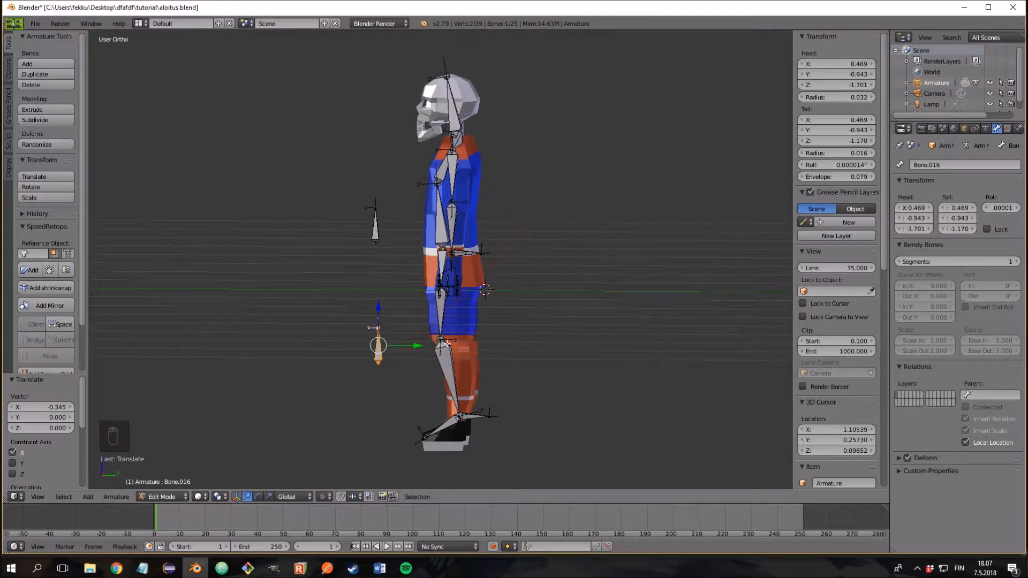
Step: Turn off Deform for the two free bones in front of the left arm and knee
middle_click_drag(446, 338, 474, 340)
middle_click_drag(534, 360, 517, 316)
right_click(468, 233)
middle_click_drag(744, 318, 708, 288)
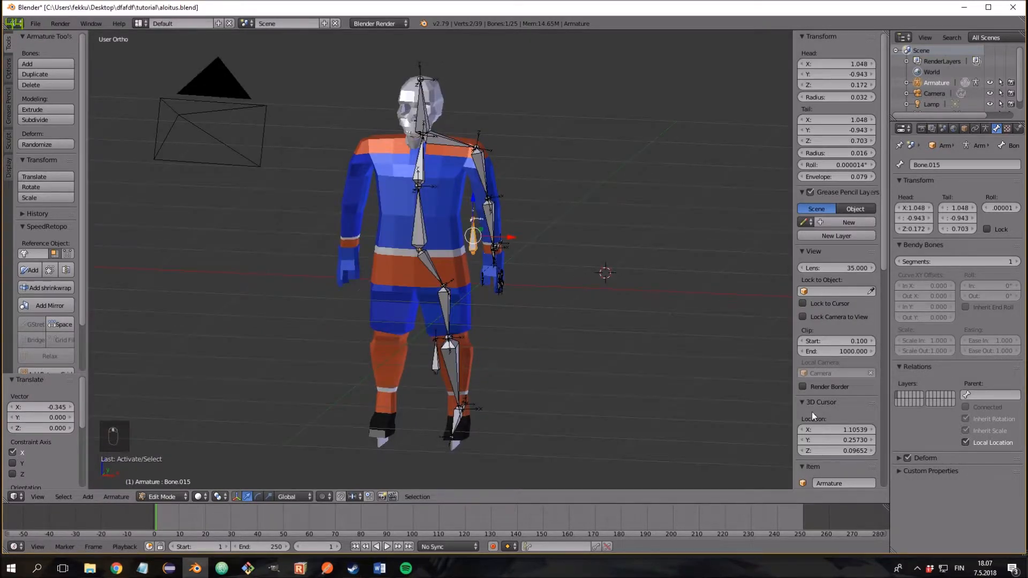
left_click(907, 458)
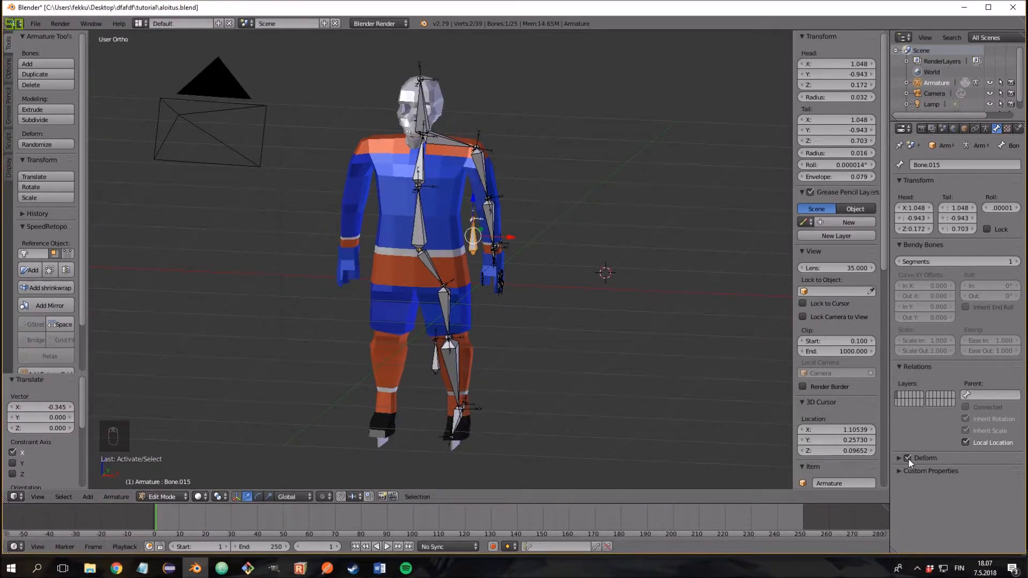
right_click(433, 364)
middle_click_drag(560, 379, 591, 332)
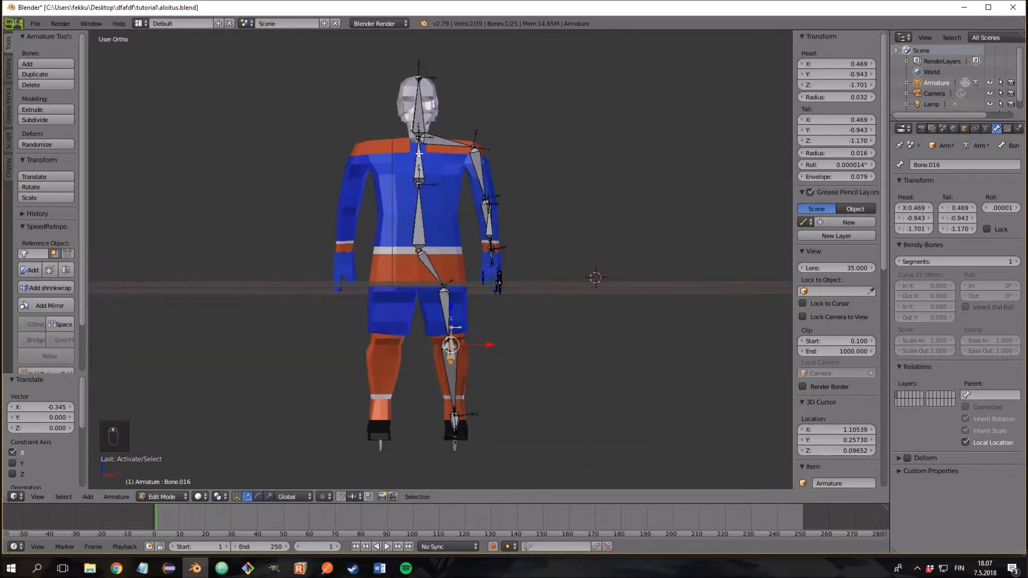
Step: Rename the left hand bone to hand.L
scroll(564, 247, "up", 4)
middle_click_drag(569, 245, 422, 236, "shift")
right_click(409, 261)
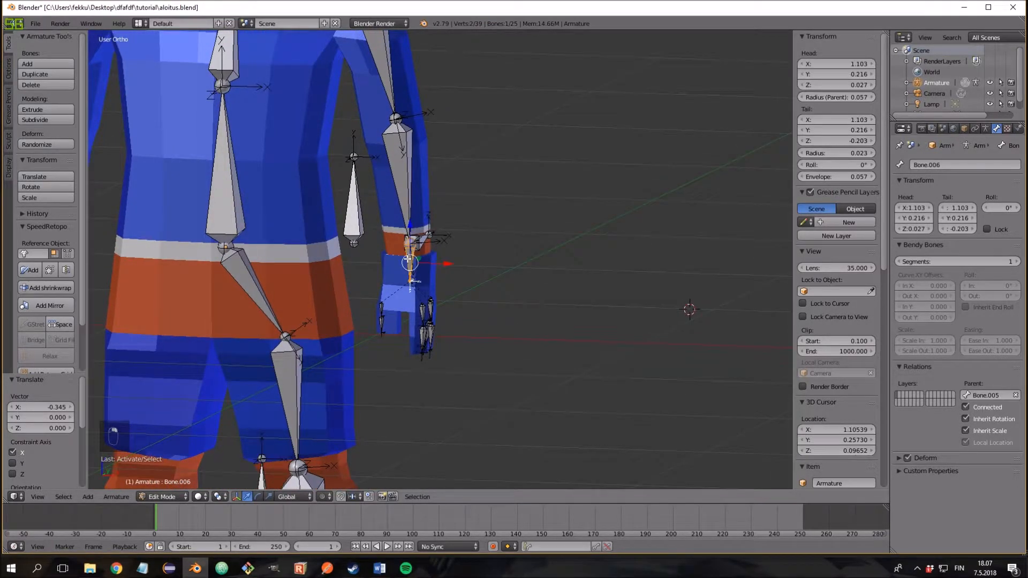
left_click(952, 164)
type("hand")
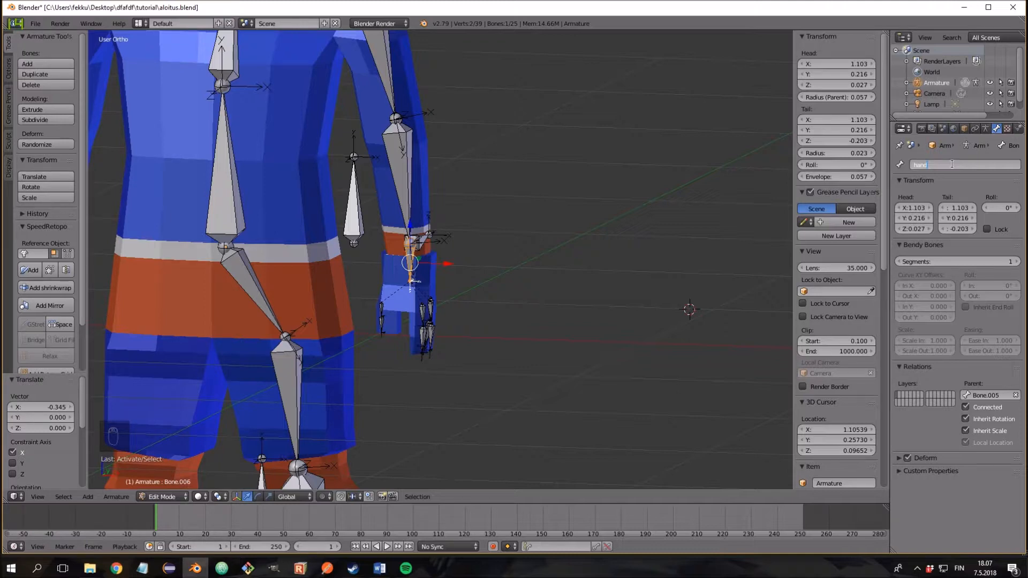
type(".L")
key("Return")
Step: Rename the unparented bone behind the left wrist to arm.IK.L
scroll(583, 218, "up", 1)
right_click(464, 239)
middle_click_drag(538, 230, 600, 222)
left_click(947, 164)
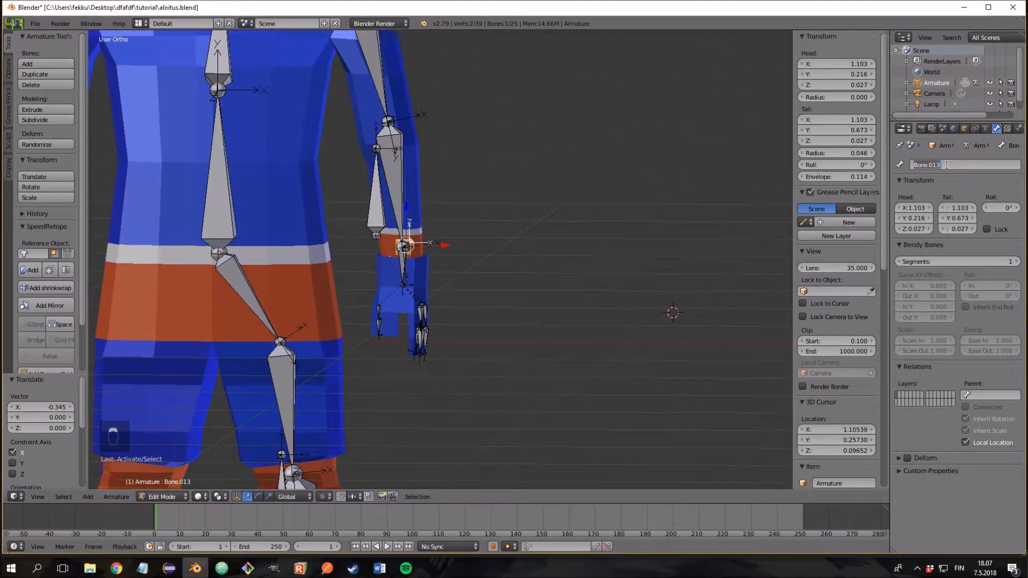
type("arm.IK.L")
key("Return")
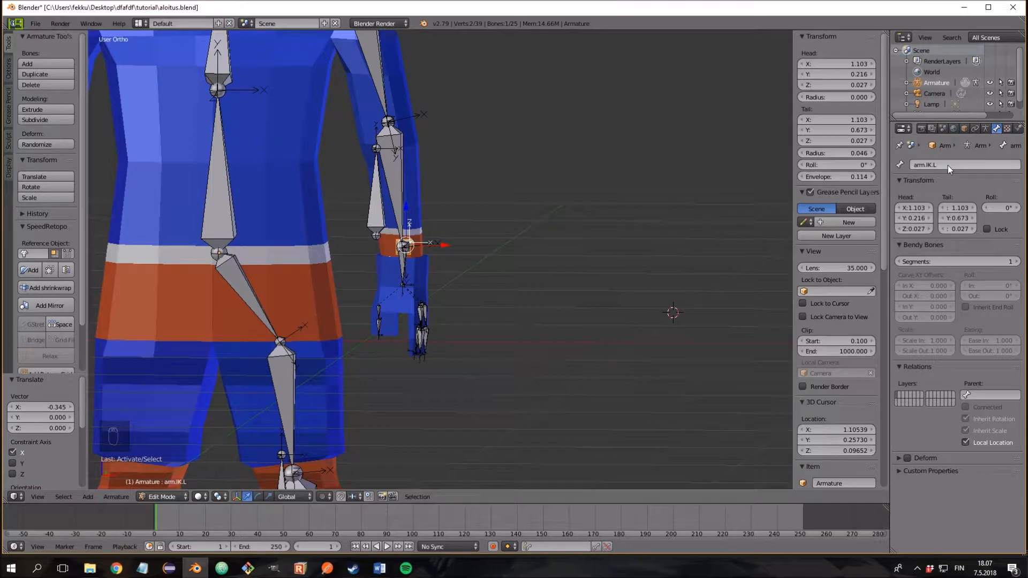
Step: Rename the left forearm bone to arm.L
middle_click_drag(637, 186, 599, 189)
right_click(421, 181)
left_click(927, 166)
type("arm.L")
key("Return")
Step: Rename the left upper arm bone to arm.Upper.L
middle_click_drag(656, 182, 732, 248, "shift")
right_click(486, 105)
left_click(949, 164)
type("arm.Uppe")
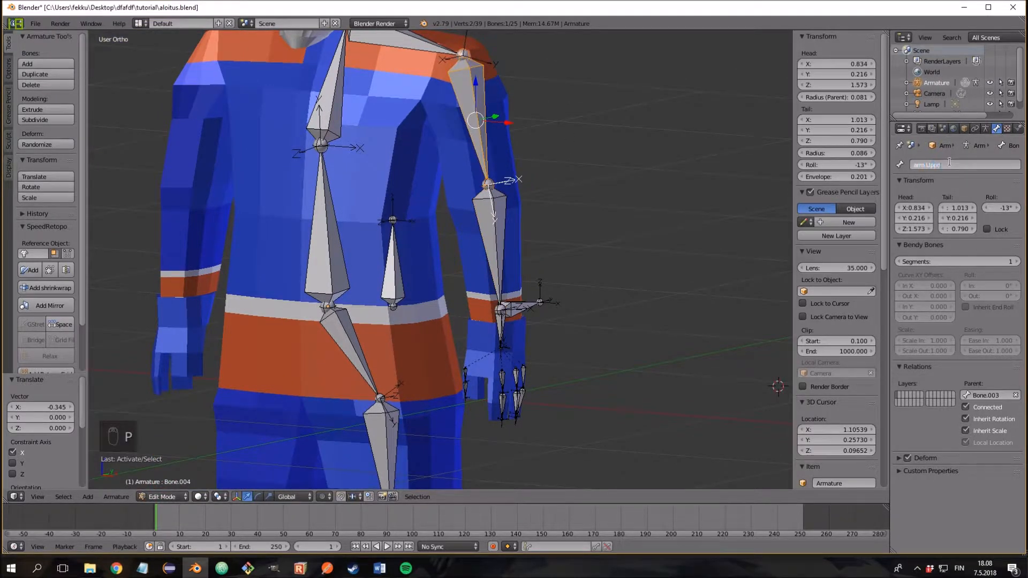
key("Return")
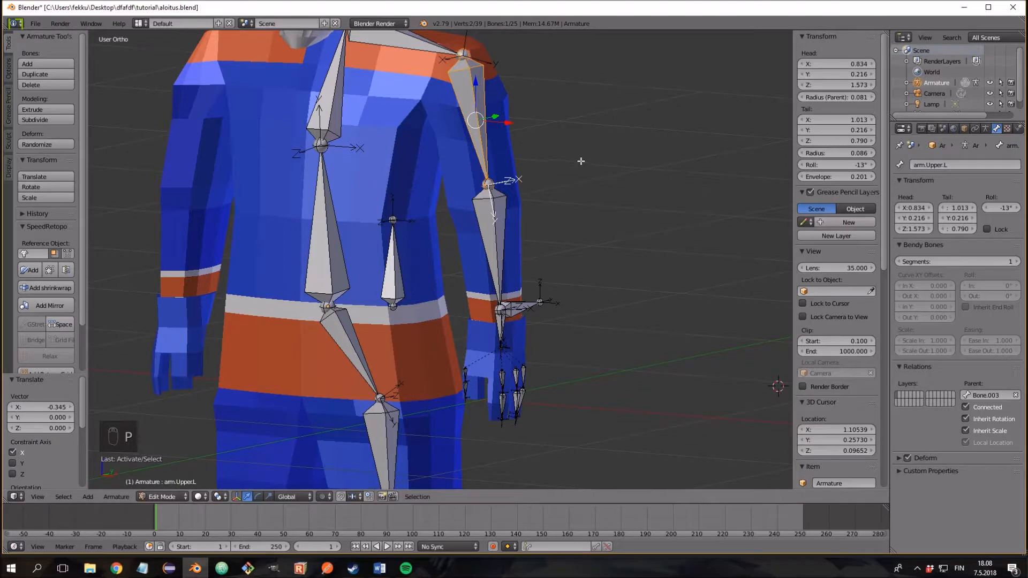
Step: Rename the left shoulder bone to shoulder.L
middle_click_drag(581, 163, 601, 158)
right_click(399, 50)
left_click(930, 166)
type("shoulder.L")
key("Return")
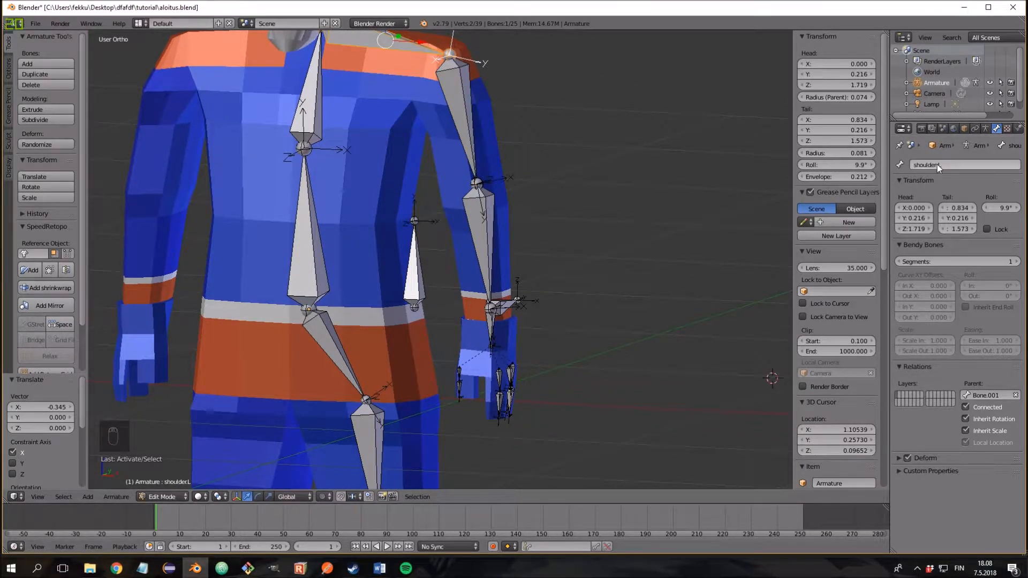
Step: Rename the bone inside the skull to head
middle_click_drag(484, 46, 629, 139, "shift")
right_click(456, 73)
left_click(953, 166)
type("head")
key("Return")
Step: Rename the upper spine bone to chest
right_click(448, 192)
left_click(926, 165)
type("chest")
key("Return")
Step: Rename the lower spine bone to stomach
right_click(449, 321)
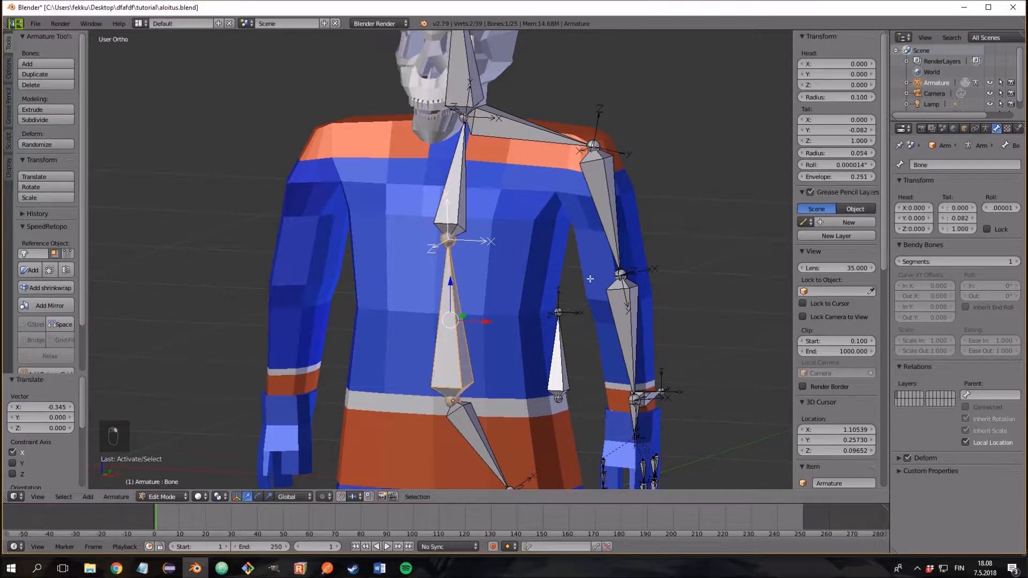
left_click(965, 166)
type("stomach")
key("Return")
Step: Rename the left hip bone to hip.L
scroll(696, 193, "down", 3)
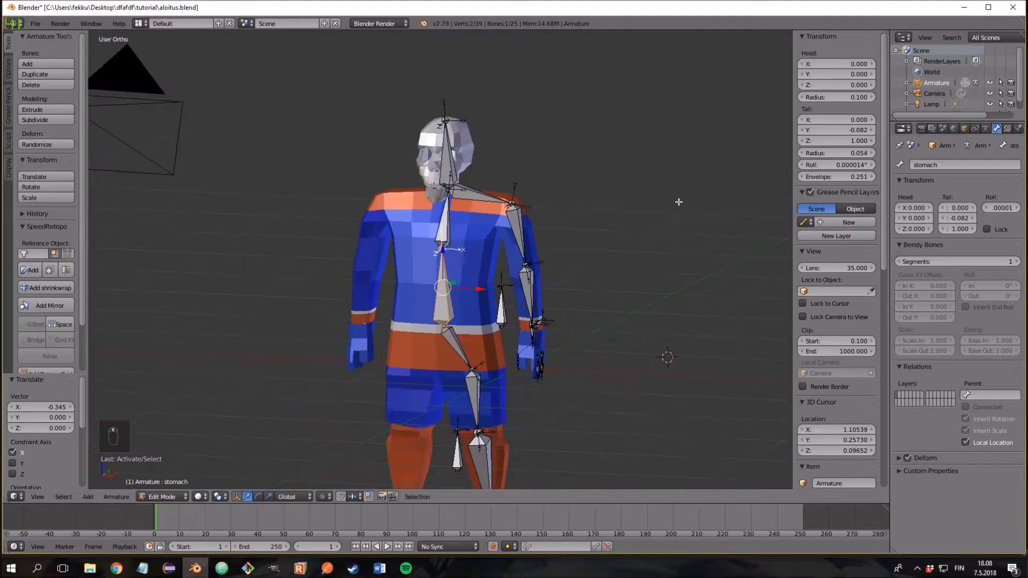
middle_click_drag(629, 248, 678, 213, "shift")
scroll(679, 213, "down", 2)
scroll(626, 305, "up", 4)
middle_click_drag(623, 309, 665, 167, "shift")
right_click(580, 190)
left_click(925, 165)
type("hip")
key("Return")
Step: Rename the left thigh bone to leg.upper.L
right_click(600, 257)
left_click(933, 167)
type("a")
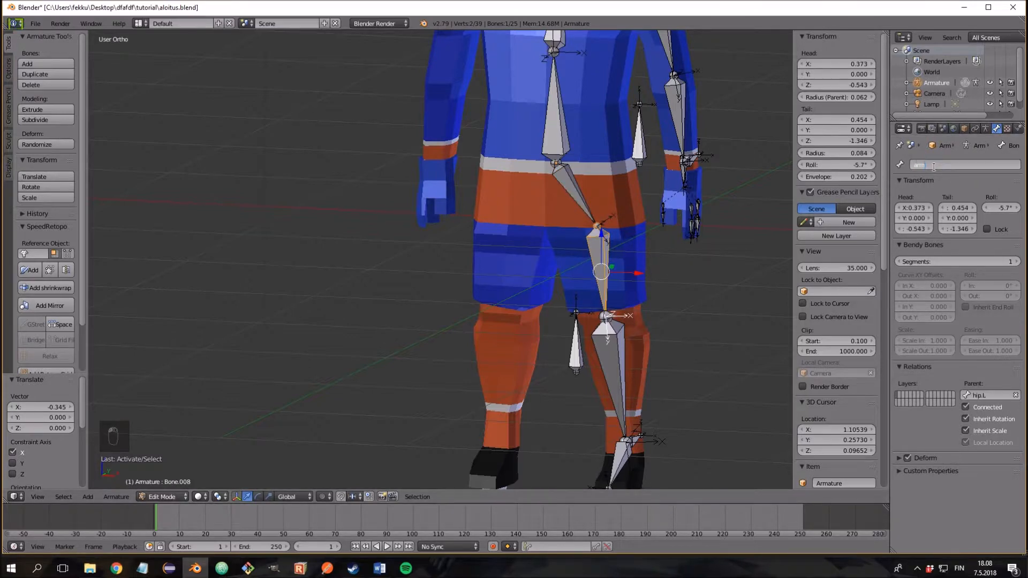
type("rm")
key("BackSpace")
key("BackSpace")
type("ppp")
key("Return")
Step: Rename the left shin bone to leg.L
right_click(615, 352)
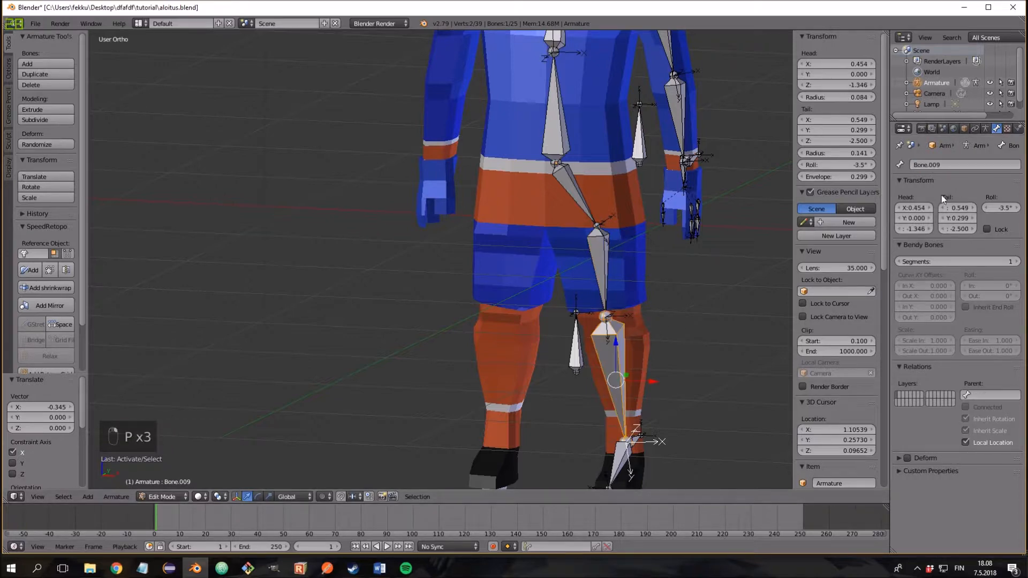
left_click(956, 165)
type("leg.L")
key("Return")
Step: Rename the bone inside the left foot to foot.L
right_click(628, 454)
left_click(959, 166)
type("foot.L")
key("Return")
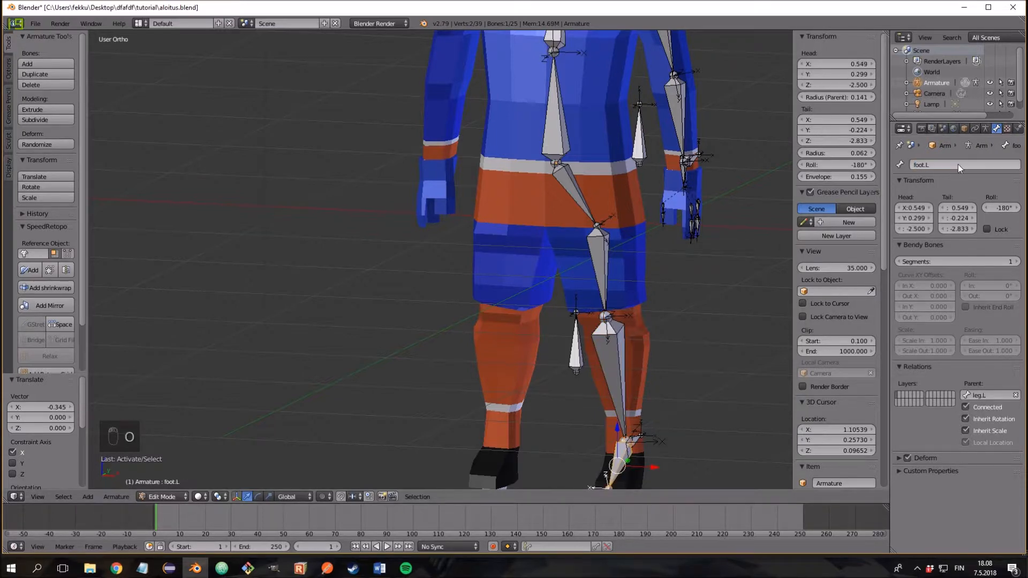
Step: Rename the control bone behind the left ankle to leg.IK.L
middle_click_drag(737, 355, 784, 378)
right_click(659, 467)
left_click(944, 164)
type("leg.IK.L")
key("Return")
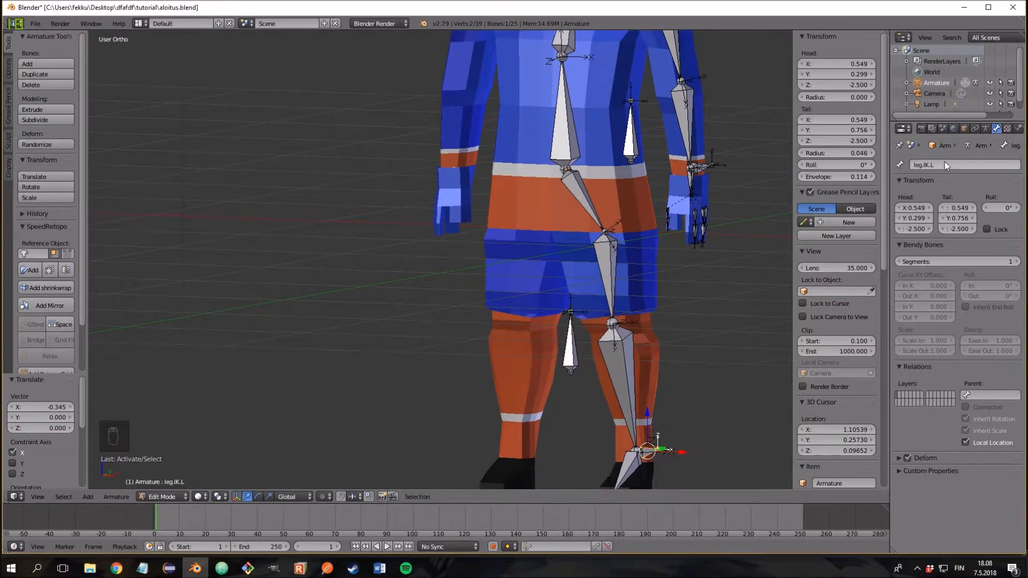
Step: Rename the free-standing control bone in front of the left arm to arm.POLE.L
scroll(674, 283, "down", 3)
right_click(559, 191)
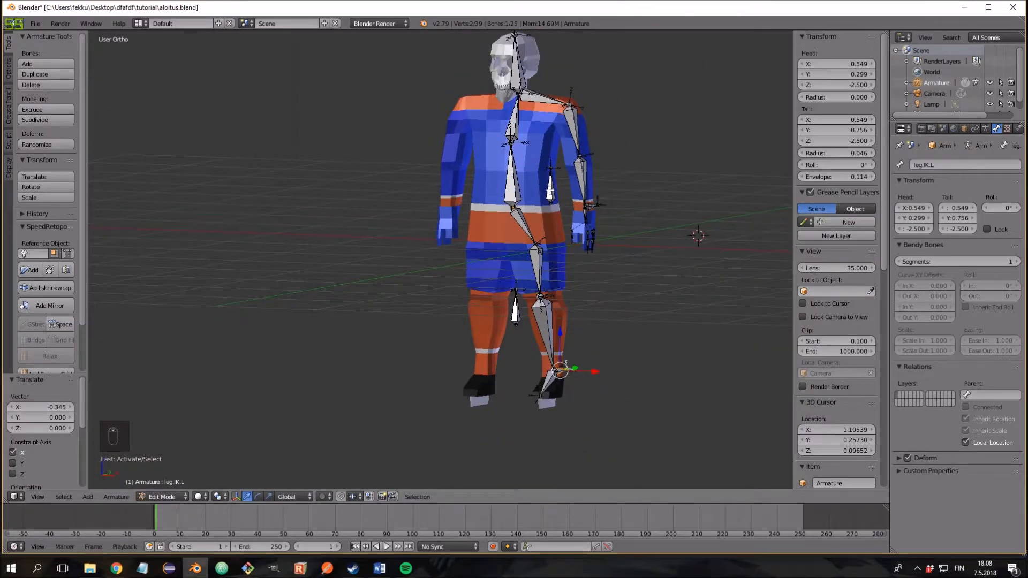
left_click(951, 165)
type("arm.POLE")
key("Return")
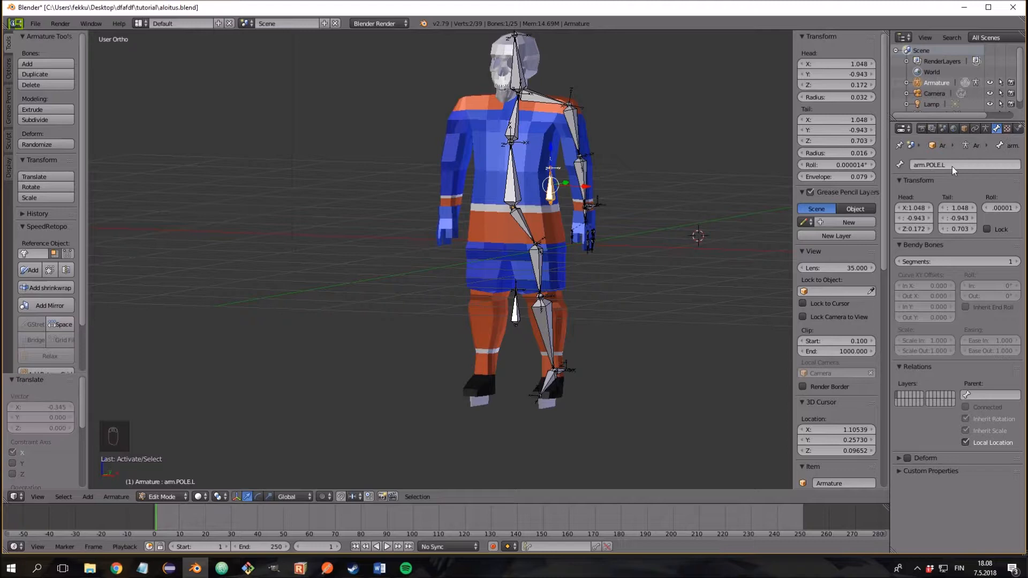
Step: Rename the free-standing control bone in front of the left knee to leg.POLE.L
right_click(517, 310)
left_click(918, 164)
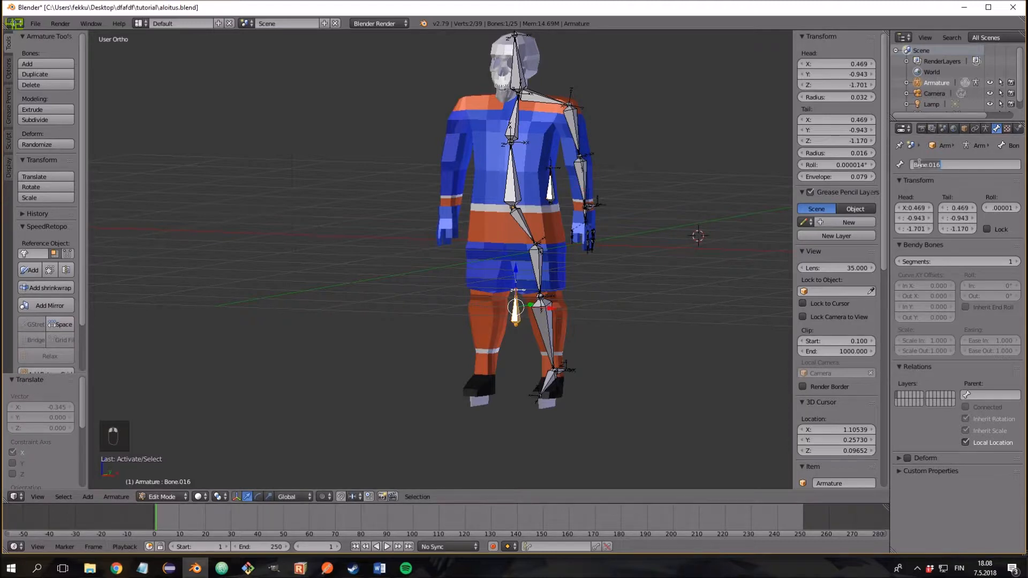
type("leg.POLE.L")
key("Return")
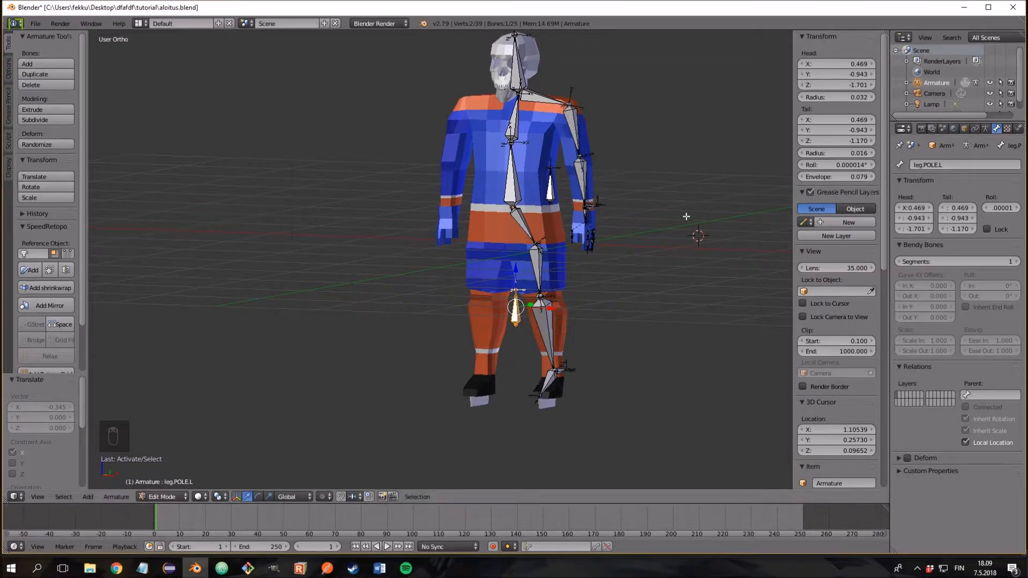
Step: Switch the armature to Pose Mode
middle_click_drag(681, 214, 705, 206)
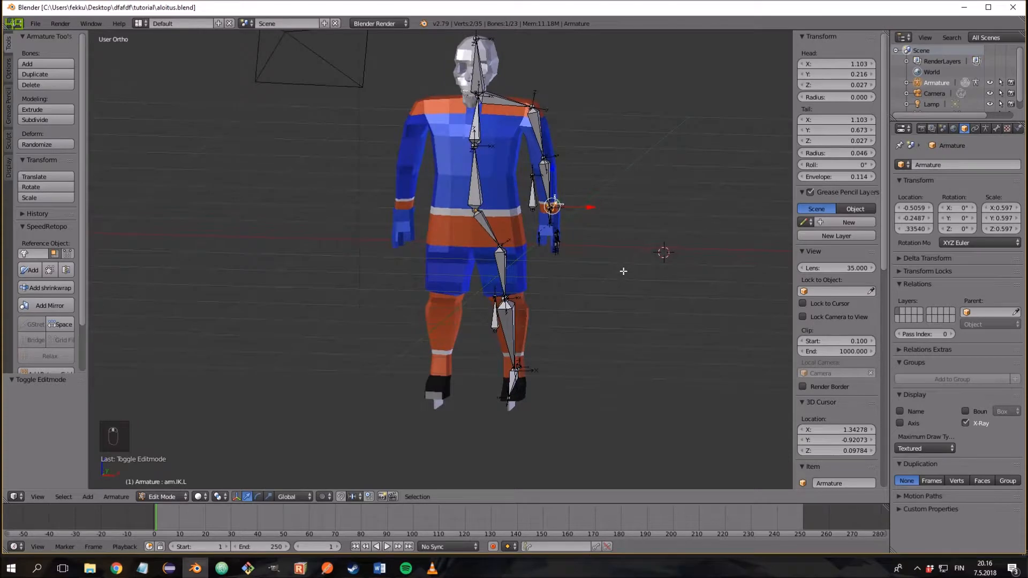
key("Tab")
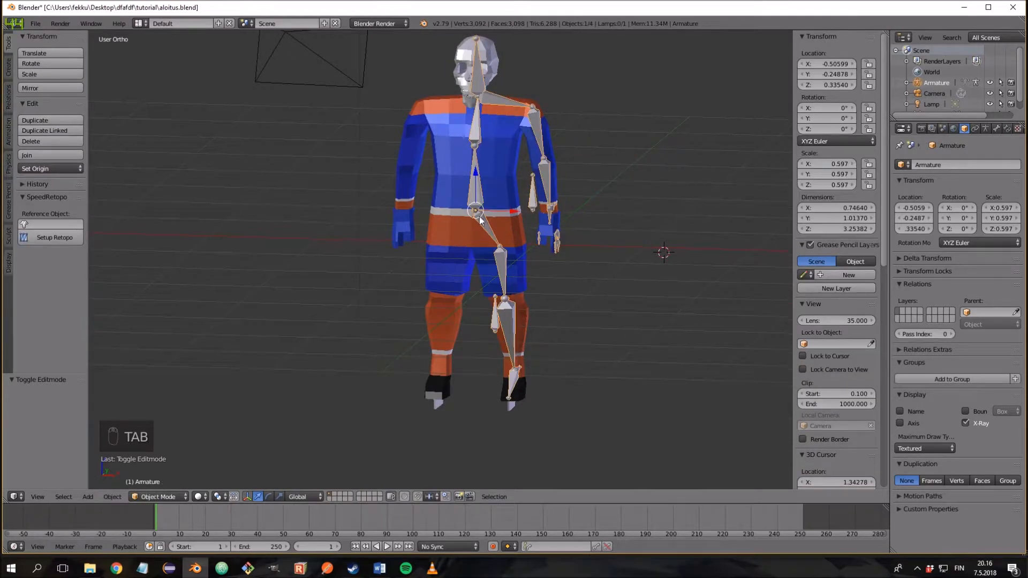
key("Tab")
key("Tab")
left_click(164, 497)
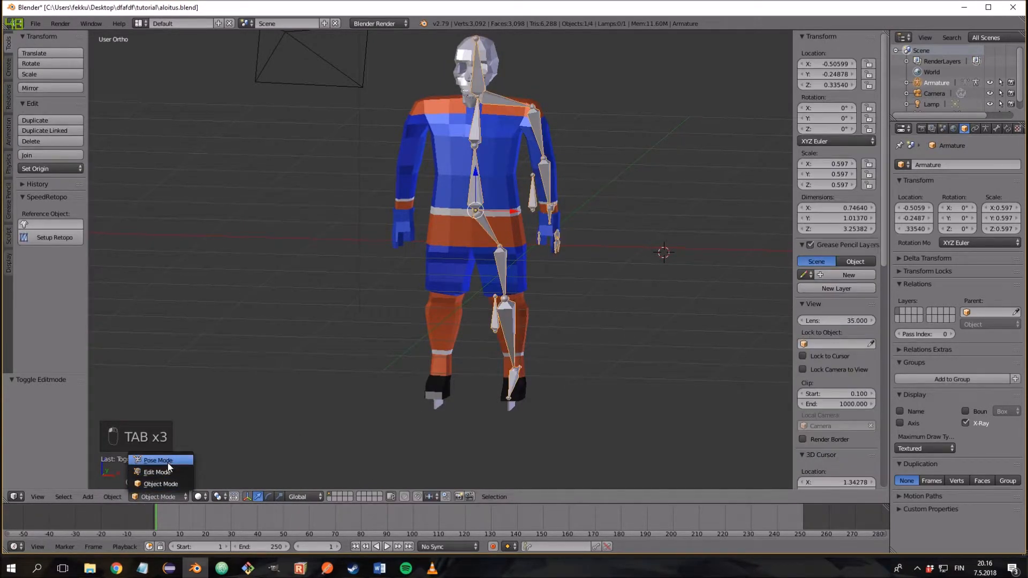
left_click(168, 465)
Step: Try moving the stomach bone to test which bones follow it, and cancel the move
right_click(489, 203)
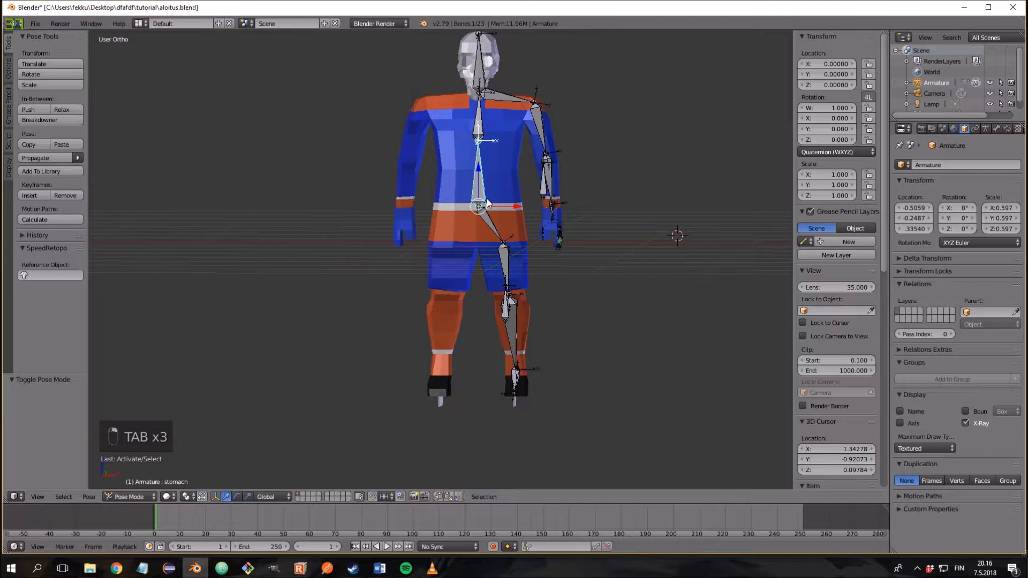
key("g")
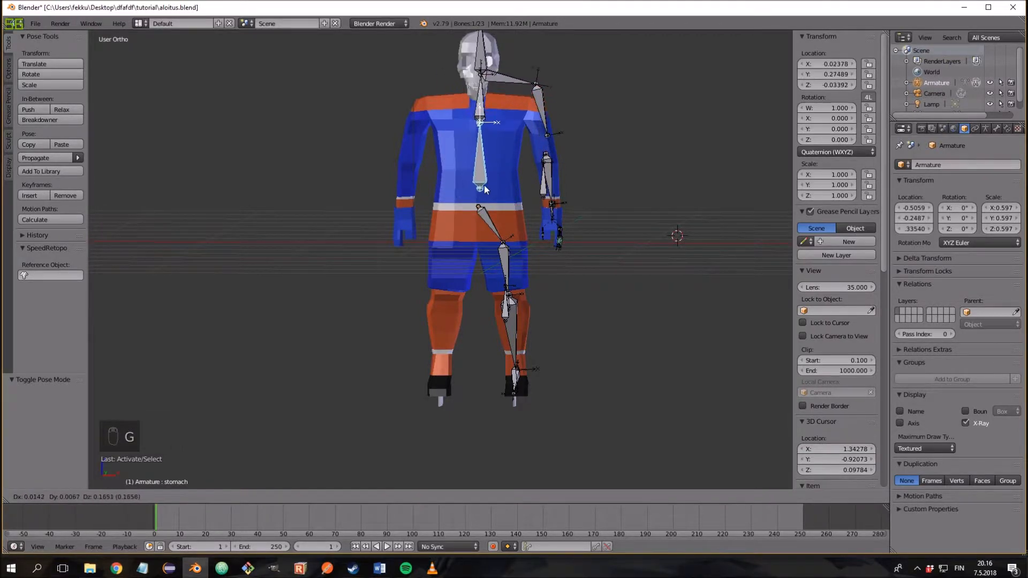
right_click(480, 191)
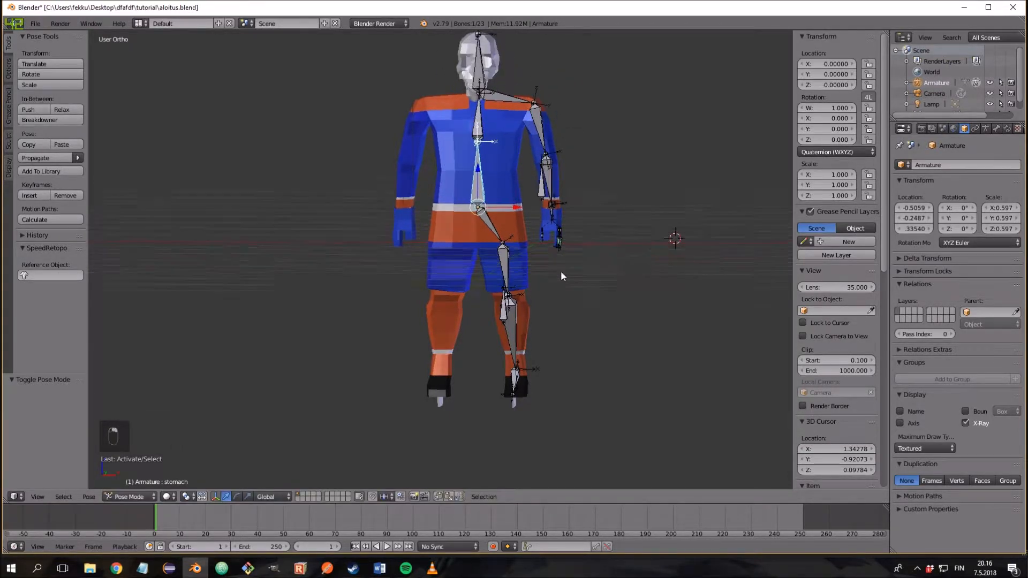
Step: In Edit Mode, parent the left forearm bone arm.L to the upper arm bone arm.Upper.L as Connected
scroll(563, 291, "up", 5)
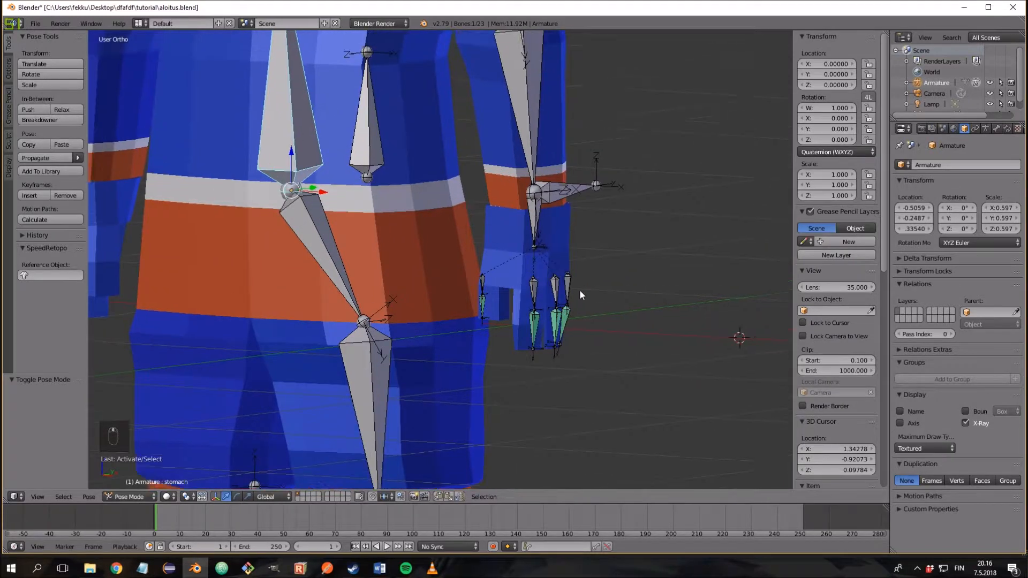
middle_click_drag(595, 269, 539, 361, "shift")
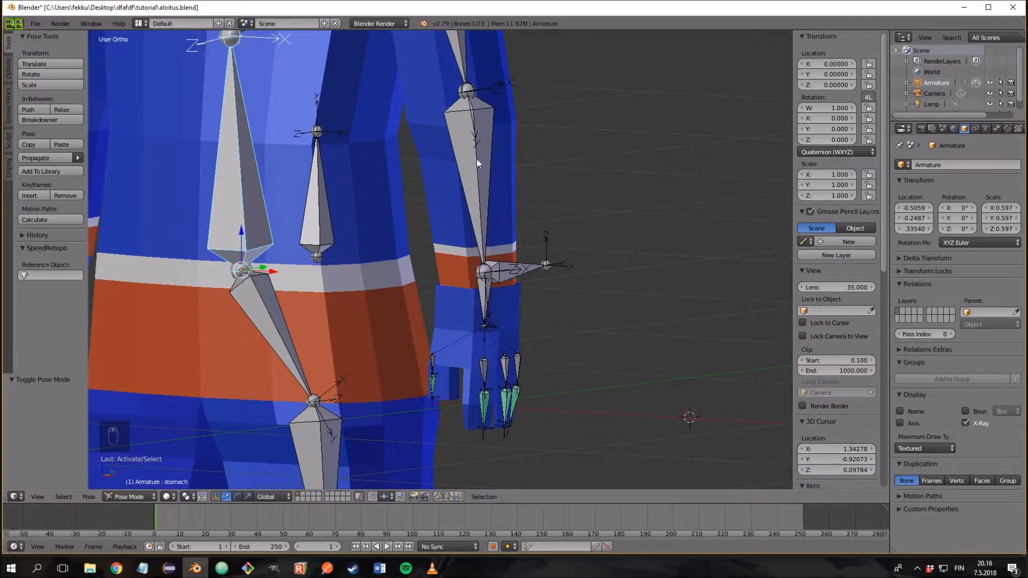
scroll(478, 263, "up", 4)
right_click(438, 232)
key("Tab")
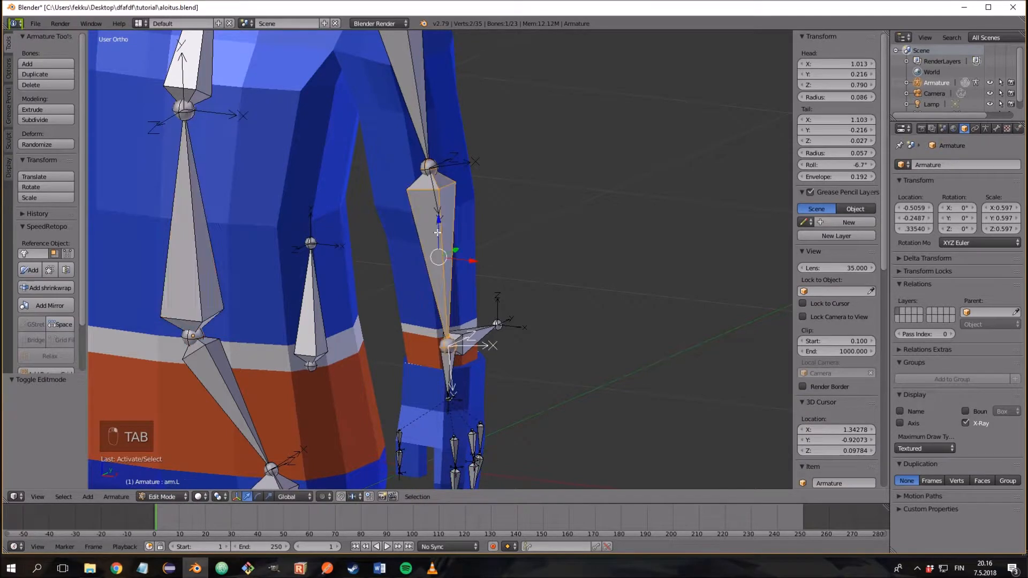
right_click(419, 113, "shift")
scroll(412, 131, "down", 1)
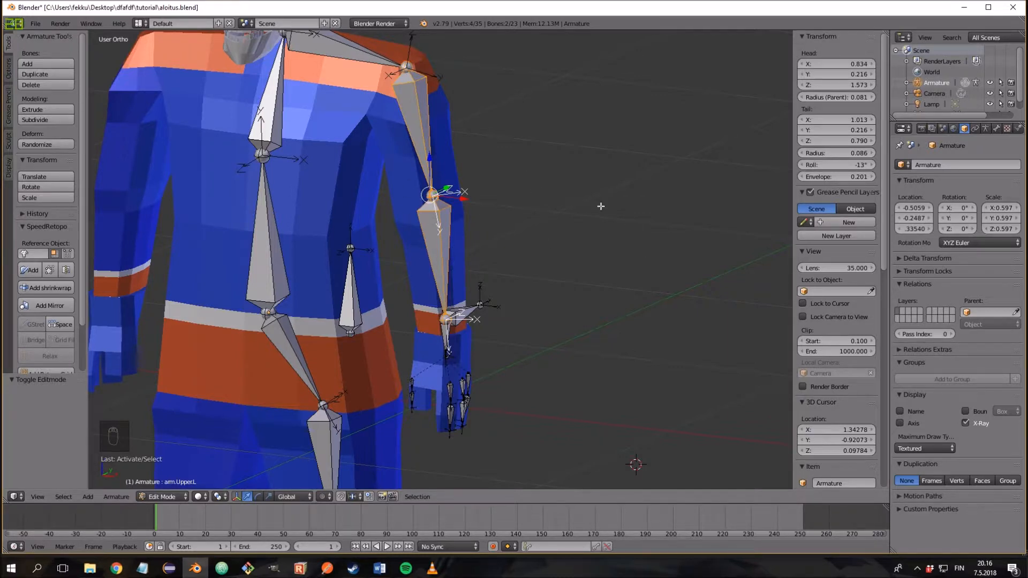
key("ctrl+p")
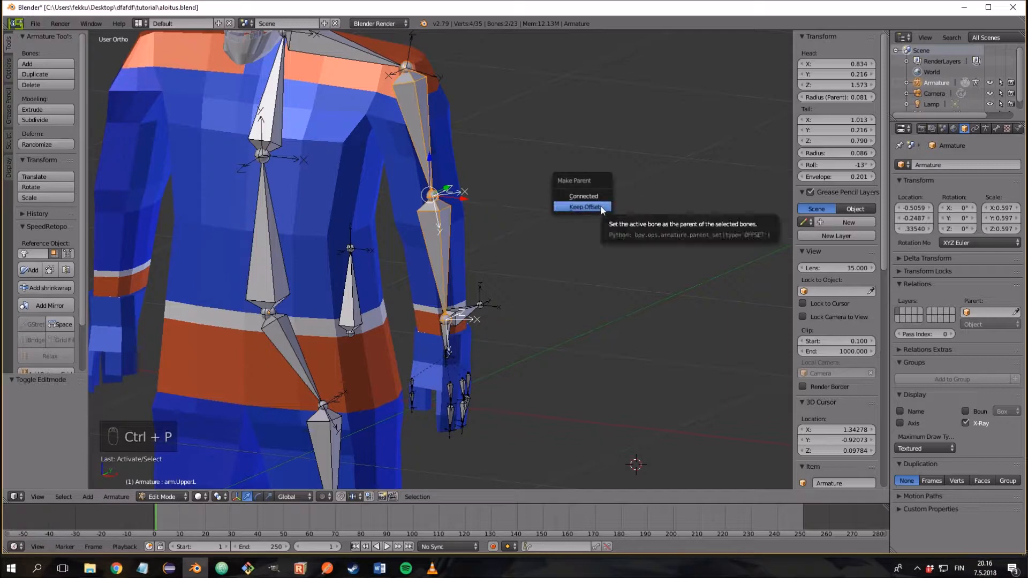
left_click(598, 200)
Step: Try moving the hip.L bone in Pose Mode to test the leg chain, and cancel the move
middle_click_drag(535, 263, 569, 255)
scroll(569, 310, "down", 3)
middle_click_drag(538, 357, 534, 261, "shift")
key("Tab")
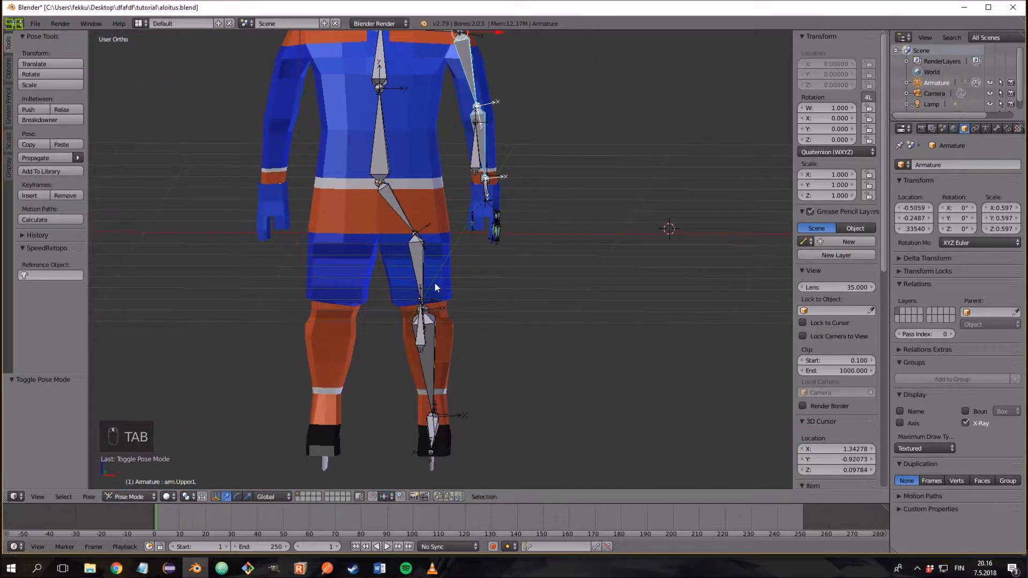
right_click(384, 197)
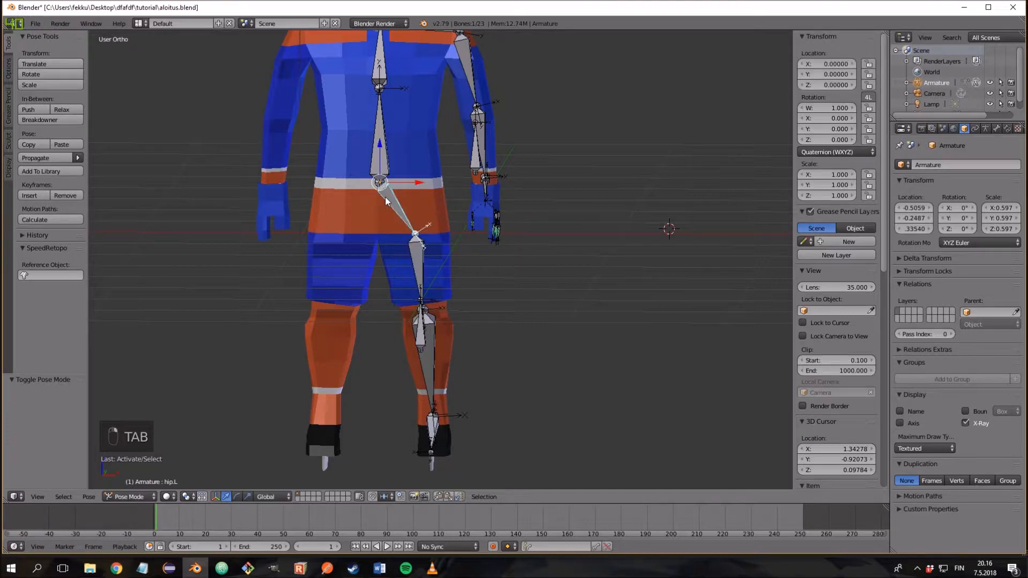
key("g")
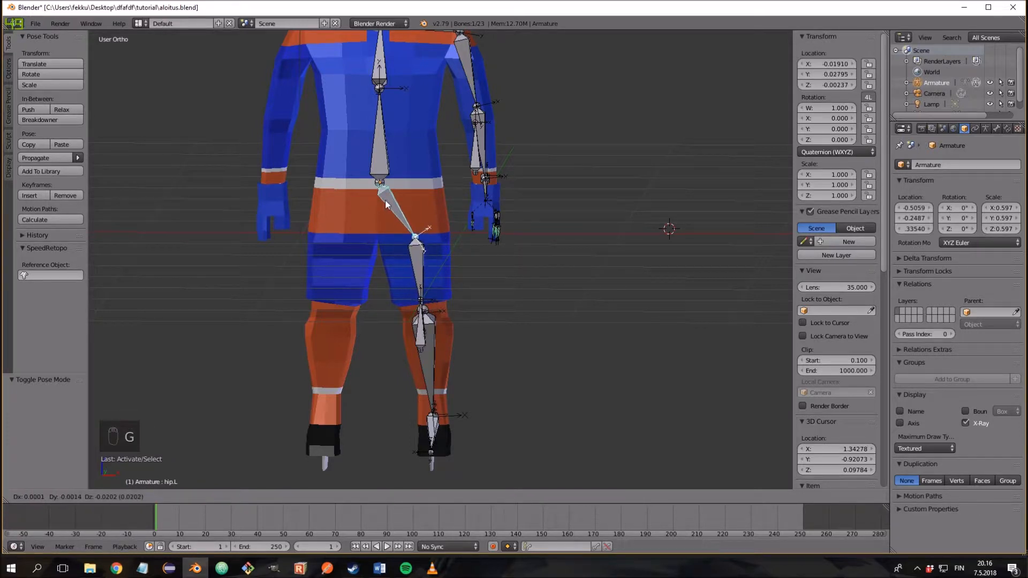
right_click(387, 204)
Step: Try moving the leg.L bone in Pose Mode to test its connection to the thigh, and cancel the move
middle_click_drag(386, 203, 417, 321)
key("Tab")
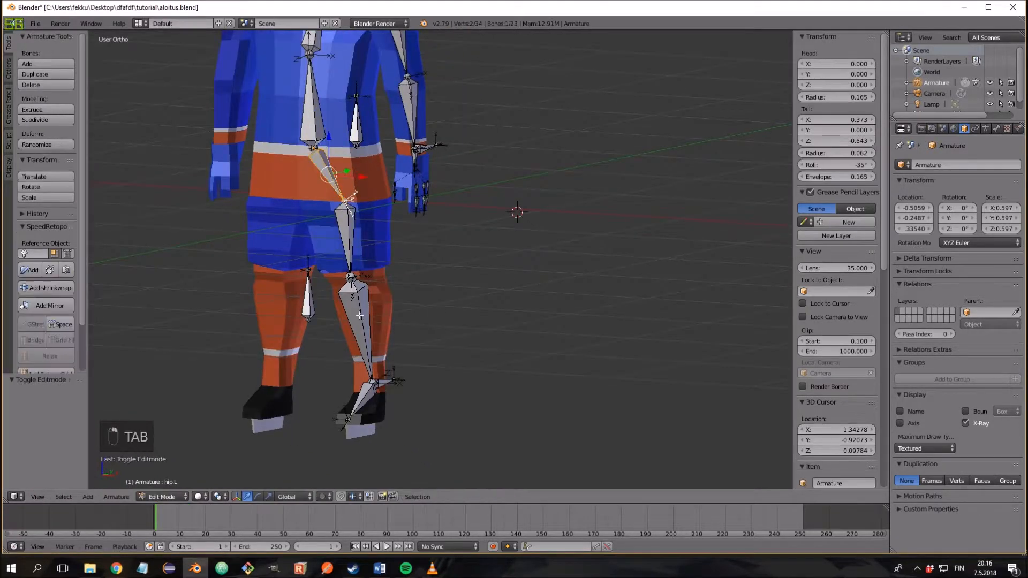
key("Tab")
right_click(358, 309)
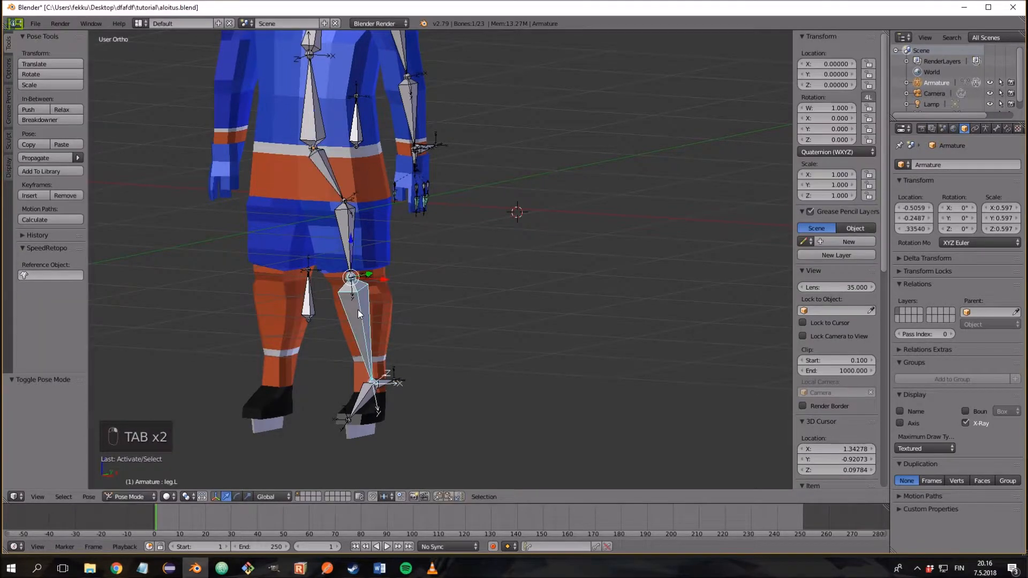
key("g")
right_click(357, 320)
Step: In Edit Mode, parent the leg.L bone to leg.upper.L as Connected
key("Tab")
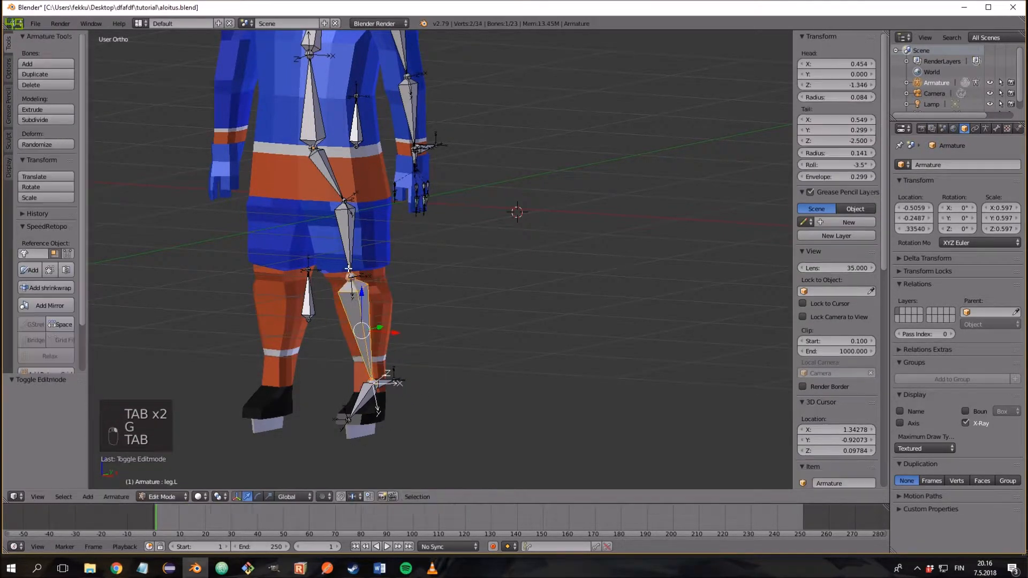
right_click(349, 246)
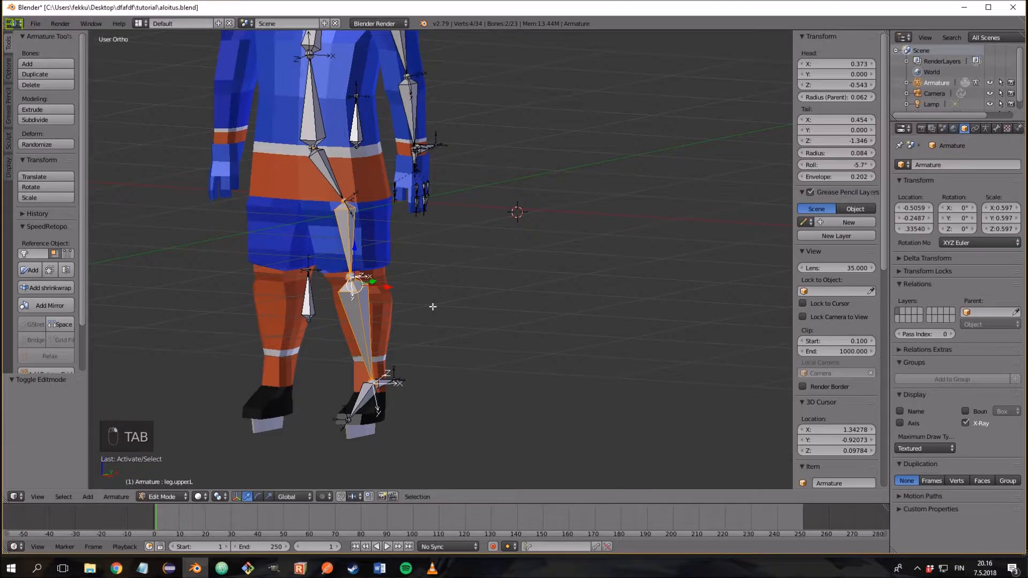
key("ctrl+p")
left_click(415, 307)
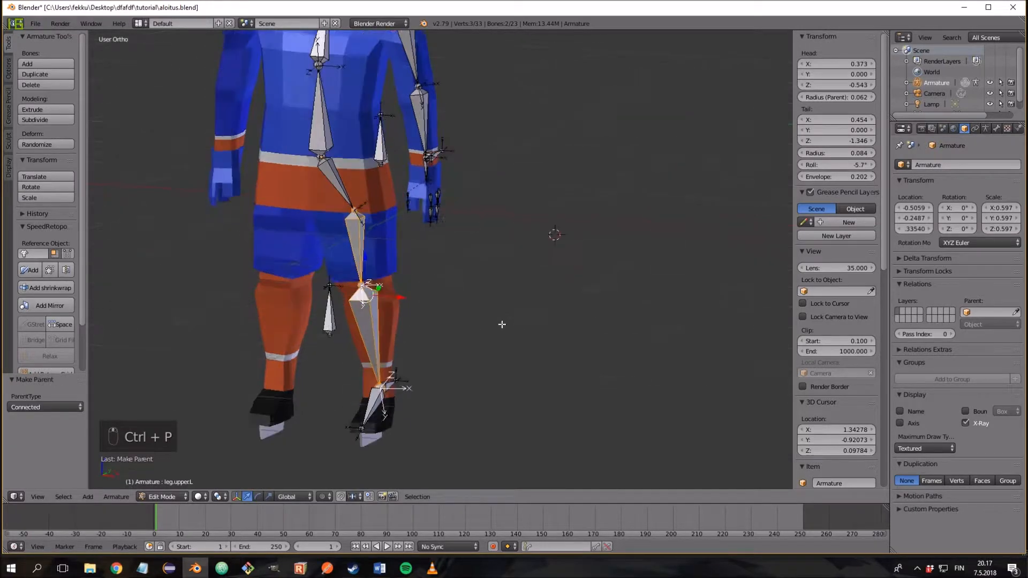
Step: Parent the foot.L bone to the leg.IK.L control bone with Keep Offset
scroll(500, 321, "down", 5, "shift")
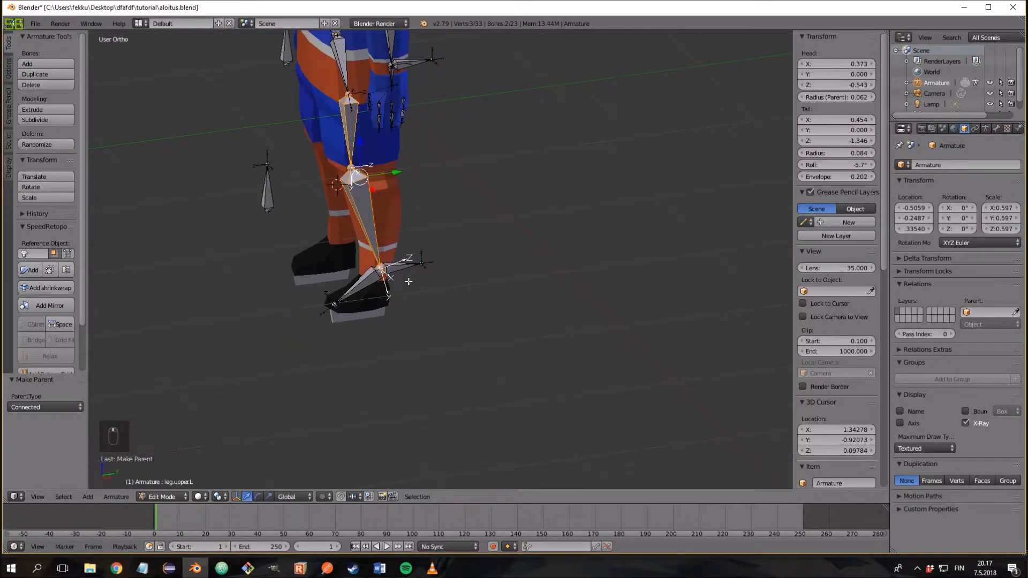
right_click(357, 287)
right_click(421, 261, "shift")
key("ctrl+p")
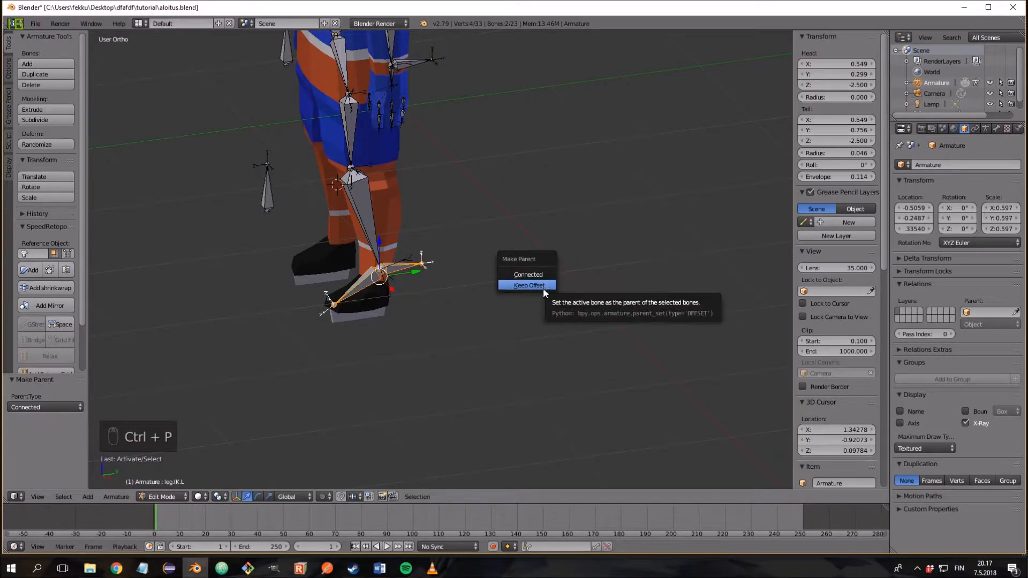
left_click(543, 288)
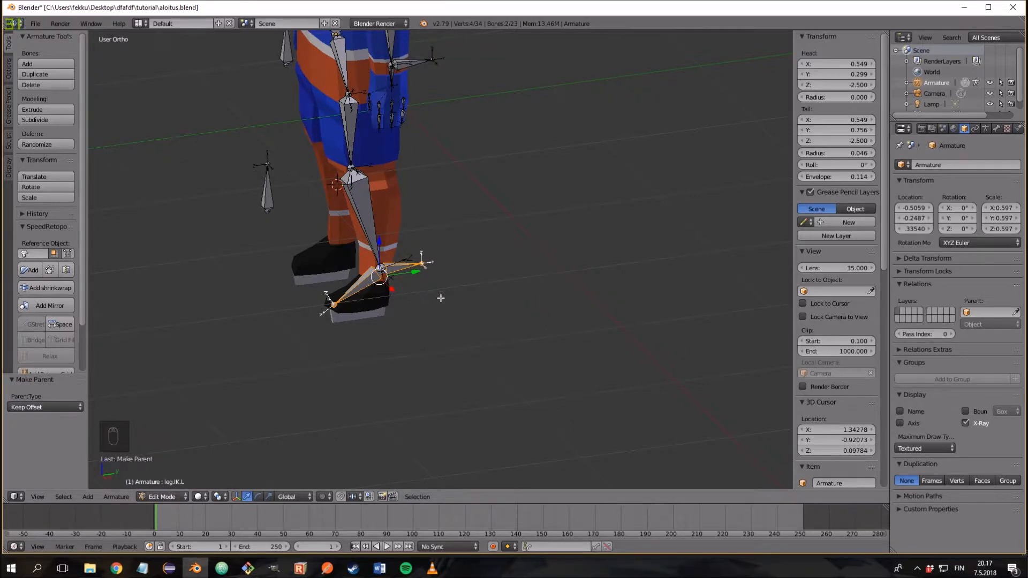
Step: Switch to Pose Mode and test-rotate the leg.IK.L bone, cancelling the rotation
key("ctrl+Tab")
right_click(420, 265)
key("r")
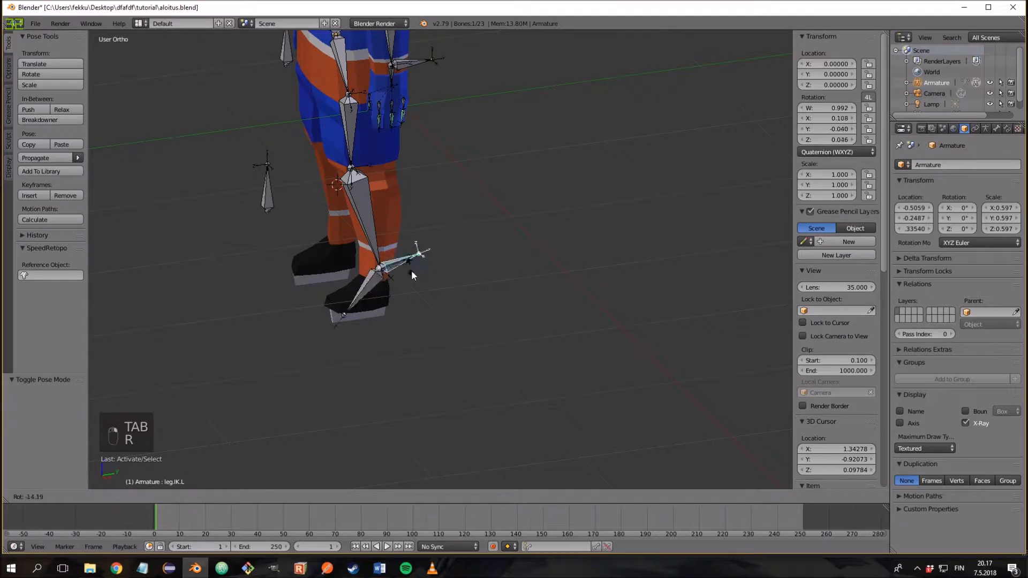
right_click(407, 266)
Step: Add an Inverse Kinematics constraint to the arm.L bone with arm.IK.L as its target
middle_click_drag(408, 267, 443, 285)
middle_click_drag(443, 285, 465, 371, "shift")
scroll(445, 330, "up", 8)
middle_click_drag(518, 317, 551, 390, "shift")
right_click(457, 297)
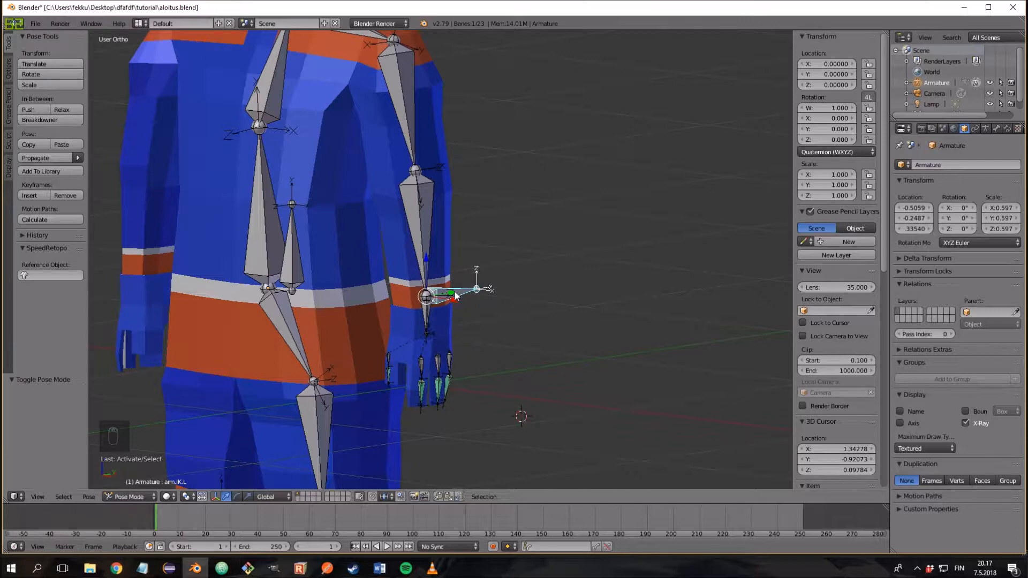
right_click(417, 242, "shift")
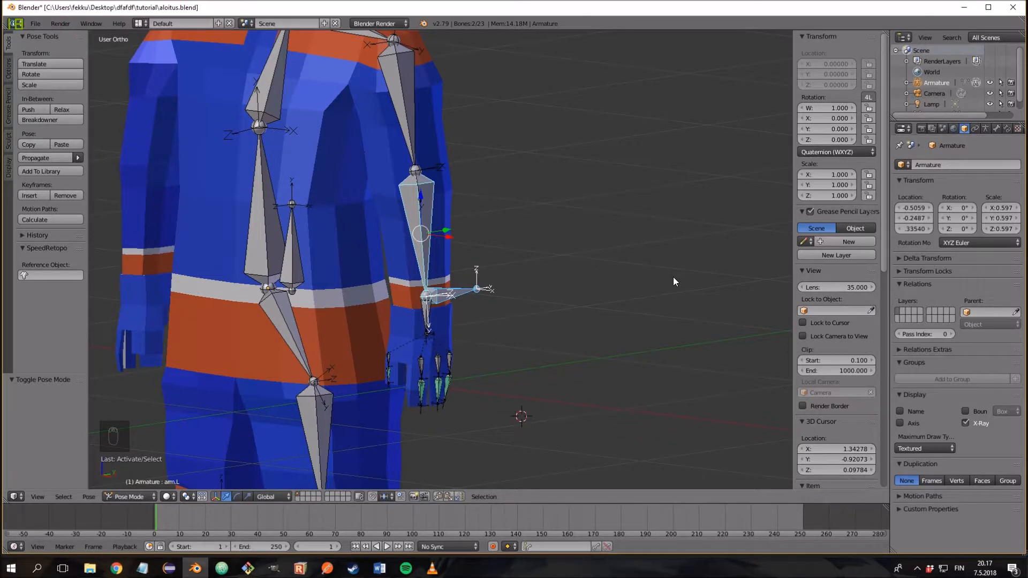
key("ctrl+shift+c")
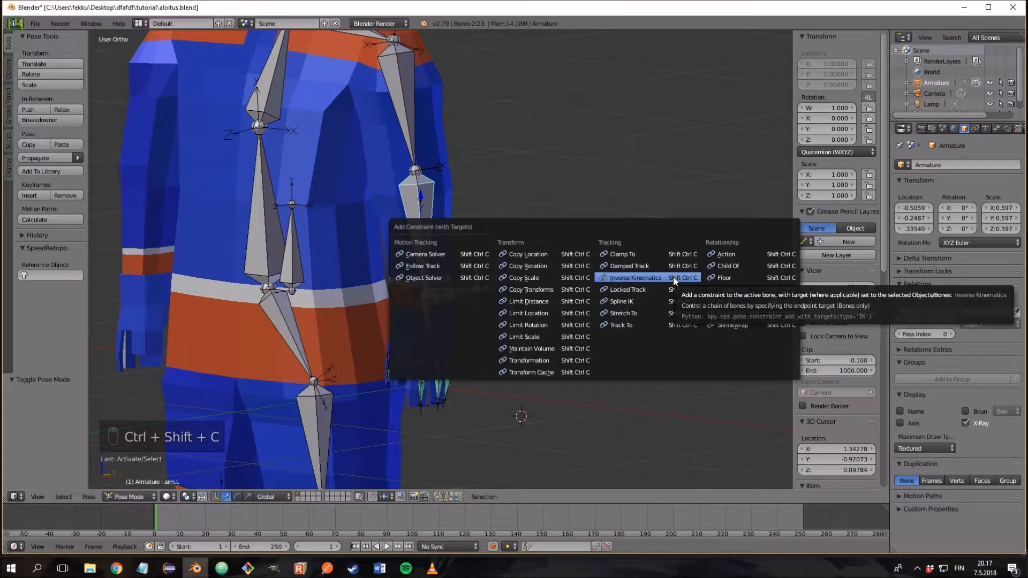
left_click(673, 278)
scroll(631, 288, "up", 2)
middle_click_drag(632, 290, 635, 289)
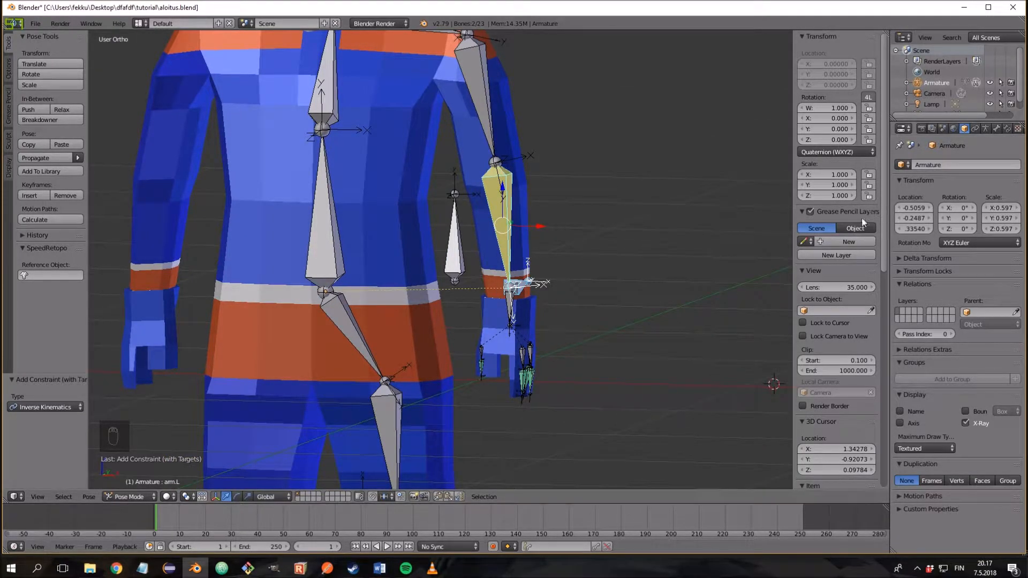
Step: Set the chain length of the arm.L bone's Inverse Kinematics constraint to 2
left_click(1007, 129)
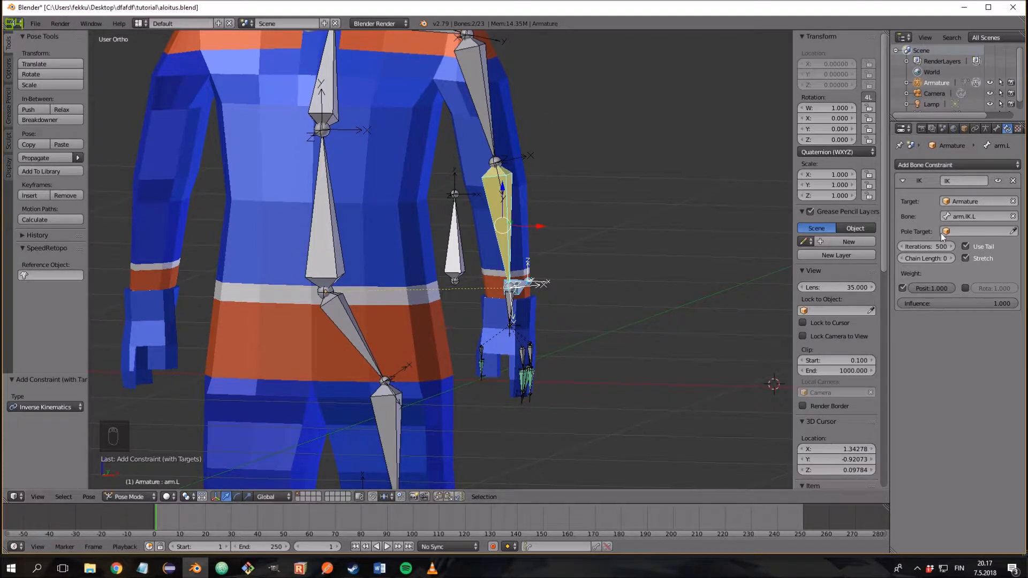
left_click(951, 259)
middle_click_drag(675, 289, 618, 292)
left_click(950, 259)
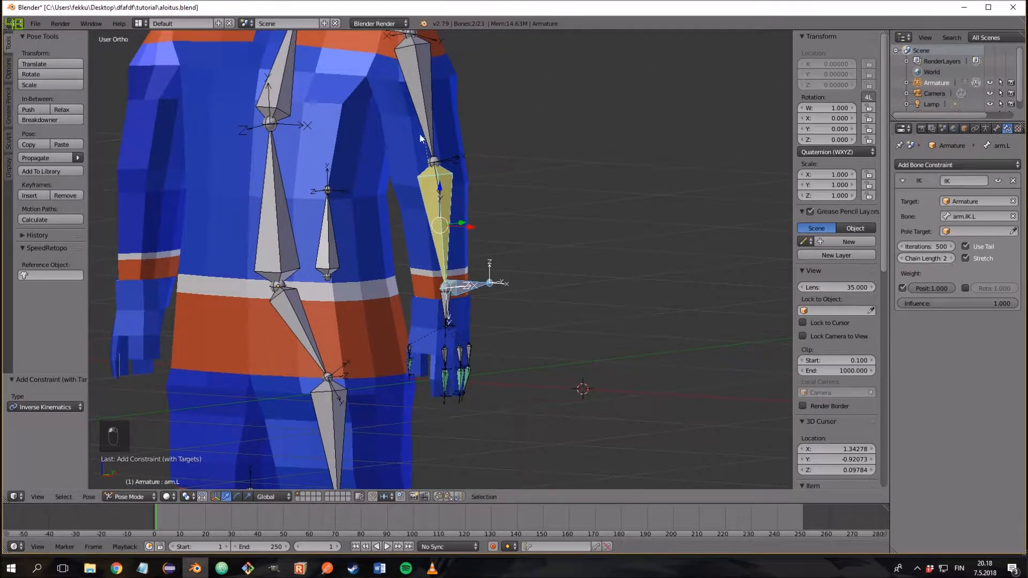
middle_click_drag(403, 127, 551, 152)
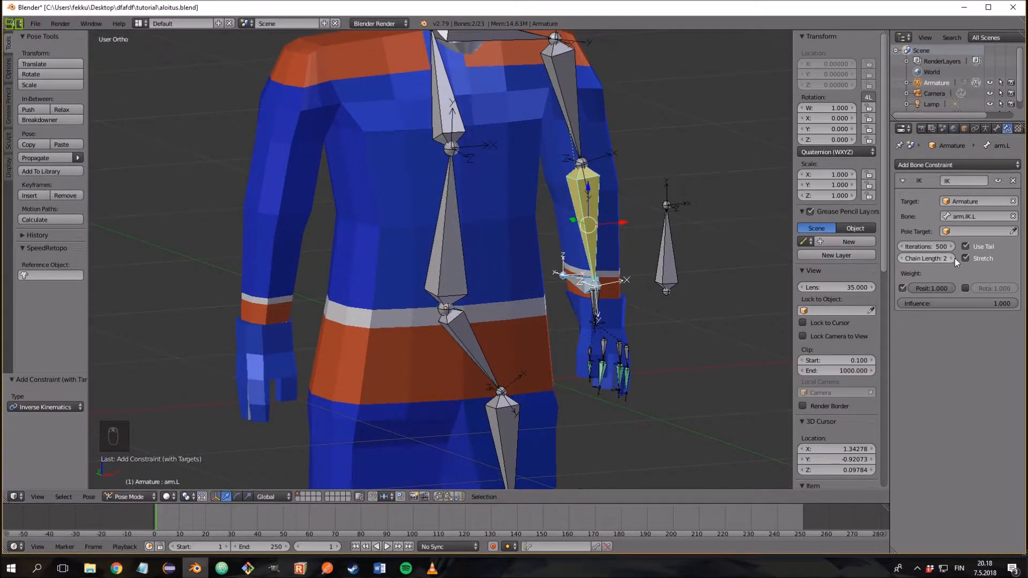
middle_click_drag(701, 233, 591, 242)
Step: Set the arm.L constraint's pole target to the Armature object with arm.POLE.L as the pole bone
scroll(621, 234, "down", 3)
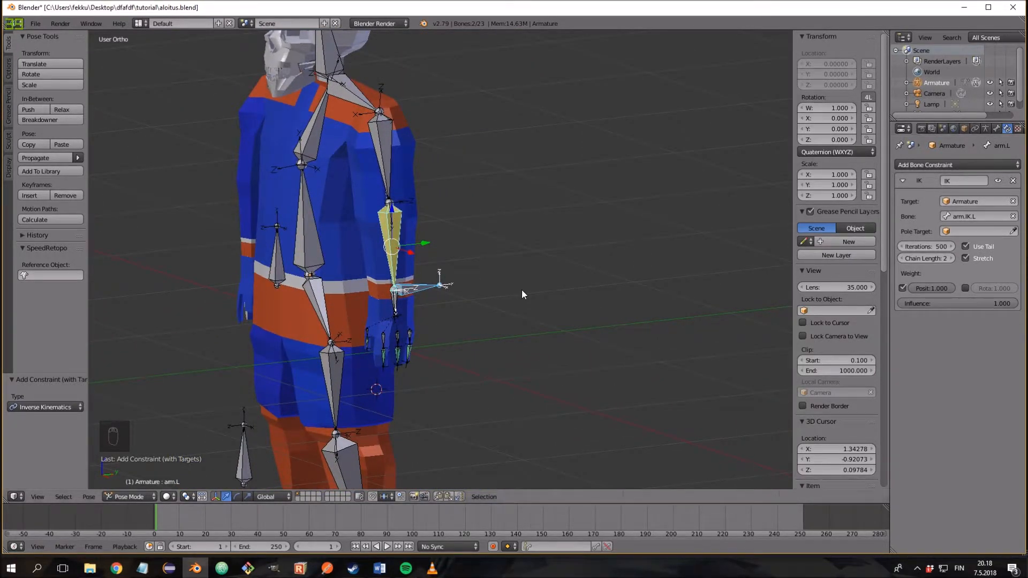
middle_click_drag(522, 290, 509, 233)
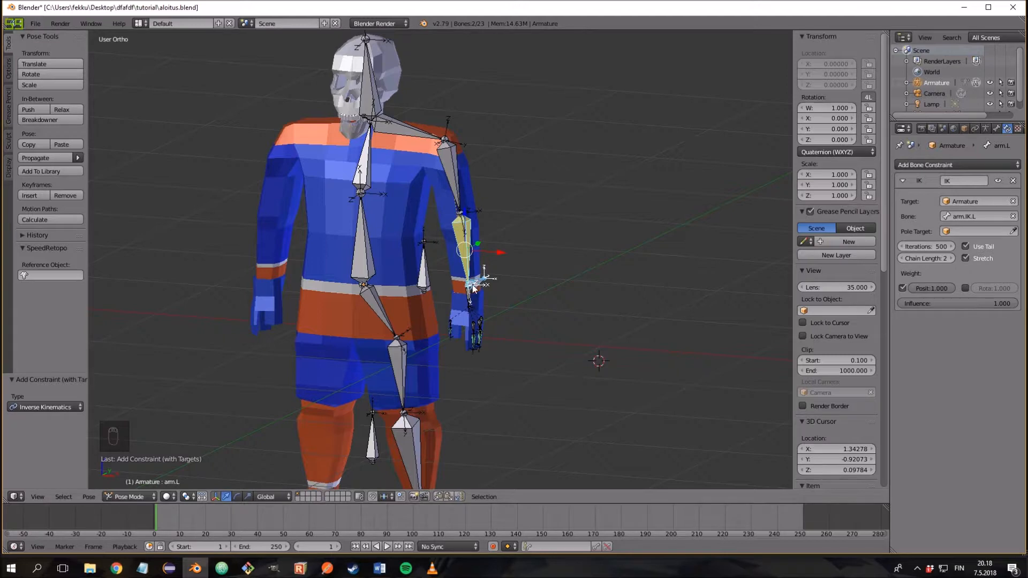
middle_click_drag(502, 268, 502, 284)
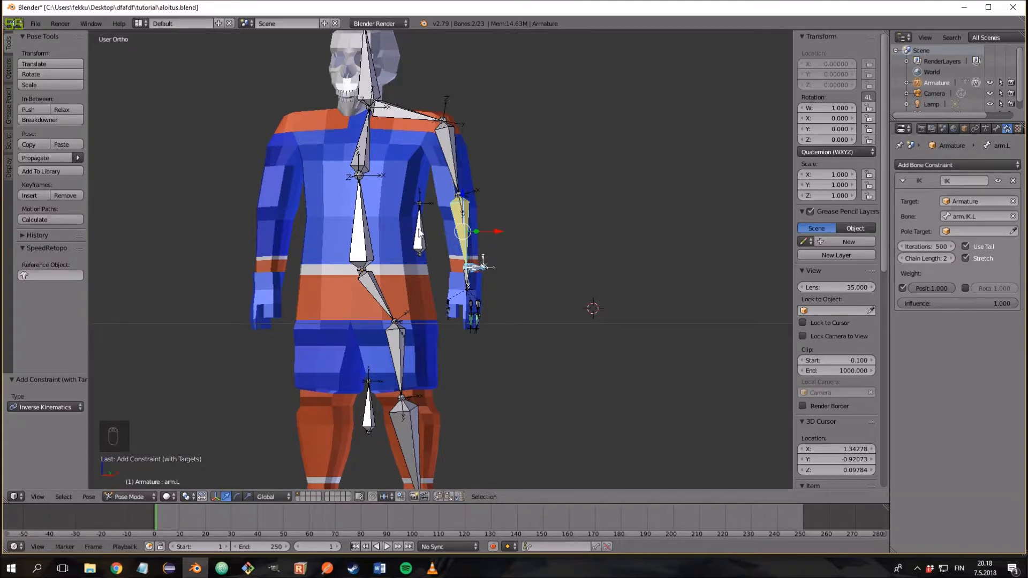
scroll(481, 278, "down", 5)
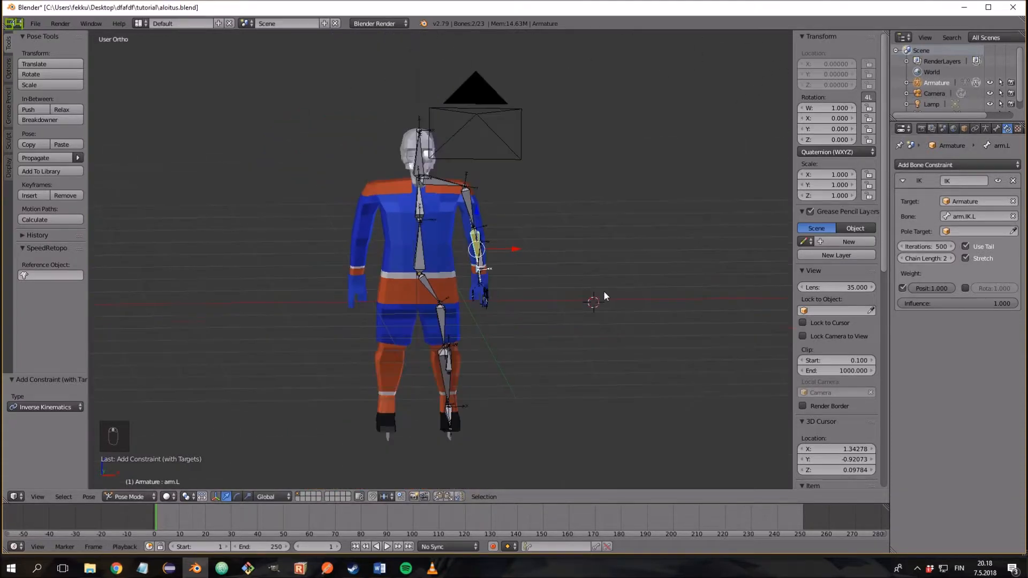
middle_click_drag(601, 291, 597, 319)
middle_click_drag(416, 300, 436, 255)
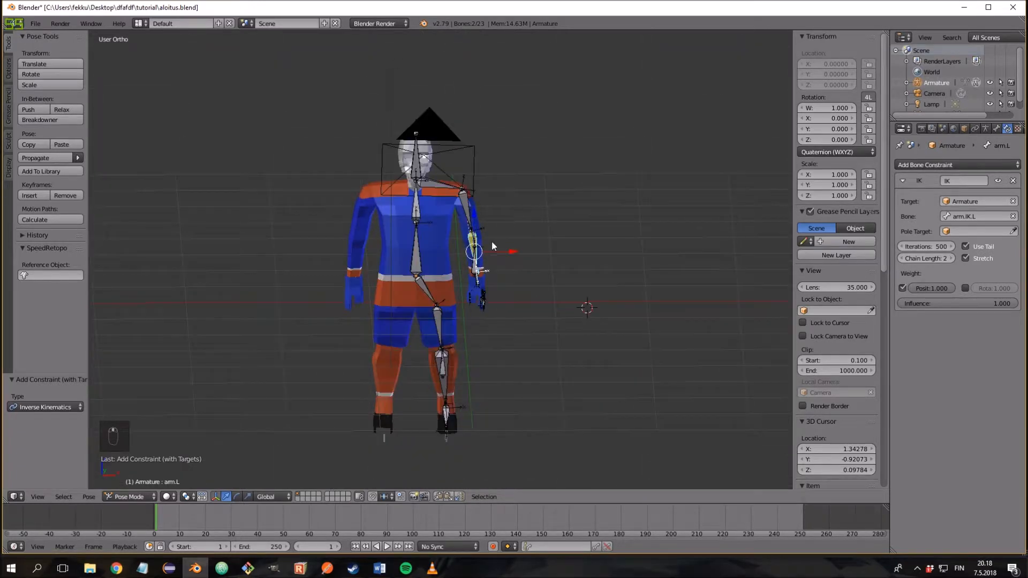
middle_click_drag(585, 269, 655, 274)
scroll(571, 256, "up", 5)
left_click(968, 234)
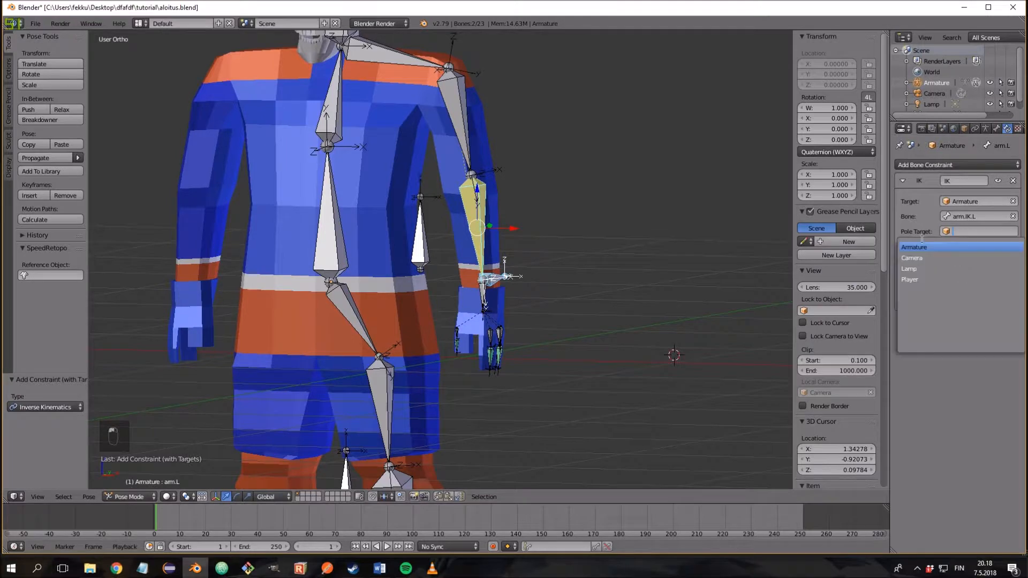
left_click(923, 249)
left_click(972, 247)
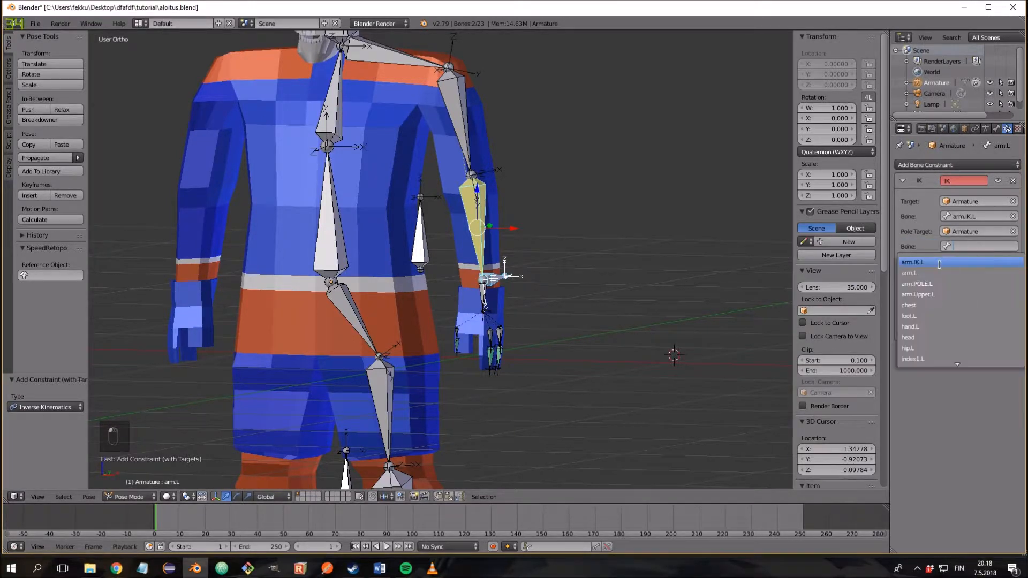
left_click(927, 285)
Step: Set the pole angle of the arm.L bone's IK constraint to about -88.3°
middle_click_drag(567, 303, 703, 234)
right_click(391, 274)
scroll(409, 236, "up", 6)
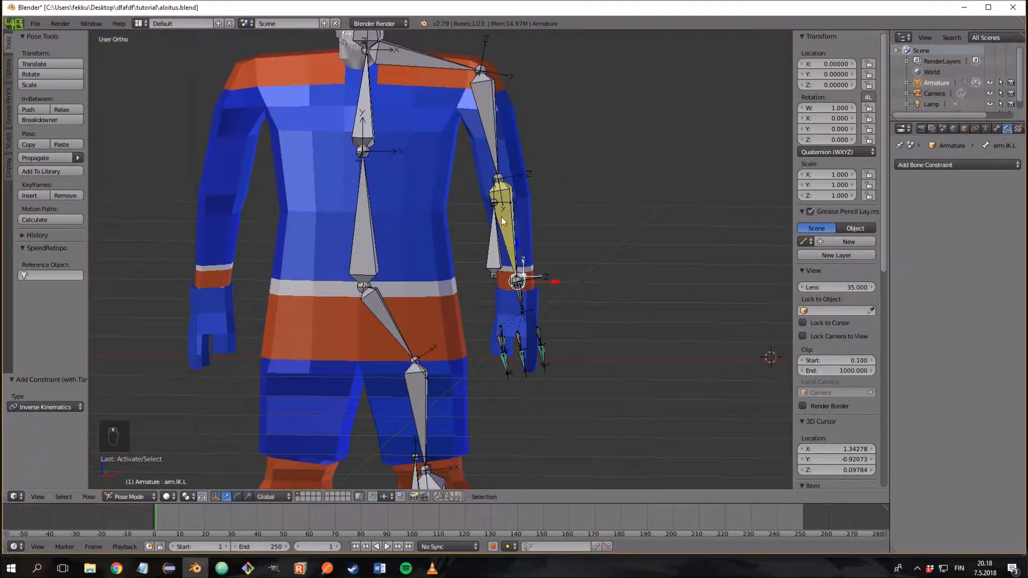
right_click(493, 202)
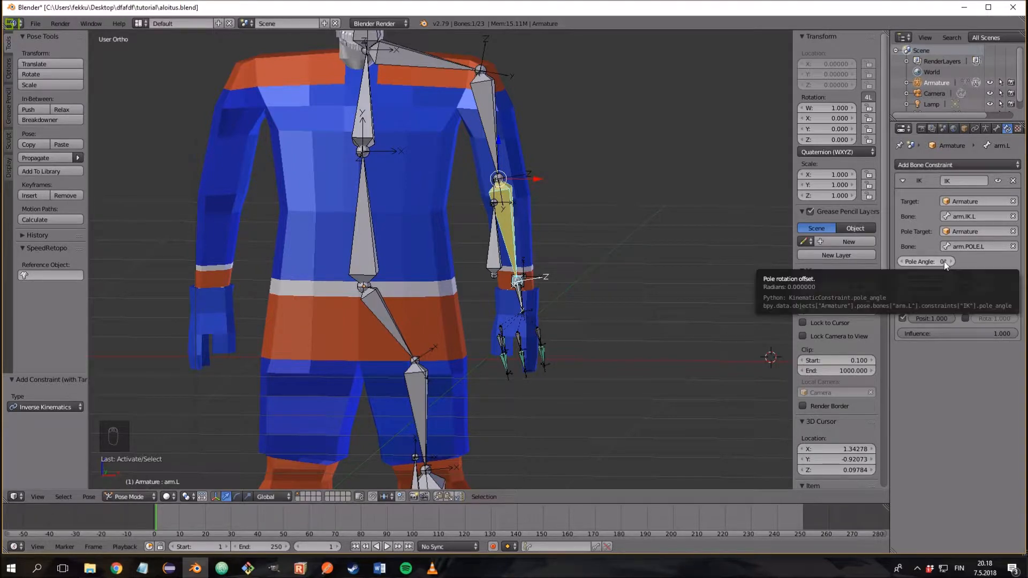
left_click_drag(940, 263, 918, 262)
Step: Test-move the arm.IK.L bone forward and upward in the right side view, cancelling the move
middle_click_drag(750, 313, 345, 272)
right_click(400, 277)
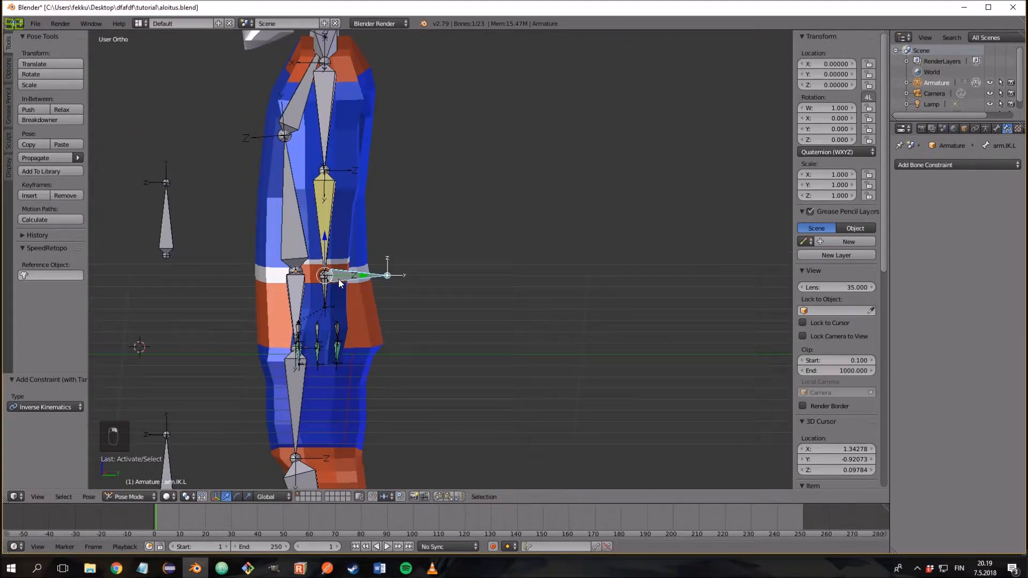
key("KP_3")
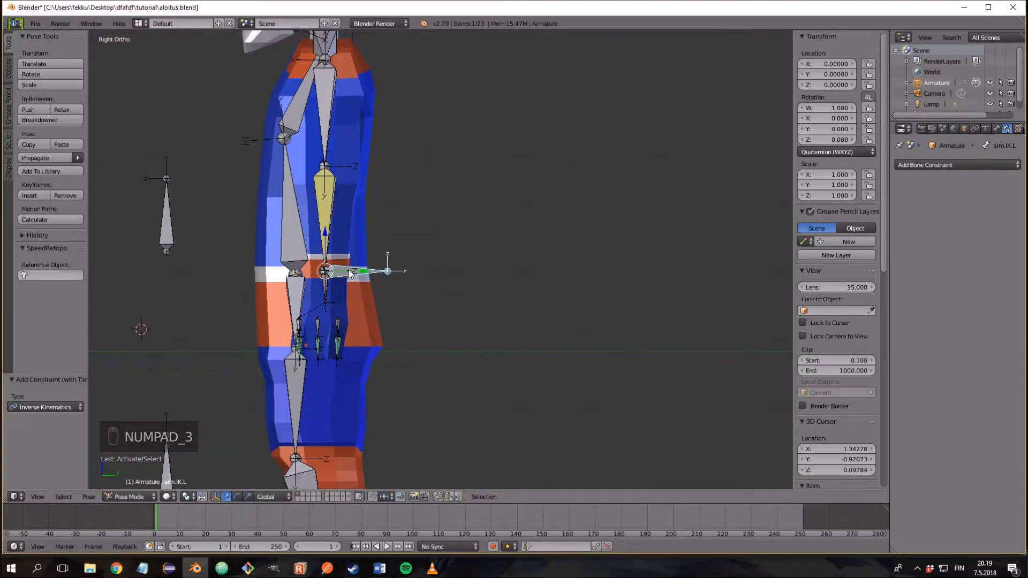
key("g")
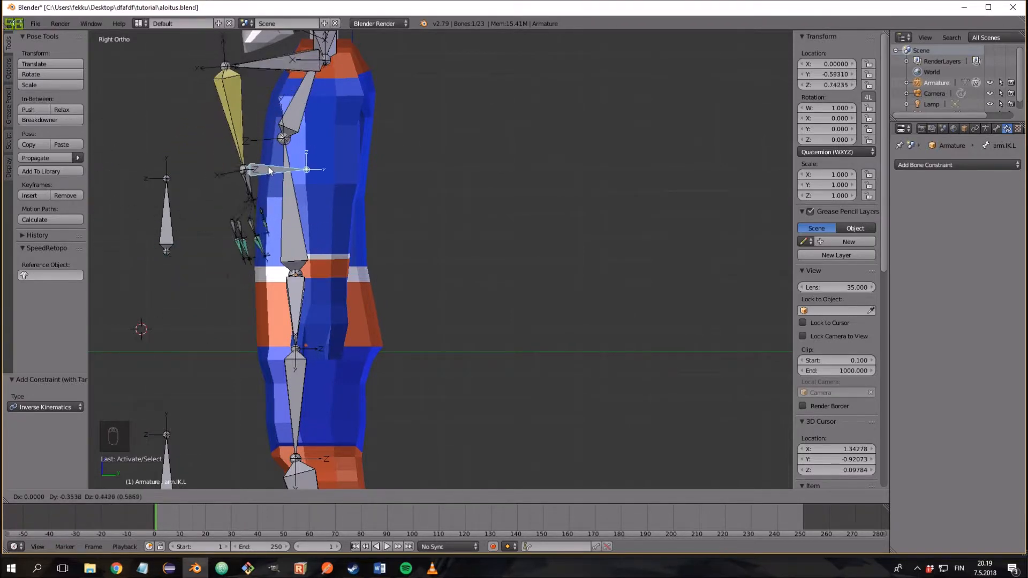
right_click(222, 271)
Step: Select the arm.L bone again and fine-tune its IK pole angle while checking the arm from the front
middle_click_drag(222, 271, 413, 284)
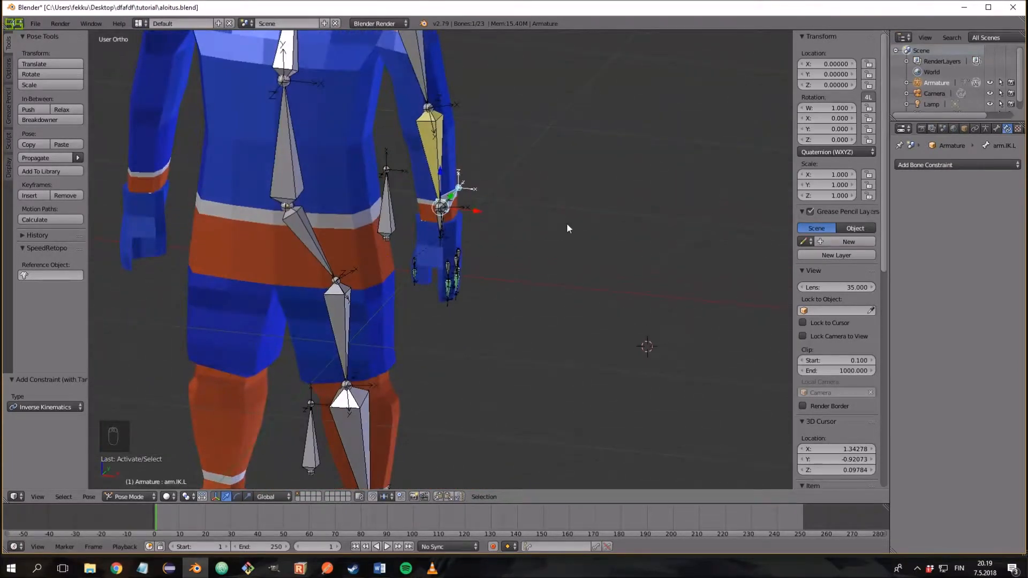
right_click(428, 147)
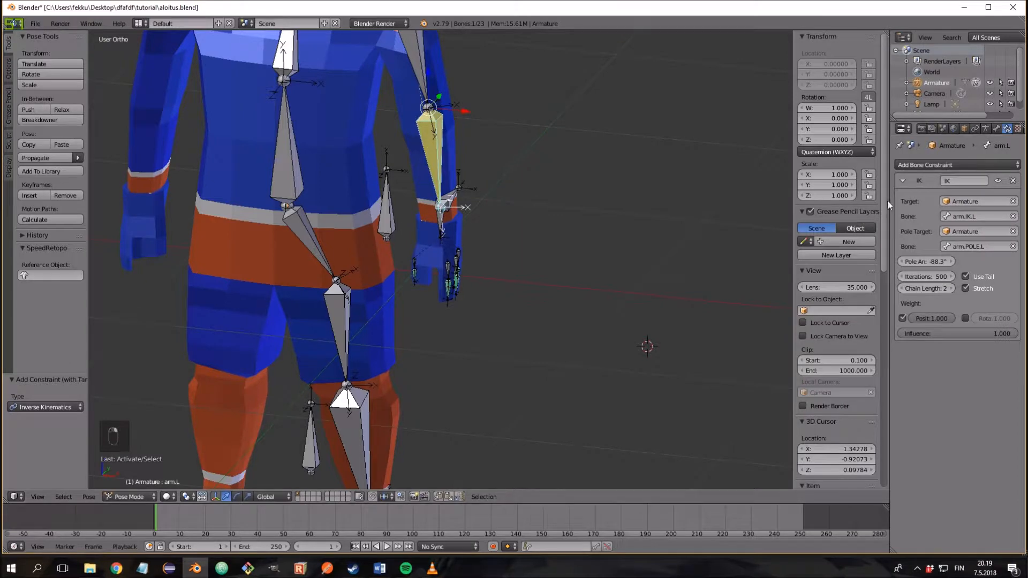
key("KP_1")
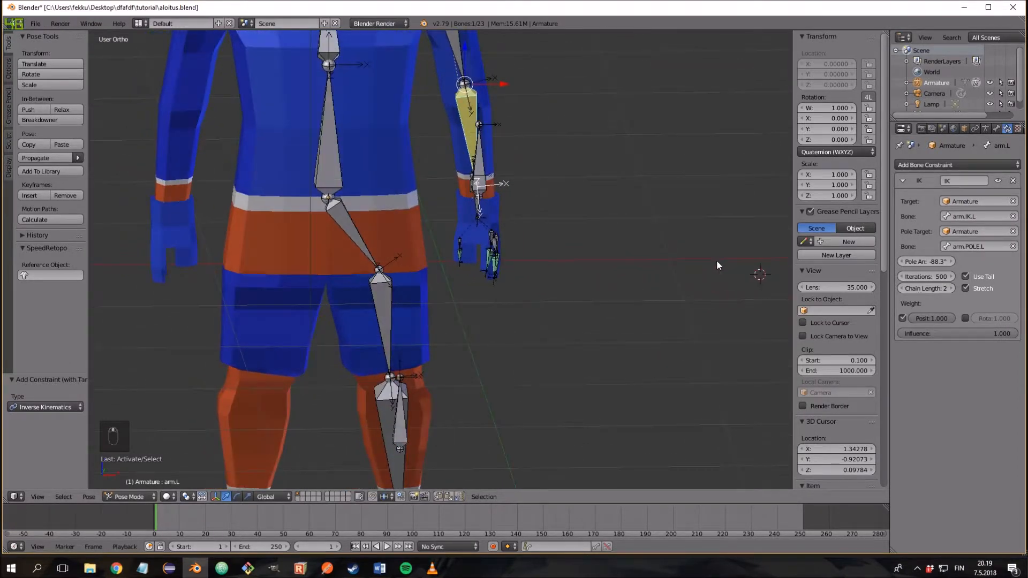
scroll(717, 260, "down", 3)
middle_click_drag(624, 252, 624, 299, "shift")
left_click_drag(933, 261, 928, 262)
Step: Move the arm.IK.L bone by about -0.106, -0.363, 0.379 to test how the arm bends
middle_click_drag(705, 287, 423, 235)
right_click(413, 263)
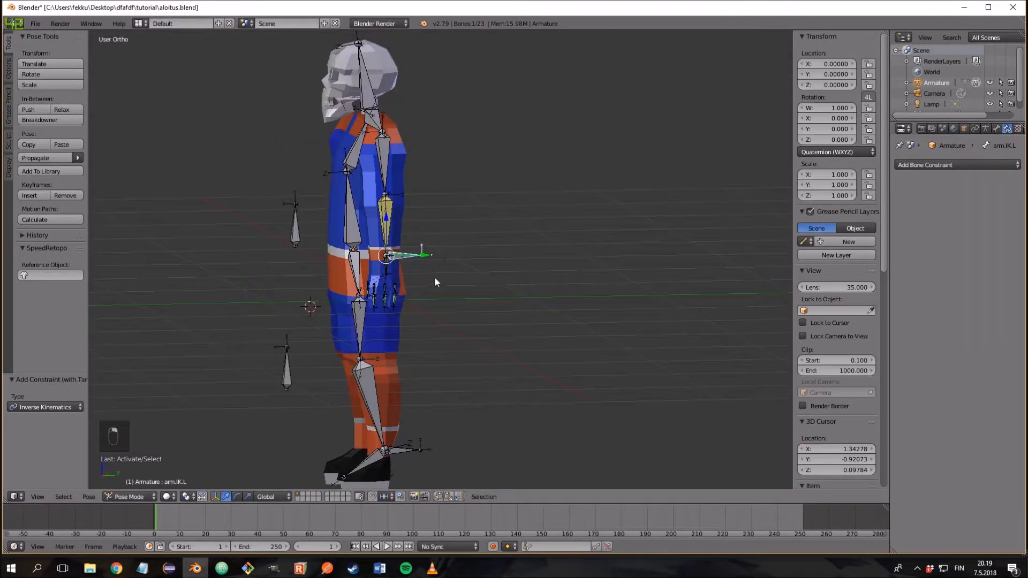
key("g")
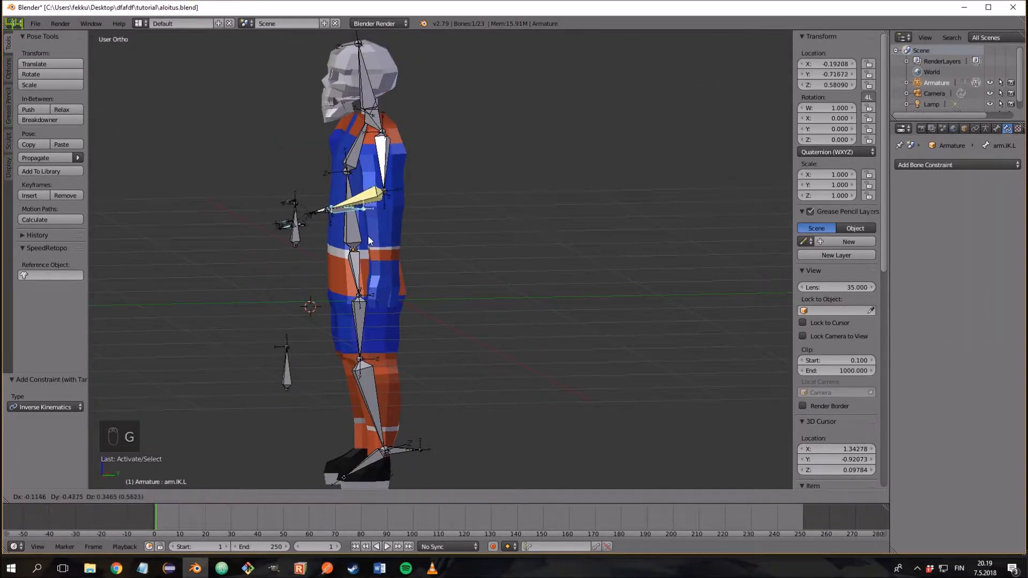
left_click(377, 231)
Step: Test-move the arm.POLE.L bone sideways to check the elbow direction, cancelling the move
middle_click_drag(377, 232, 471, 236)
right_click(427, 247)
key("g")
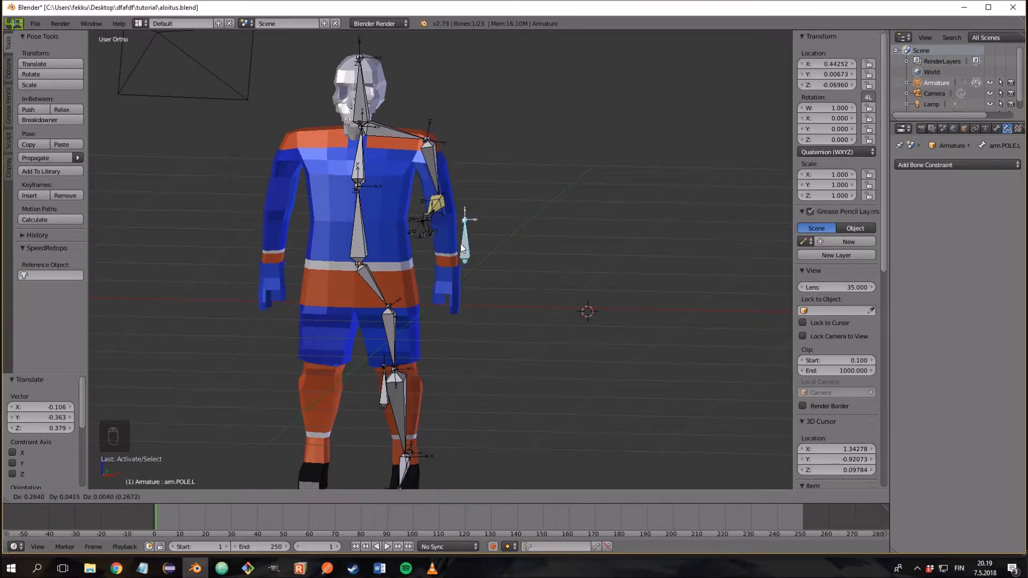
key("Escape")
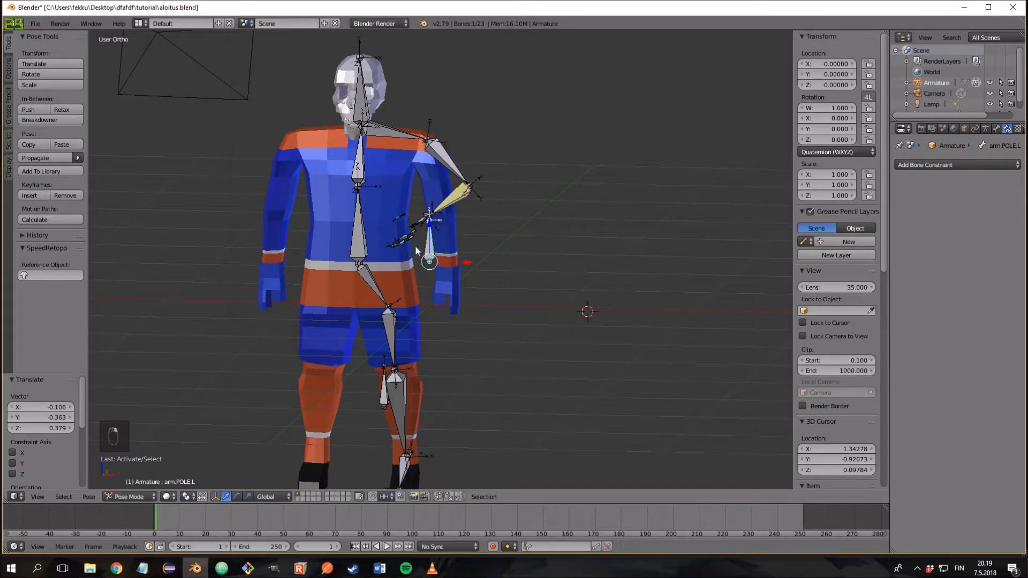
Step: Select all bones and clear their pose location to return the armature to its rest position
key("a")
key("a")
key("a")
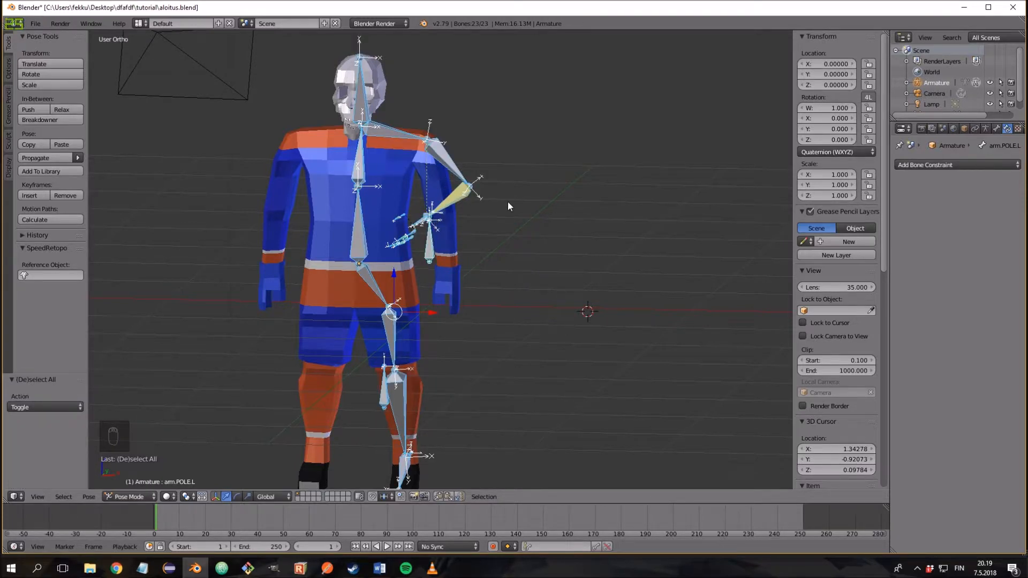
key("alt+g")
Step: Add an Inverse Kinematics constraint to the leg.L bone with leg.IK.L as its target
middle_click_drag(526, 242, 513, 273)
scroll(436, 284, "down", 3)
scroll(491, 301, "up", 4)
middle_click_drag(506, 373, 574, 323)
scroll(570, 322, "up", 2)
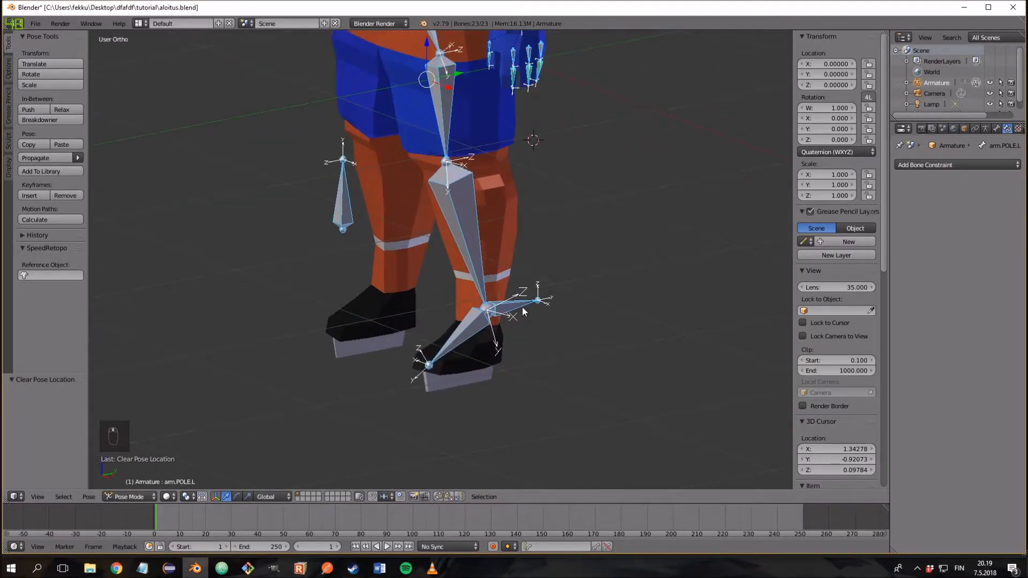
right_click(504, 310)
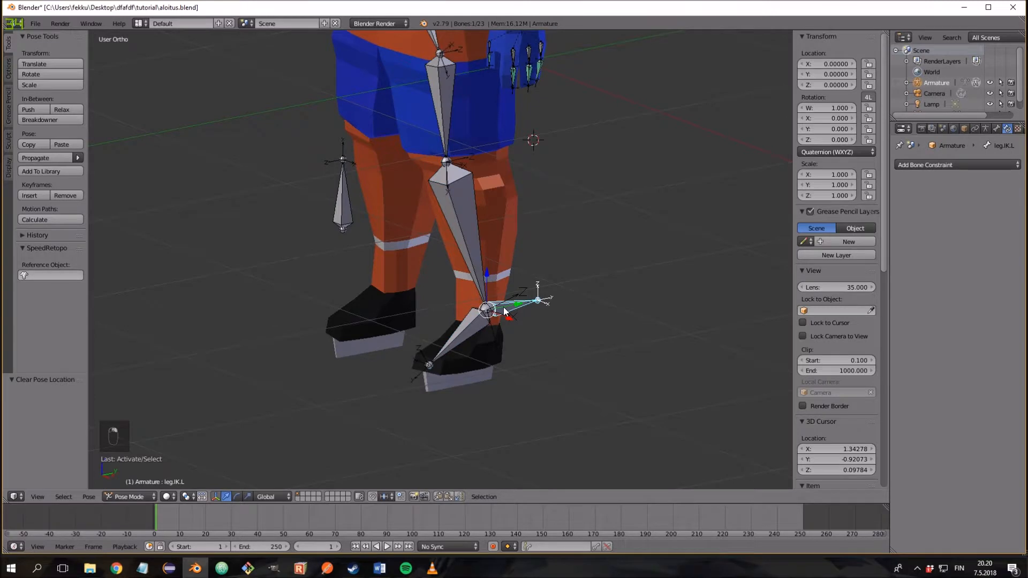
right_click(466, 257, "shift")
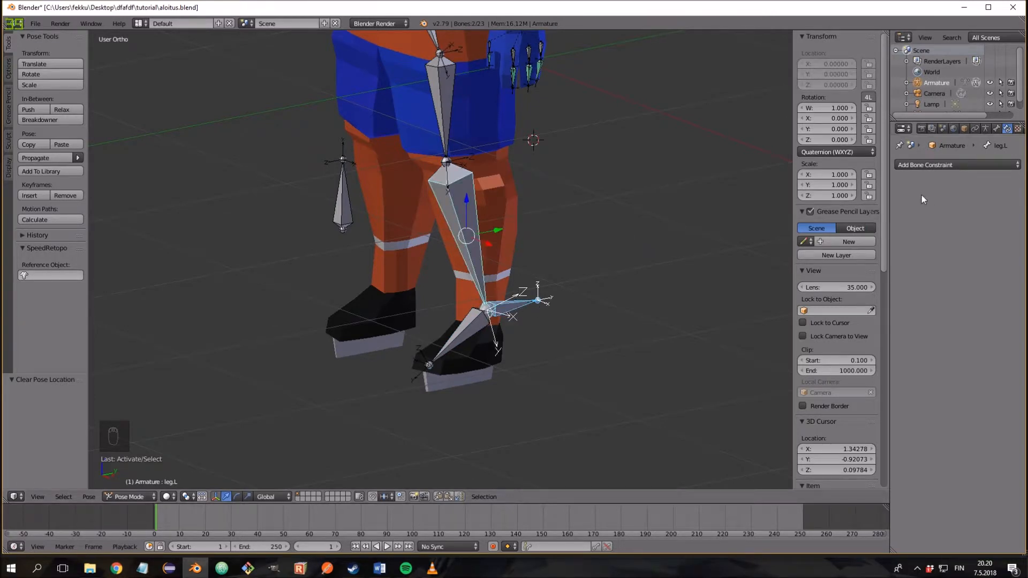
left_click(939, 166)
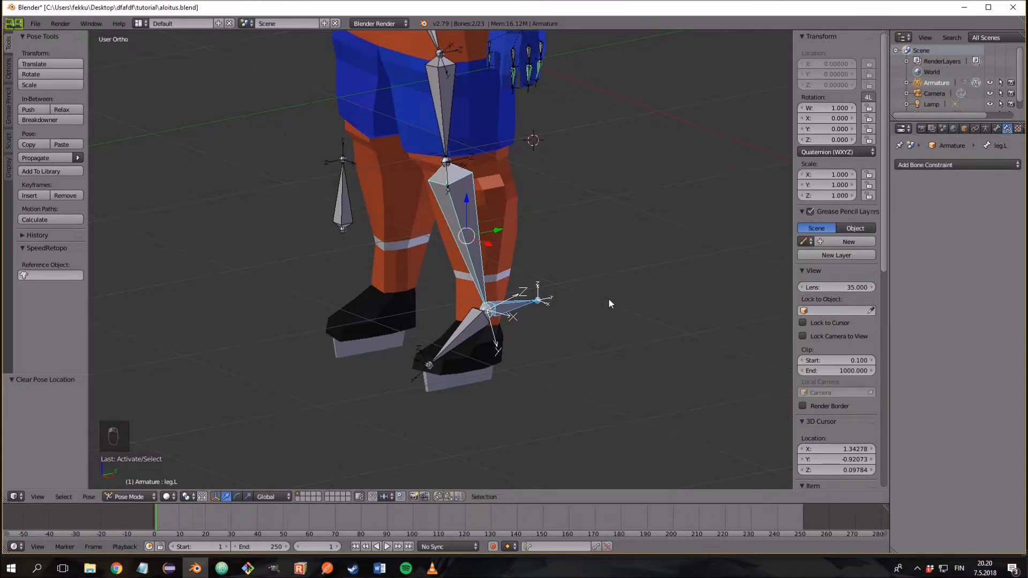
key("ctrl+shift+c")
left_click(608, 298)
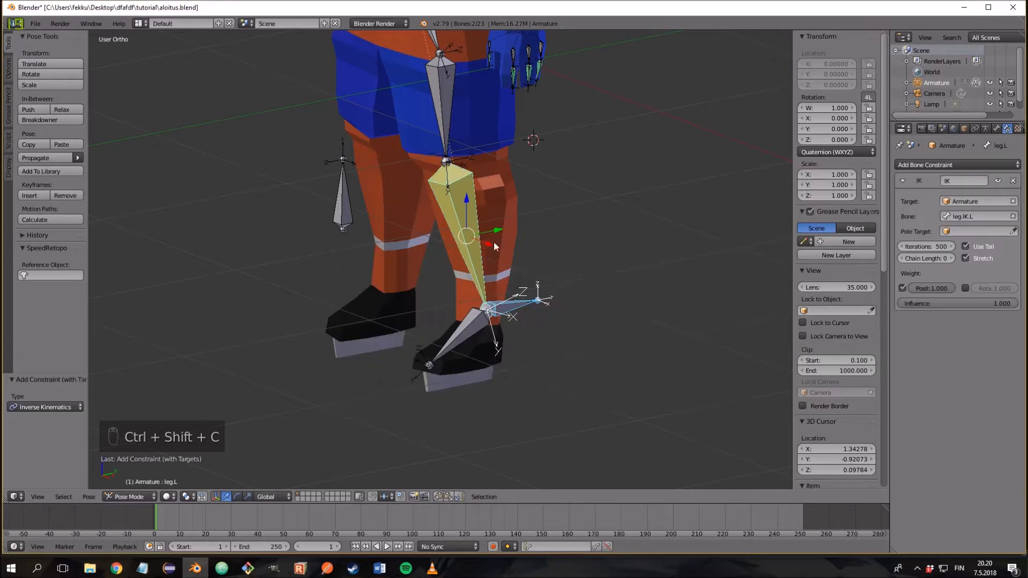
Step: Set the chain length of the leg.L bone's IK constraint to 2
middle_click_drag(599, 226, 585, 211)
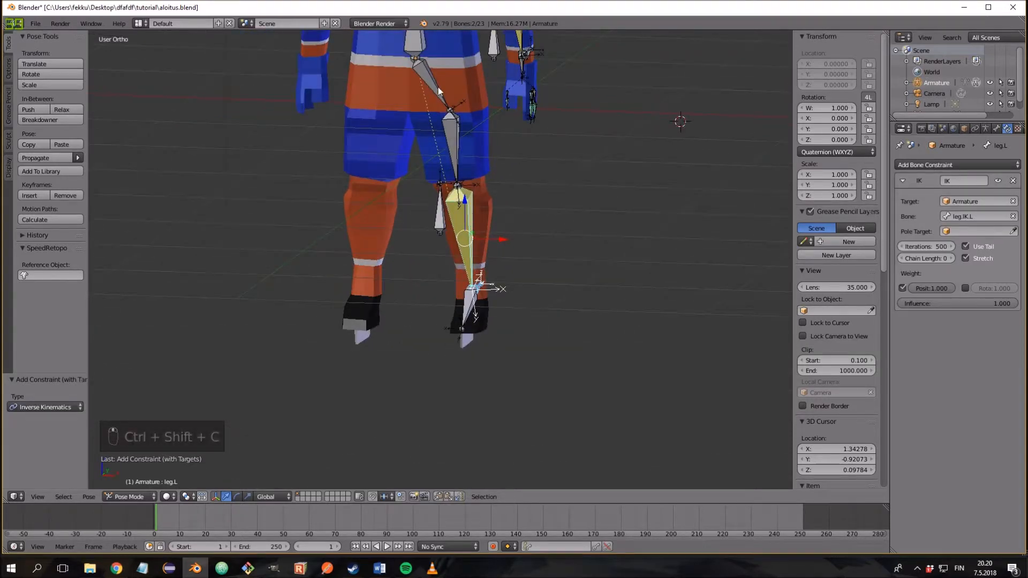
middle_click_drag(669, 241, 659, 233)
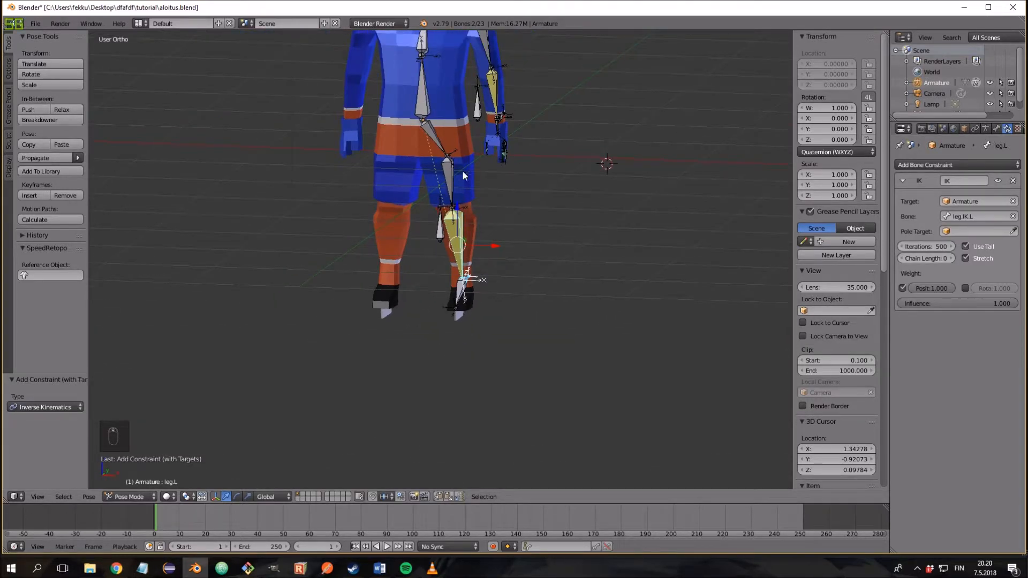
left_click(951, 258)
middle_click_drag(723, 249, 750, 264)
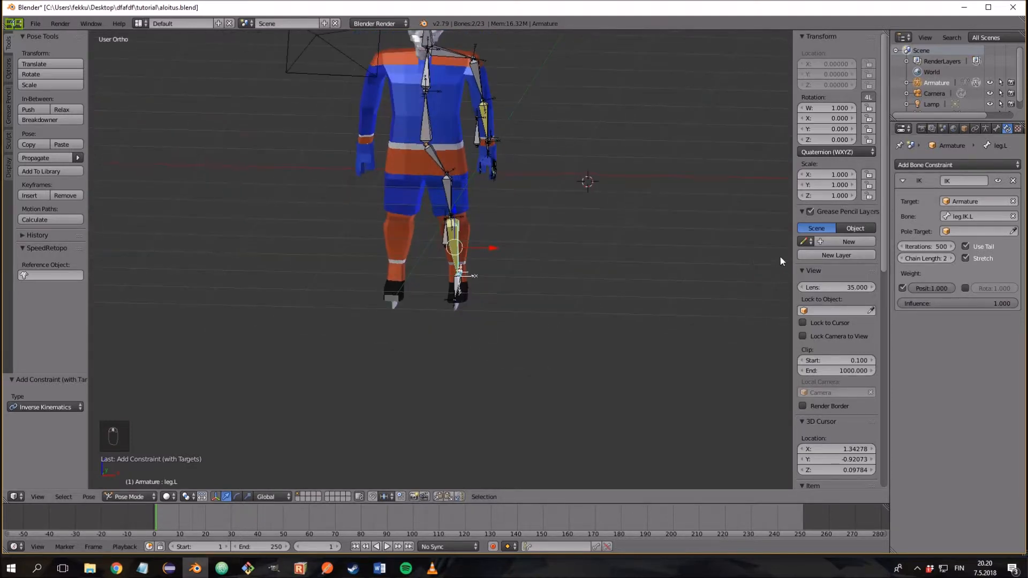
Step: Set the leg.L constraint's pole target to the Armature object with leg.POLE.L as the pole bone
left_click(969, 231)
left_click(958, 245)
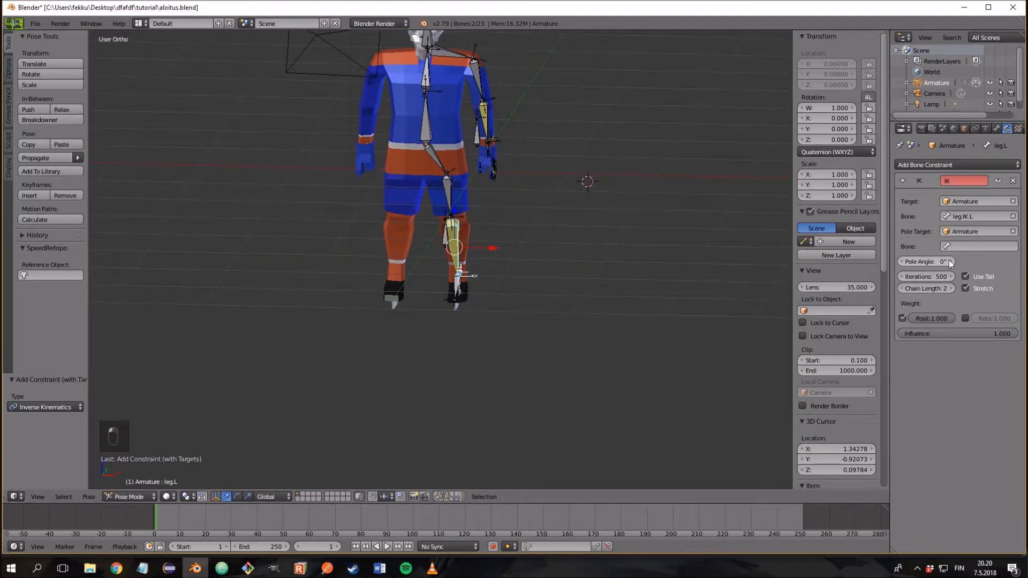
left_click(958, 246)
scroll(927, 321, "down", 10)
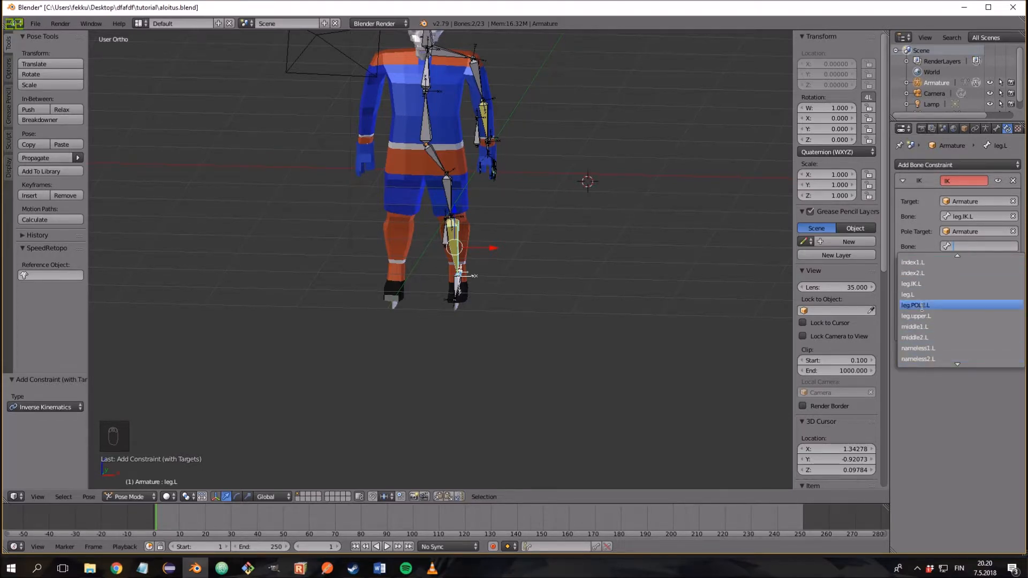
left_click(922, 305)
middle_click_drag(669, 297, 437, 234)
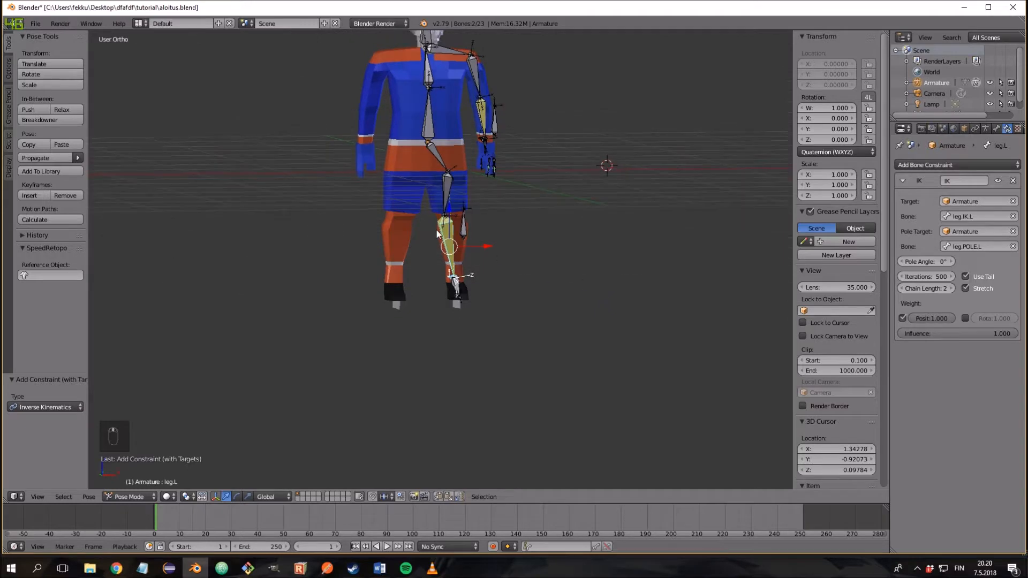
scroll(473, 262, "up", 6)
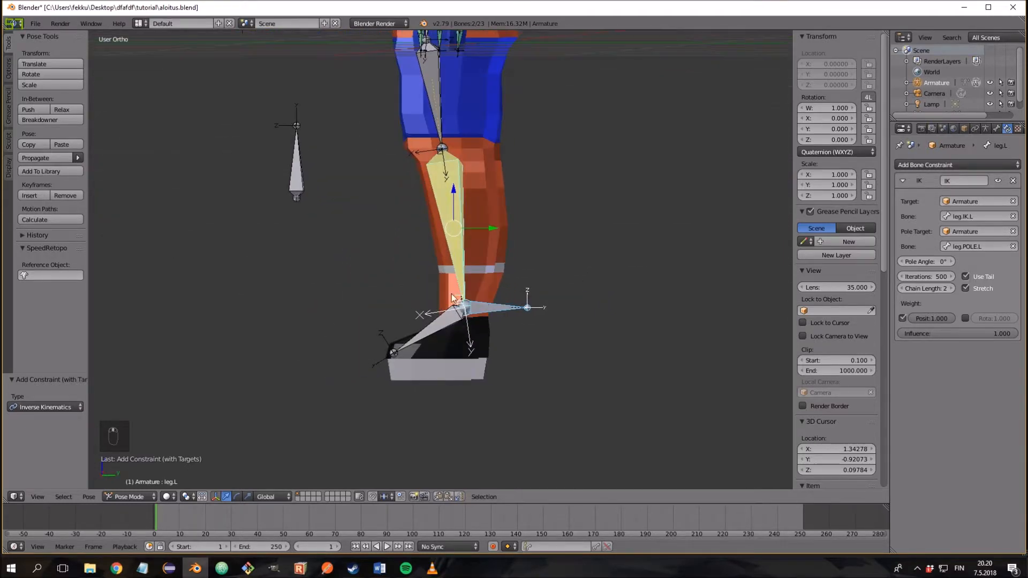
Step: Test the left leg's bend by moving the leg.IK.L bone, and clear the pose location of all bones
right_click(493, 308)
key("g")
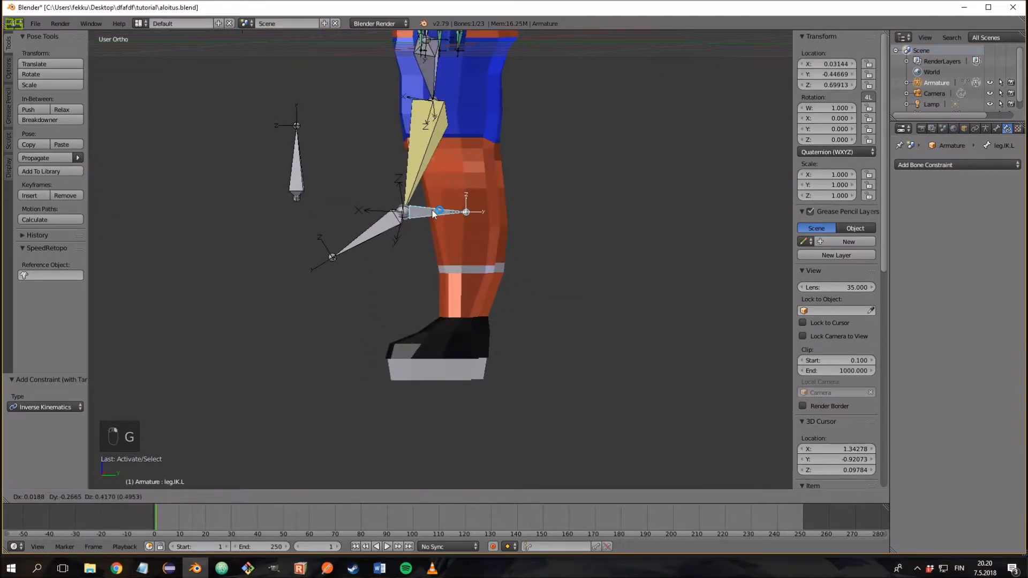
left_click(433, 231)
middle_click_drag(432, 230, 562, 241)
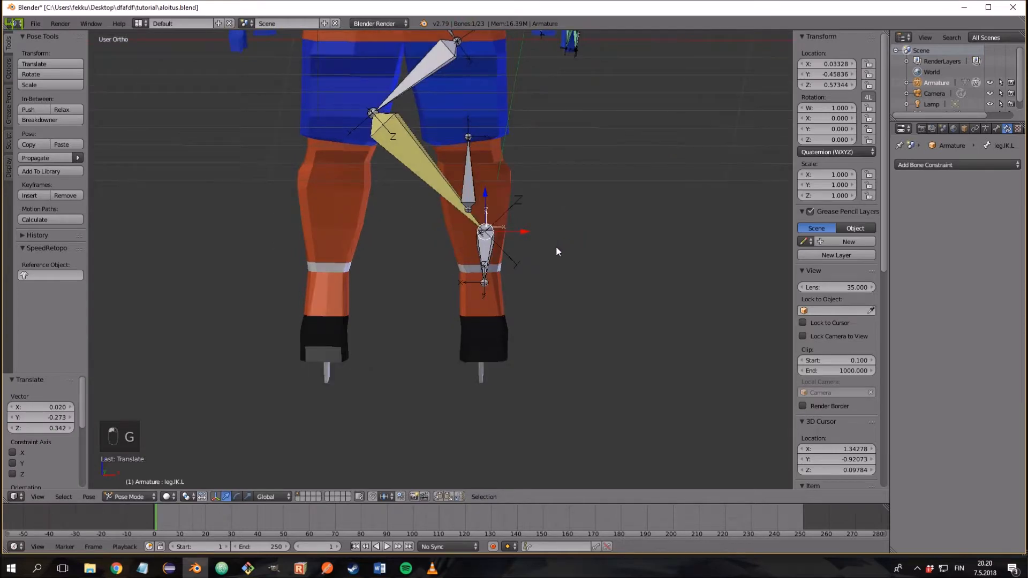
key("a")
key("a")
key("a")
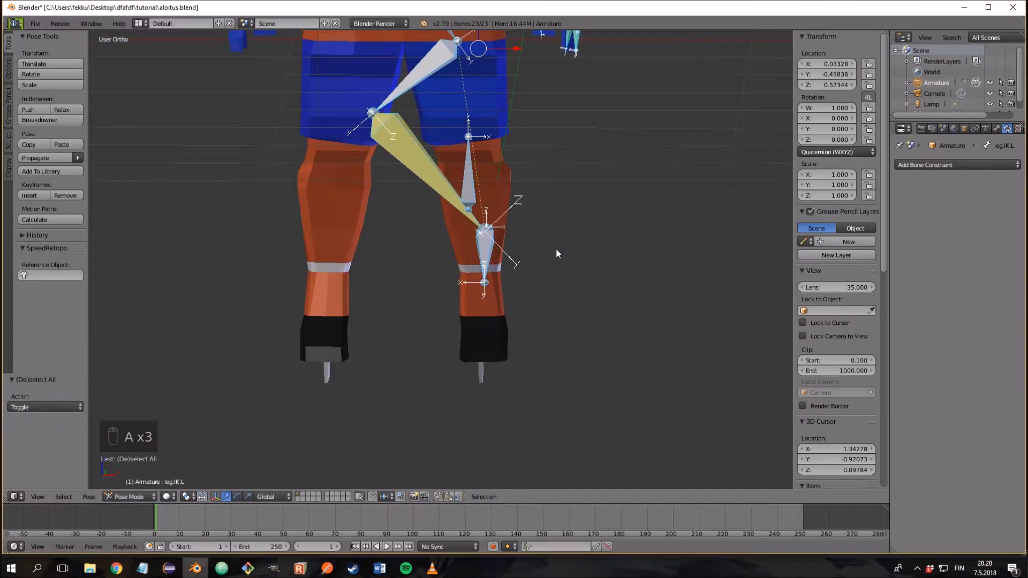
key("alt+g")
Step: Set the pole angle of the leg.L bone's IK constraint to about -105.3°
middle_click_drag(548, 268, 574, 258)
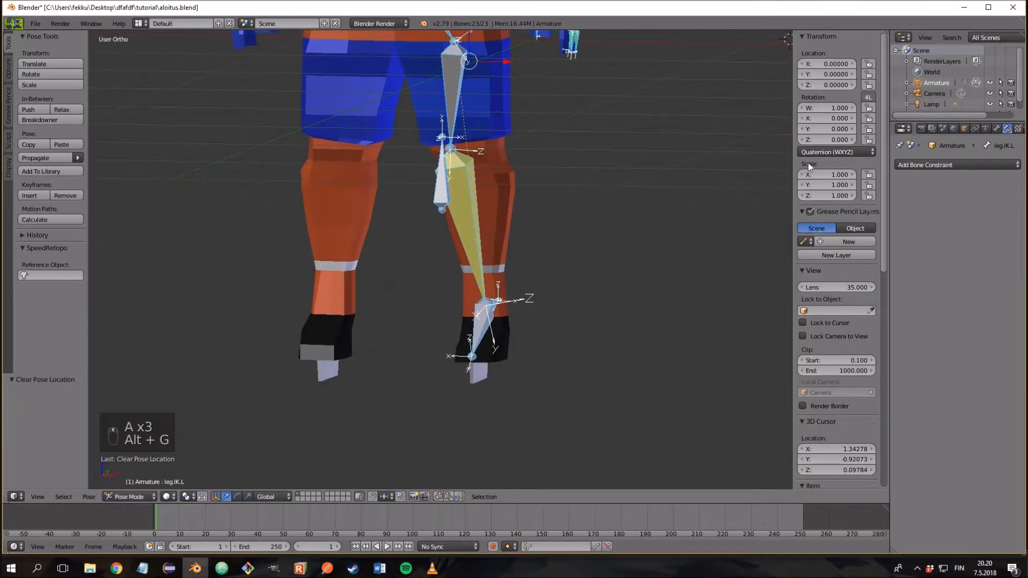
right_click(452, 197)
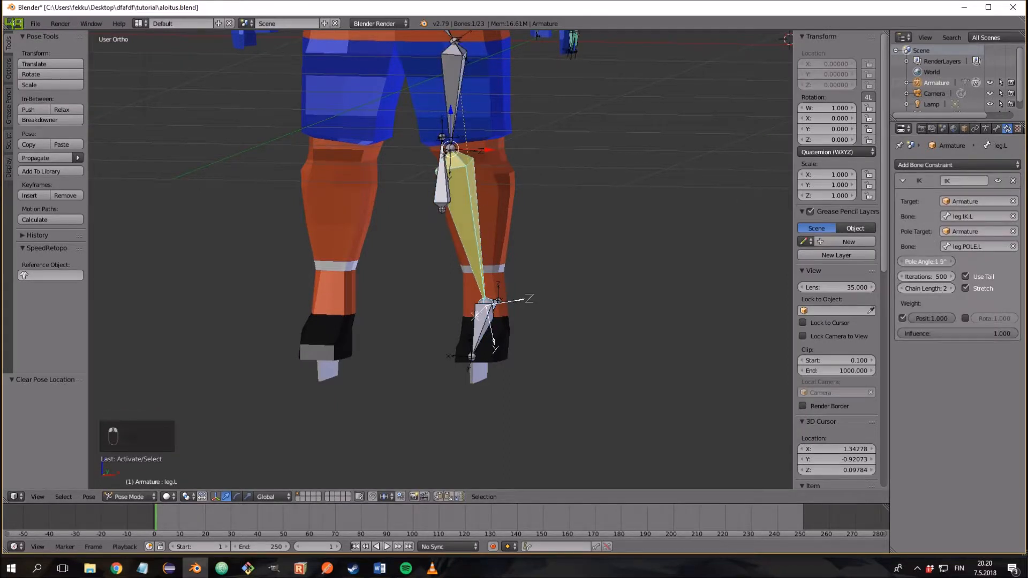
left_click_drag(925, 261, 886, 261)
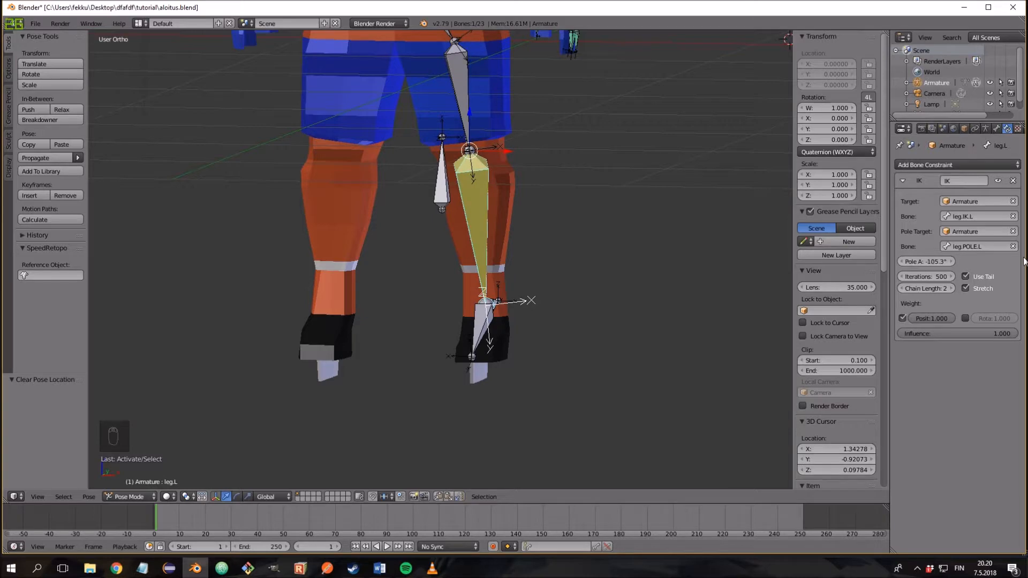
Step: Try moving the leg.IK.L bone in the right side view to check the knee's bending direction
middle_click_drag(741, 282, 621, 277)
key("KP_3")
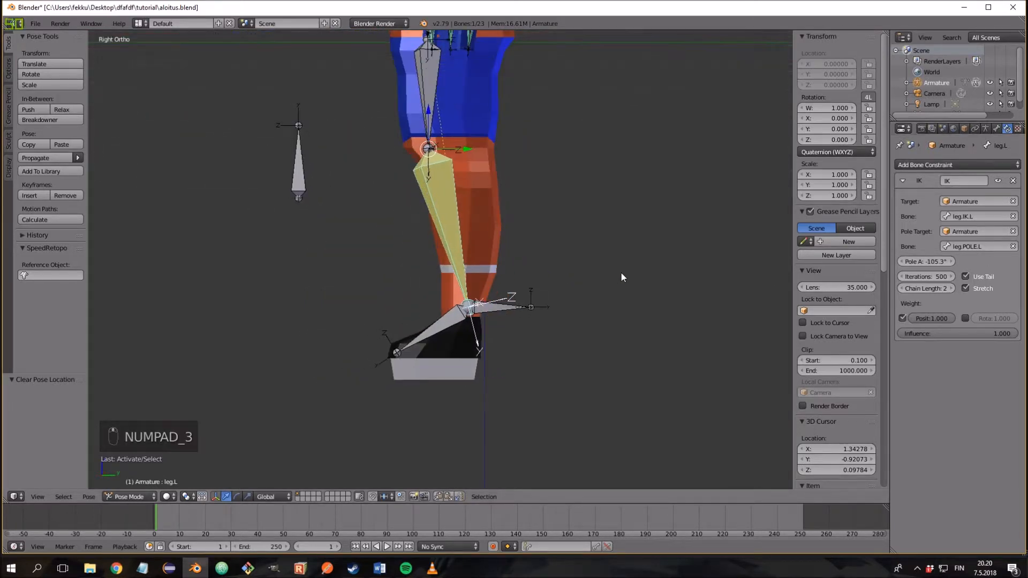
right_click(506, 298)
key("g")
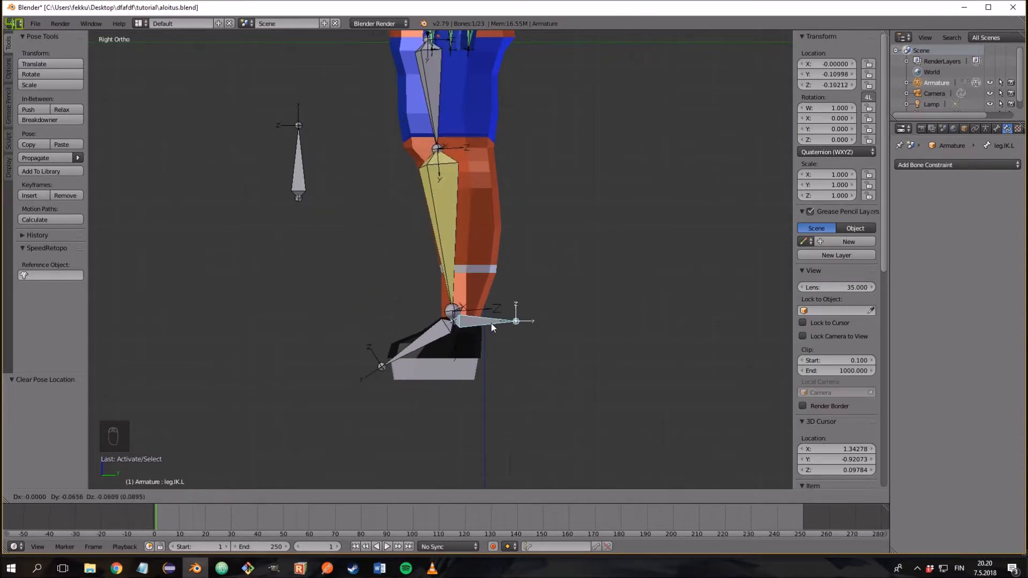
right_click(461, 303)
middle_click_drag(480, 306, 586, 368)
scroll(579, 317, "down", 4)
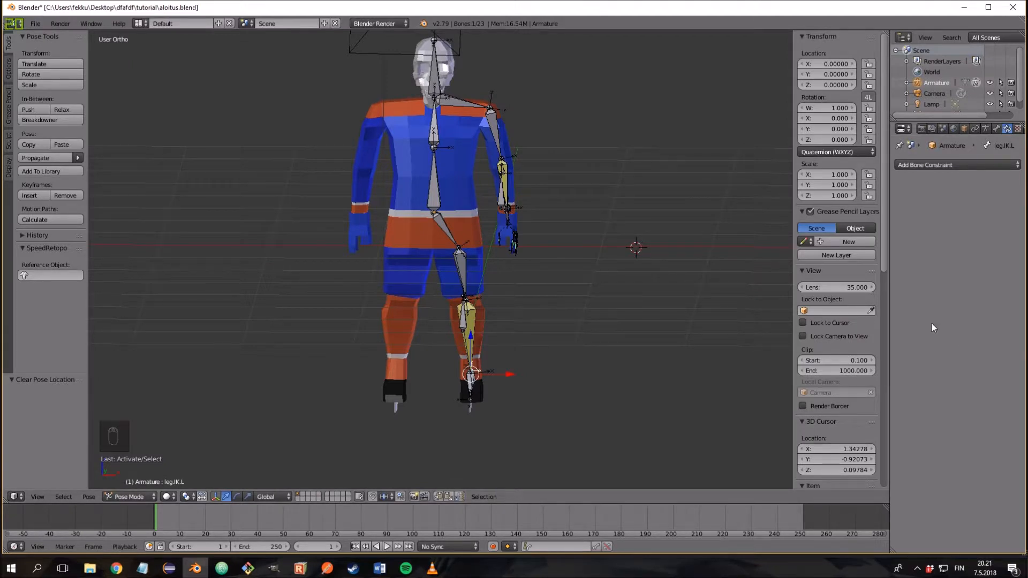
Step: Try moving the stomach bone in Pose Mode to check which bones follow it
middle_click_drag(541, 268, 533, 252)
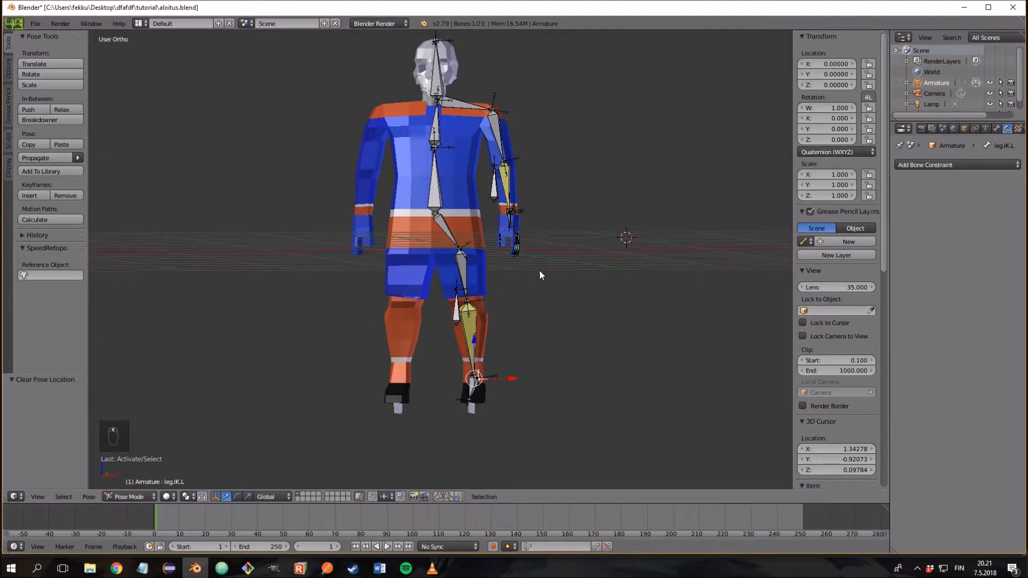
middle_click_drag(503, 244, 542, 250)
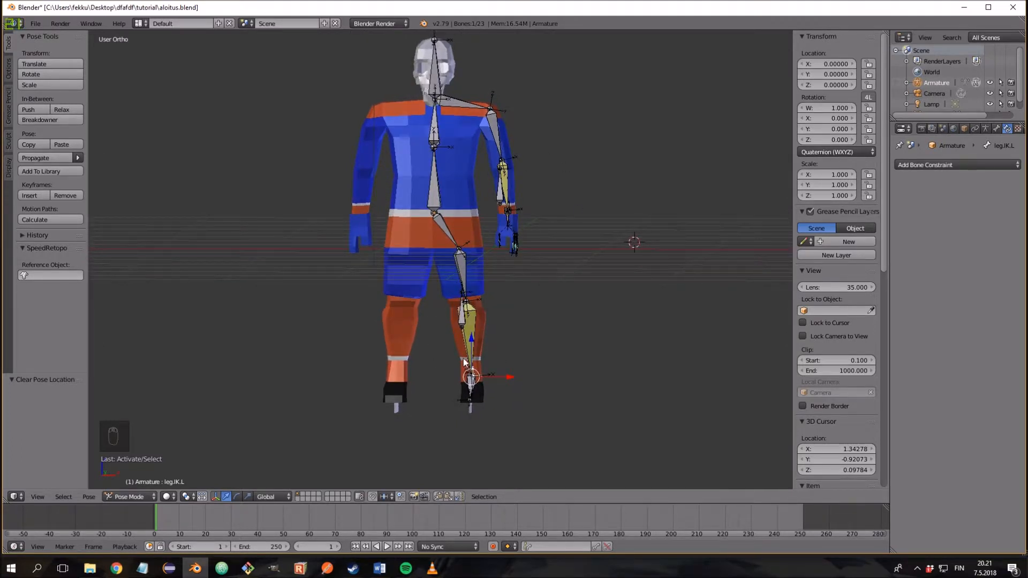
right_click(438, 206)
key("Tab")
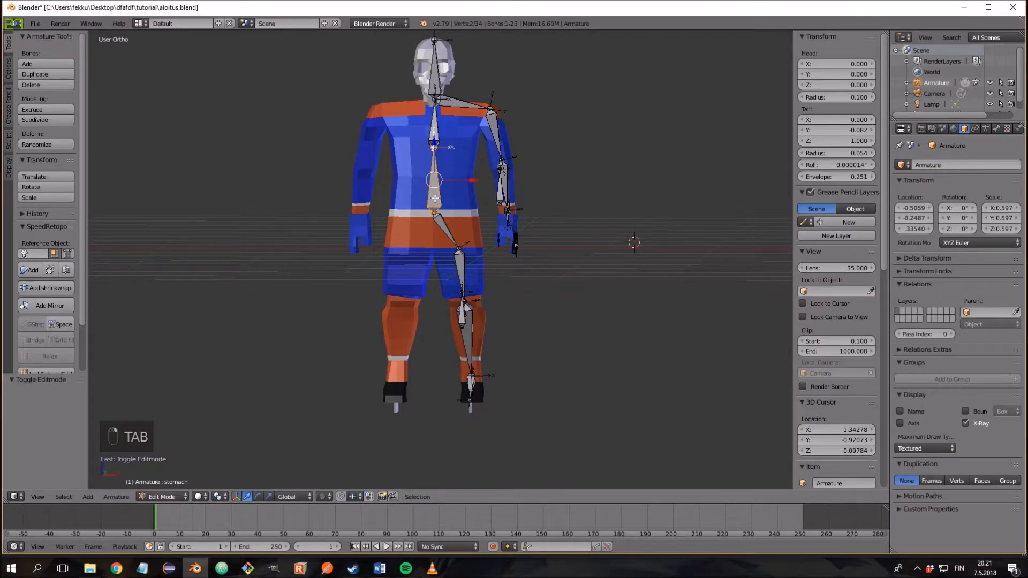
key("Tab")
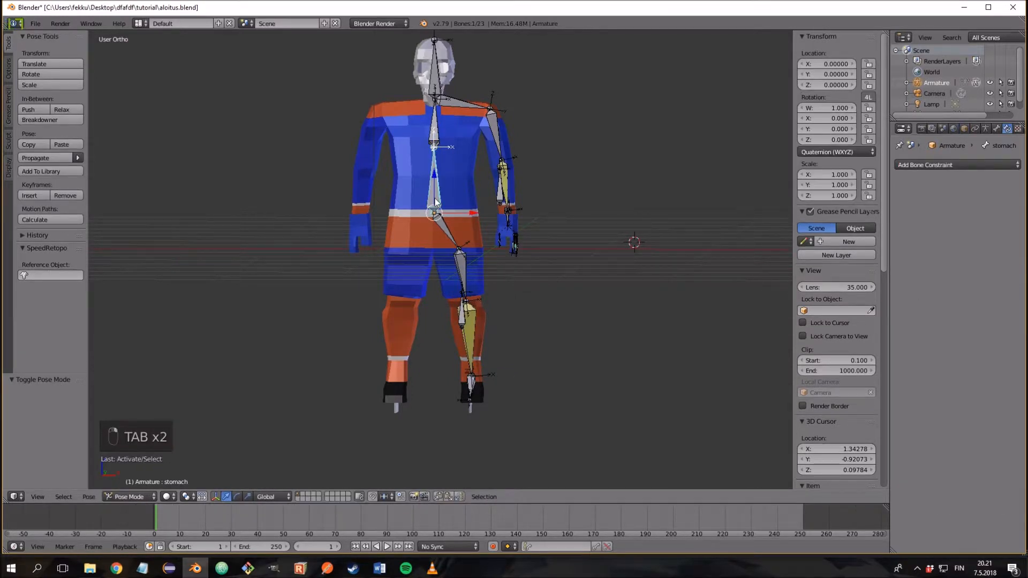
key("g")
right_click(436, 221)
Step: Try parenting the hip.L bone to the stomach bone as Connected in Edit Mode, and undo it
key("Tab")
right_click(440, 224)
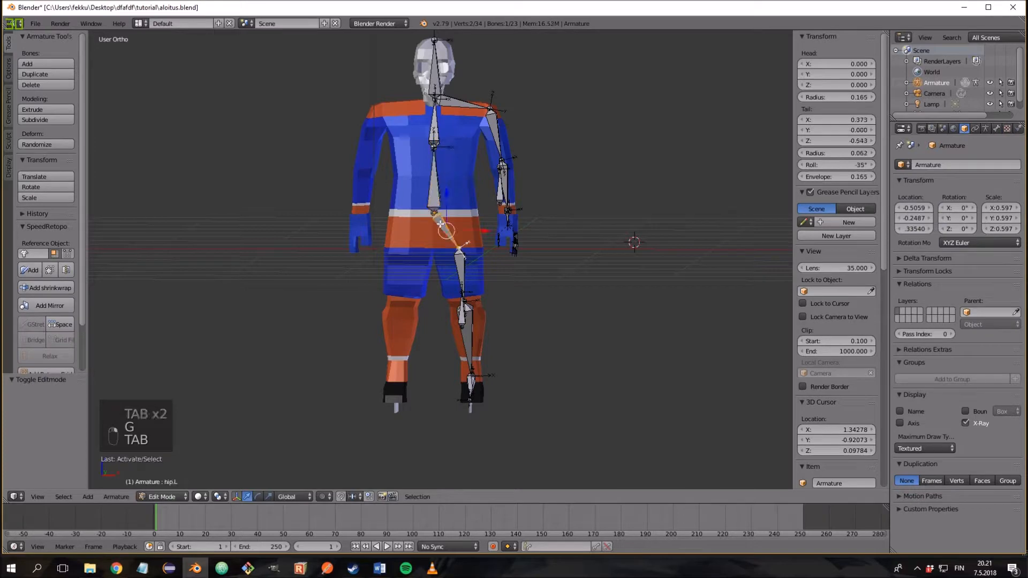
right_click(440, 225)
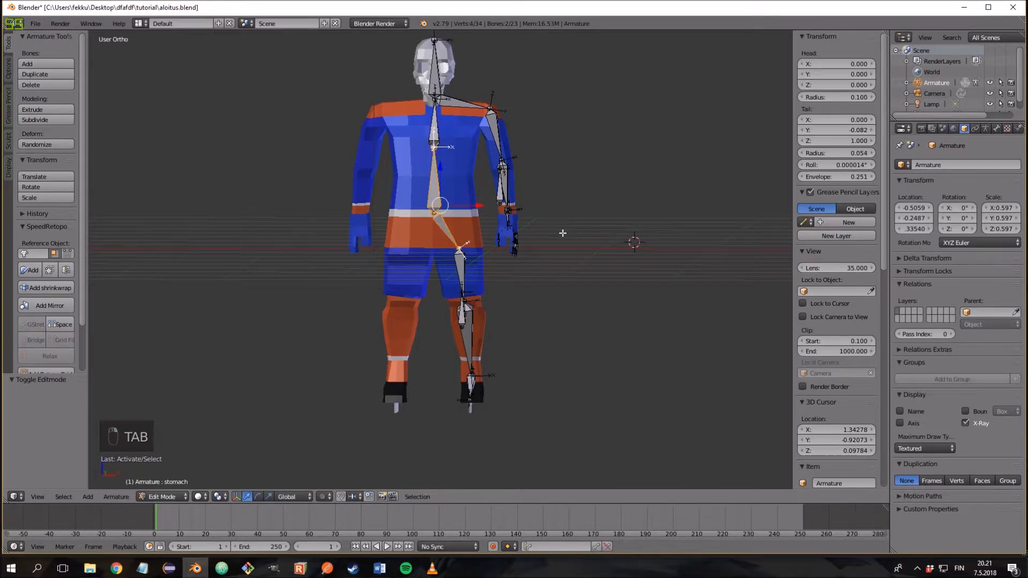
key("ctrl+p")
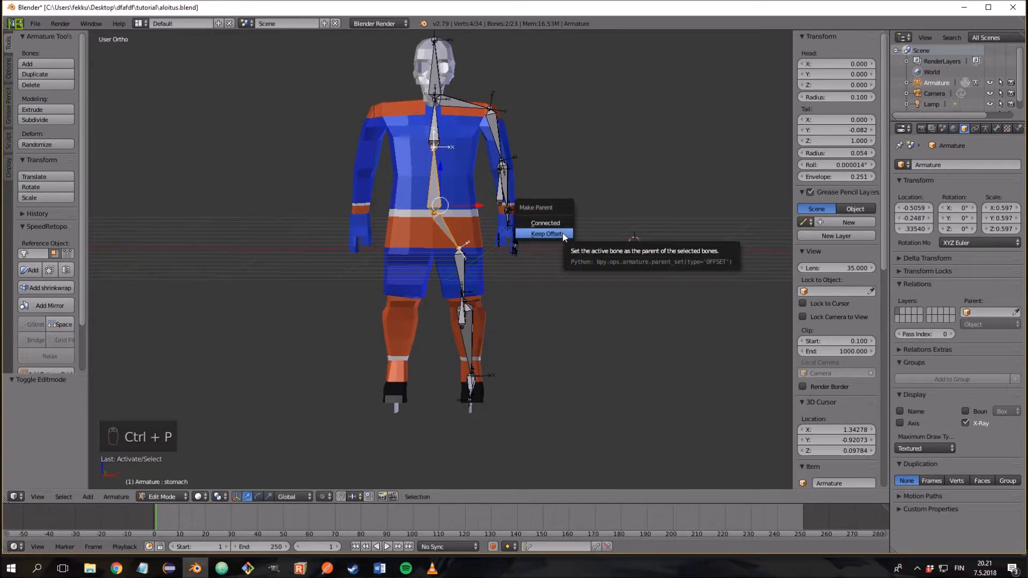
left_click(563, 223)
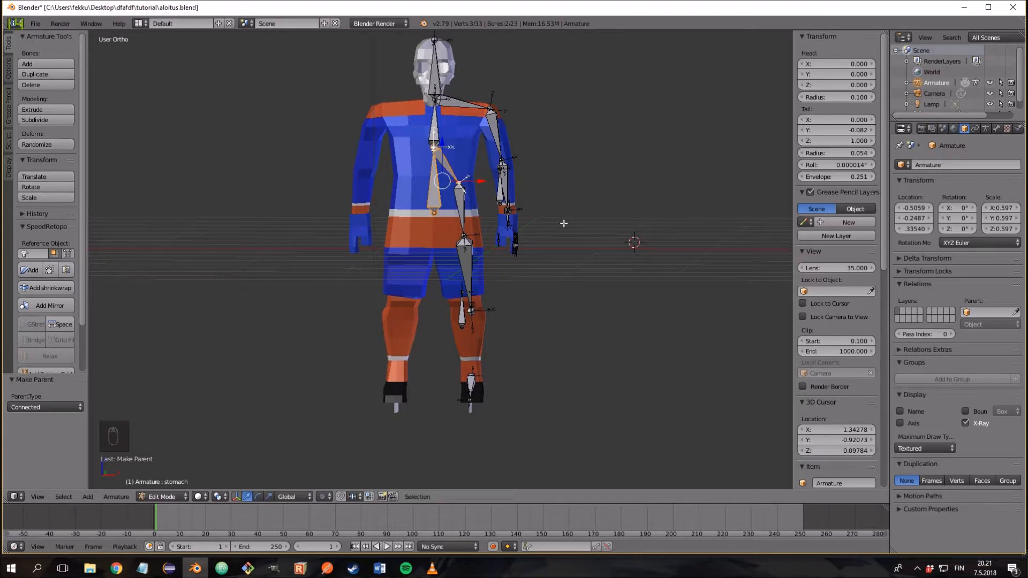
key("ctrl+z")
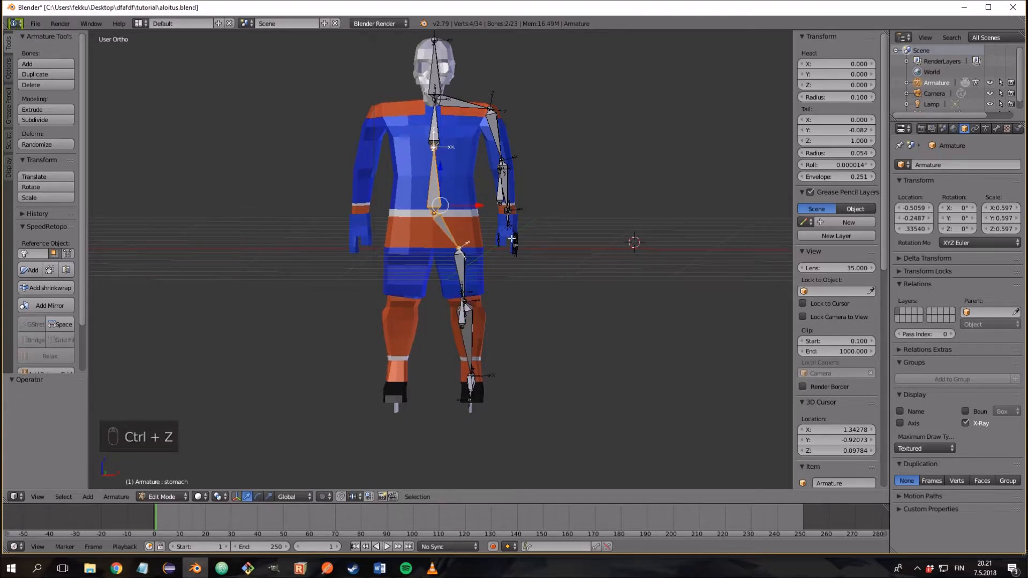
Step: Parent the hip.L bone to the stomach bone with Keep Offset and return to Pose Mode
right_click(442, 228)
key("ctrl+p")
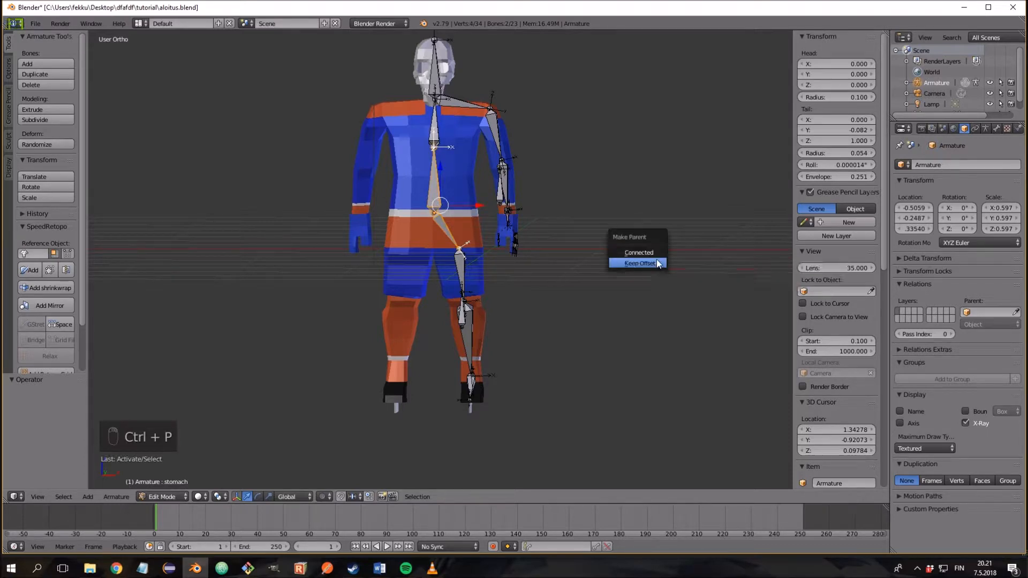
left_click(658, 261)
key("Tab")
Step: Try moving the stomach bone downward to check how the hip and IK limbs respond
right_click(437, 182)
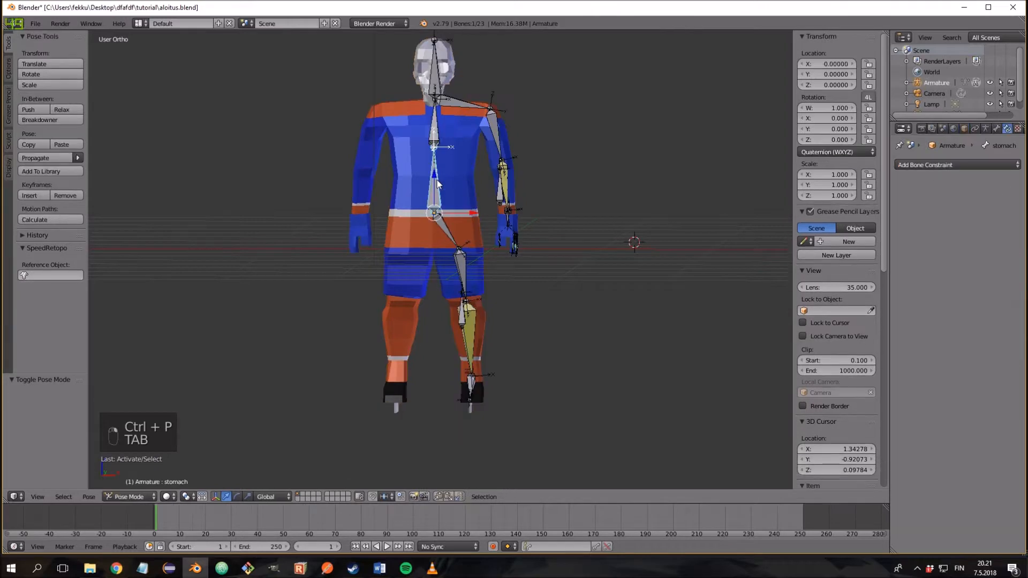
key("g")
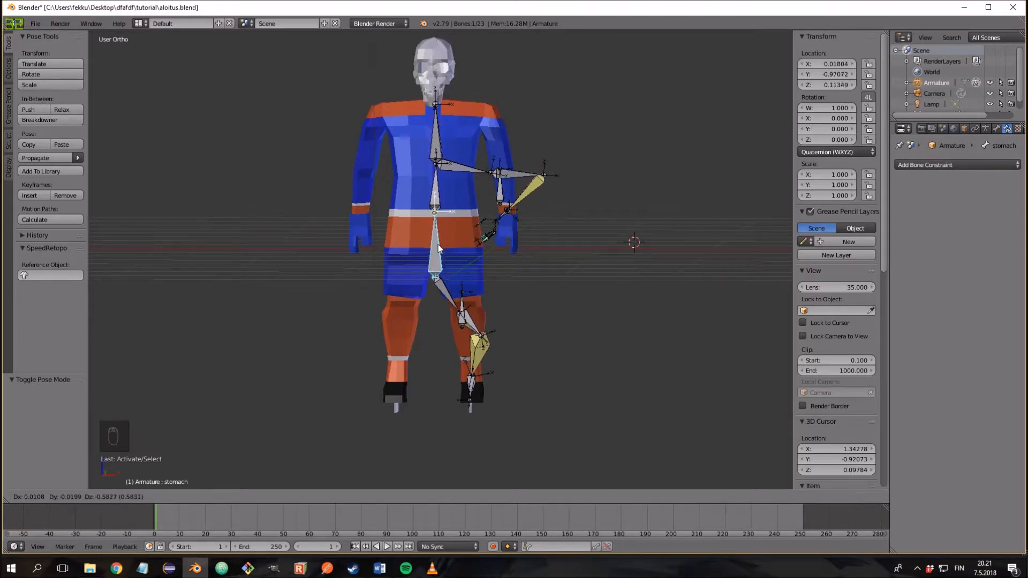
key("Escape")
Step: Adjust the pole angle of the arm.L bone's IK constraint and move arm.IK.L about -0.018 along X
scroll(570, 176, "up", 6)
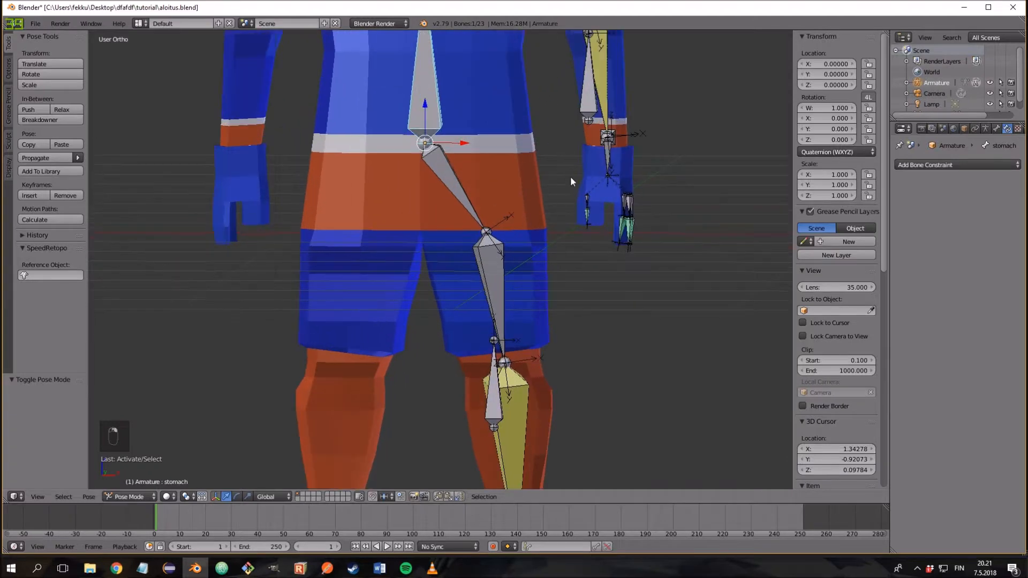
right_click(549, 137)
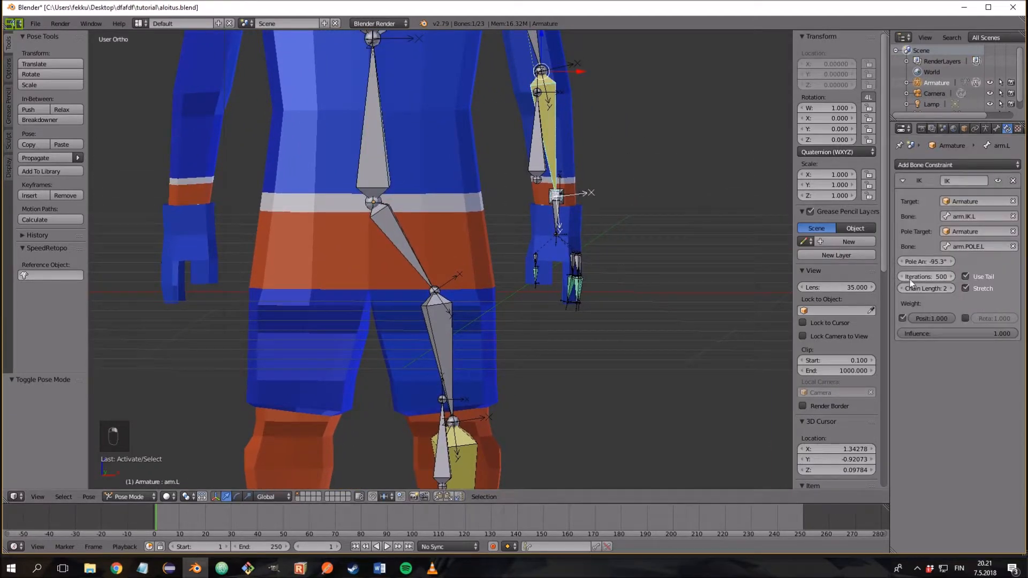
left_click_drag(926, 262, 933, 262)
right_click(557, 217)
left_click_drag(587, 197, 580, 196)
key("g")
left_click(553, 222)
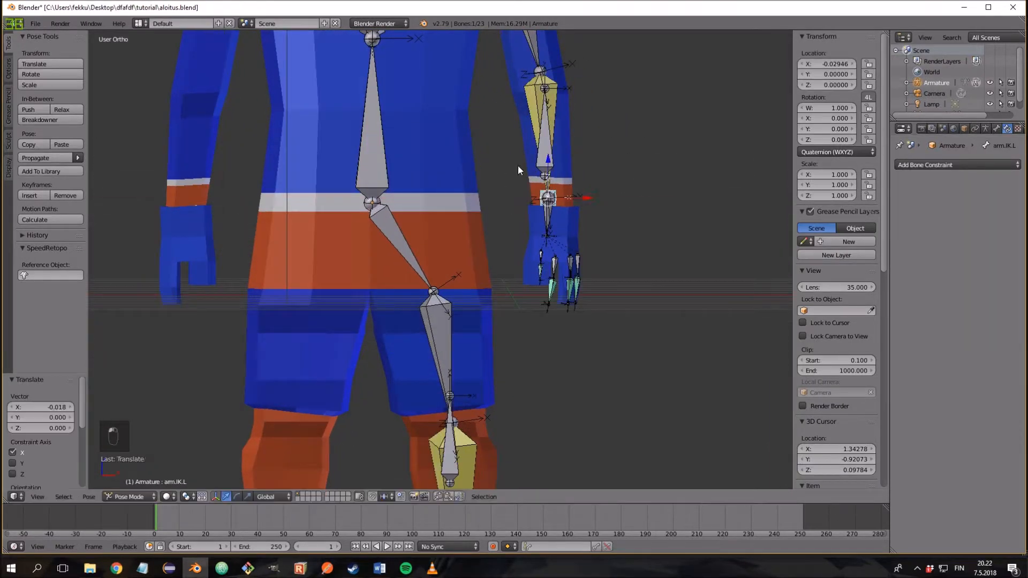
Step: Turn off the armature's X-Ray display to inspect the bones against the mesh, and turn it on again
scroll(600, 301, "up", 5)
middle_click_drag(696, 278, 482, 262)
left_click(985, 129)
left_click(965, 316)
scroll(431, 229, "down", 8)
left_click(996, 128)
left_click(985, 128)
left_click(965, 317)
Step: Try moving the arm.IK.L bone from the side view to check the elbow's bend
key("g")
right_click(437, 187)
right_click(373, 200)
right_click(476, 227)
key("g")
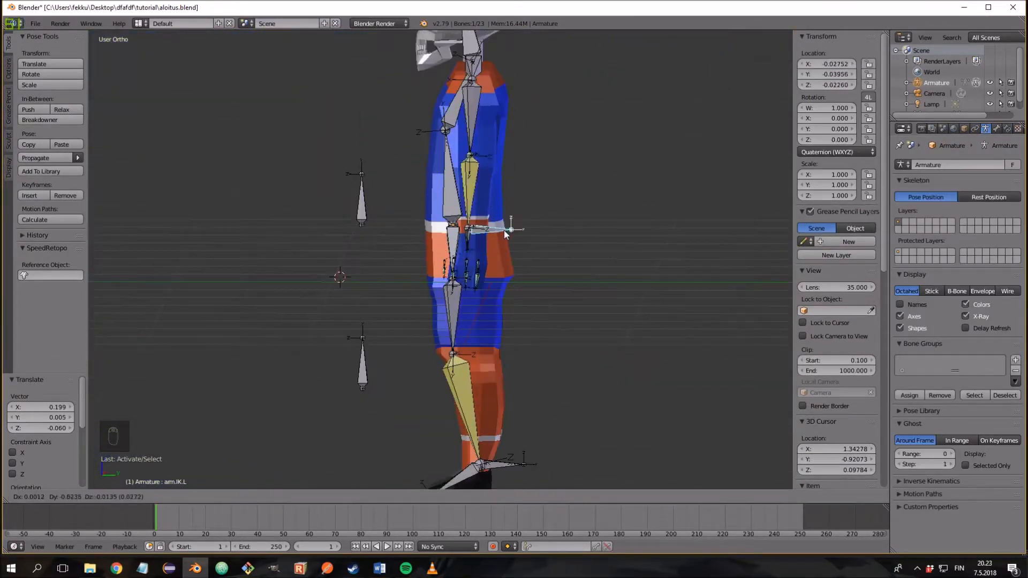
right_click(433, 169)
Step: Move the arm's pole target bone arm.POLE.L out to the side of the body
middle_click_drag(354, 192, 443, 157)
key("g")
key("g")
right_click(488, 227)
key("g")
key("g")
key("g")
left_click(714, 233)
Step: Rotate the selected left-arm bone in several passes, the last by about -3.08°
middle_click_drag(643, 214, 640, 271)
right_click(502, 221)
key("r")
left_click(508, 281)
middle_click_drag(509, 281, 513, 298)
scroll(514, 225, "up", 6)
middle_click_drag(589, 225, 461, 176)
key("r")
left_click(535, 182)
key("r")
left_click(573, 236)
Step: Select the arm.IK.L bone and try moving it to check the arm against the mesh
scroll(536, 182, "down", 5)
right_click(542, 176)
key("g")
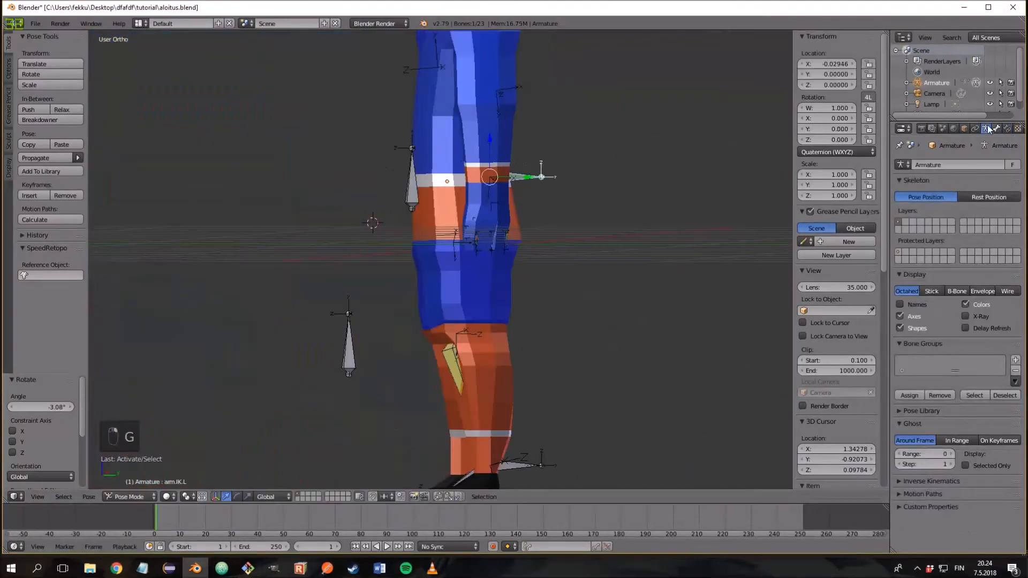
key("g")
right_click(493, 146)
Step: Examine the left arm, left leg and overall bone placement on the player from several angles
middle_click_drag(493, 147, 584, 180)
scroll(583, 184, "up", 7)
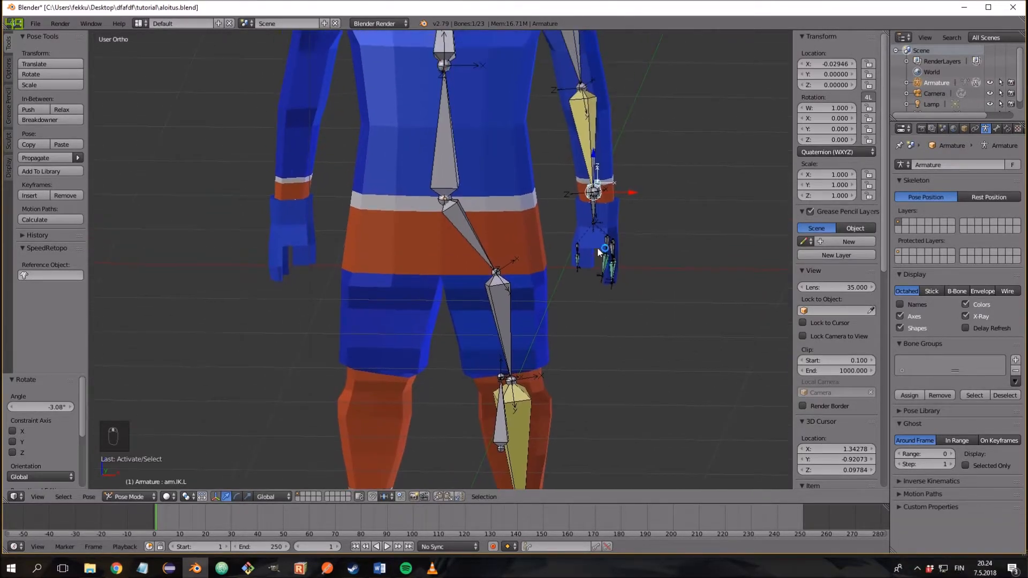
scroll(604, 233, "down", 4)
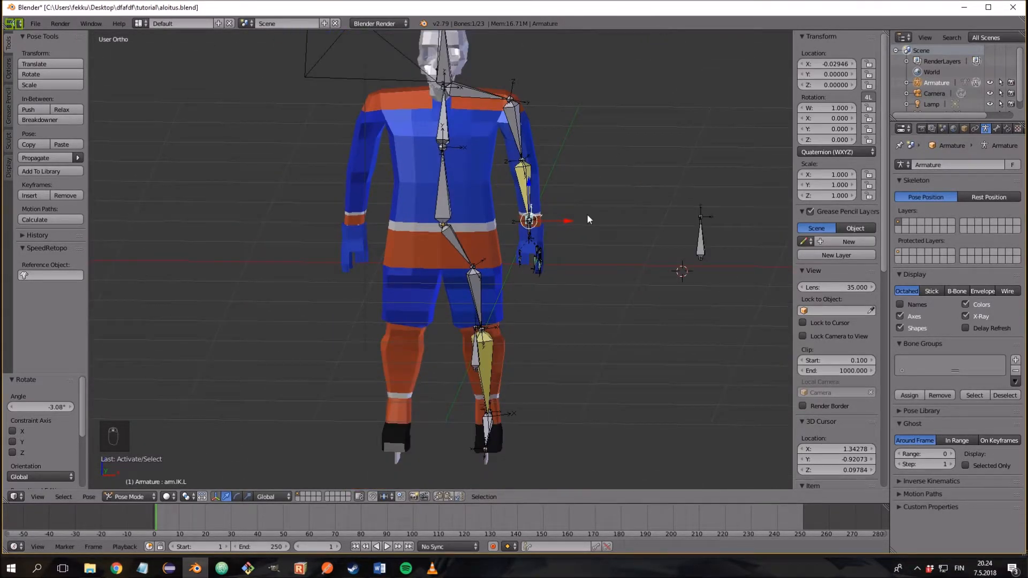
scroll(588, 220, "up", 2)
middle_click_drag(670, 223, 561, 172)
scroll(617, 159, "down", 3)
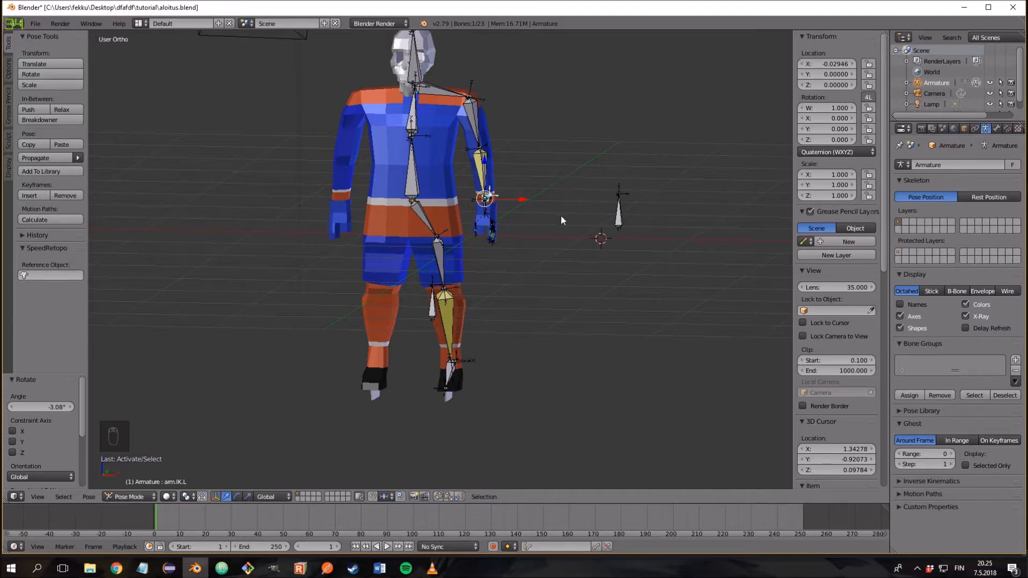
middle_click_drag(578, 179, 585, 209)
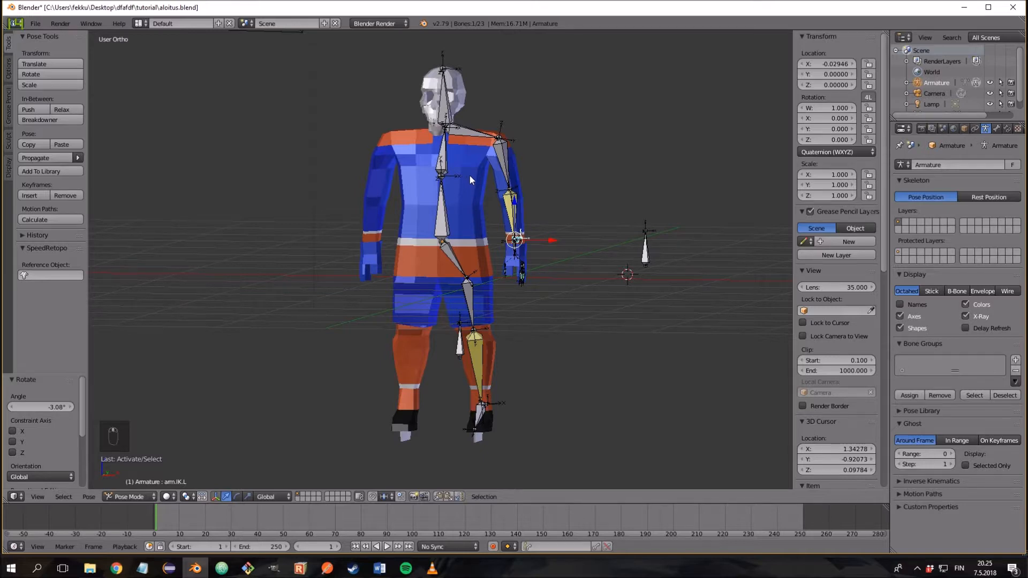
middle_click_drag(467, 179, 485, 174)
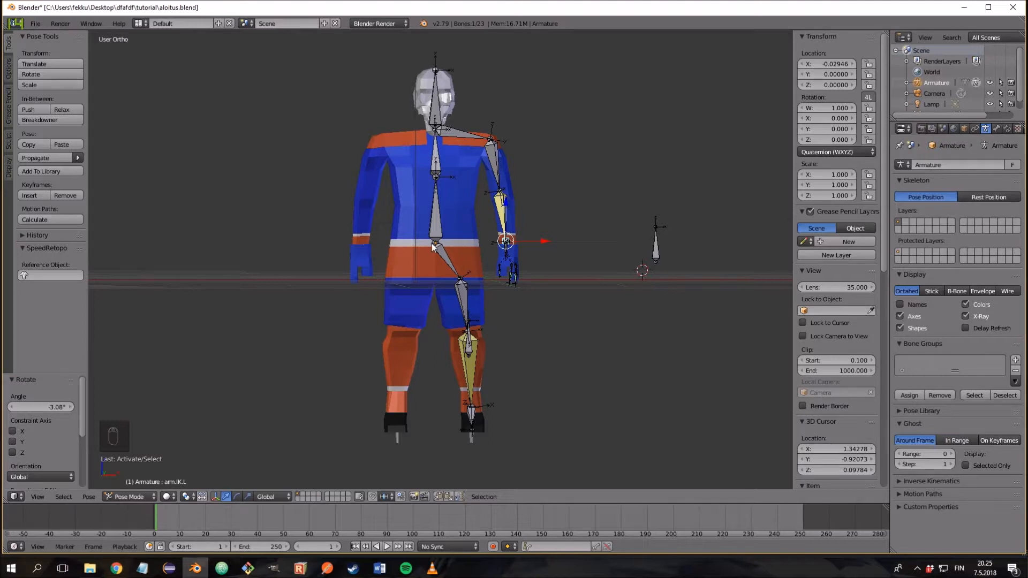
Step: Select all bones in Edit Mode and symmetrize them to create the right-side limbs
key("Tab")
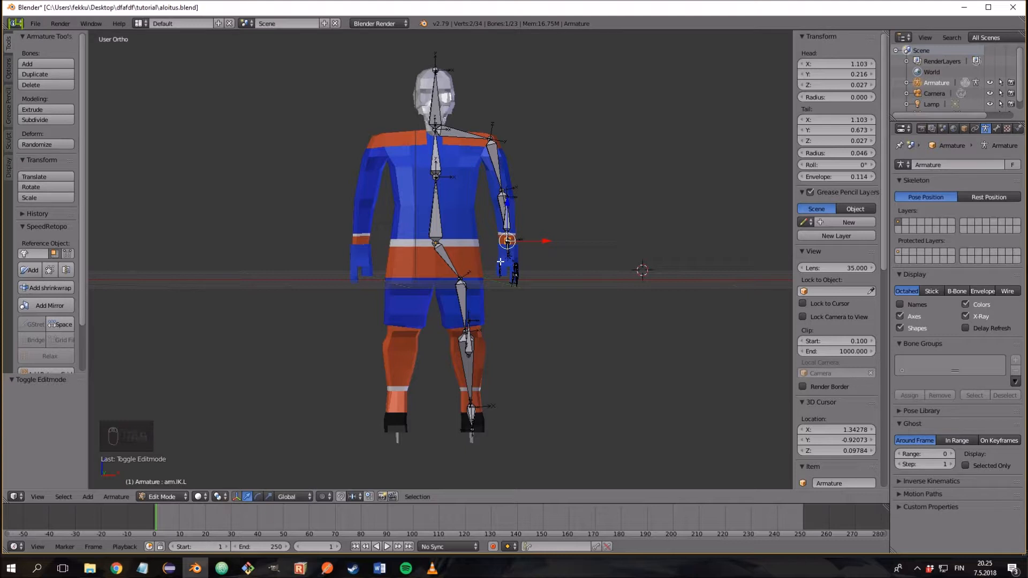
key("a")
key("a")
key("a")
key("w")
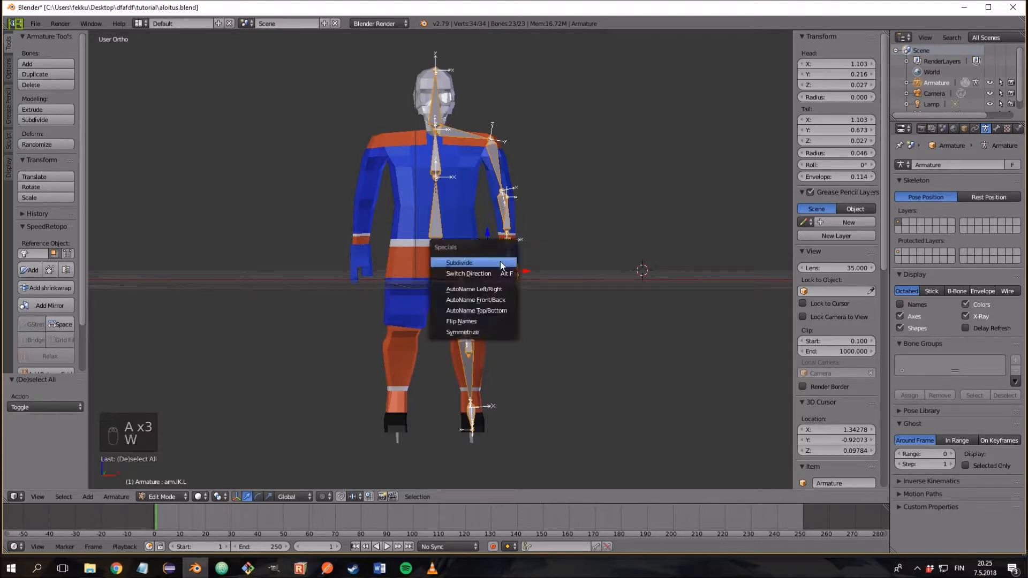
left_click(492, 332)
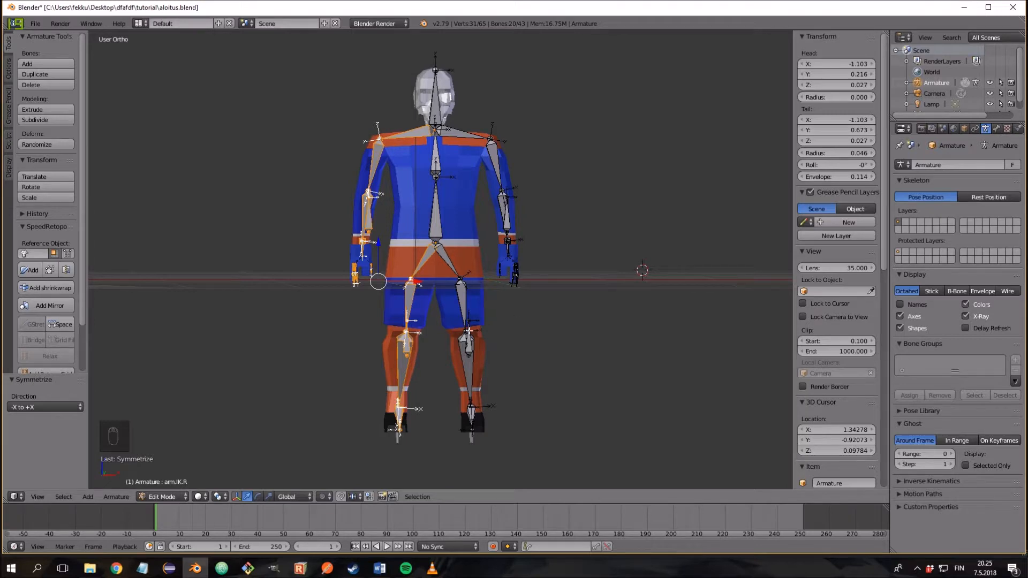
scroll(468, 330, "up", 4)
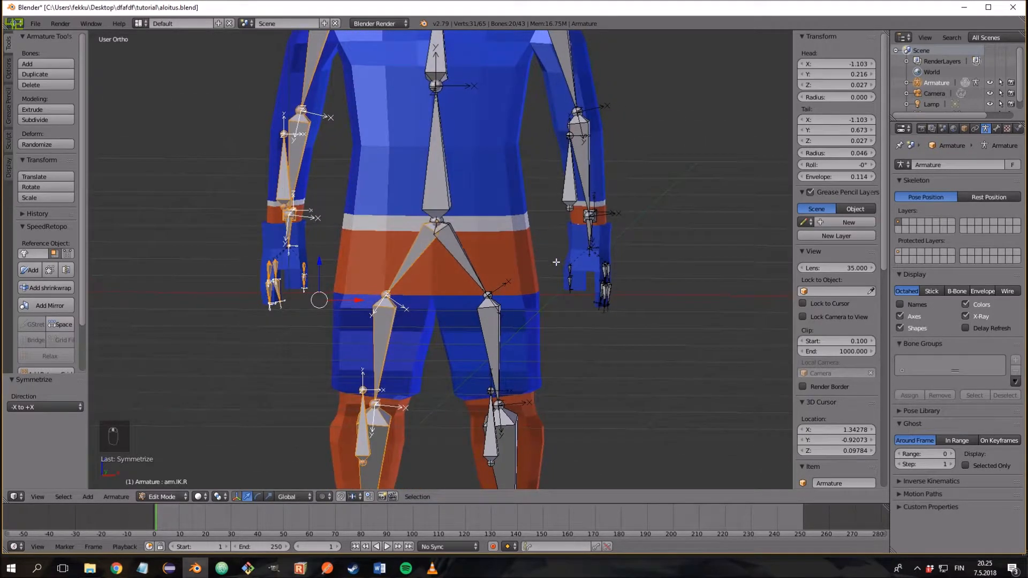
Step: Hide the bone axes, display the bone names, and check the names on the right-side hand bones
scroll(556, 262, "down", 2)
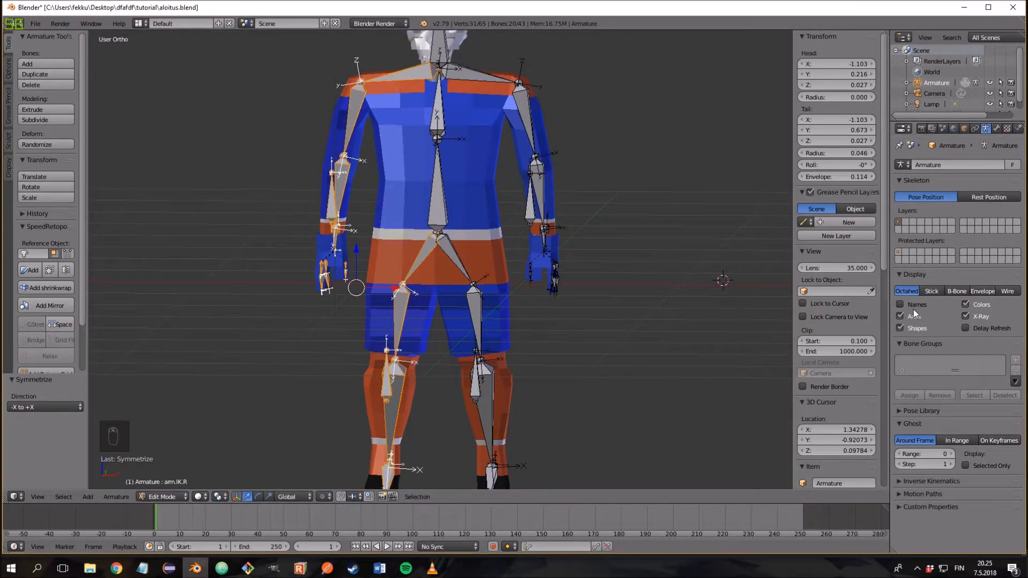
left_click(898, 315)
left_click(900, 304)
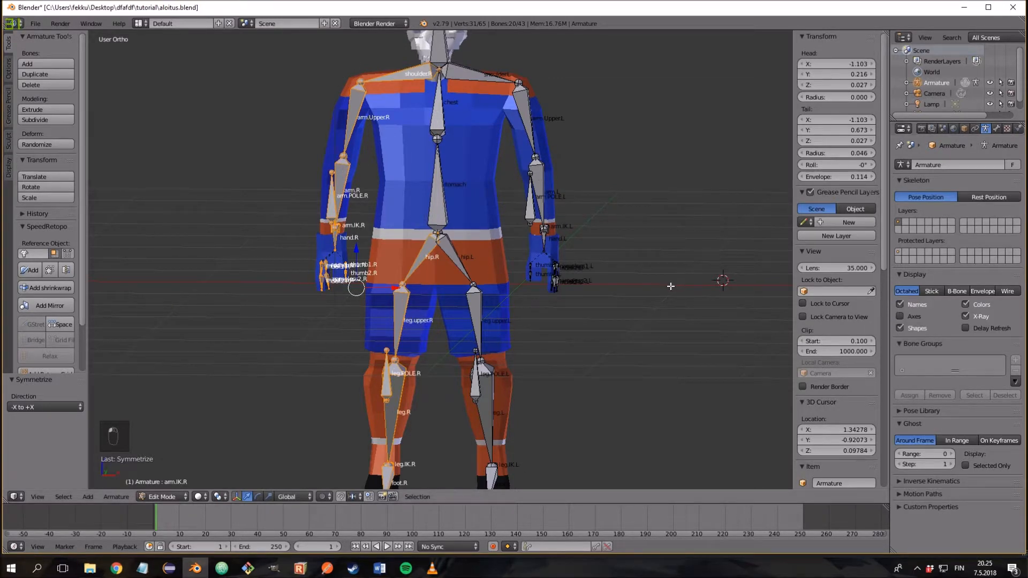
scroll(370, 254, "up", 8)
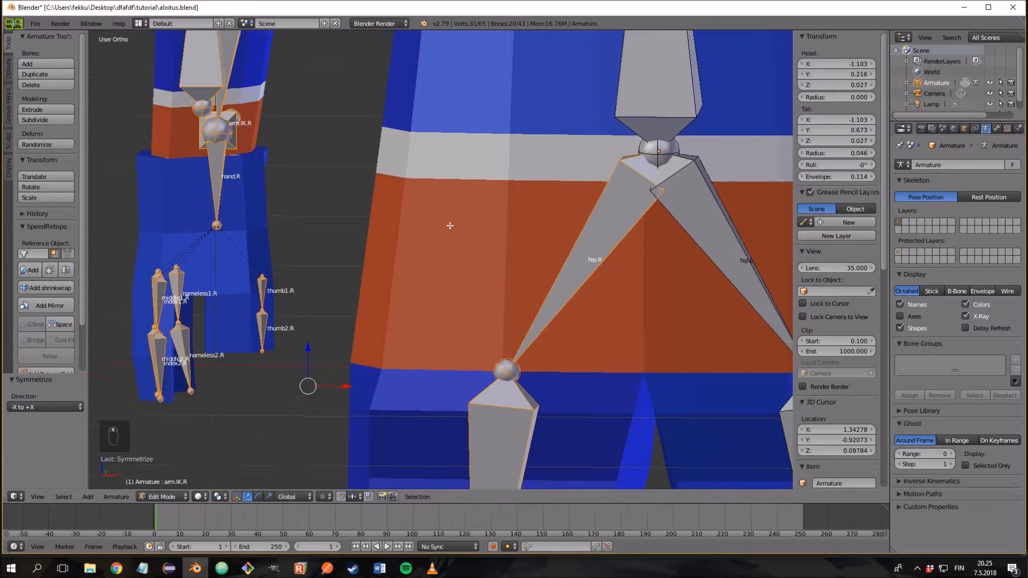
middle_click_drag(400, 270, 559, 203, "shift")
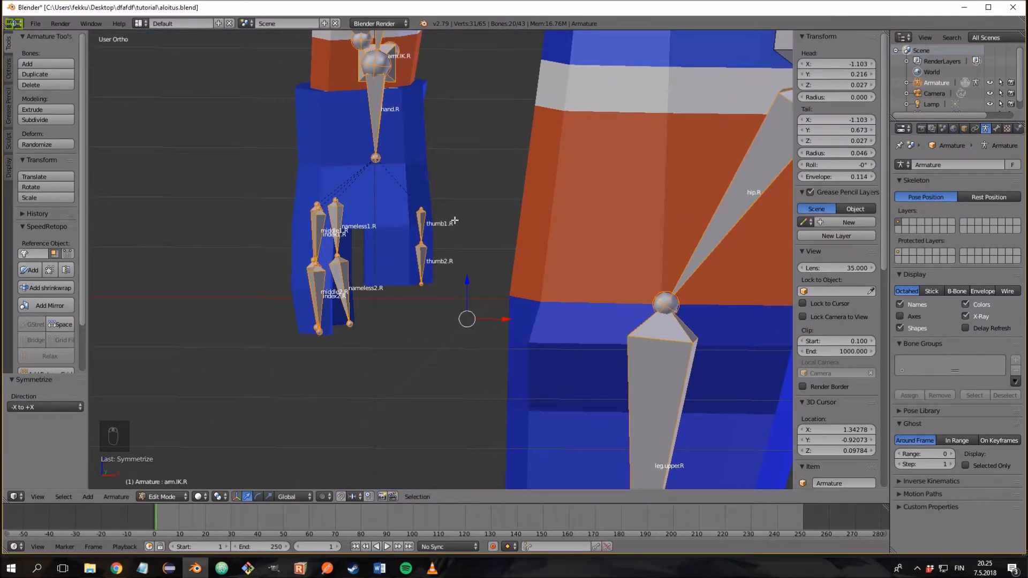
scroll(466, 242, "down", 8)
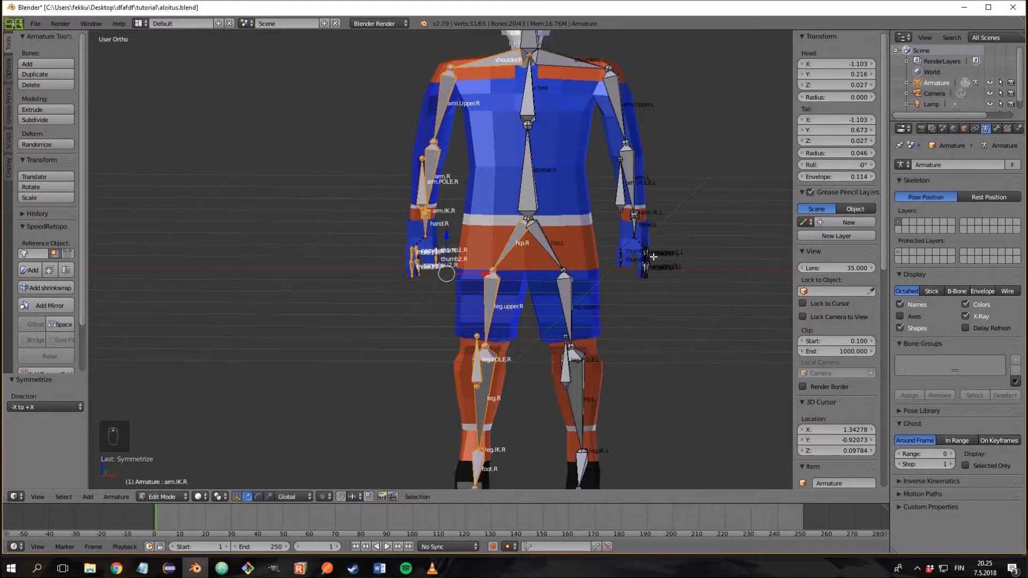
scroll(613, 243, "down", 4)
Step: Switch to Pose Mode and test the rig by trying to move the stomach bone
key("ctrl+Tab")
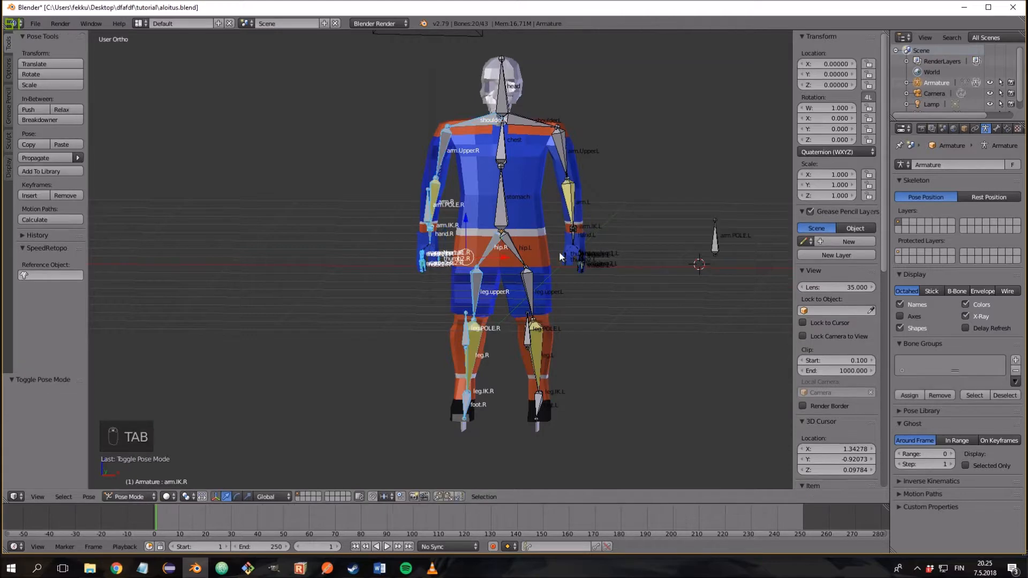
right_click(500, 187)
key("g")
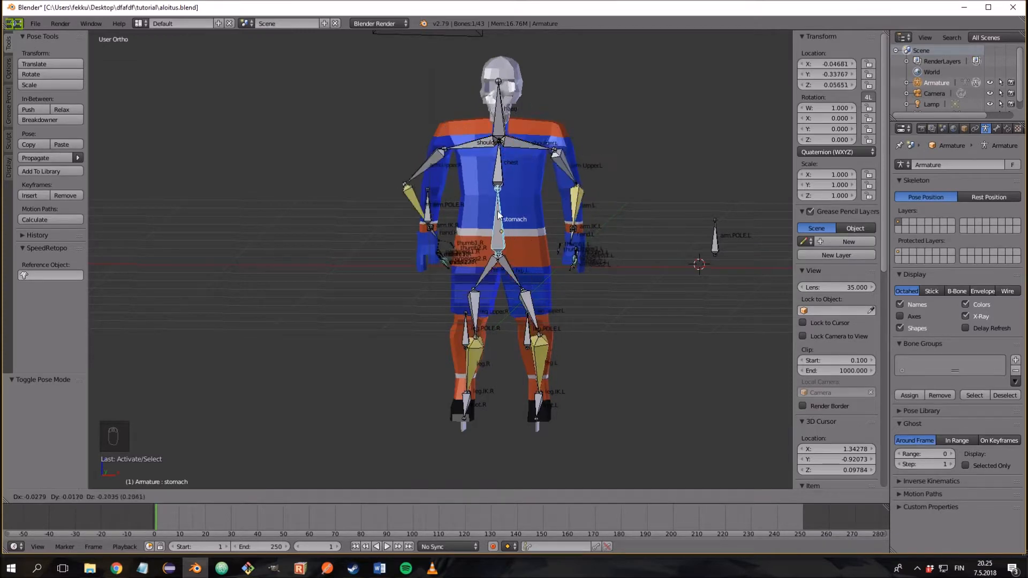
right_click(461, 207)
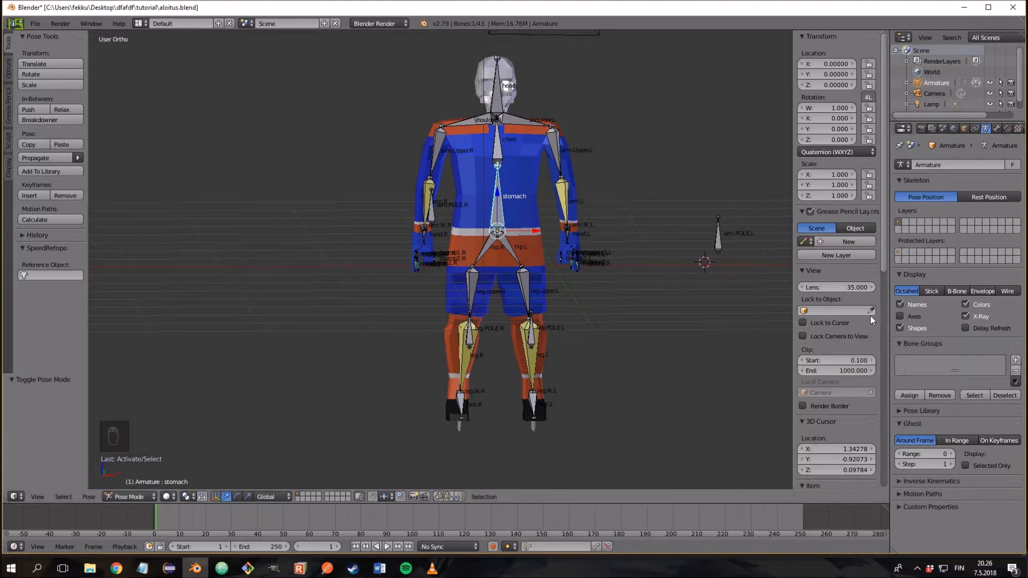
Step: Select the arm.R bone and set its IK constraint's pole angle to about -75.8°
middle_click_drag(428, 215, 391, 198)
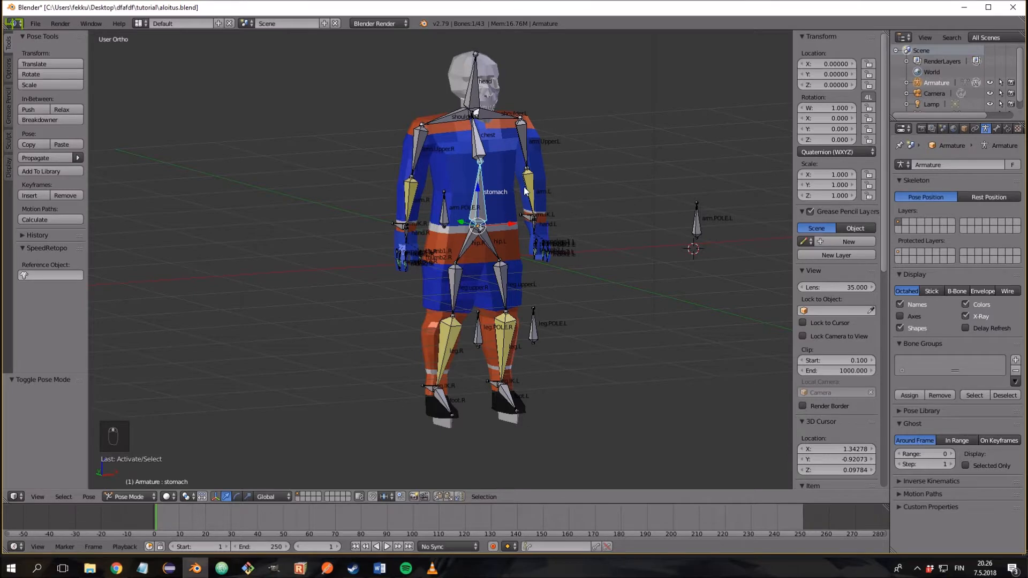
right_click(413, 196)
scroll(423, 253, "up", 5)
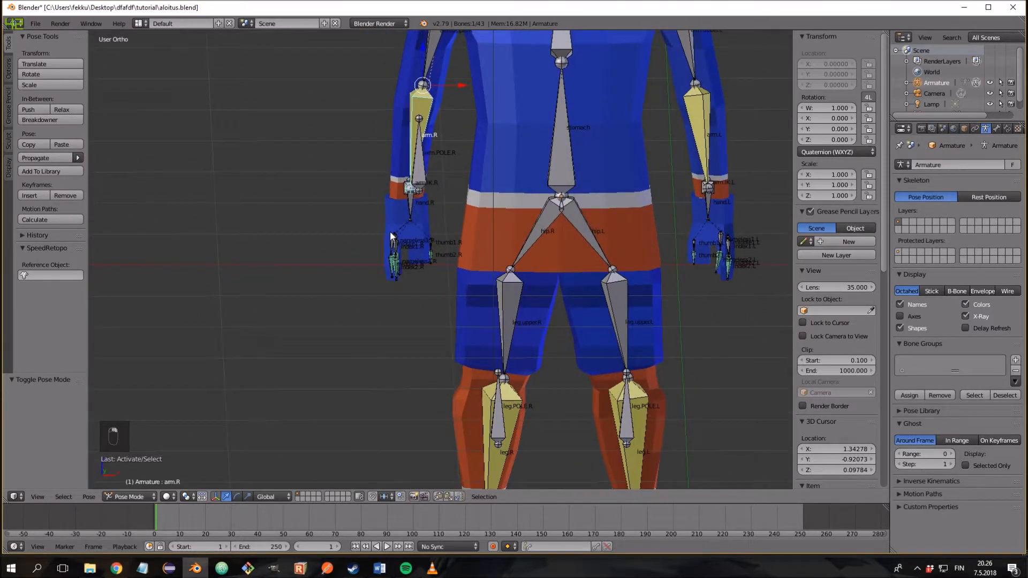
left_click(1008, 130)
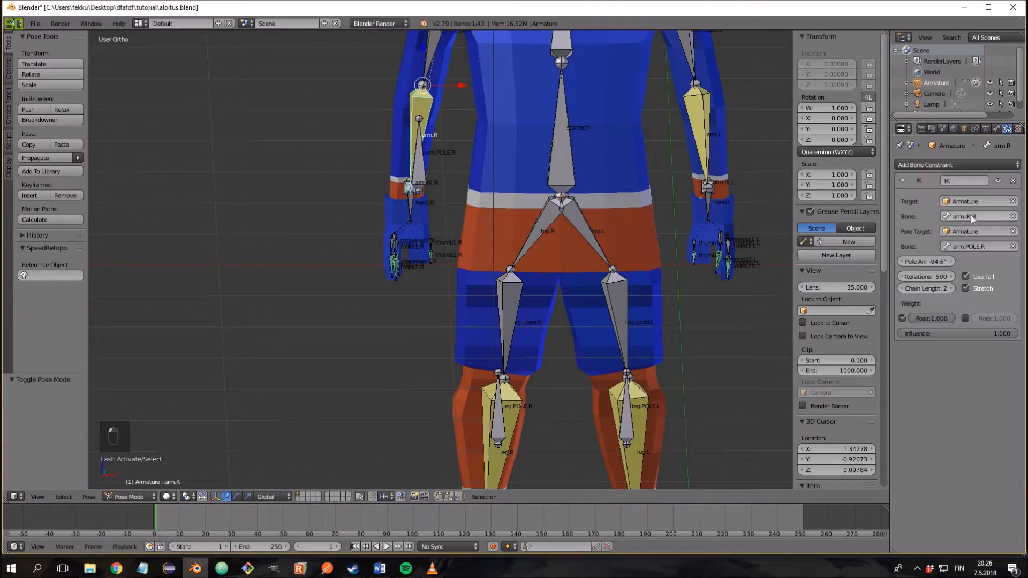
left_click_drag(925, 262, 941, 262)
Step: Select the arm.IK.R bone and try moving it to check how the right arm bends from the side
middle_click_drag(538, 235, 672, 244)
right_click(333, 204)
middle_click_drag(348, 210, 407, 212)
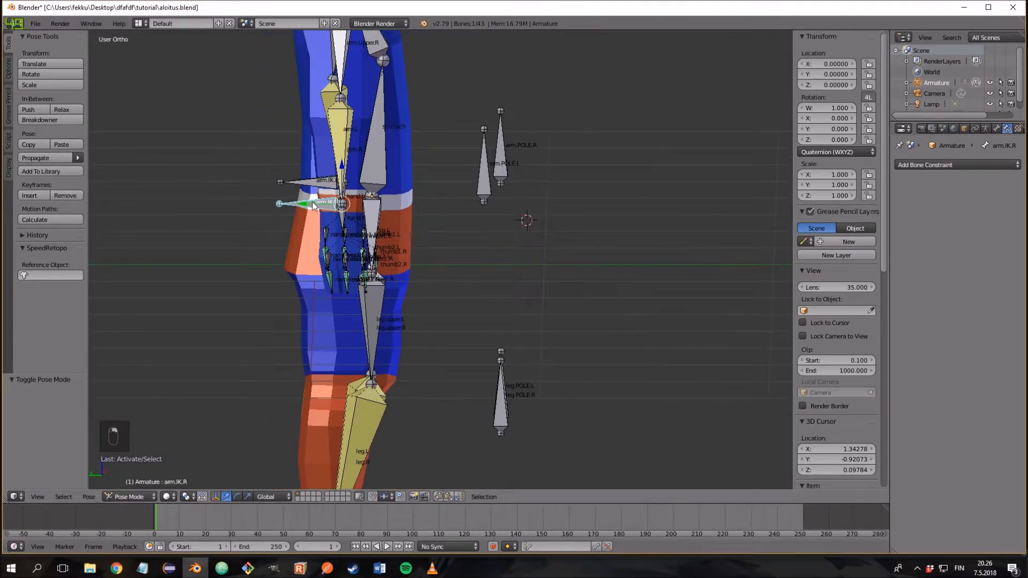
key("g")
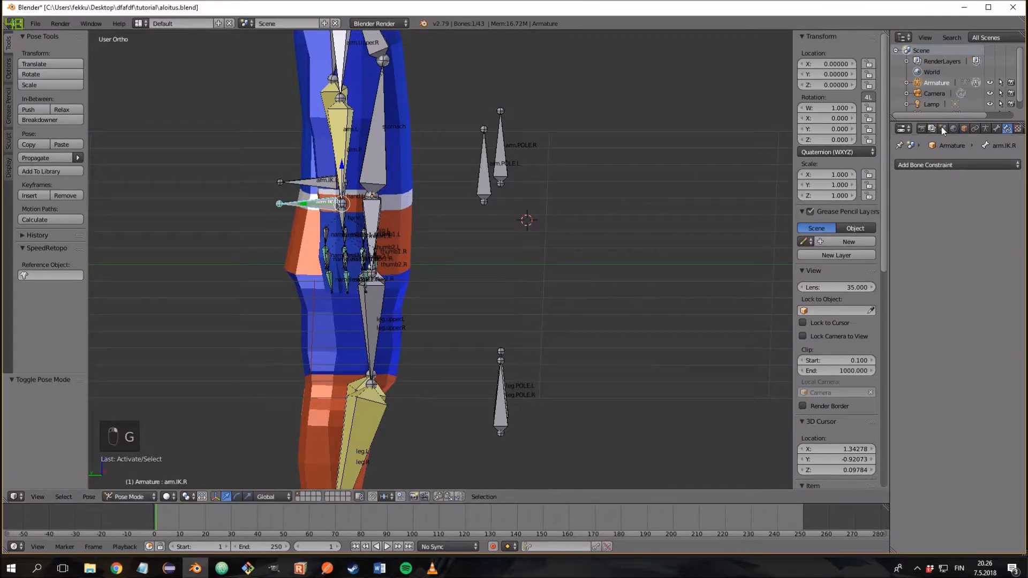
Step: Set the arm.R bone's IK pole angle to about -14° and test the arm by moving arm.IK.R
right_click(339, 130)
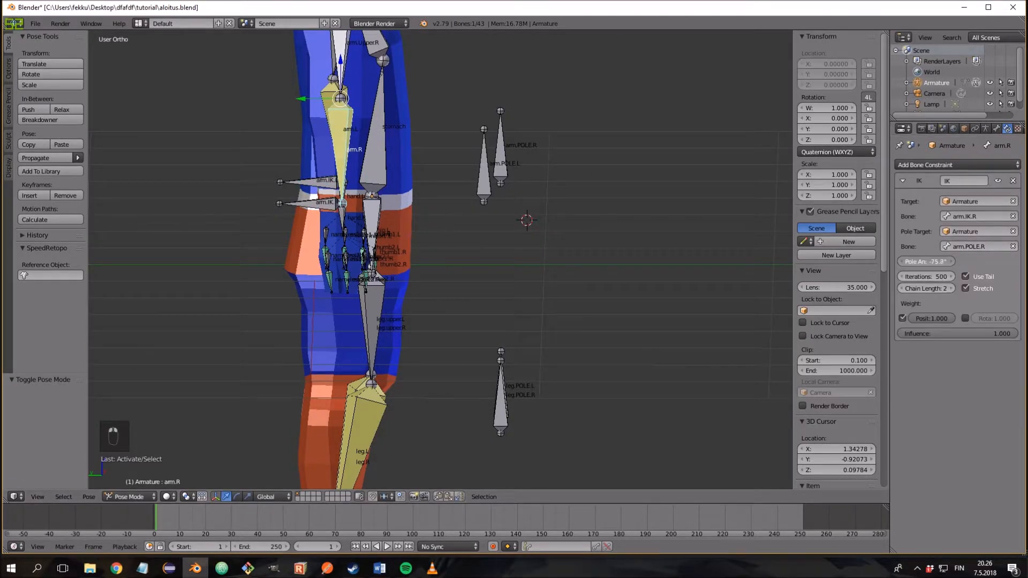
left_click_drag(925, 261, 958, 261)
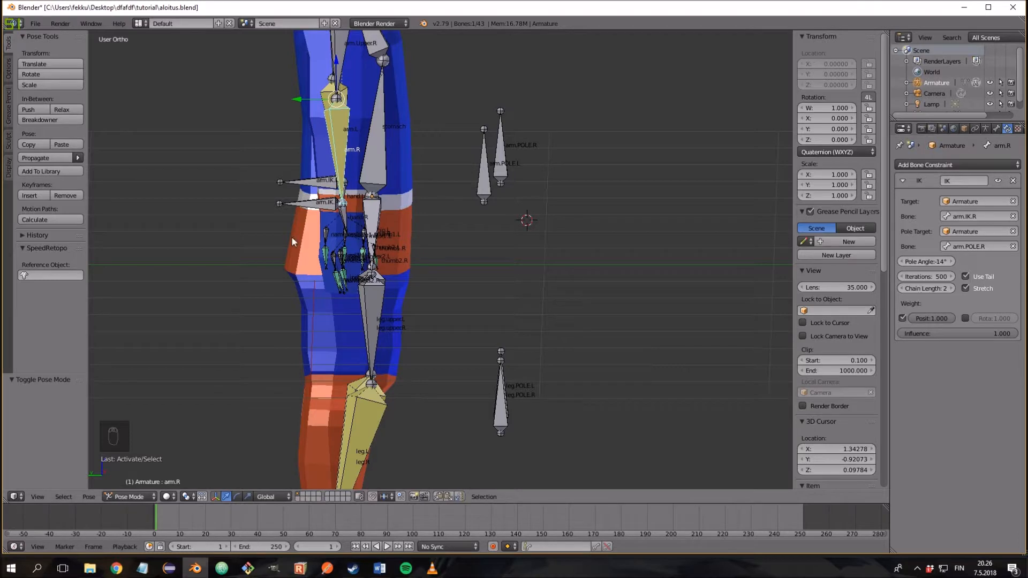
right_click(323, 202)
key("g")
right_click(392, 162)
Step: Try to rotate the arm.IK.R bone in the top view
middle_click_drag(392, 163, 409, 358)
right_click(408, 366)
right_click(411, 337)
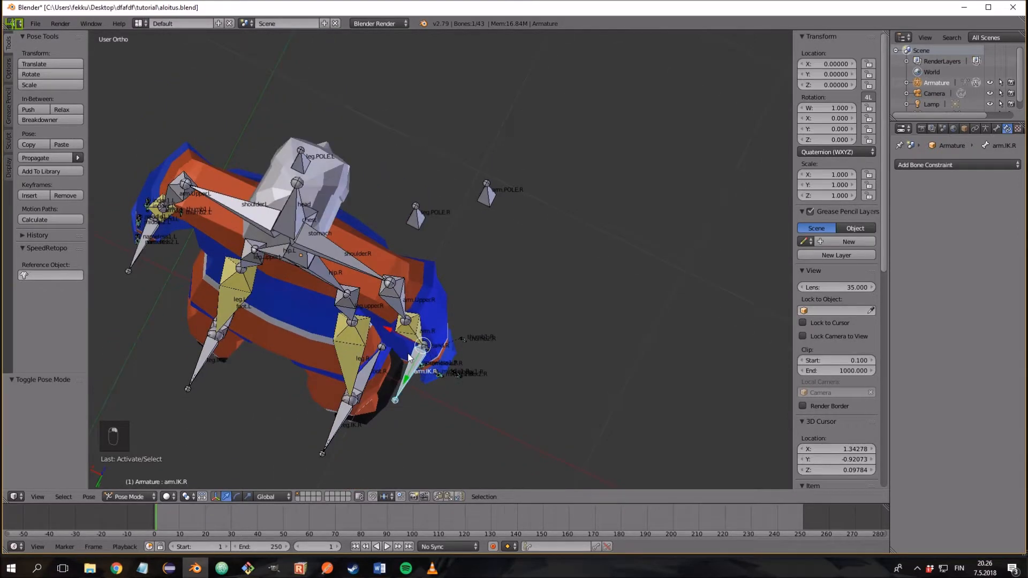
key("KP_7")
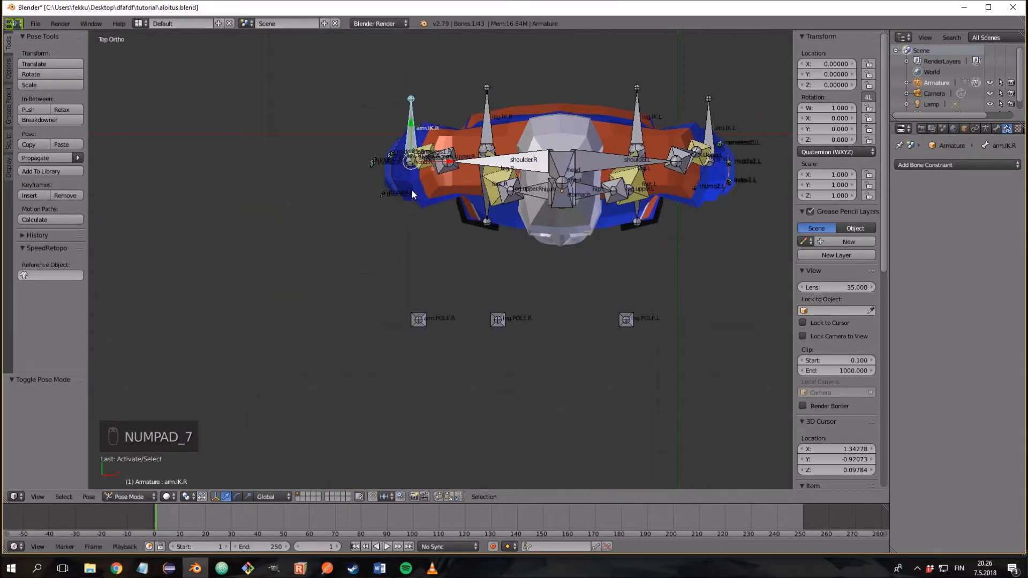
key("r")
right_click(425, 248)
Step: Try to rotate the hand.R bone, first from an angled view and again from the top view
middle_click_drag(425, 249, 334, 288)
right_click(356, 199)
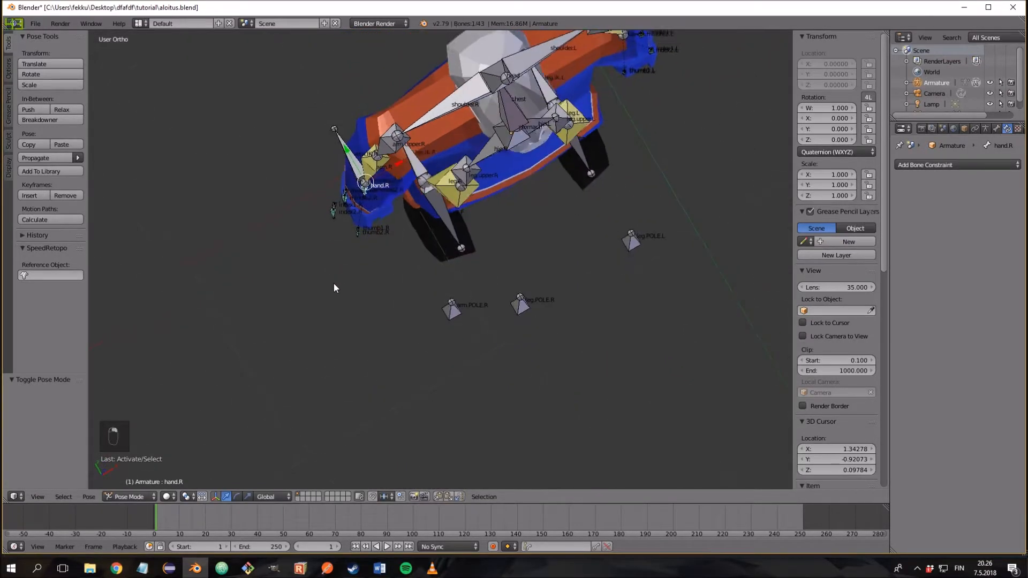
key("r")
right_click(344, 188)
key("KP_7")
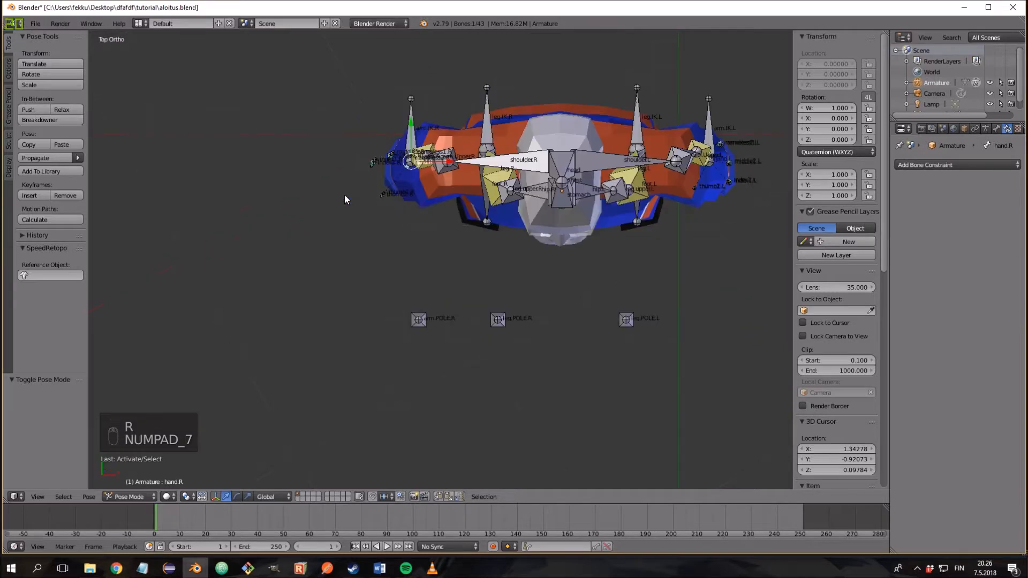
key("r")
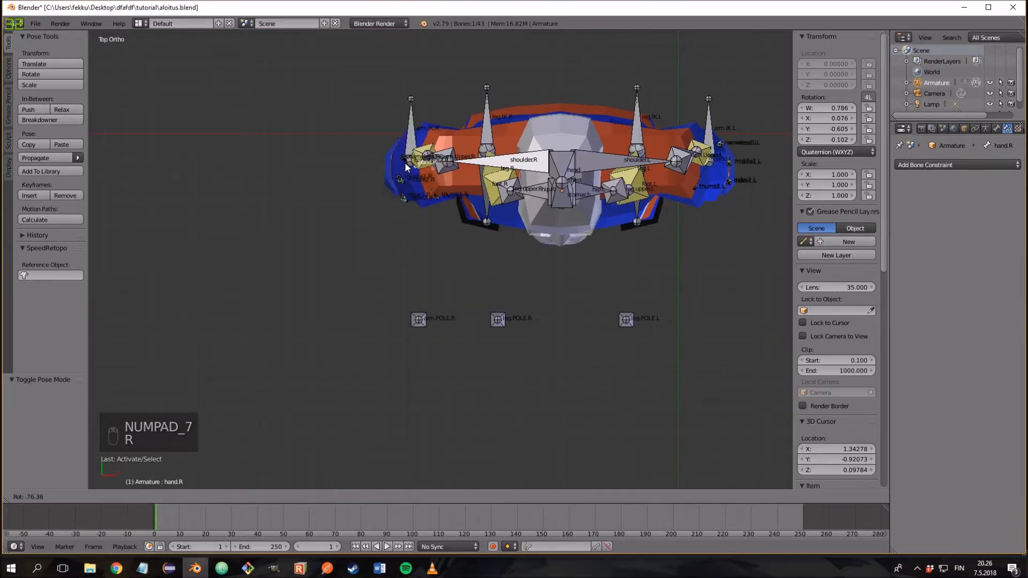
right_click(385, 229)
Step: Rotate the hand.R bone to line up the right fingers with the glove, and move it by about -0.133 in X
middle_click_drag(385, 229, 454, 132)
key("r")
left_click(406, 179)
scroll(436, 247, "up", 4)
key("g")
left_click(449, 124)
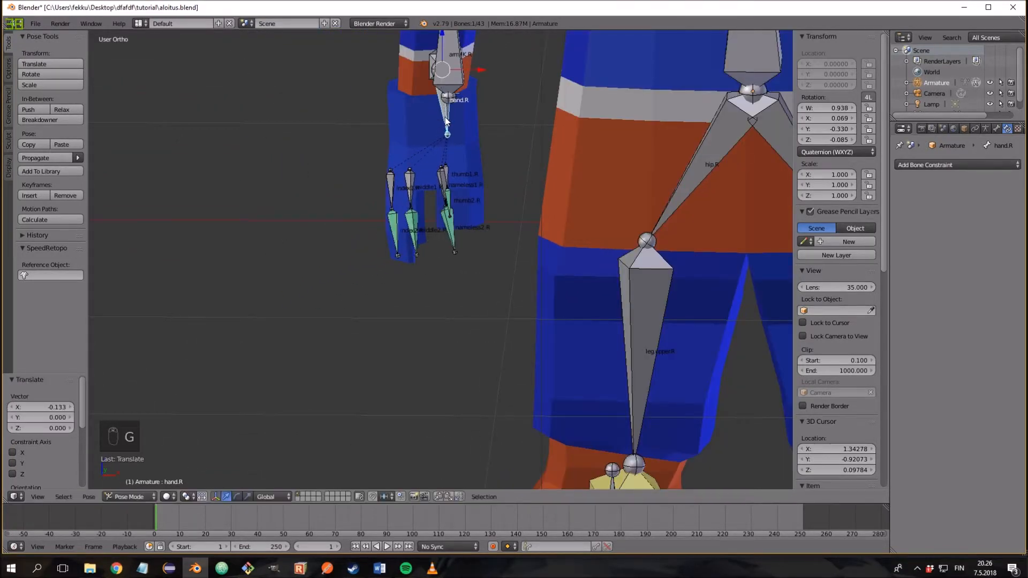
Step: Turn the armature's X-Ray display off temporarily to check the right-hand bones against the glove
left_click(985, 128)
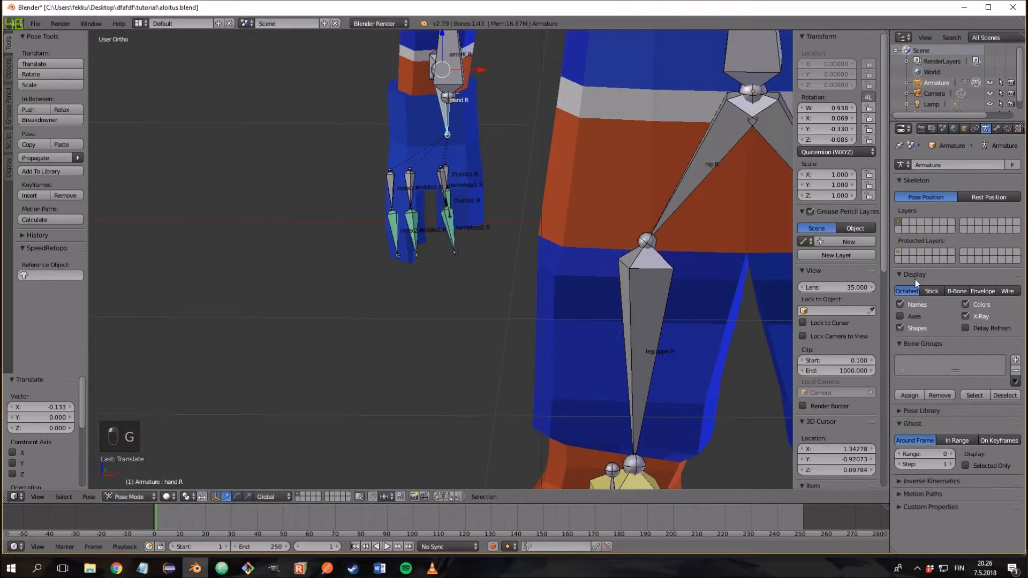
left_click(966, 316)
mouse_move(532, 291)
middle_mouse_down()
mouse_move(608, 178)
mouse_move(564, 260)
mouse_move(522, 303)
middle_mouse_up()
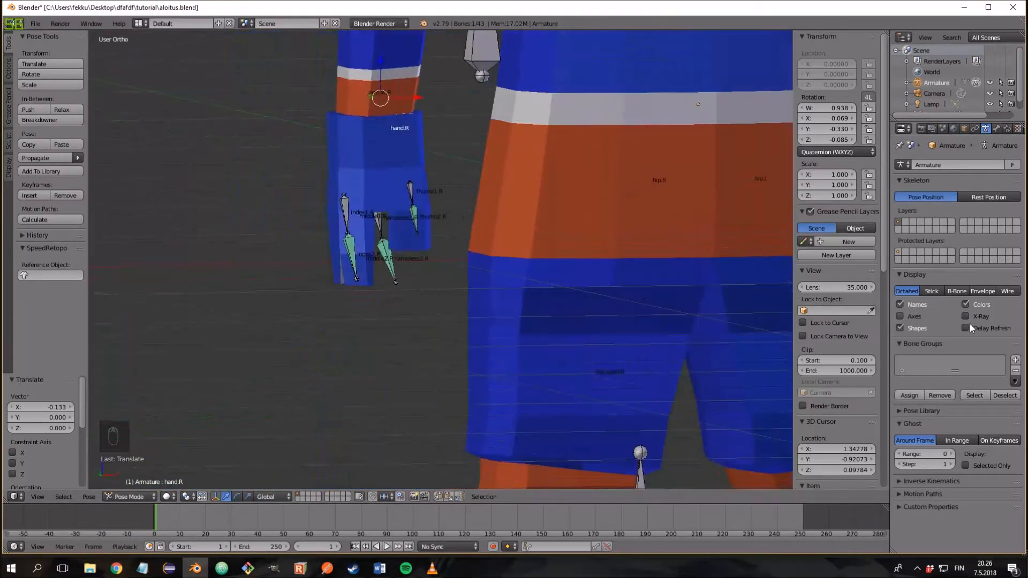
left_click(967, 316)
Step: Move the hand.R bone by about 0.244 in X and check the fingers with X-Ray temporarily off
key("g")
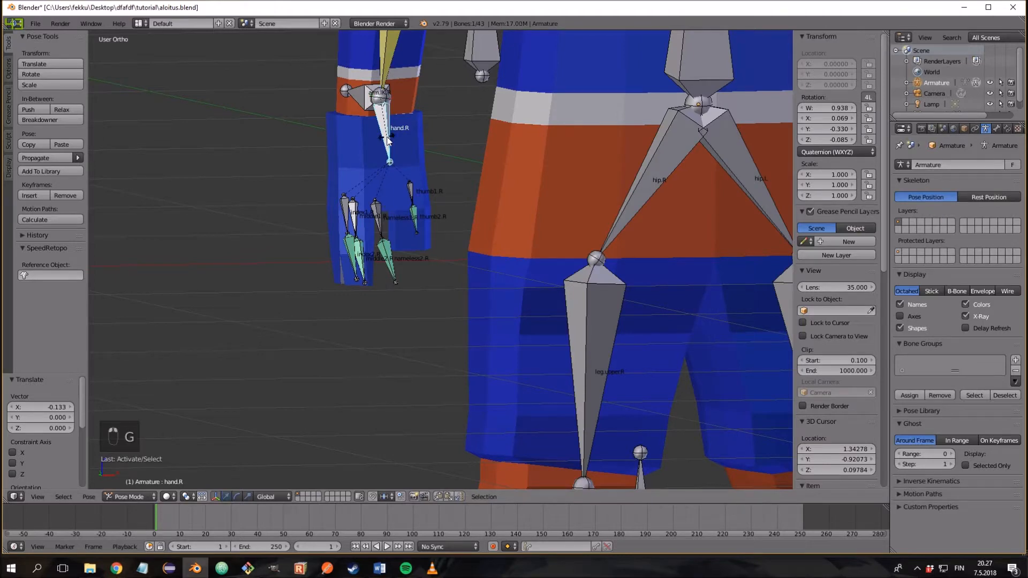
right_click(377, 143)
middle_click_drag(377, 143, 460, 146)
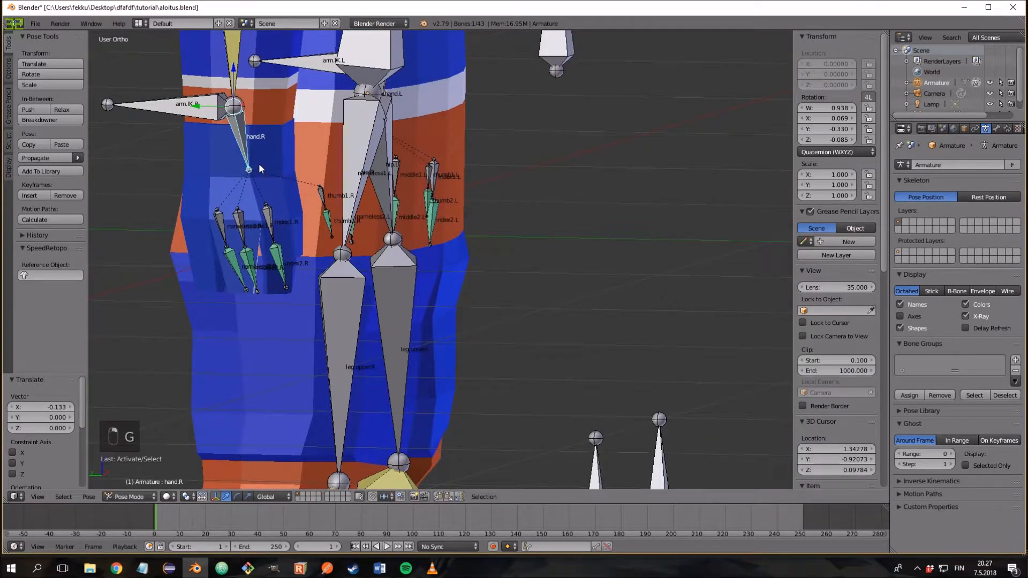
key("g")
left_click(246, 172)
middle_click_drag(245, 172, 152, 206)
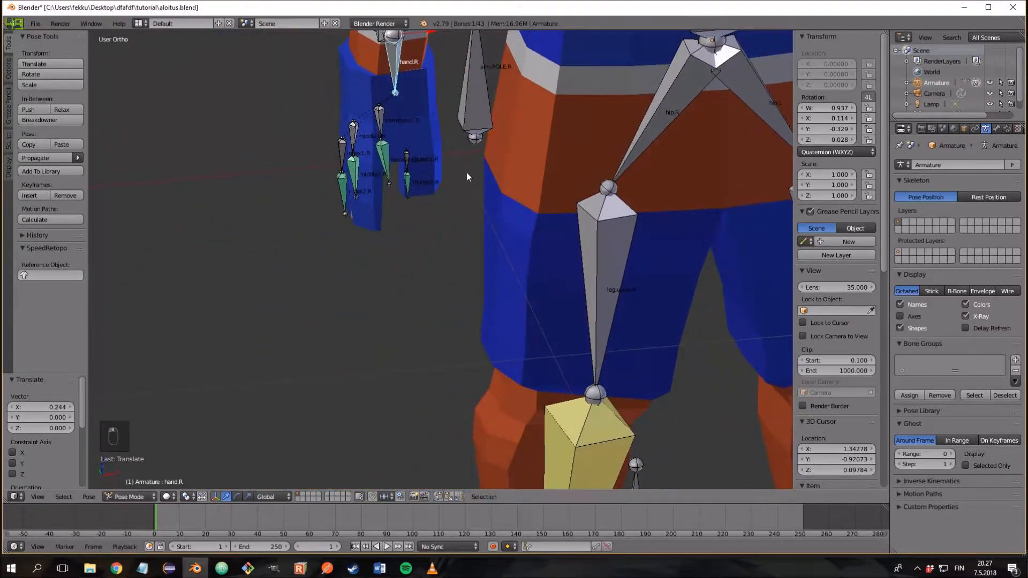
left_click(965, 316)
middle_click_drag(394, 217, 364, 225)
left_click(966, 316)
Step: Refine the hand.R bone's position inside the glove with two more small moves
middle_click_drag(343, 155, 345, 289)
key("g")
left_click(355, 220)
key("g")
left_click(423, 230)
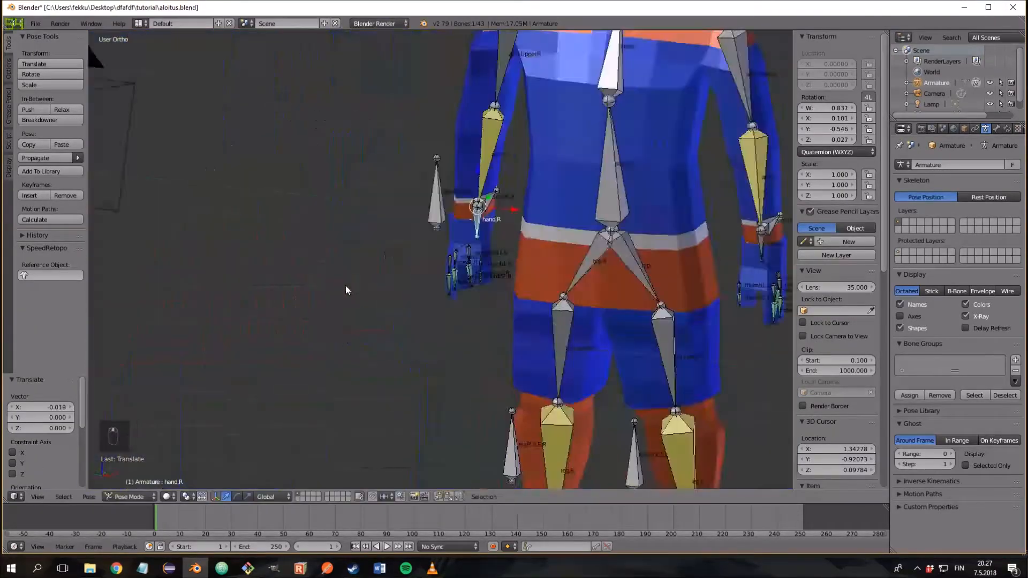
Step: Examine the right hand's bones from the side and other angles with X-Ray temporarily off
left_click(966, 316)
middle_click_drag(535, 300, 676, 316)
key("KP_3")
key("ctrl+KP_3")
left_click(965, 316)
middle_click_drag(361, 287, 513, 320)
Step: Nudge the selected right-hand bone, turn X-Ray off, and rotate the middle1.R finger bone by about 4.04°
key("g")
left_click(447, 250)
right_click(478, 247)
left_click(965, 316)
key("r")
left_click(522, 342)
Step: Examine the whole player from several angles for bones protruding through the mesh
scroll(531, 364, "down", 9)
middle_click_drag(531, 365, 500, 329)
scroll(577, 327, "up", 4)
mouse_move(500, 330)
middle_mouse_down()
mouse_move(464, 306)
mouse_move(454, 315)
mouse_move(514, 319)
middle_mouse_up()
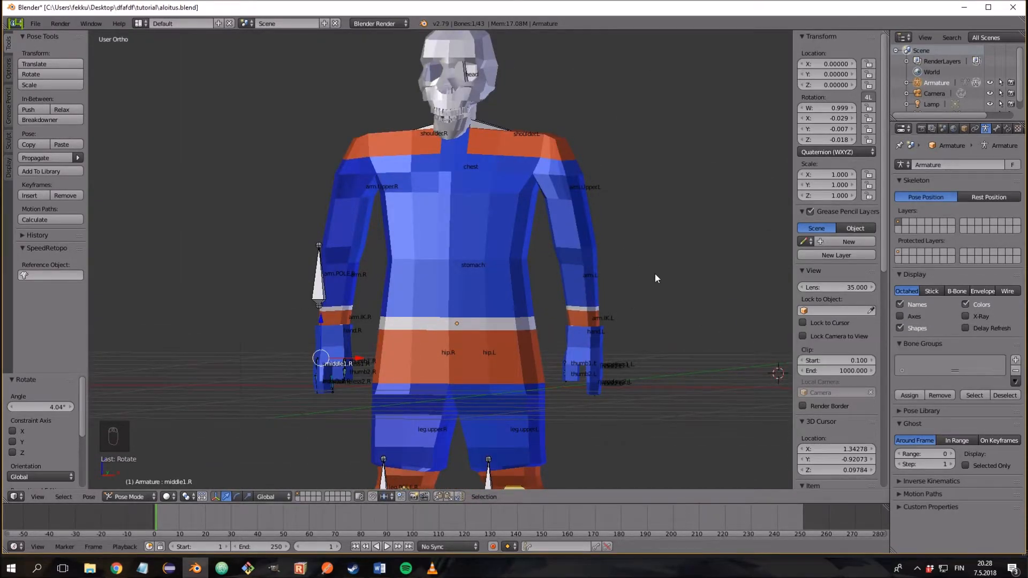
scroll(654, 274, "down", 2)
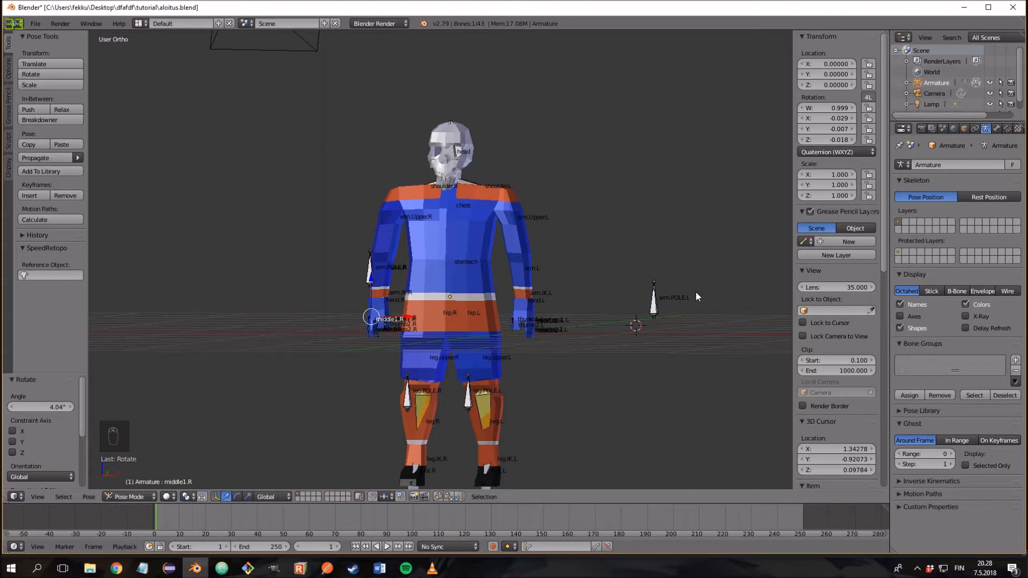
scroll(695, 292, "down", 2)
middle_click_drag(695, 291, 650, 275)
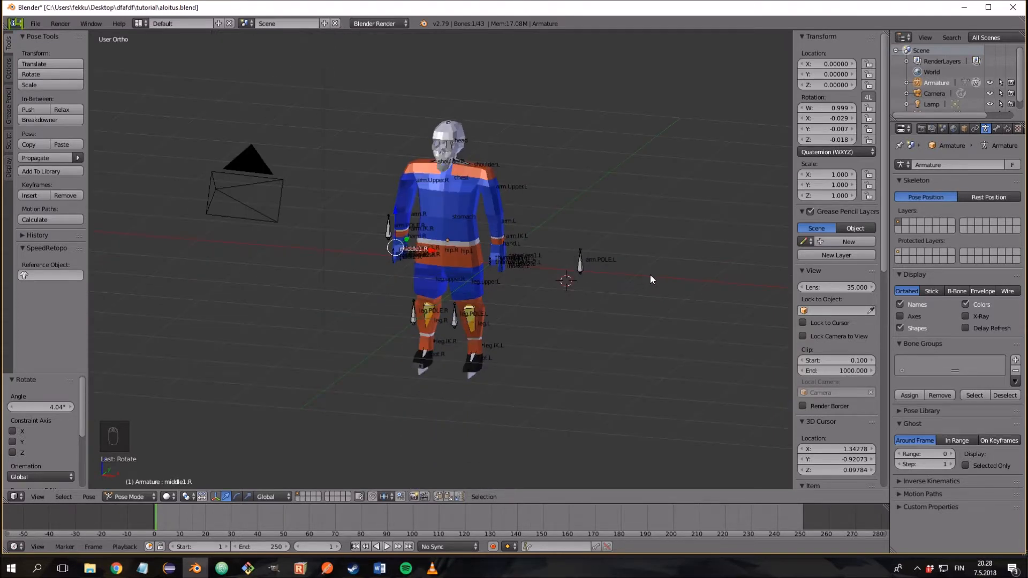
middle_click_drag(646, 274, 481, 332)
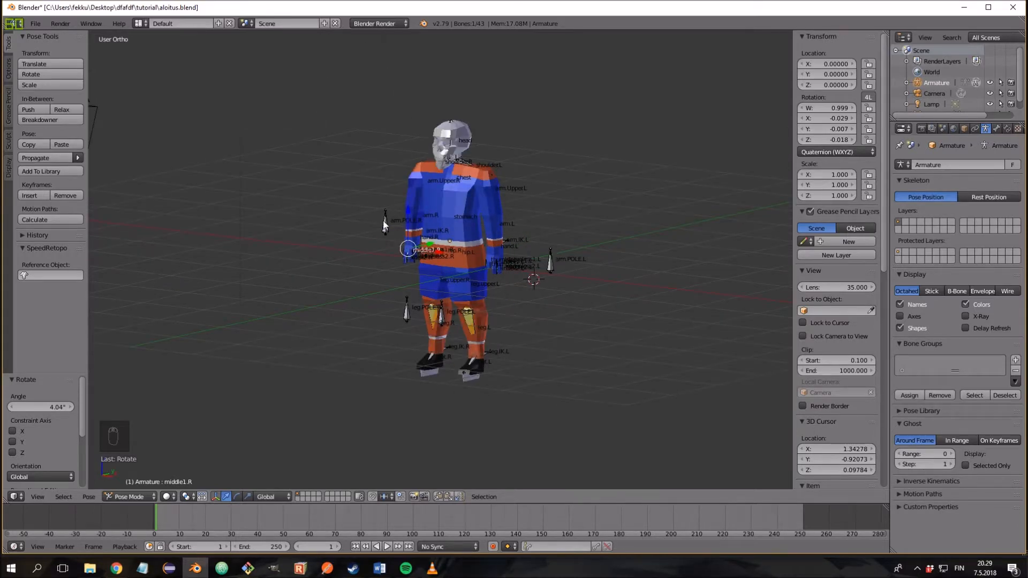
middle_click_drag(616, 279, 553, 368)
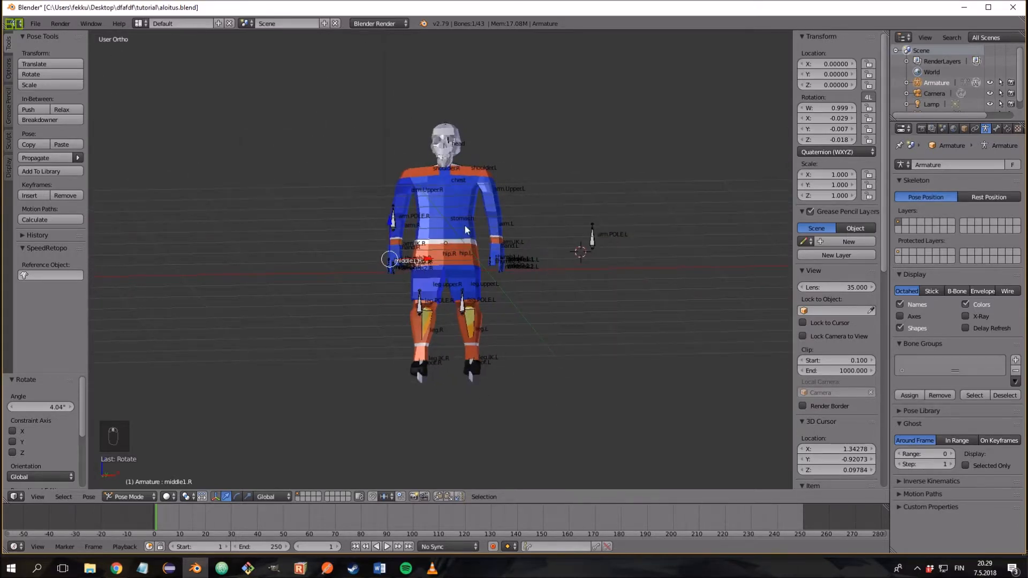
scroll(534, 364, "up", 5)
middle_click_drag(534, 364, 572, 375)
scroll(612, 359, "down", 5)
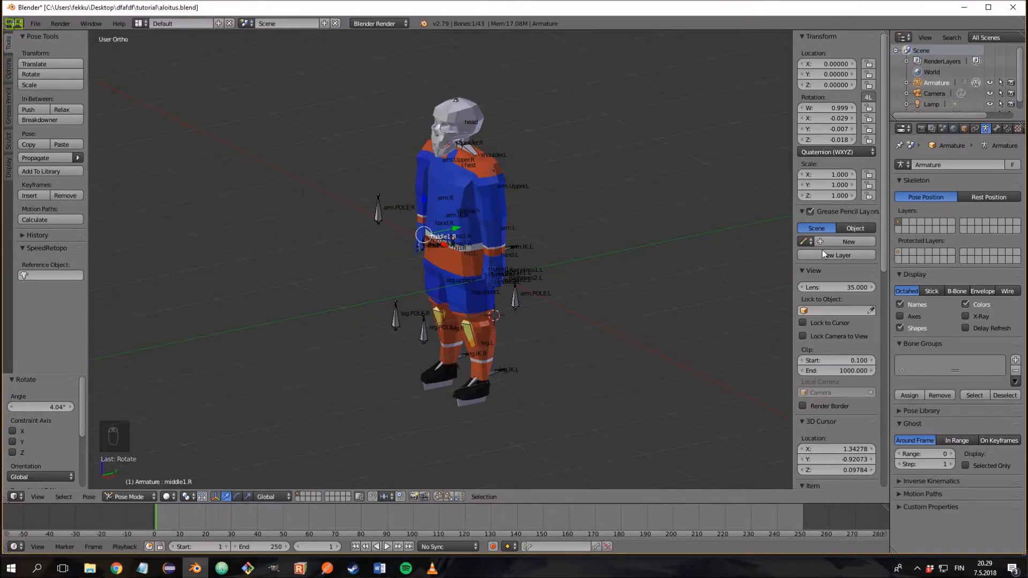
Step: Turn the armature's X-Ray display back on and look over the complete rig
left_click(965, 317)
middle_click_drag(685, 267, 731, 252)
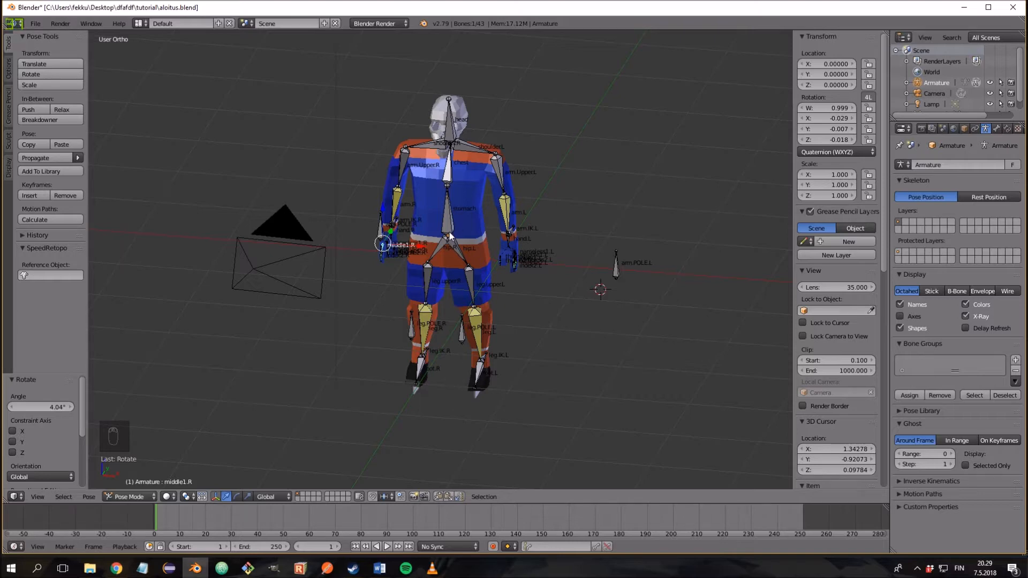
middle_click_drag(505, 390, 554, 362)
middle_click_drag(632, 359, 576, 402, "shift")
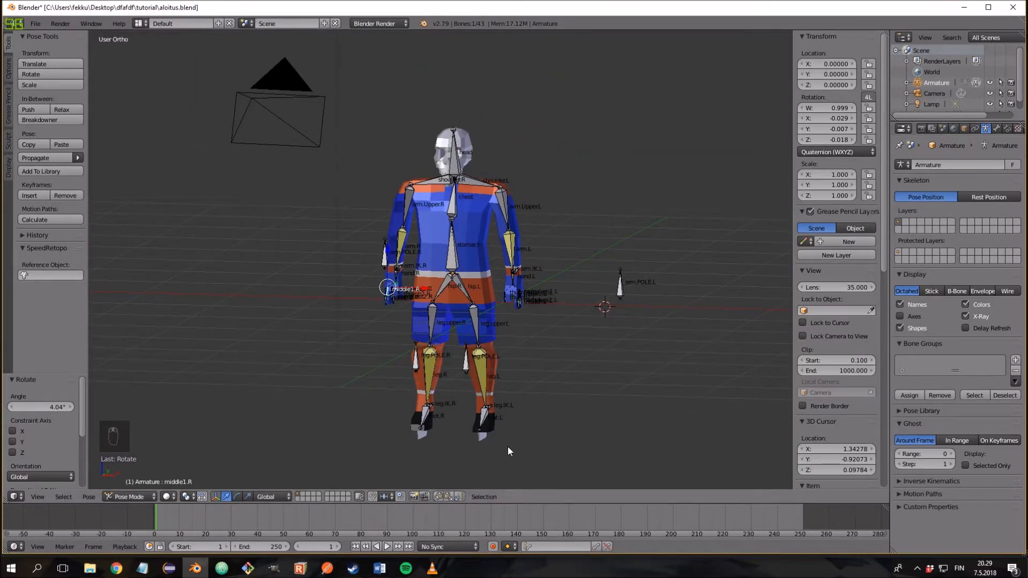
Step: Switch the armature to Edit Mode and add a new bone at the 3D cursor
key("Tab")
scroll(507, 440, "down", 2)
scroll(493, 440, "up", 4)
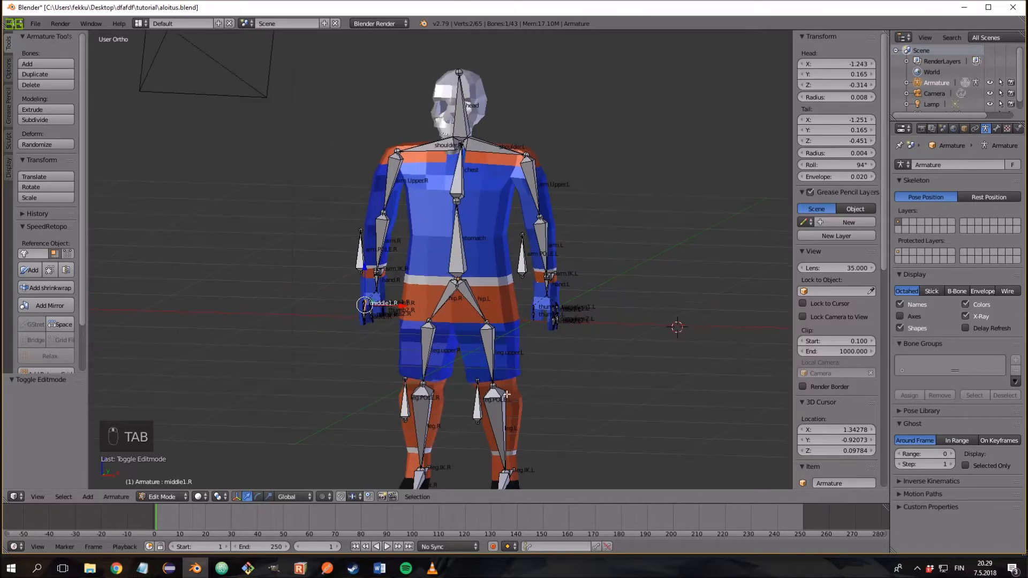
scroll(476, 345, "down", 3)
key("shift+a")
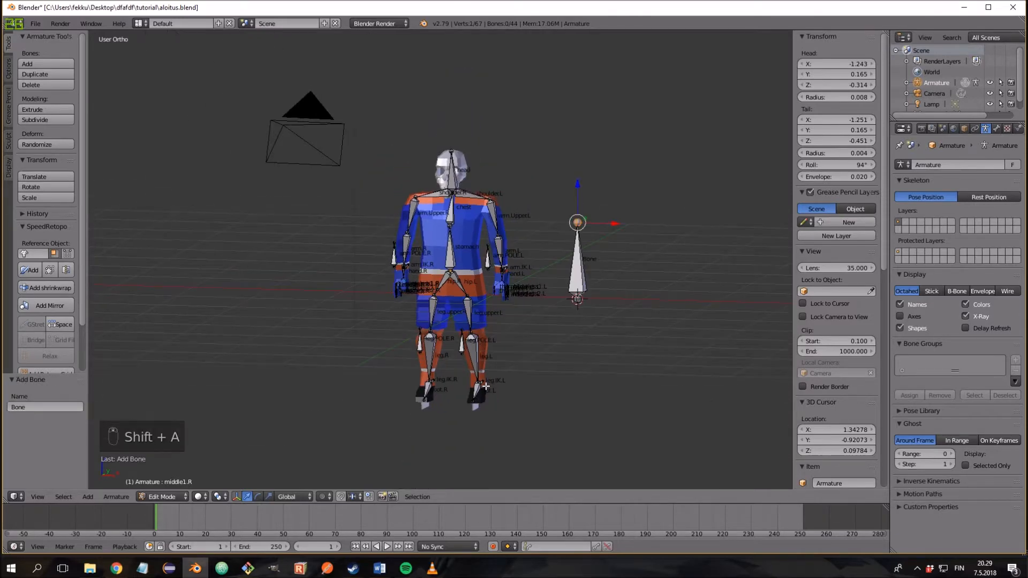
scroll(594, 323, "up", 3)
scroll(584, 323, "down", 3)
middle_click_drag(564, 323, 621, 241)
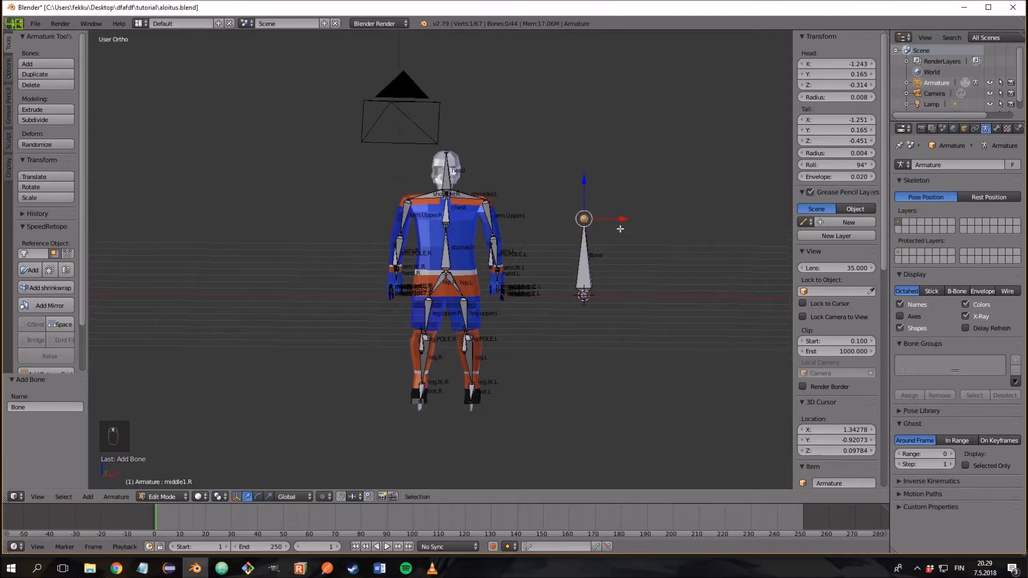
Step: Move the new bone to the player's centre line, down between the feet, and adjust its position along Y
left_click_drag(621, 219, 483, 257)
right_click(579, 271)
left_click_drag(444, 218, 444, 431)
middle_click_drag(443, 431, 458, 418)
left_click_drag(441, 393, 516, 392)
key("KP_3")
key("KP_1")
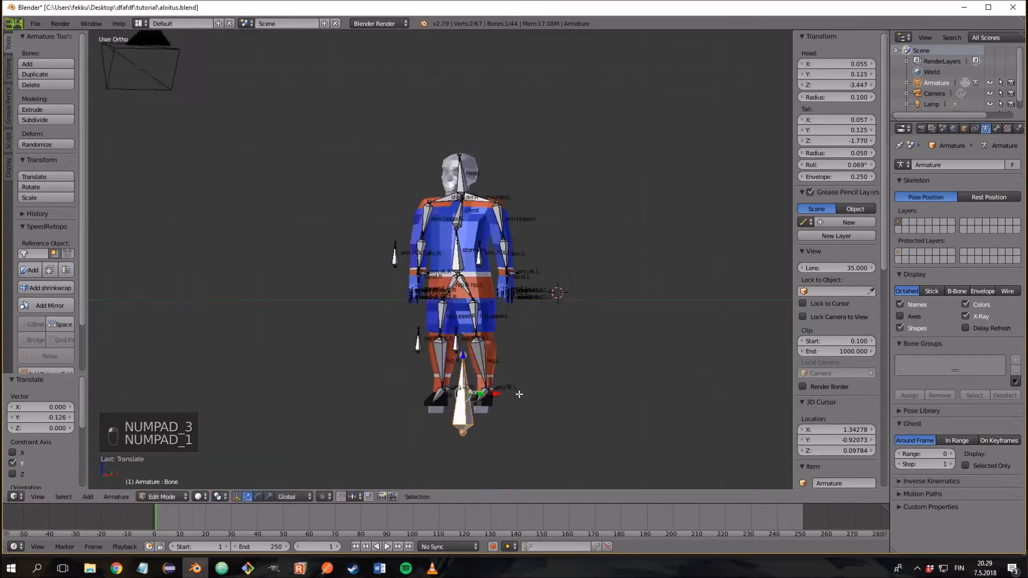
Step: Rotate the new bone 90° around the X axis so it lies flat
key("r")
type("x")
type("90")
key("Return")
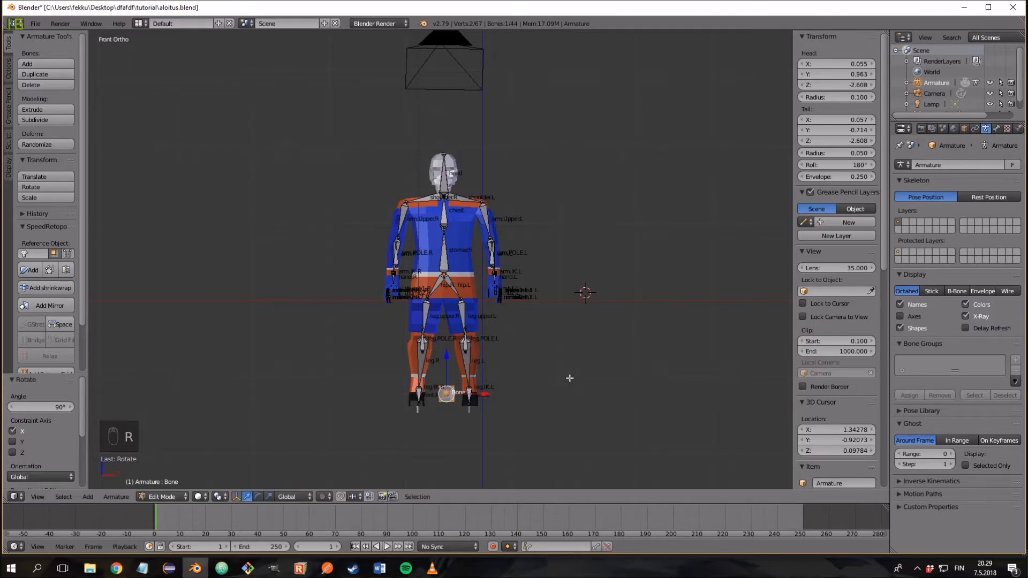
Step: Scale the flat bone down to roughly a third of its size so it fits between the skates
scroll(489, 398, "down", 4)
scroll(493, 351, "up", 6)
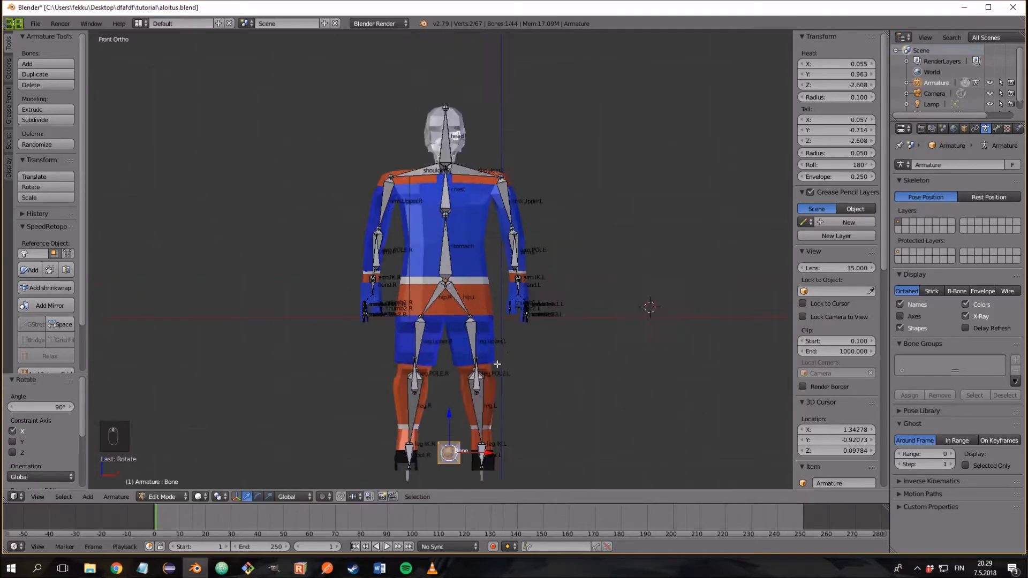
middle_click_drag(493, 351, 491, 439)
key("s")
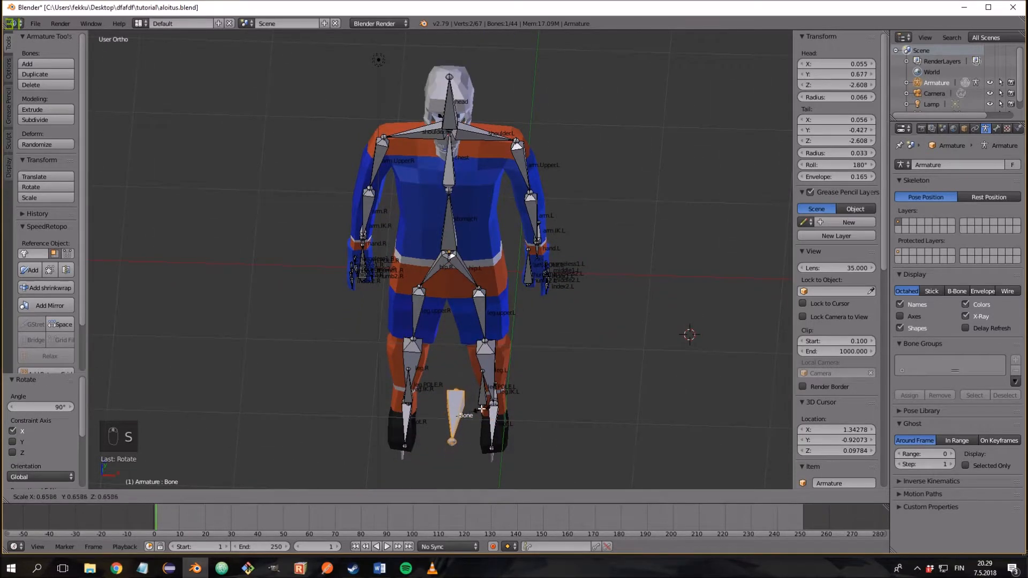
left_click(467, 408)
Step: Shift the flat bone along Y and lower it to about Z -3.0, level with the bottom of the skates
middle_click_drag(457, 394, 454, 475)
key("g")
key("y")
left_click(517, 459)
left_click_drag(469, 441, 469, 462)
middle_click_drag(469, 463, 464, 304)
scroll(506, 483, "up", 2)
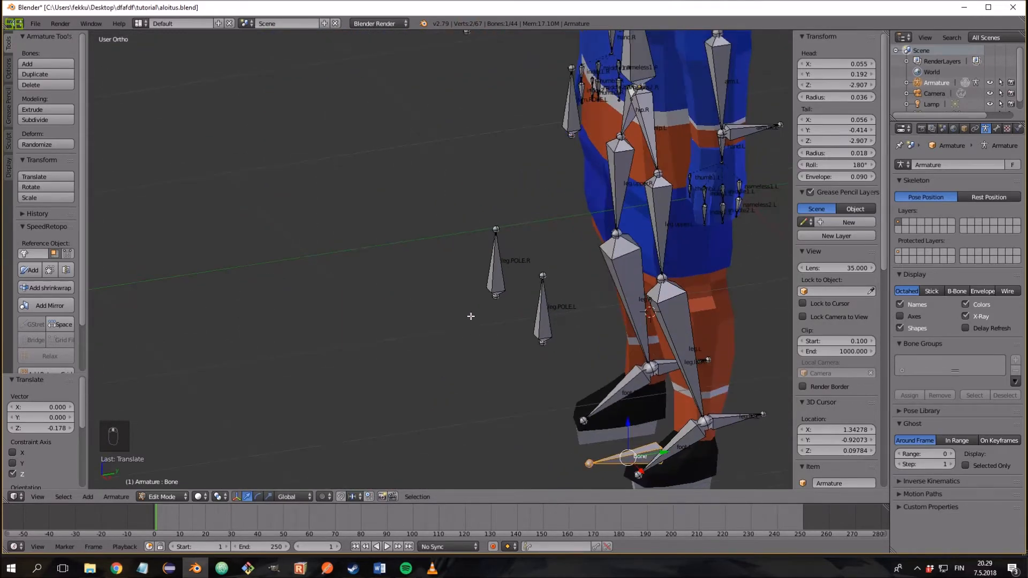
left_click_drag(628, 423, 628, 435)
middle_click_drag(583, 426, 645, 411)
scroll(646, 411, "down", 3)
key("KP_1")
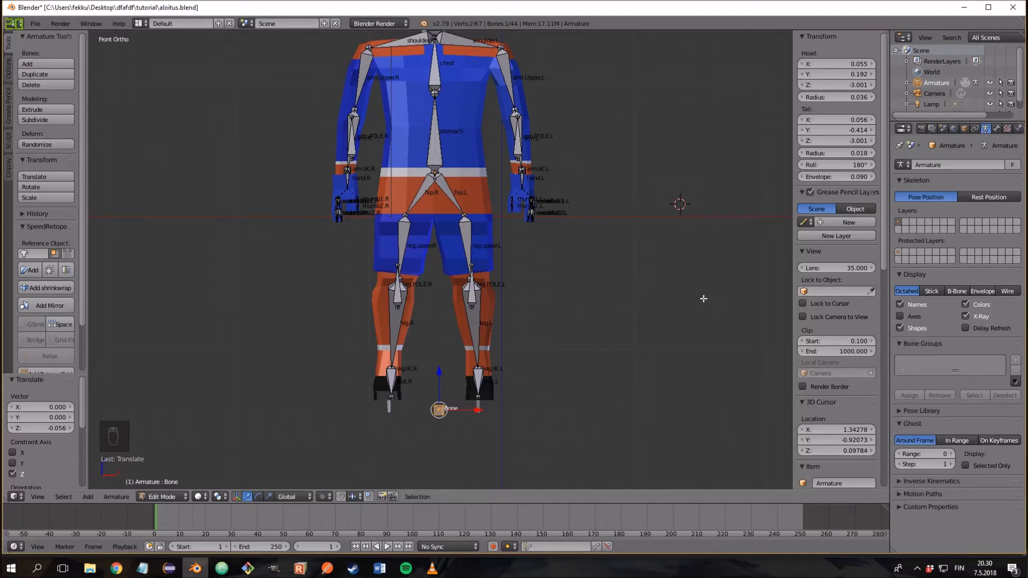
Step: Select the stomach bone together with arm.IK.R and arm.IK.L
middle_click_drag(657, 290, 542, 195)
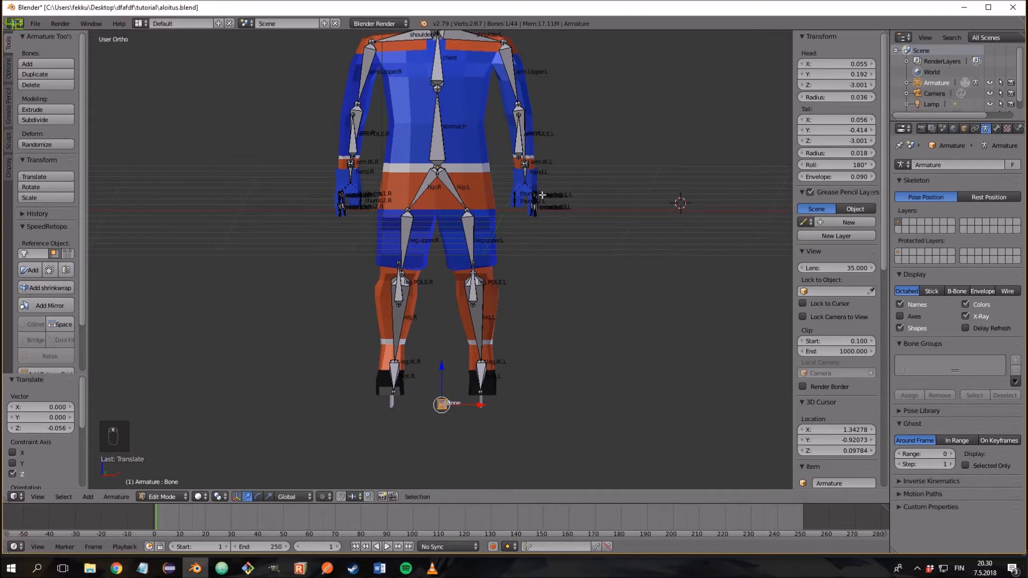
right_click(436, 154)
middle_click_drag(562, 231, 551, 289)
right_click(610, 161, "shift")
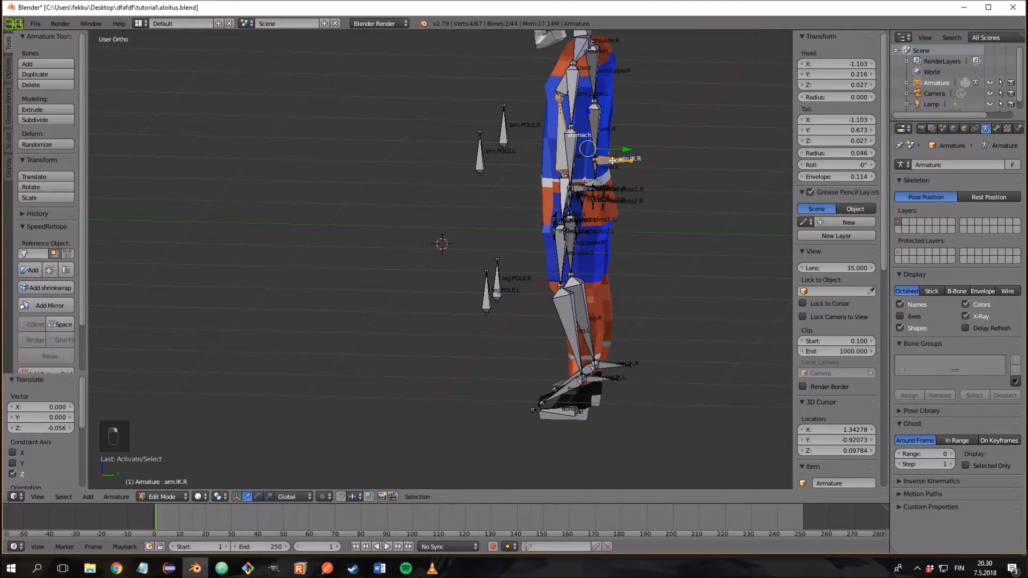
right_click(580, 190, "shift")
middle_click_drag(608, 254, 583, 281)
right_click(548, 181)
right_click(620, 184, "shift")
right_click(523, 234, "shift")
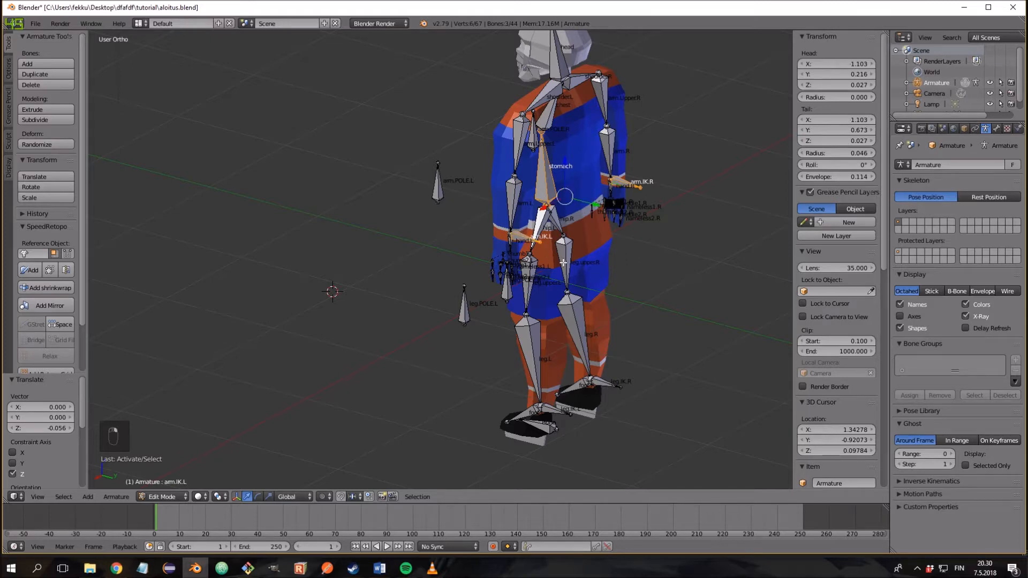
middle_click_drag(523, 234, 593, 272)
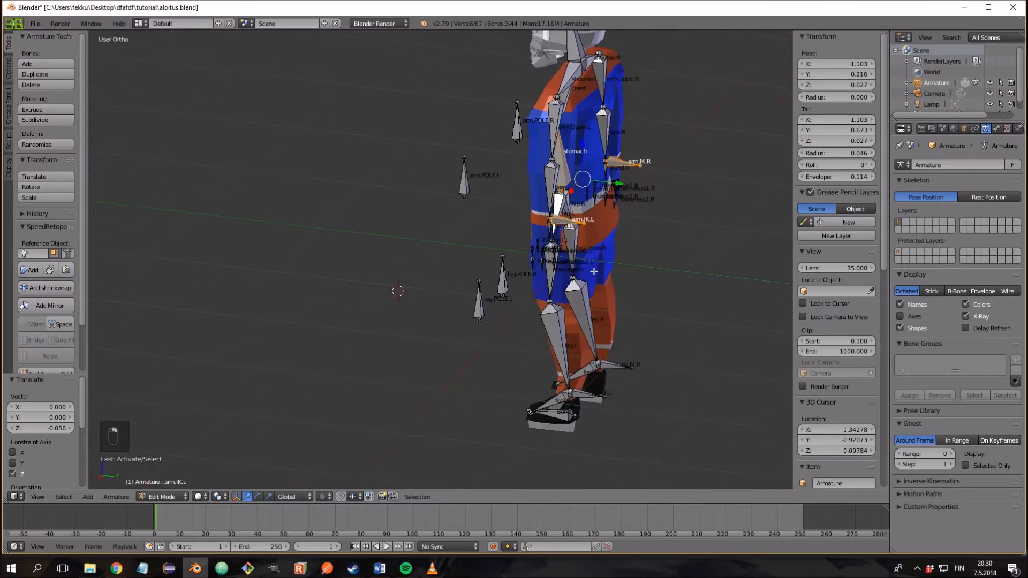
Step: Add both leg IK bones and all four leg and arm pole bones to the selection, with the new base bone last
right_click(608, 366, "shift")
right_click(578, 397, "shift")
middle_click_drag(578, 397, 566, 398)
right_click(492, 305, "shift")
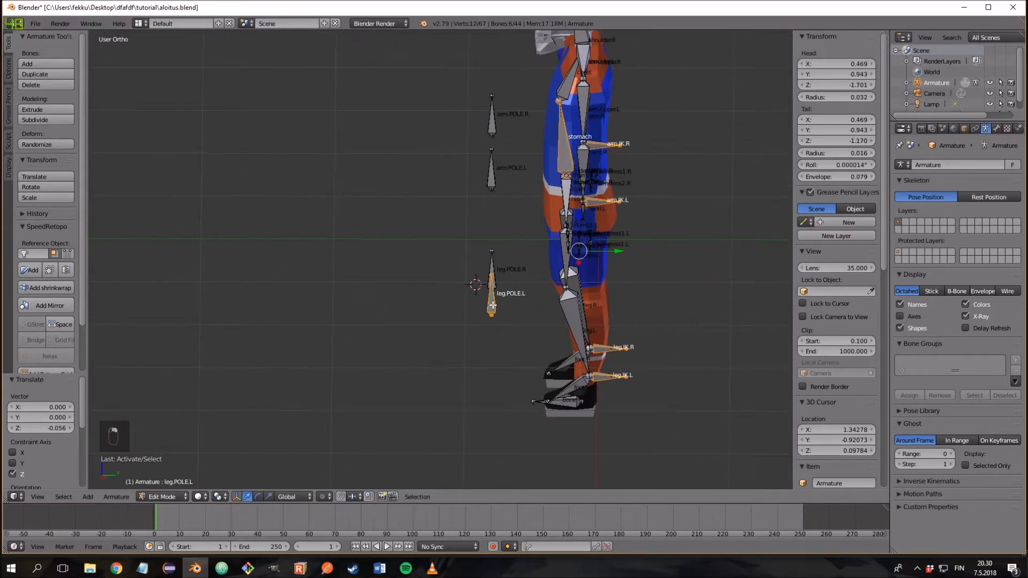
right_click(490, 267, "shift")
right_click(491, 179, "shift")
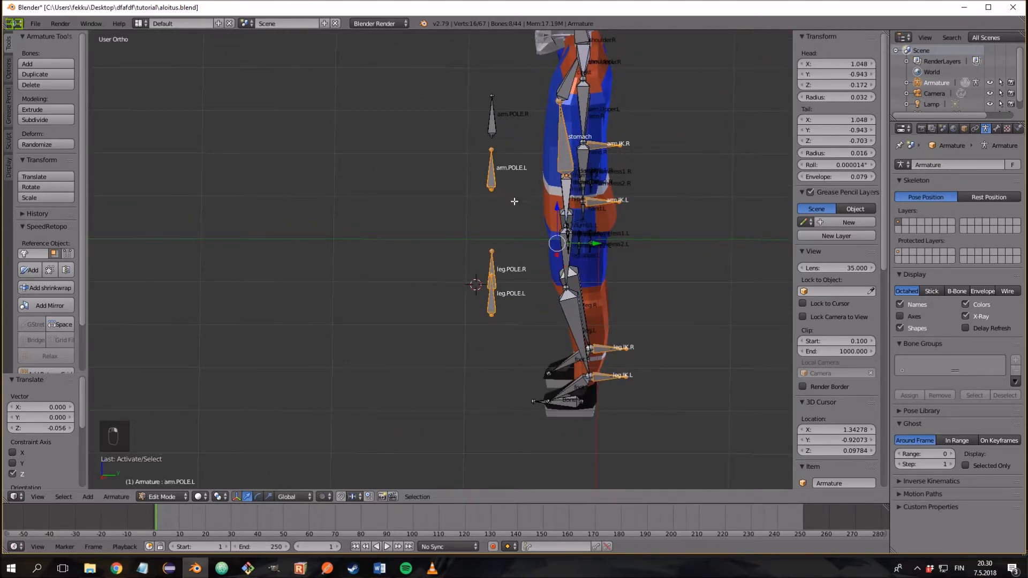
right_click(491, 118, "shift")
middle_click_drag(406, 165, 764, 275)
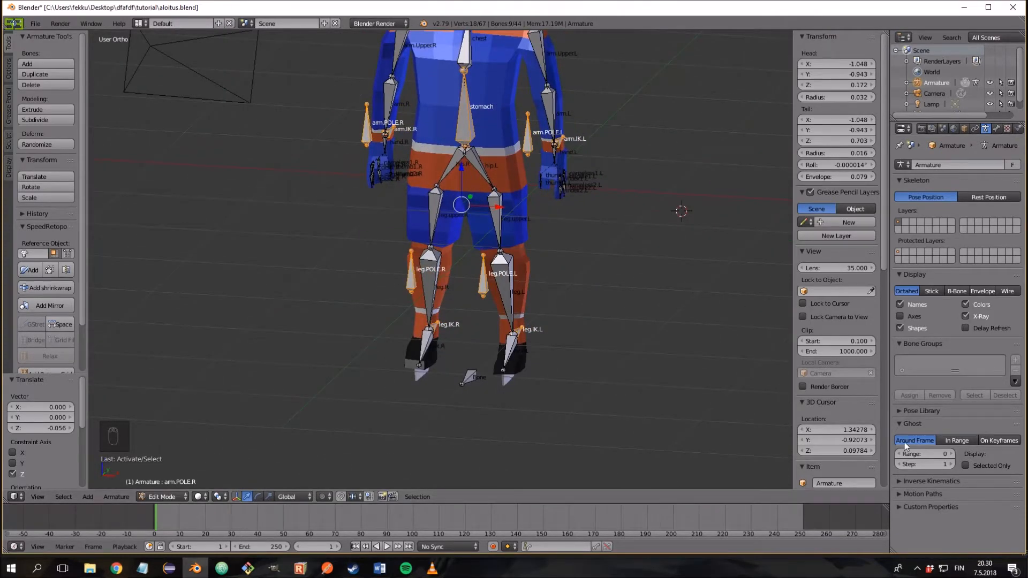
right_click(469, 375, "shift")
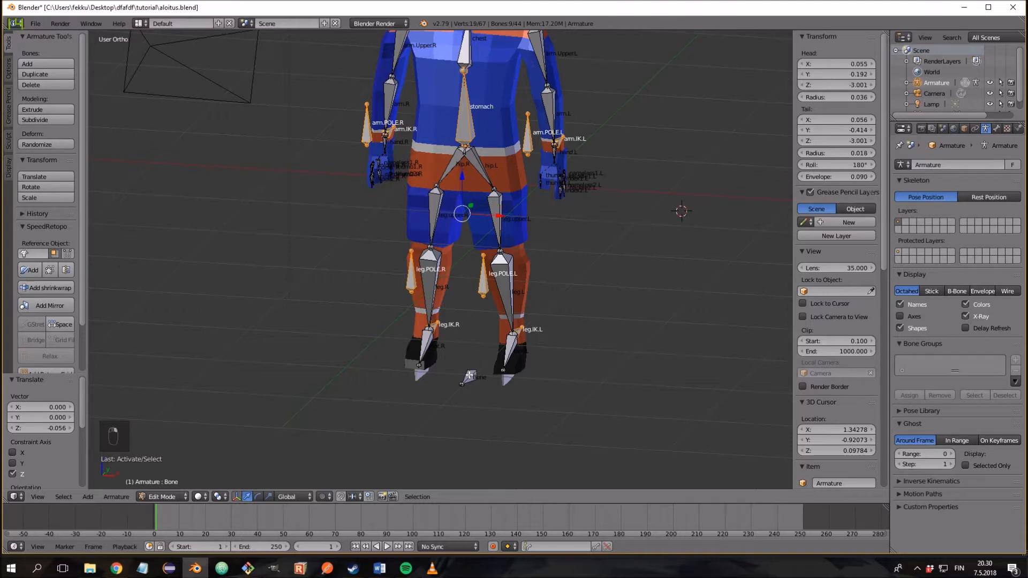
right_click(468, 378, "shift")
middle_click_drag(606, 405, 647, 410)
Step: Disable Deform on the base bone and parent the selected bones to it with Keep Offset
left_click(997, 129)
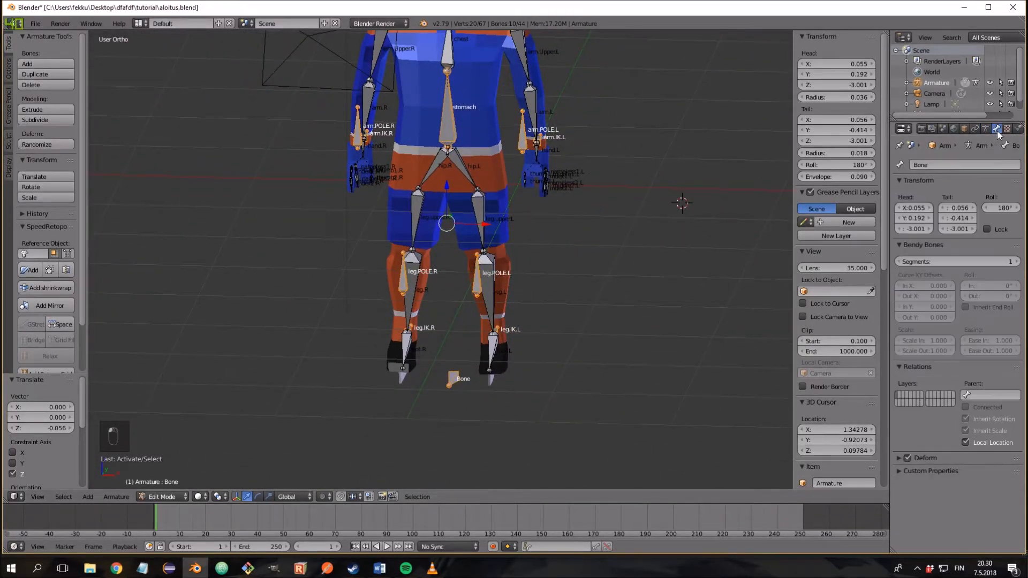
left_click(908, 458)
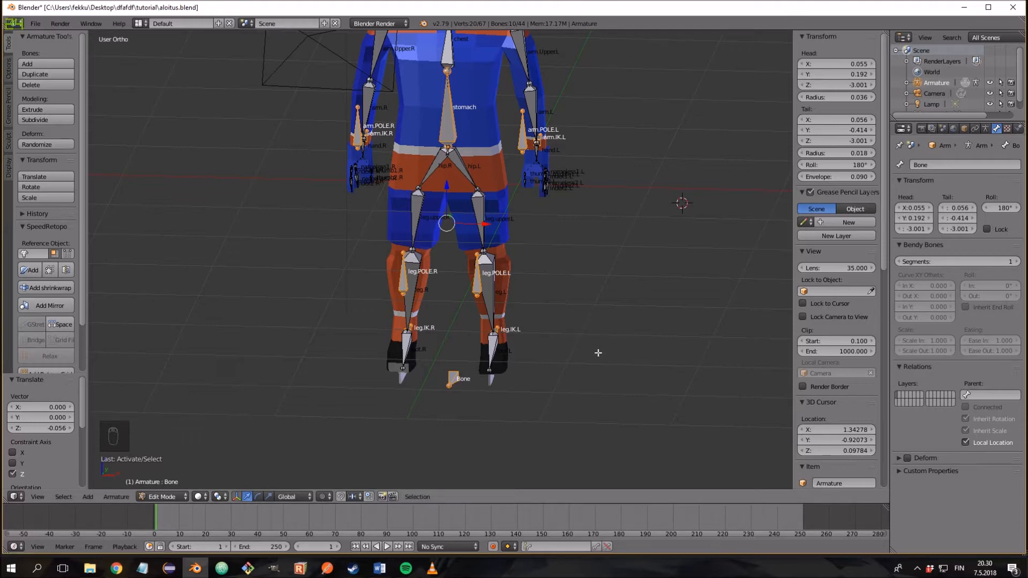
key("ctrl+p")
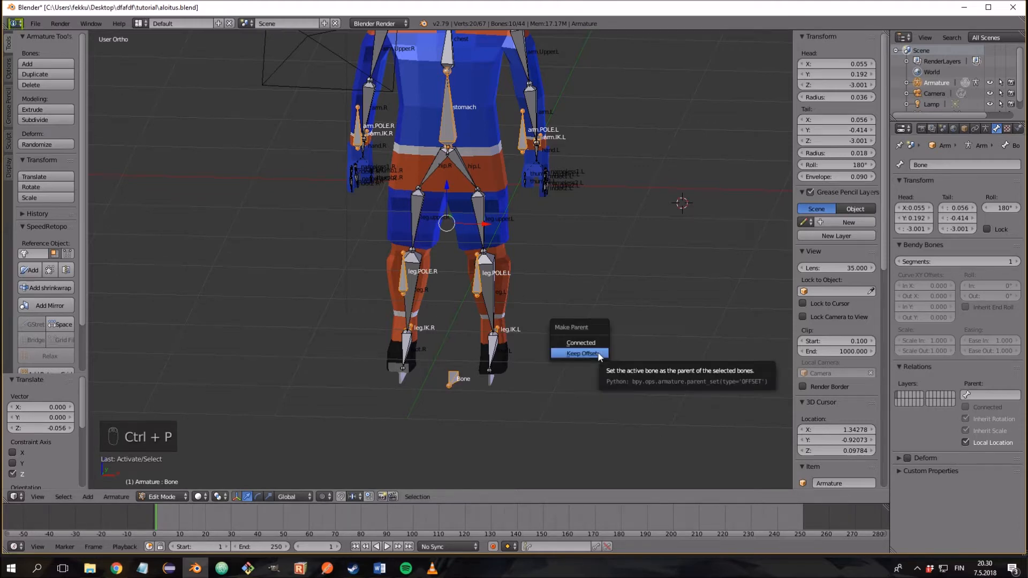
left_click(582, 354)
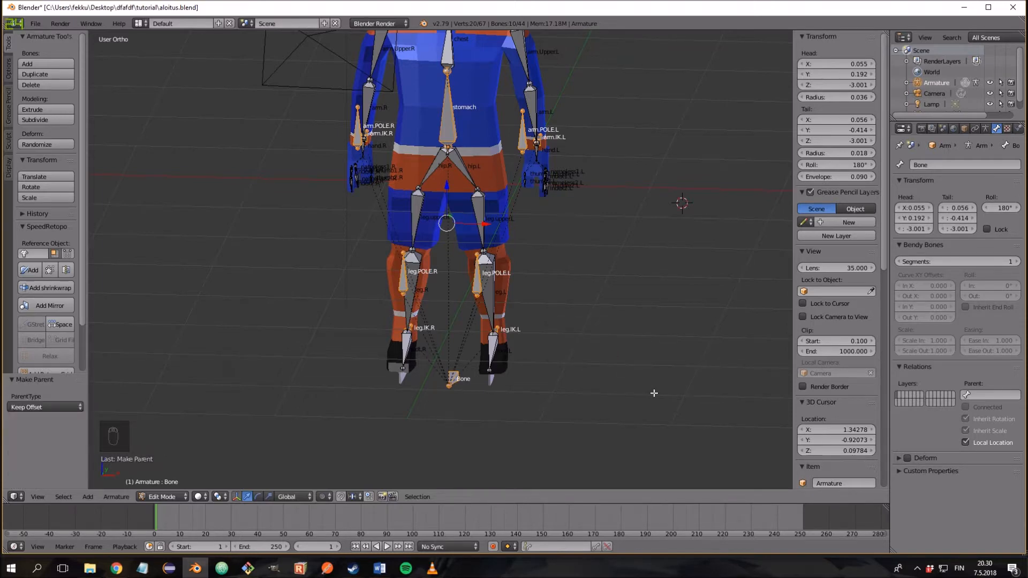
Step: Switch to Pose Mode, try moving the base bone on its own, and cancel the move
key("Tab")
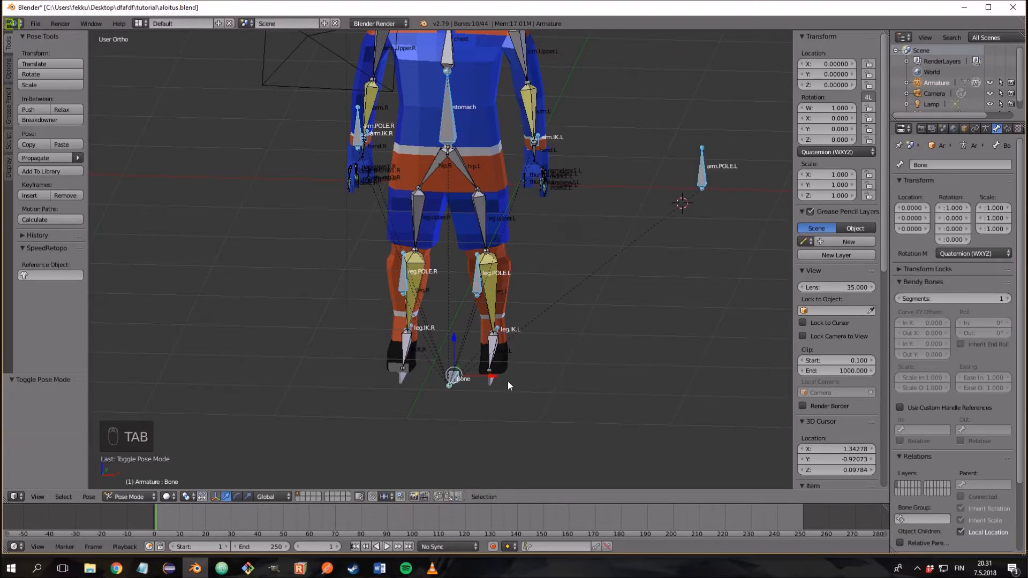
right_click(454, 383)
key("g")
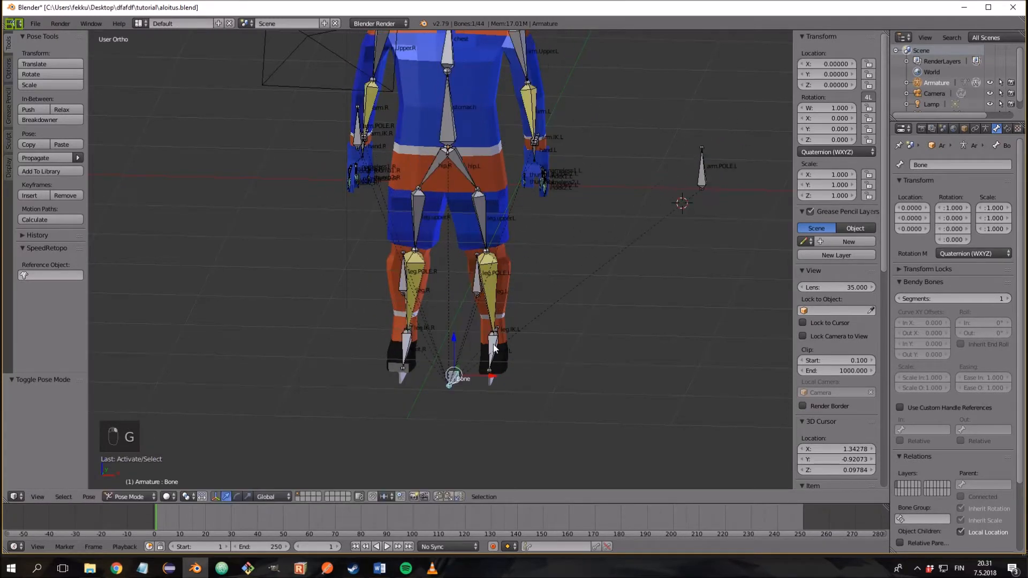
right_click(540, 358)
Step: Examine the complete rig from the front and side, checking the head and chest bones and the base bone's parent links
middle_click_drag(488, 367, 496, 377)
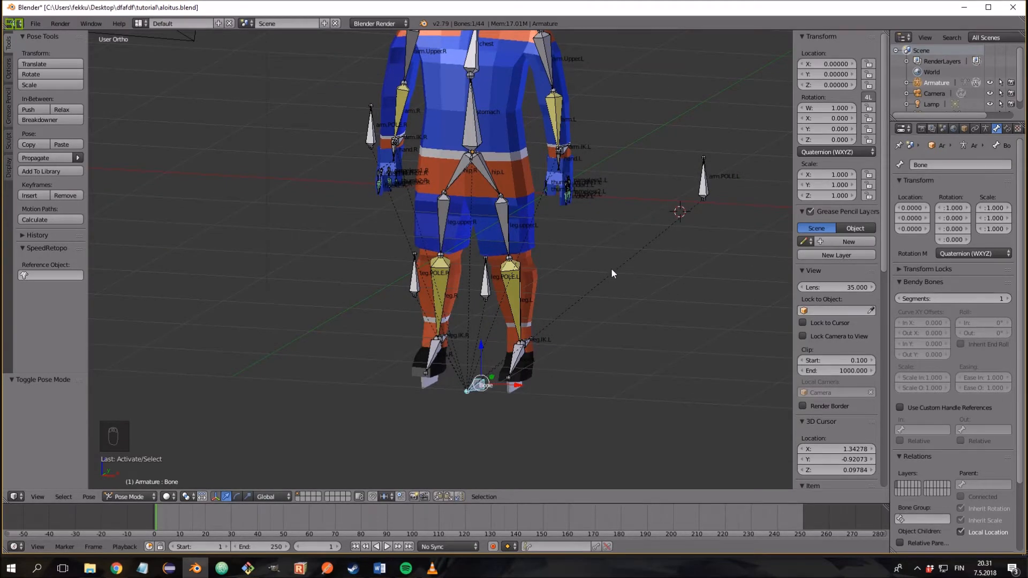
scroll(602, 301, "down", 4)
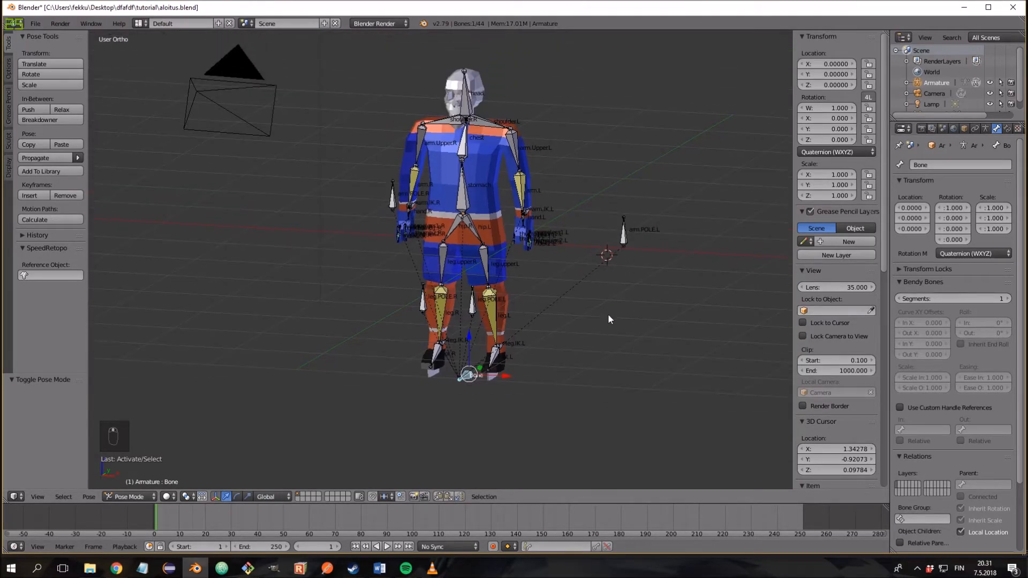
middle_click_drag(608, 320, 591, 296)
scroll(600, 313, "up", 3)
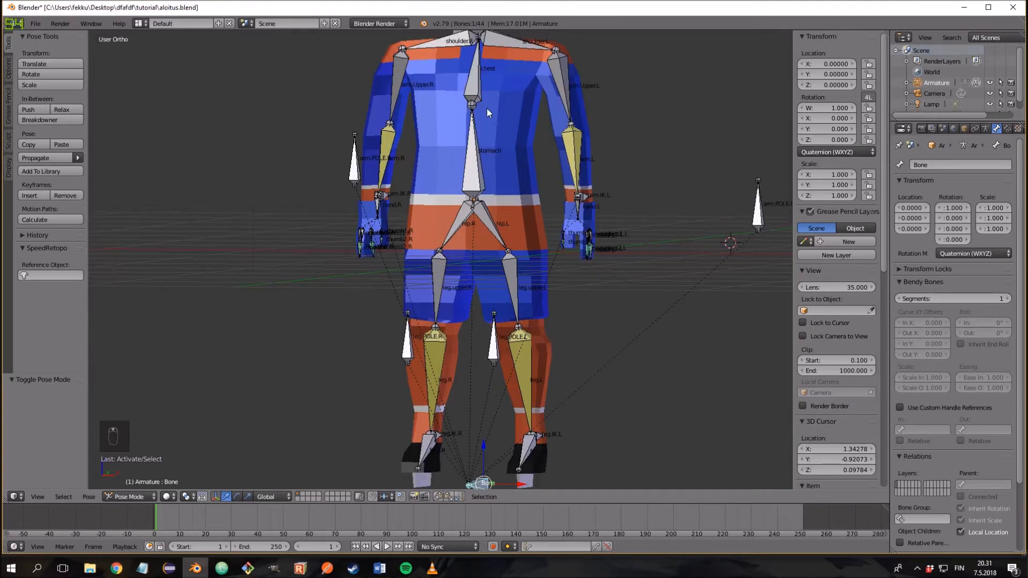
scroll(513, 95, "down", 2)
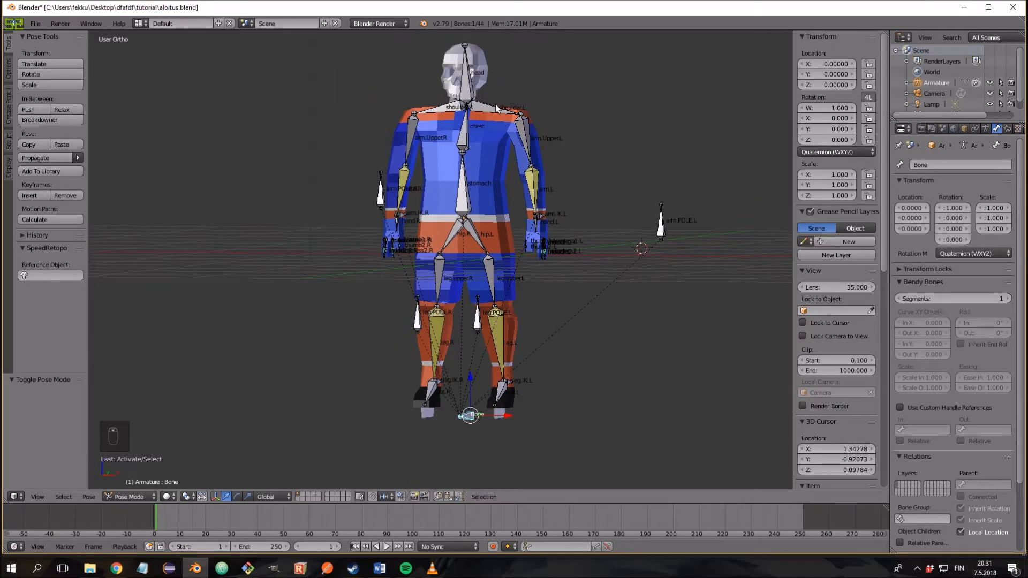
right_click(468, 121)
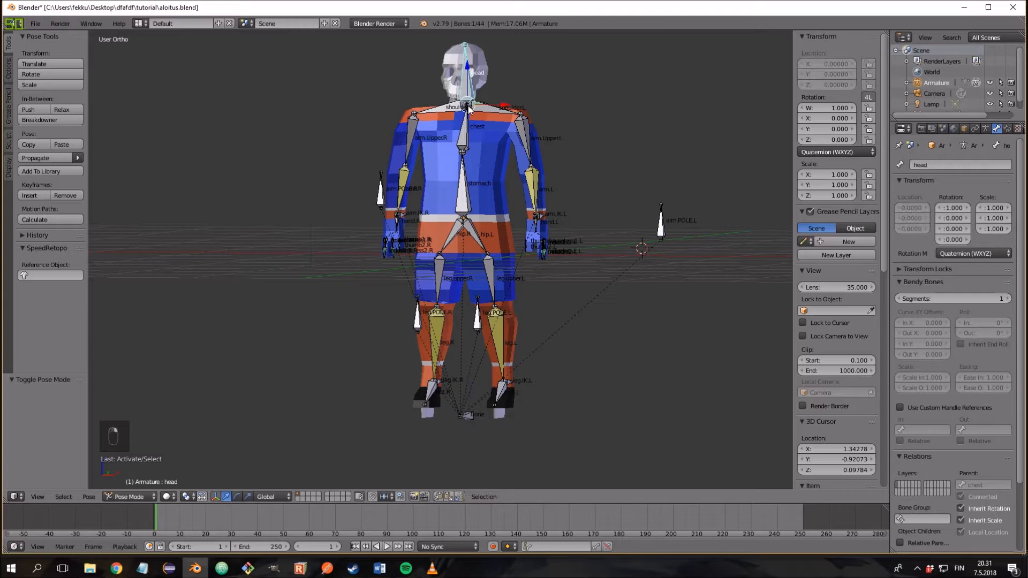
middle_click_drag(473, 122, 470, 146)
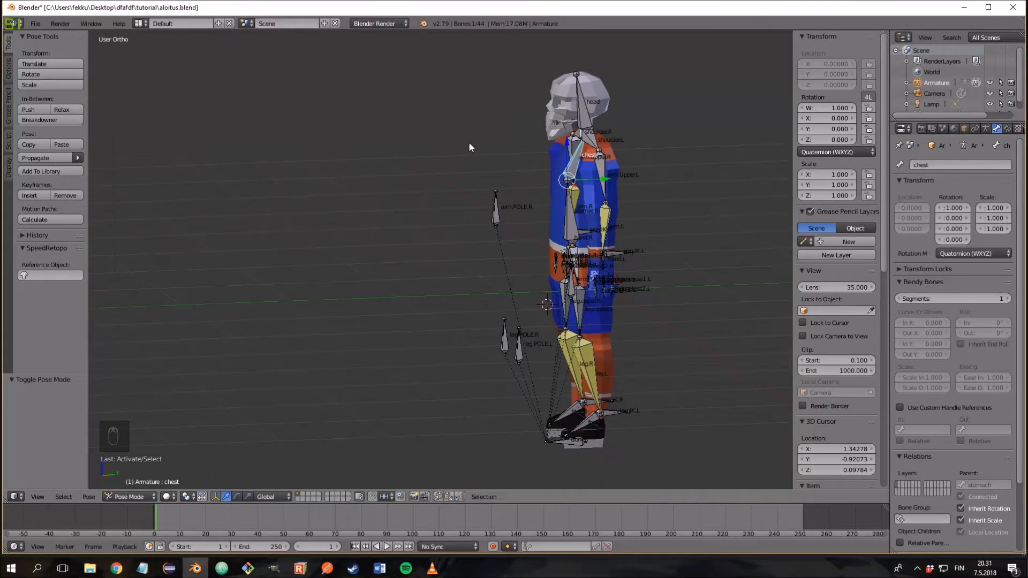
middle_click_drag(604, 250, 454, 241)
scroll(653, 242, "down", 5)
scroll(634, 268, "up", 7)
scroll(551, 239, "down", 3)
middle_click_drag(543, 235, 625, 248)
scroll(605, 262, "up", 2)
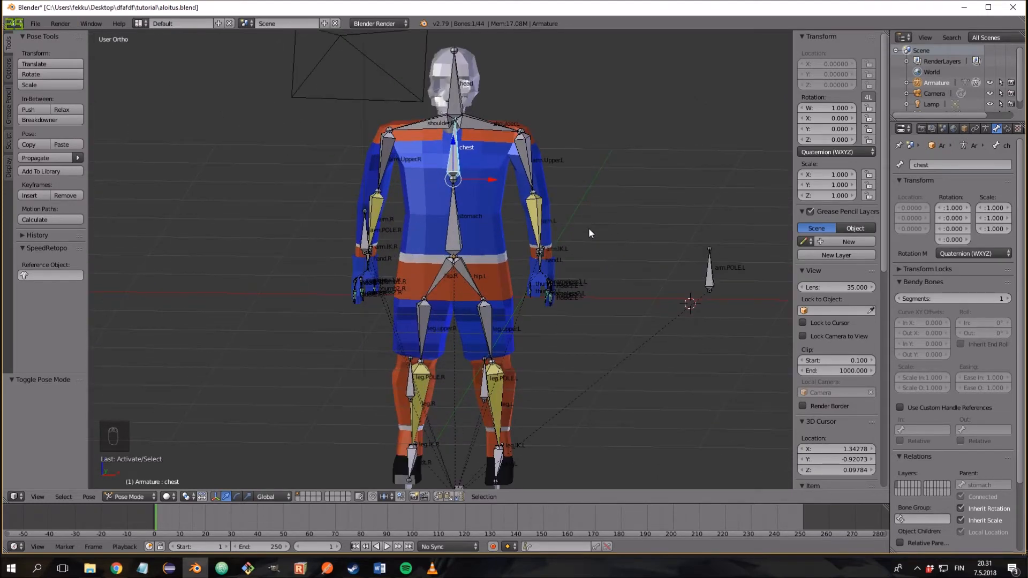
Step: In Object Mode, parent the player mesh to the armature with automatic weights
left_click(131, 497)
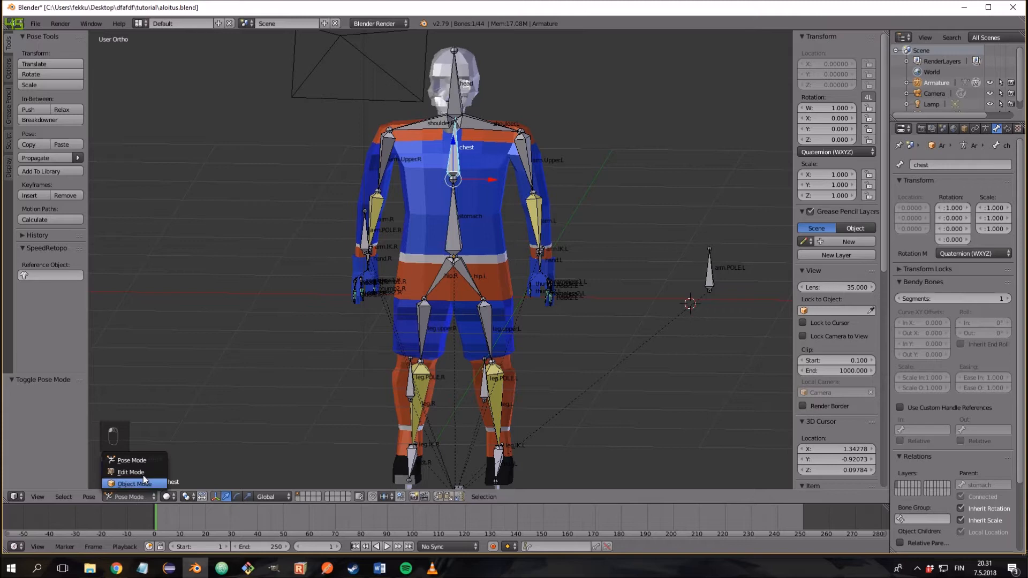
left_click(129, 459)
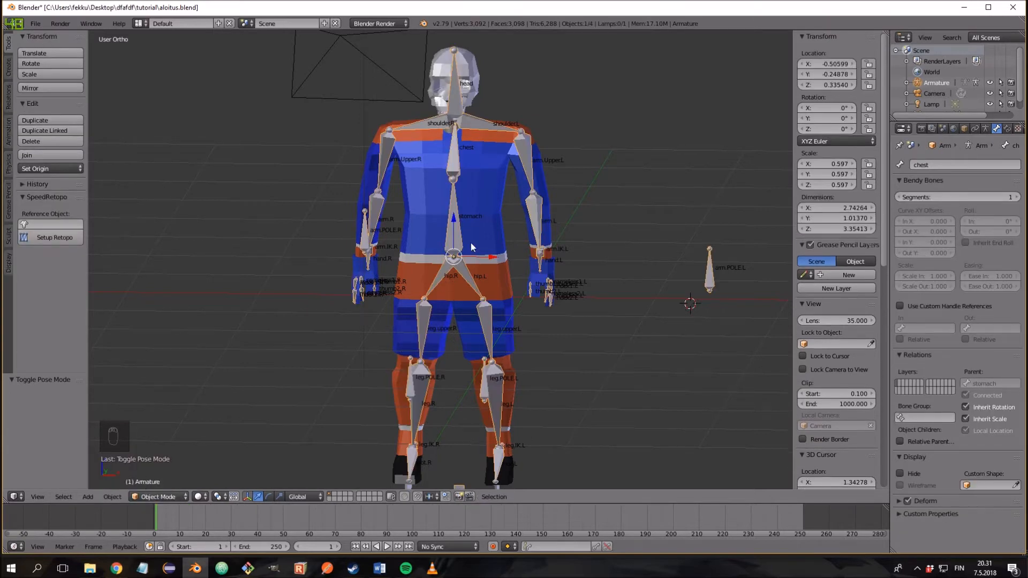
right_click(483, 231)
right_click(457, 234, "shift")
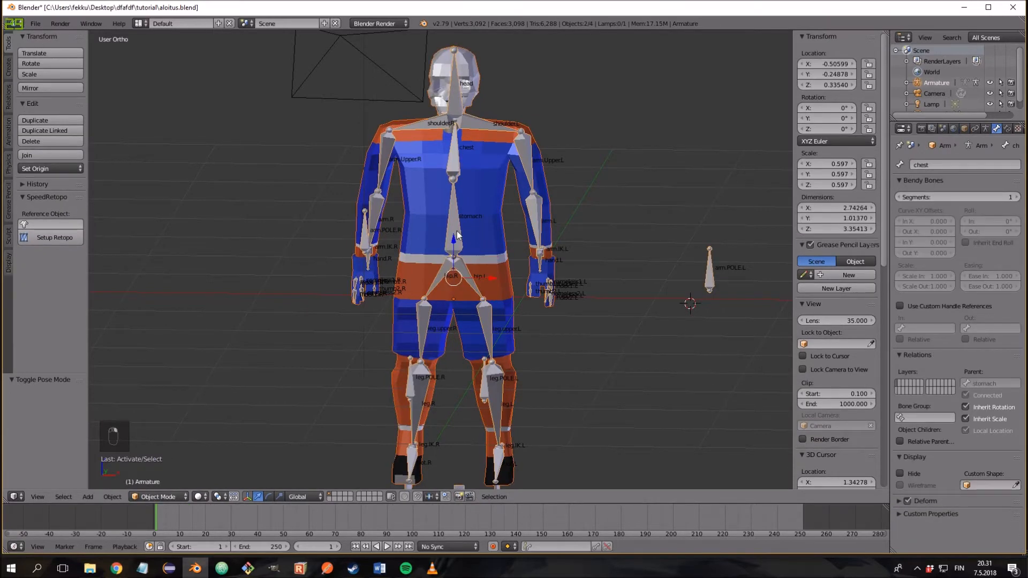
key("ctrl+p")
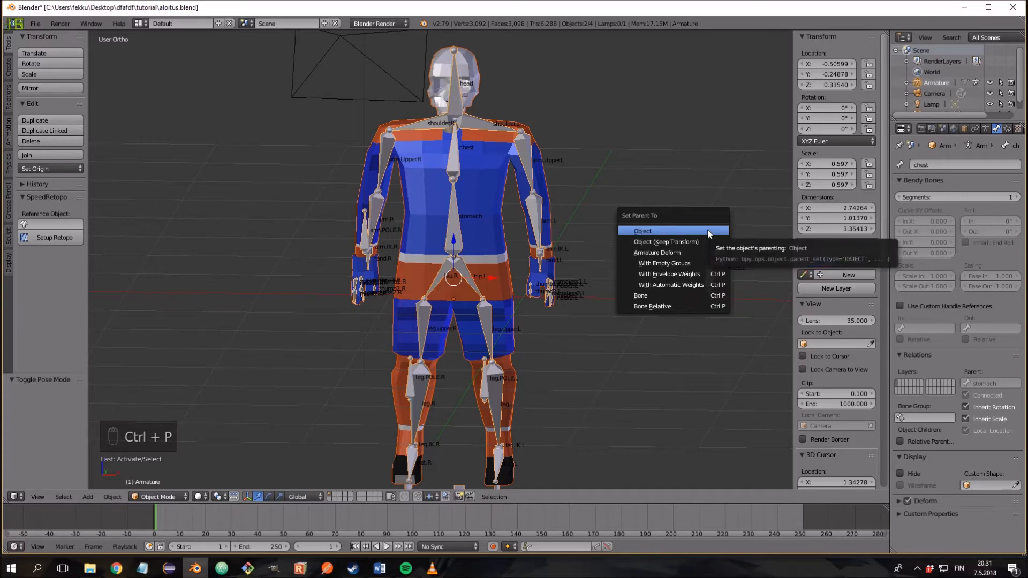
left_click(673, 286)
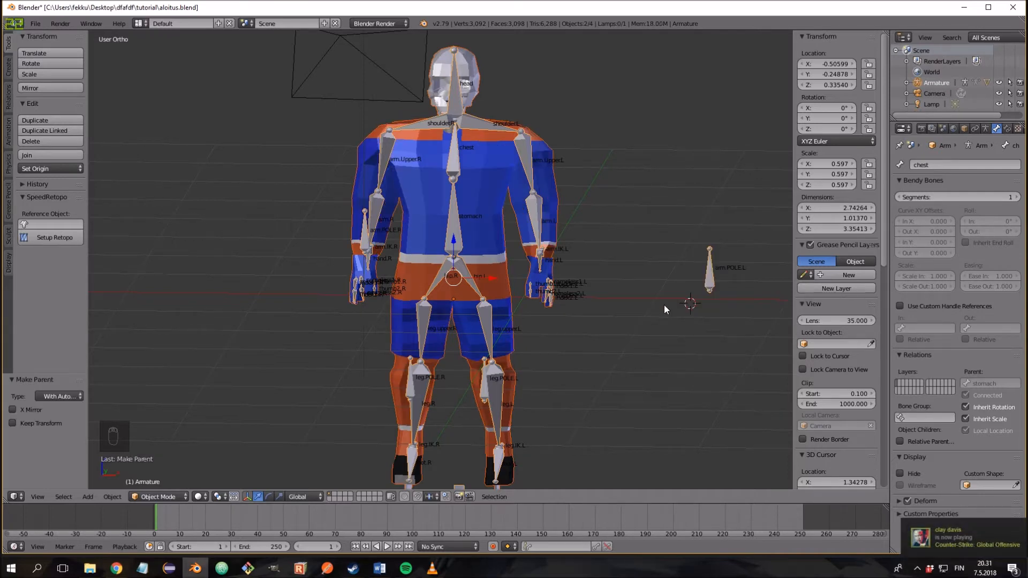
Step: Examine the player mesh together with its armature from the front, side and upper body after the binding
scroll(664, 304, "up", 5)
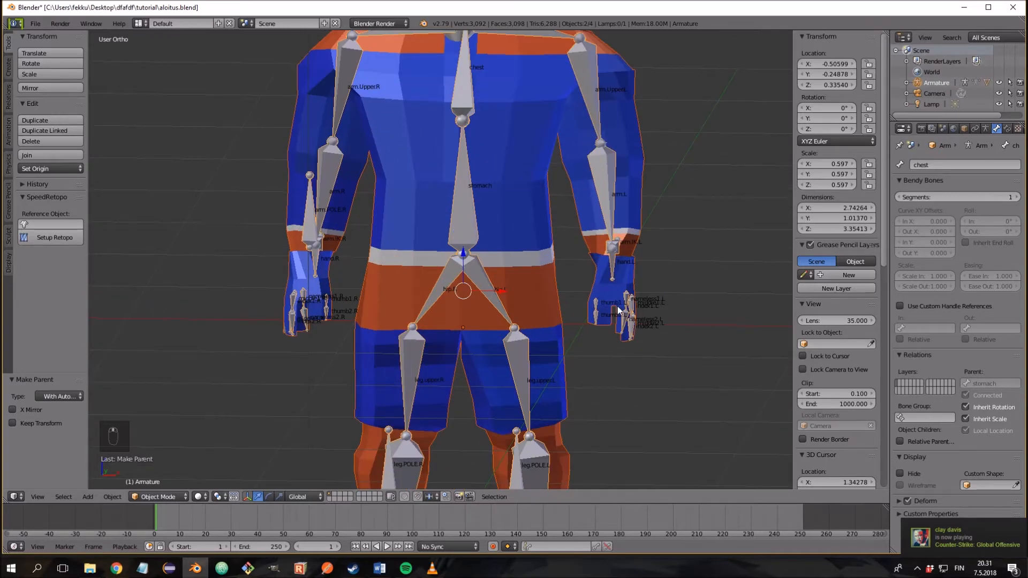
scroll(405, 259, "down", 3)
middle_click_drag(405, 260, 445, 290)
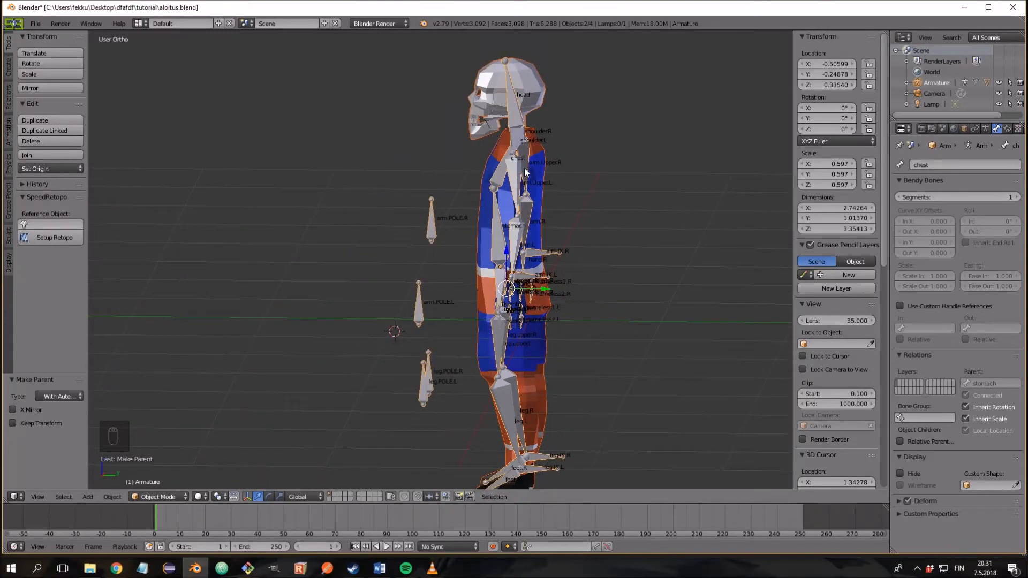
scroll(520, 221, "down", 1)
scroll(521, 223, "up", 4)
middle_click_drag(520, 223, 648, 175)
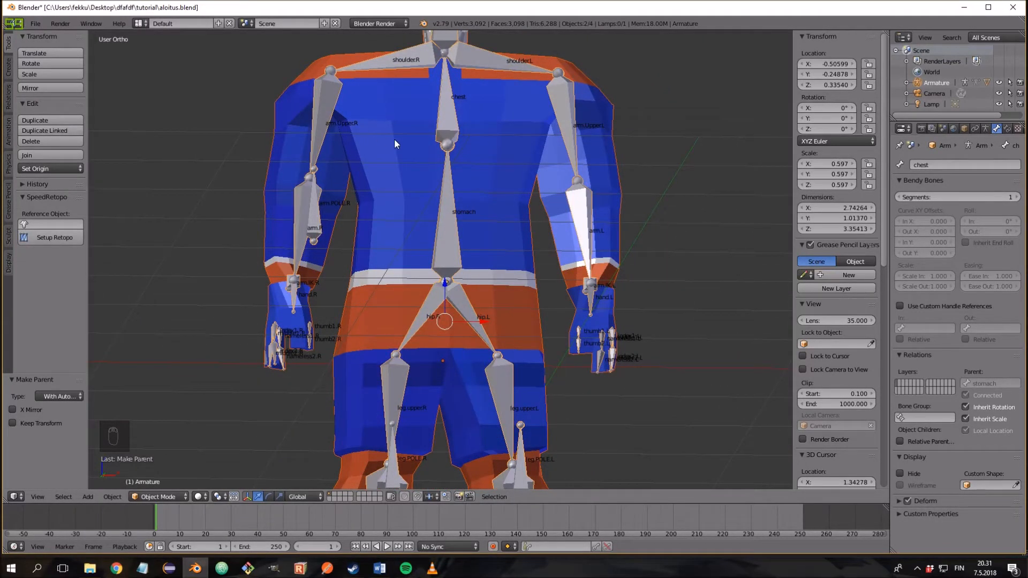
scroll(544, 280, "down", 3)
middle_click_drag(557, 303, 567, 401)
scroll(538, 316, "up", 5)
scroll(590, 287, "down", 4)
middle_click_drag(590, 287, 570, 268)
scroll(569, 269, "up", 2)
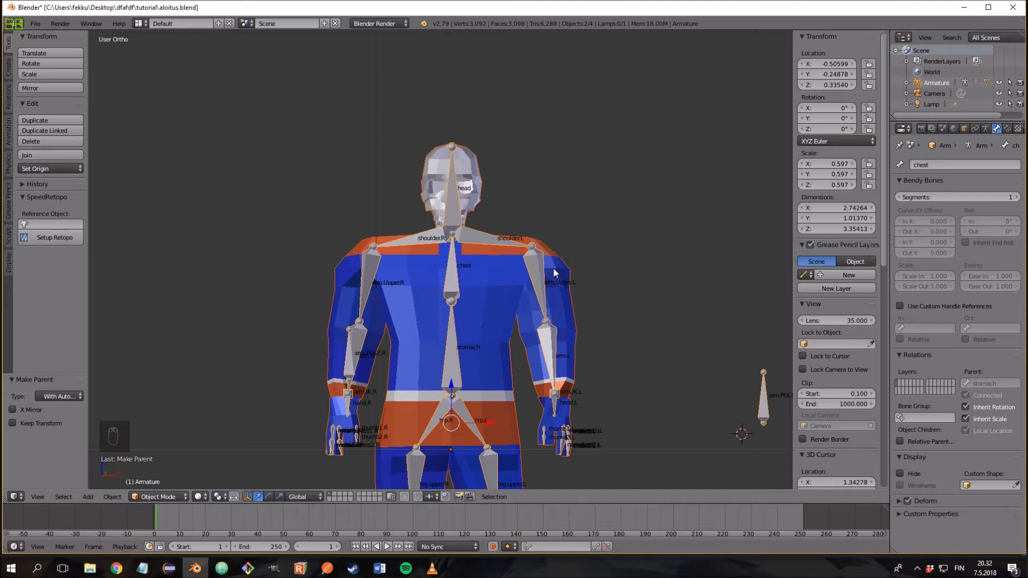
Step: Put the armature in Pose Mode and switch the player mesh to Weight Paint mode
right_click(501, 299)
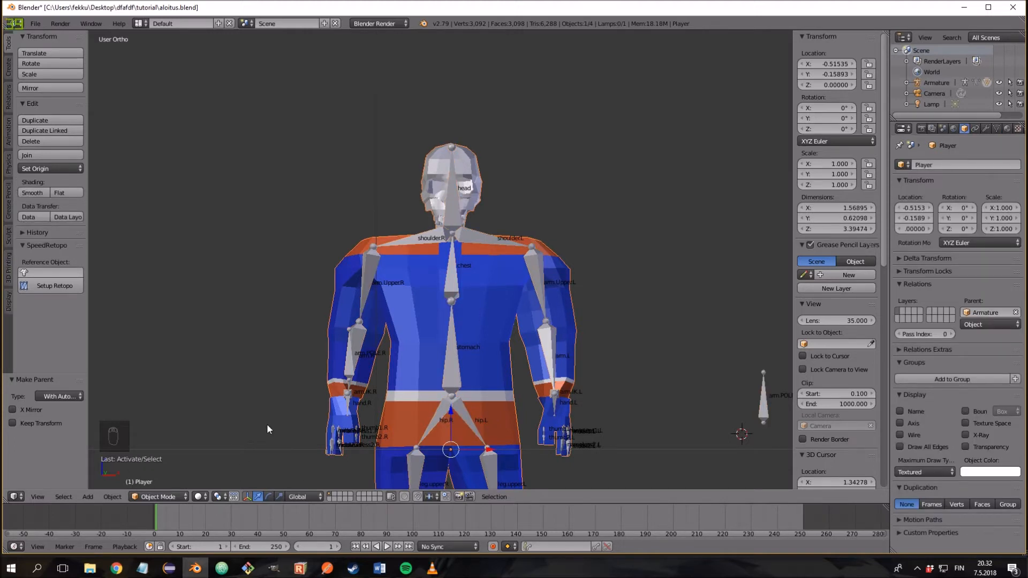
right_click(442, 326)
left_click(161, 496)
left_click(162, 460)
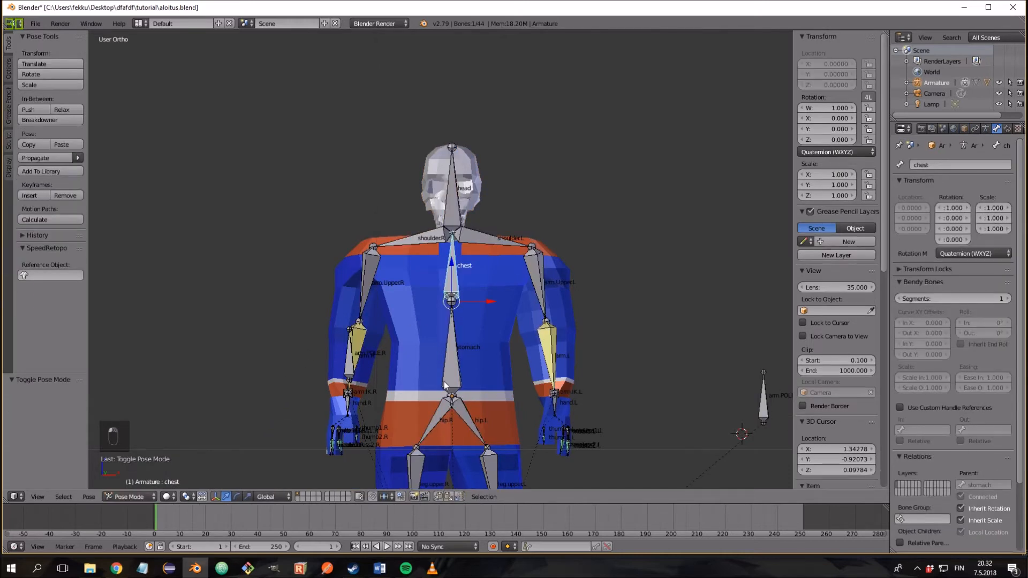
right_click(487, 337)
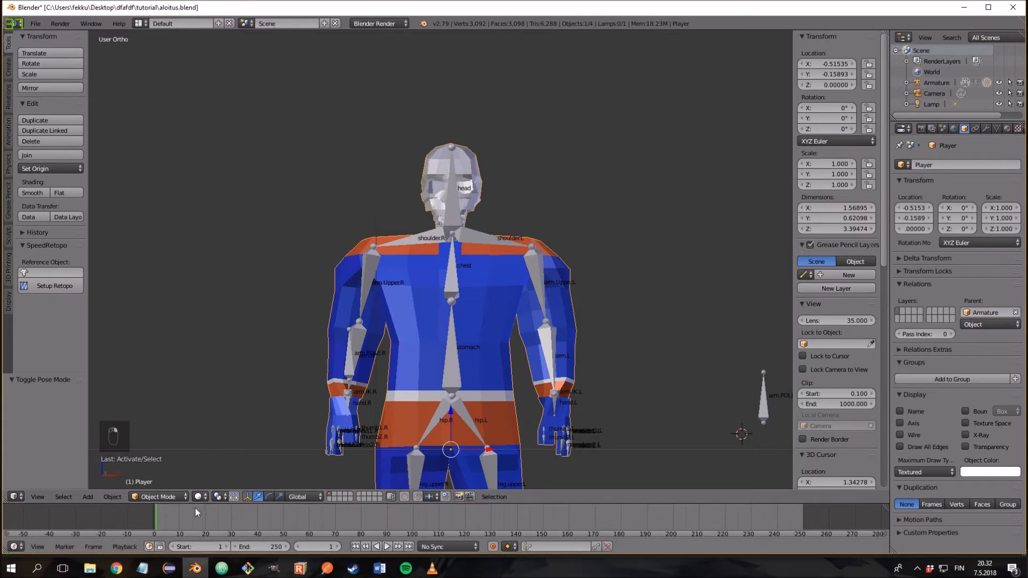
left_click(181, 498)
left_click(167, 437)
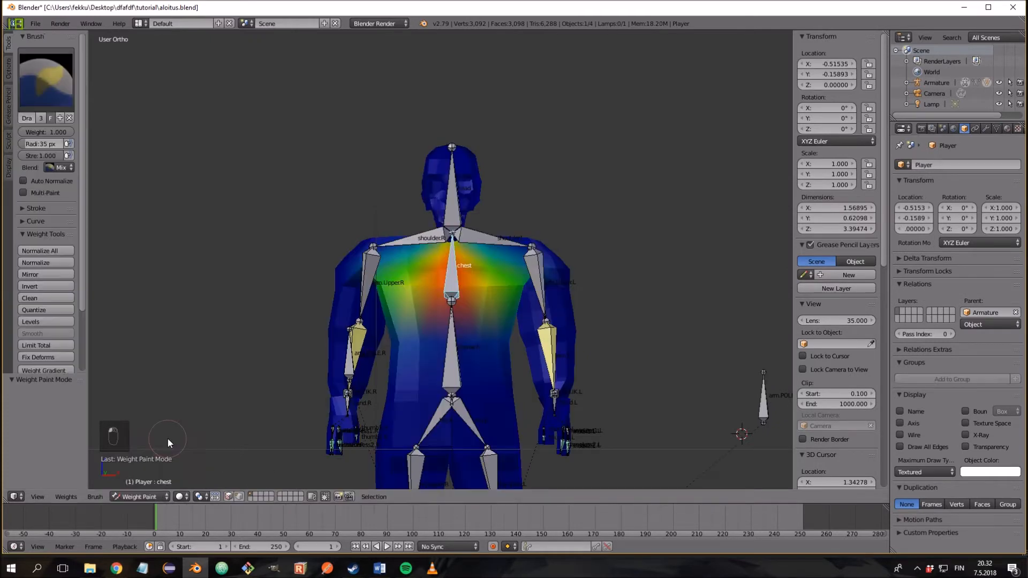
Step: Inspect the automatic weights of the chest bone and the shoulder.L bone around the upper torso
mouse_move(506, 339)
middle_mouse_down()
mouse_move(496, 376)
mouse_move(309, 359)
mouse_move(435, 322)
mouse_move(490, 352)
middle_mouse_up()
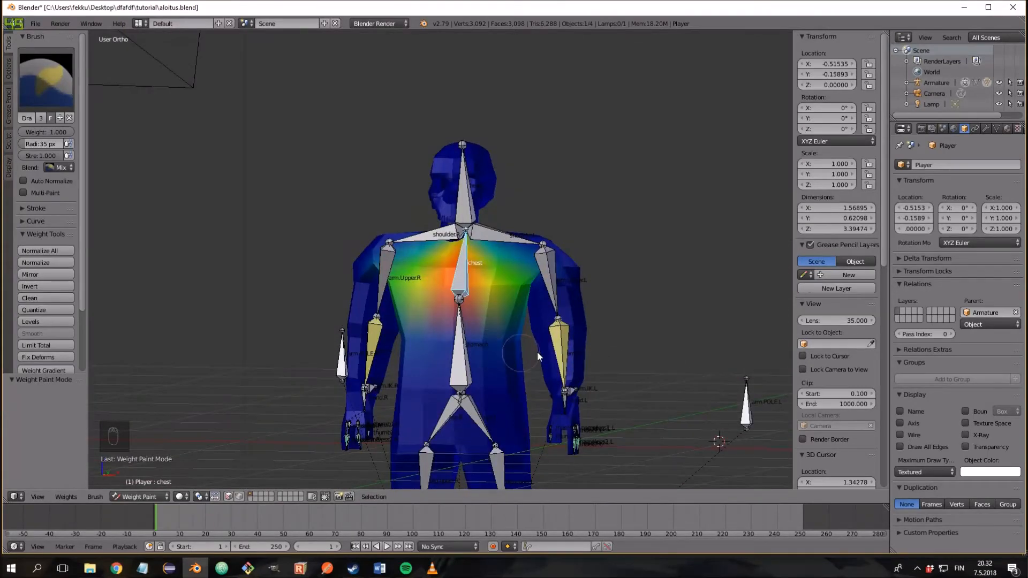
scroll(568, 396, "up", 4)
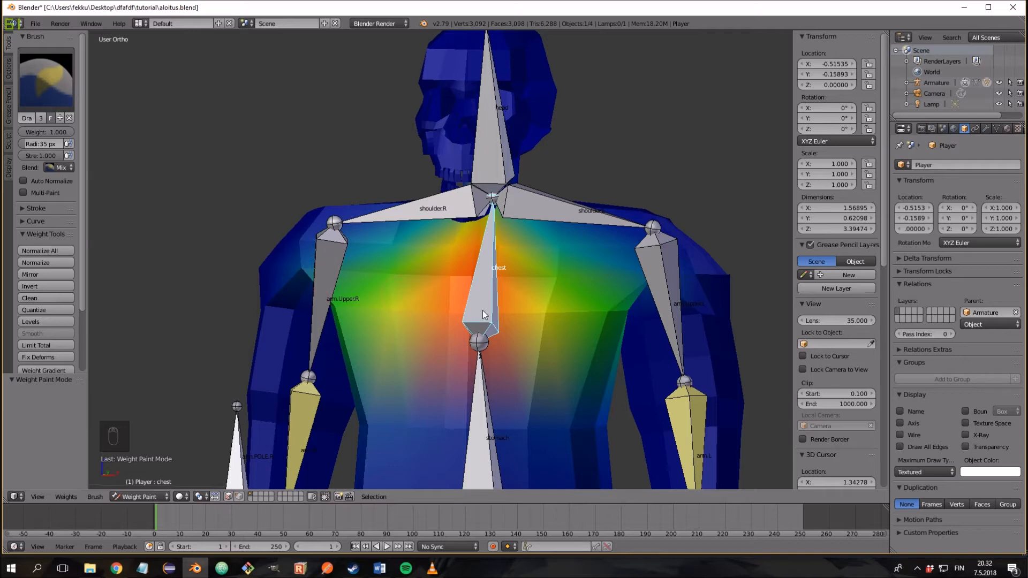
right_click(572, 214)
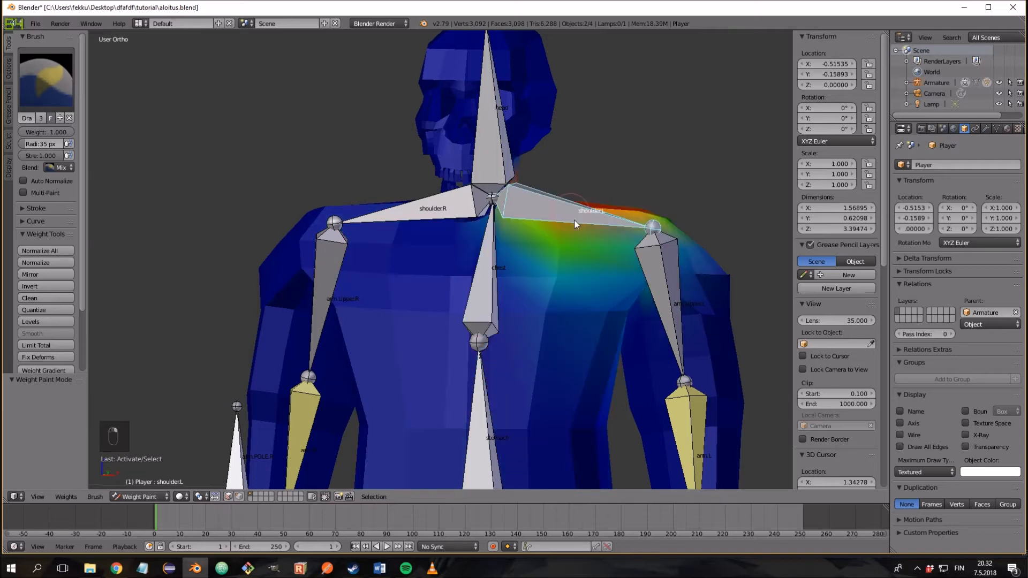
middle_click_drag(660, 286, 665, 323)
Step: Select the arm.Upper.L bone and use the Subtract brush to reduce its weights on the front and back of the torso beside the shoulder
right_click(647, 299)
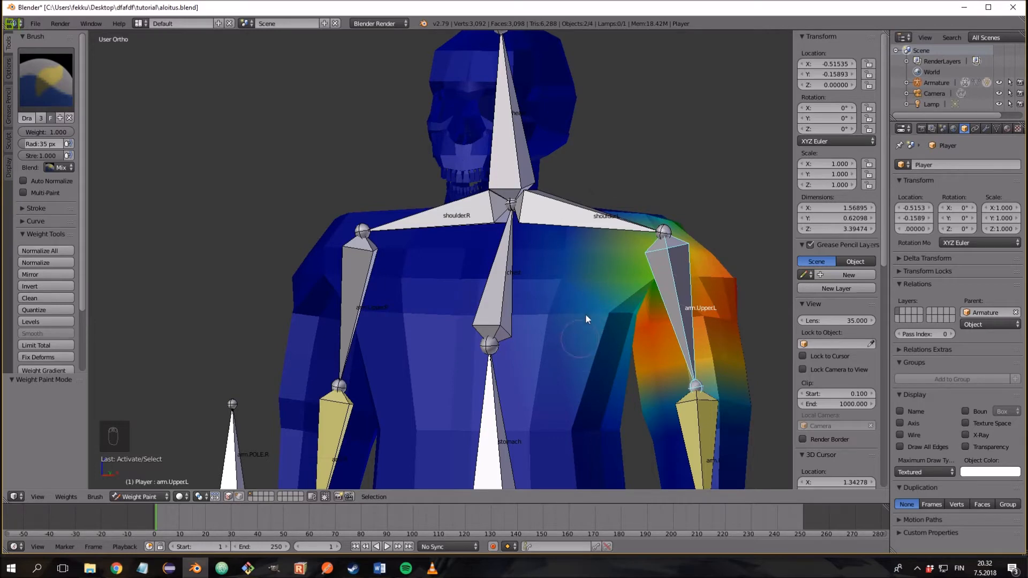
left_click_drag(595, 258, 580, 291)
left_click(50, 98)
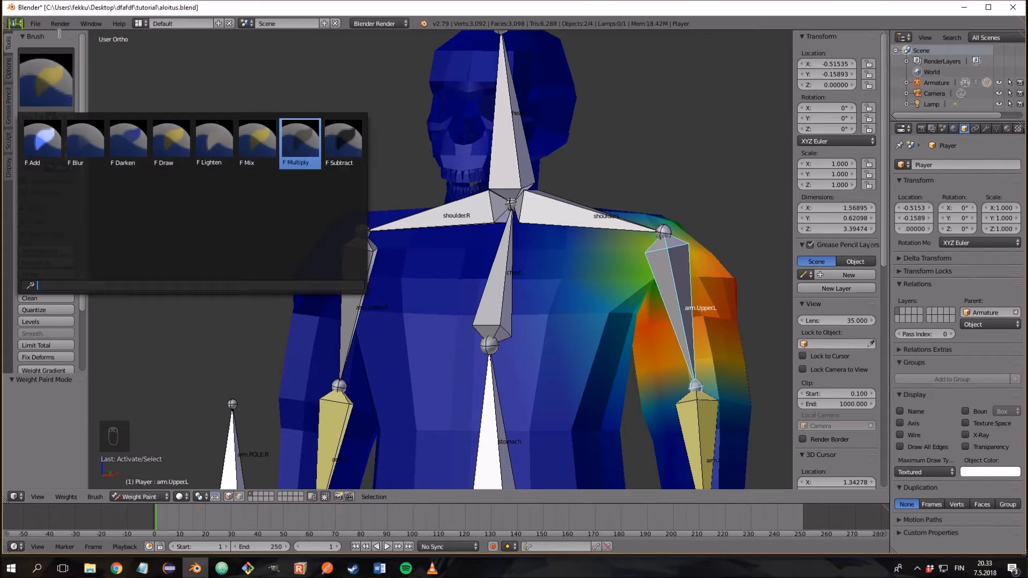
left_click(30, 88)
left_click(343, 140)
mouse_move(583, 267)
left_mouse_down()
mouse_move(605, 291)
mouse_move(613, 245)
left_mouse_up()
mouse_move(629, 258)
middle_mouse_down()
mouse_move(586, 272)
mouse_move(447, 256)
mouse_move(428, 294)
middle_mouse_up()
left_click_drag(417, 277, 406, 321)
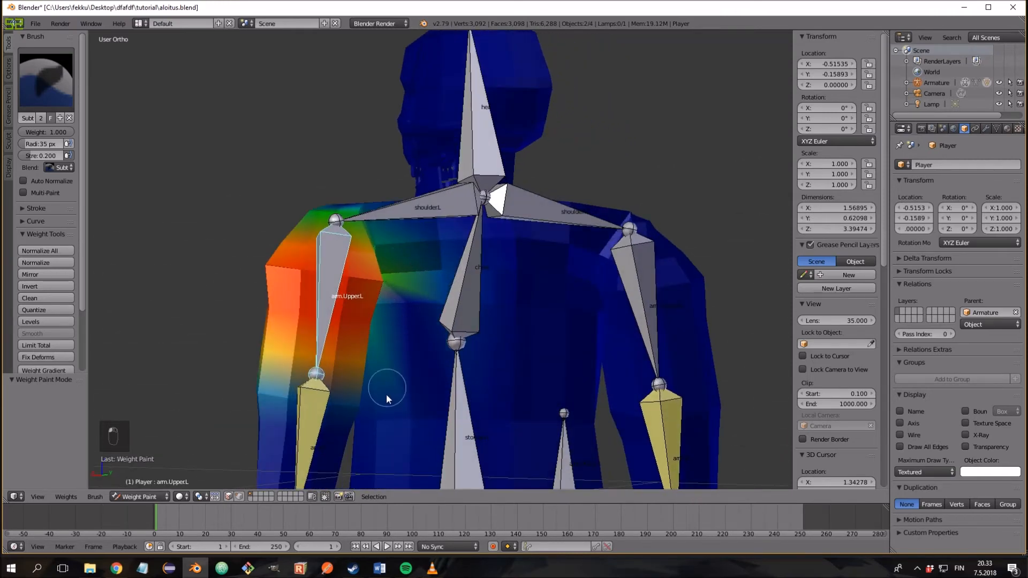
Step: Examine the arm.Upper.L weights around the shoulder and over the torso, hips and legs from several angles
mouse_move(399, 337)
middle_mouse_down()
mouse_move(497, 345)
mouse_move(650, 277)
mouse_move(637, 235)
mouse_move(608, 220)
mouse_move(584, 262)
mouse_move(542, 249)
middle_mouse_up()
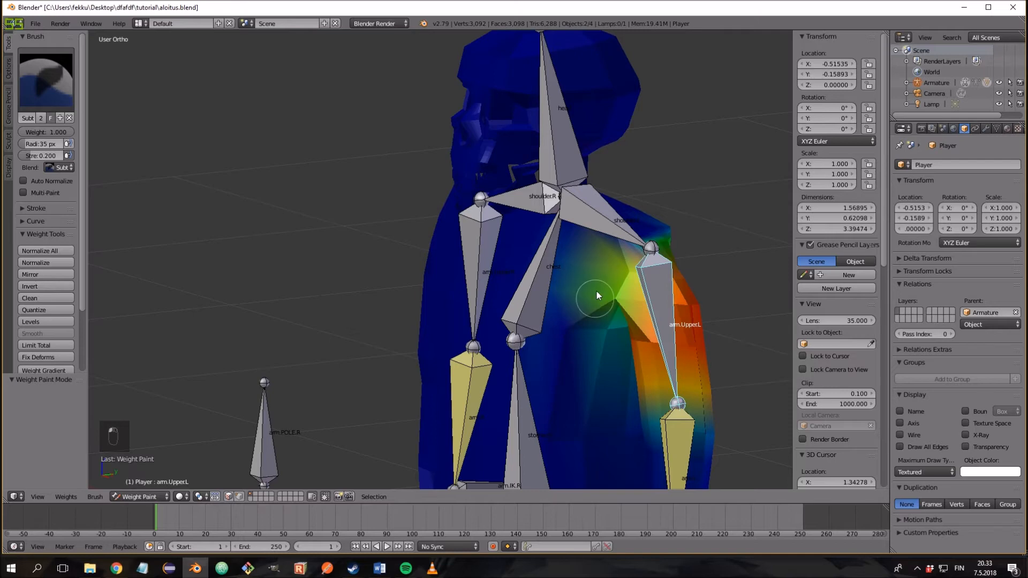
mouse_move(585, 287)
middle_mouse_down()
mouse_move(484, 288)
mouse_move(455, 301)
mouse_move(608, 280)
mouse_move(664, 332)
mouse_move(516, 313)
middle_mouse_up()
scroll(664, 332, "down", 3)
scroll(571, 355, "up", 3)
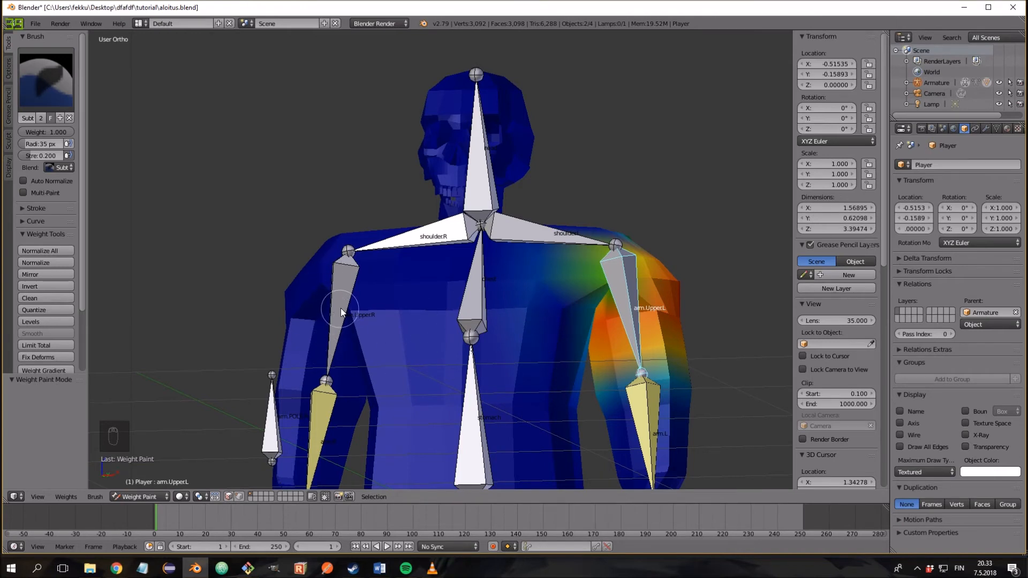
scroll(487, 394, "down", 4)
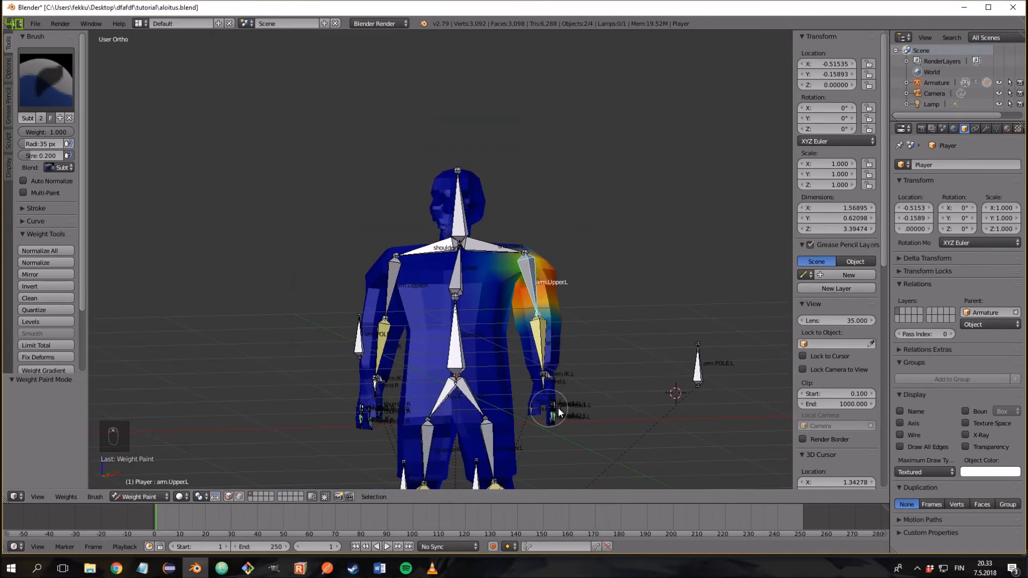
scroll(489, 310, "up", 2)
middle_click_drag(489, 310, 536, 340)
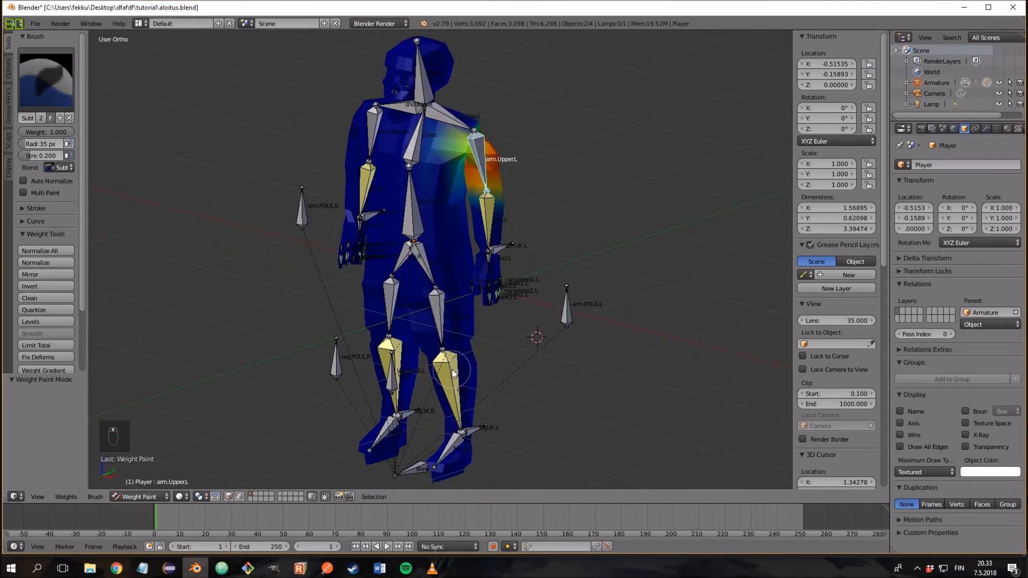
scroll(482, 337, "up", 3)
middle_click_drag(499, 410, 535, 299)
scroll(482, 303, "down", 4)
middle_click_drag(424, 307, 528, 292)
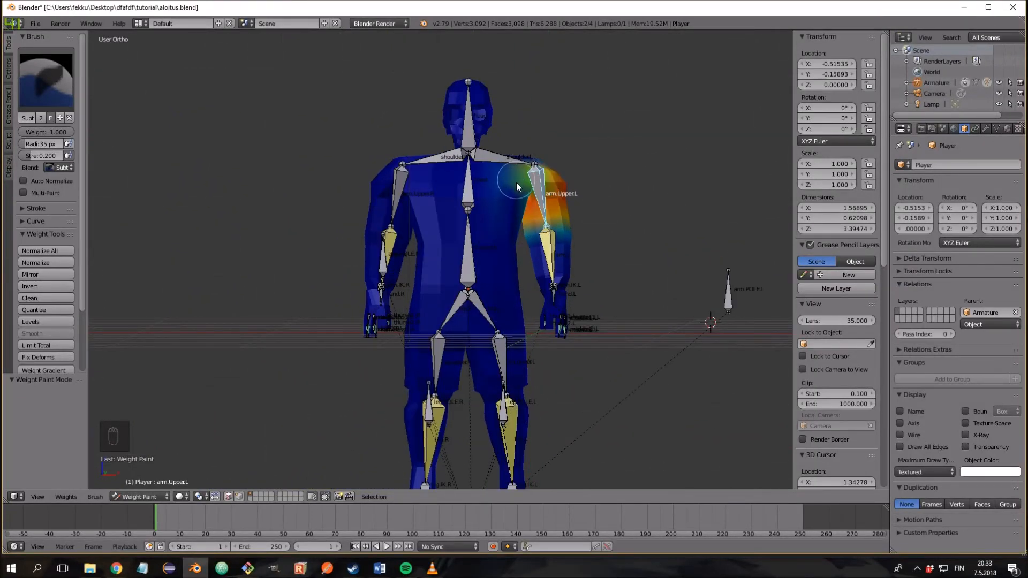
scroll(578, 328, "up", 4)
middle_click_drag(578, 328, 458, 118, "shift")
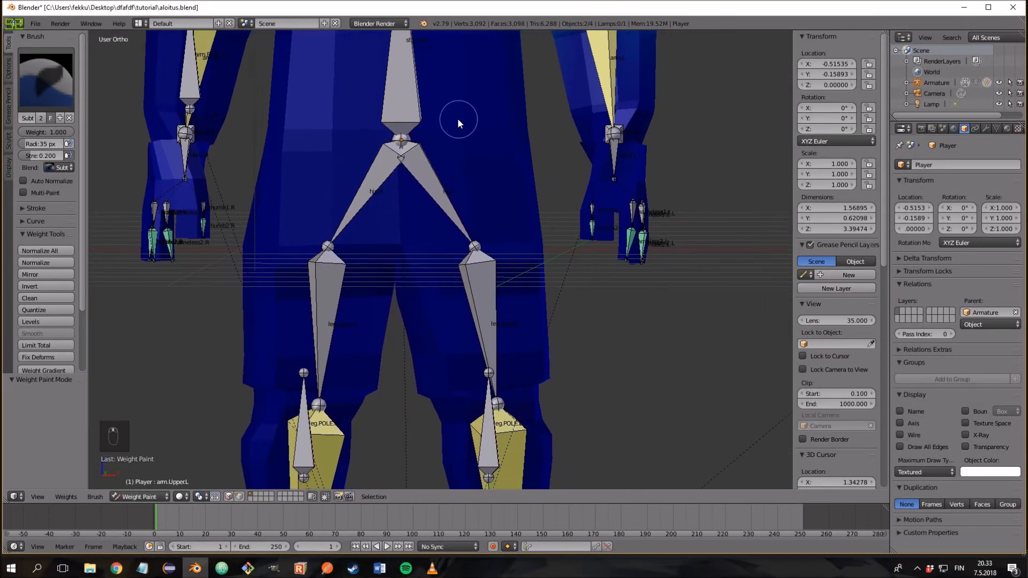
middle_click_drag(498, 289, 496, 153, "shift")
middle_click_drag(566, 226, 501, 261)
scroll(501, 261, "down", 6)
middle_click_drag(506, 207, 584, 265, "shift")
scroll(419, 300, "up", 5)
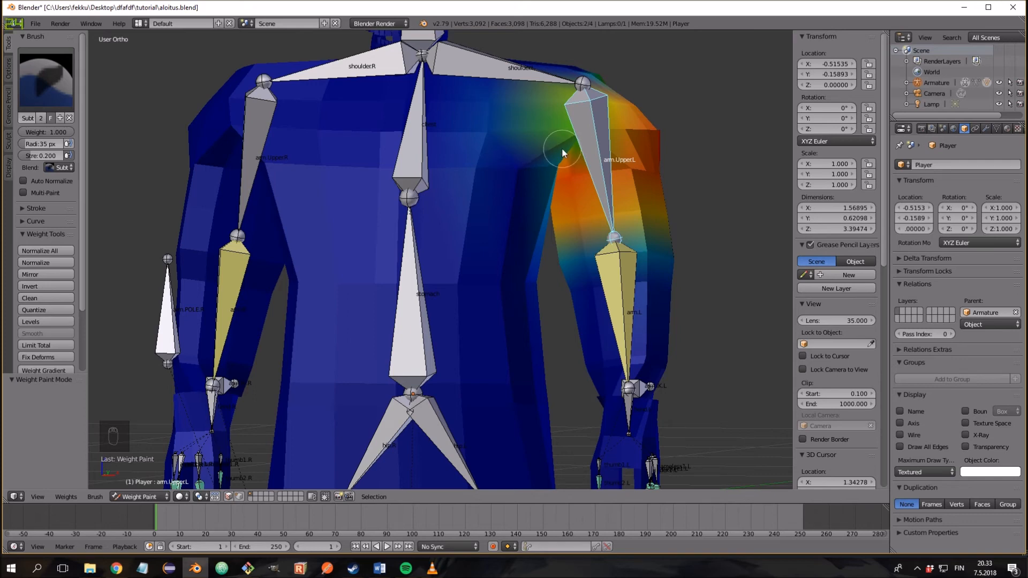
Step: Select the stomach, arm.IK.L, arm.L and arm.Upper.L bones in turn and compare their weights on the mesh
scroll(528, 168, "up", 3)
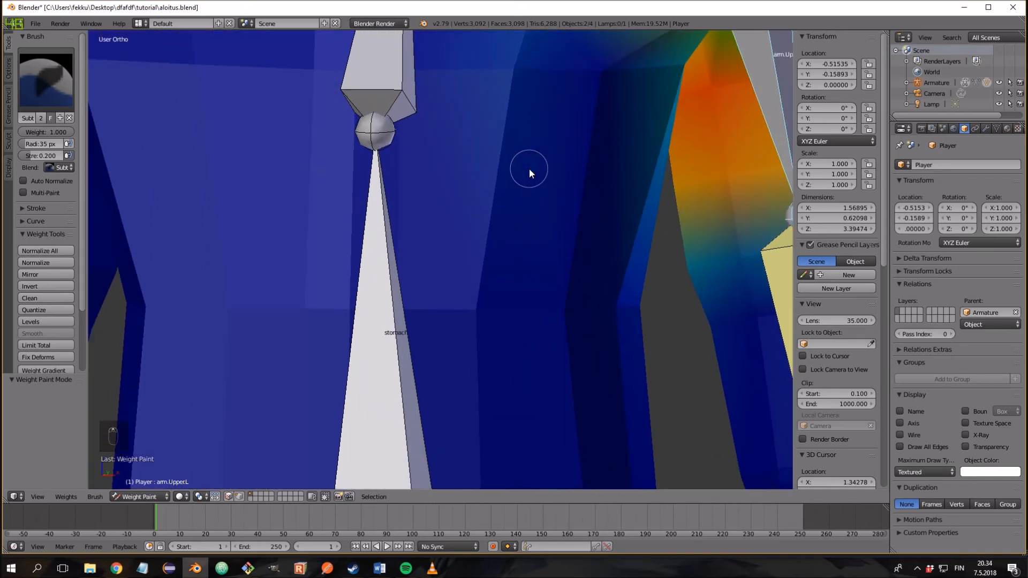
right_click(390, 264)
scroll(390, 264, "down", 3)
right_click(605, 365)
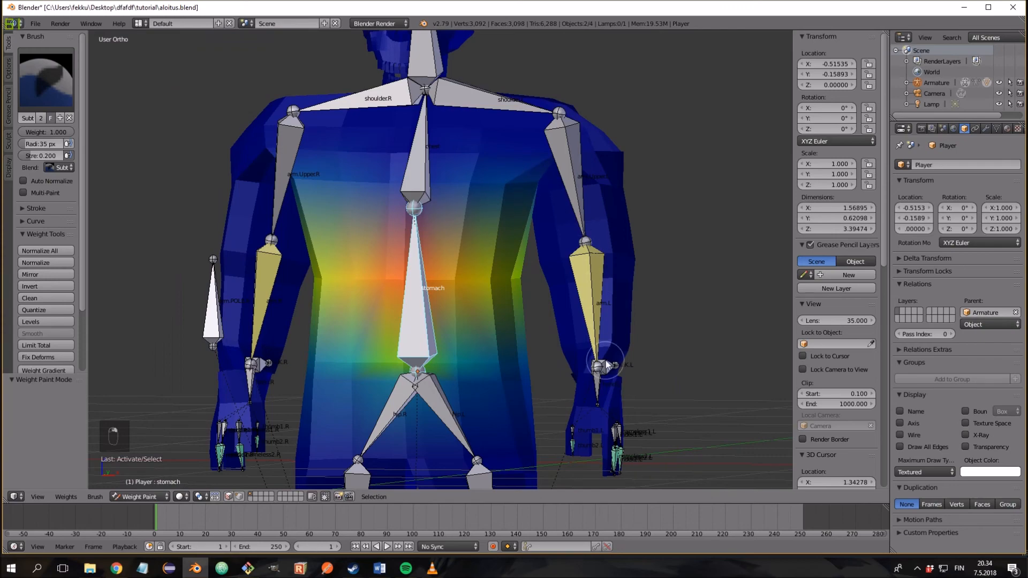
middle_click_drag(611, 365, 573, 351)
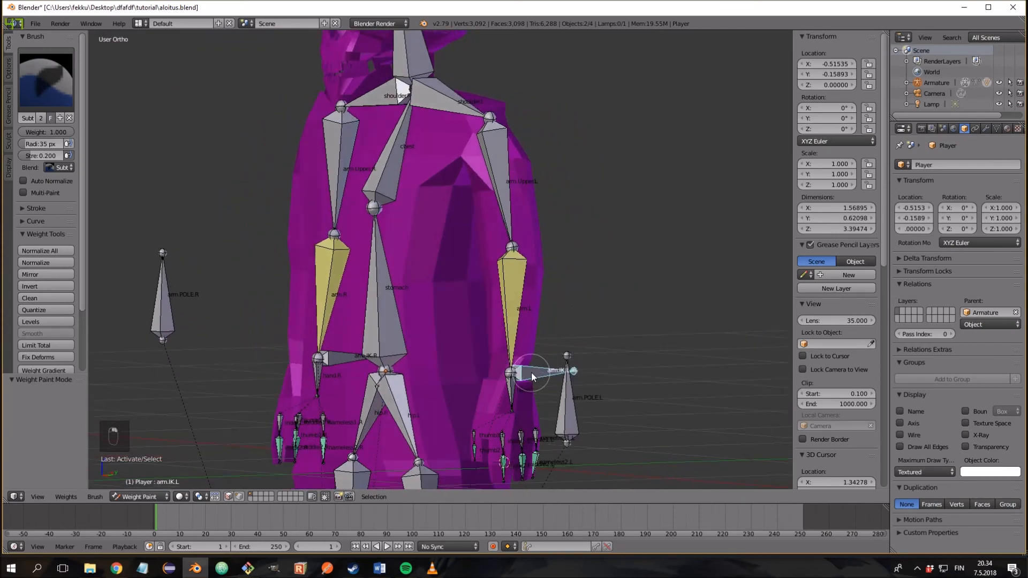
right_click(512, 271)
scroll(527, 268, "up", 2)
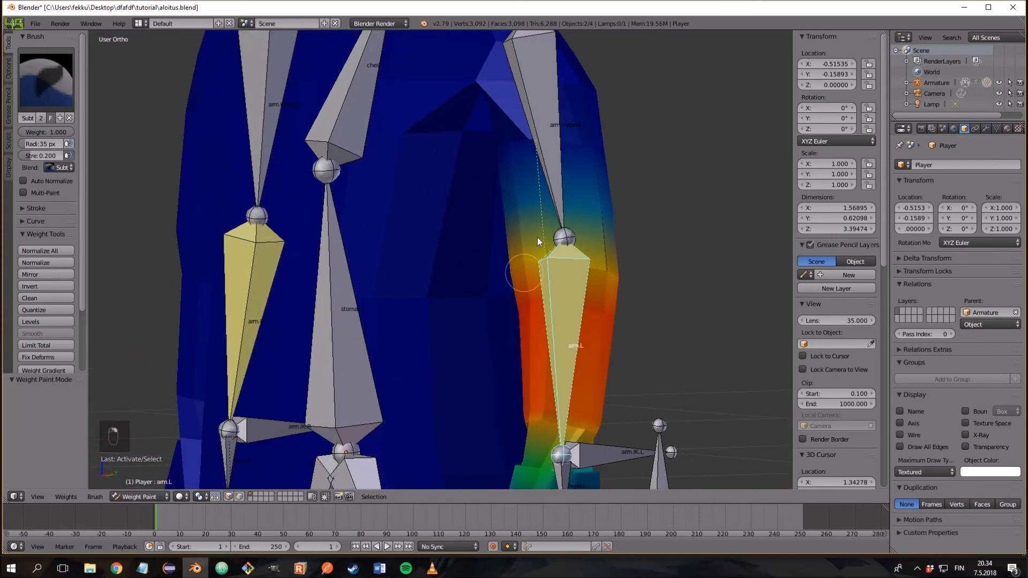
right_click(537, 235)
scroll(537, 237, "down", 4)
middle_click_drag(514, 268, 483, 289)
scroll(483, 289, "up", 2)
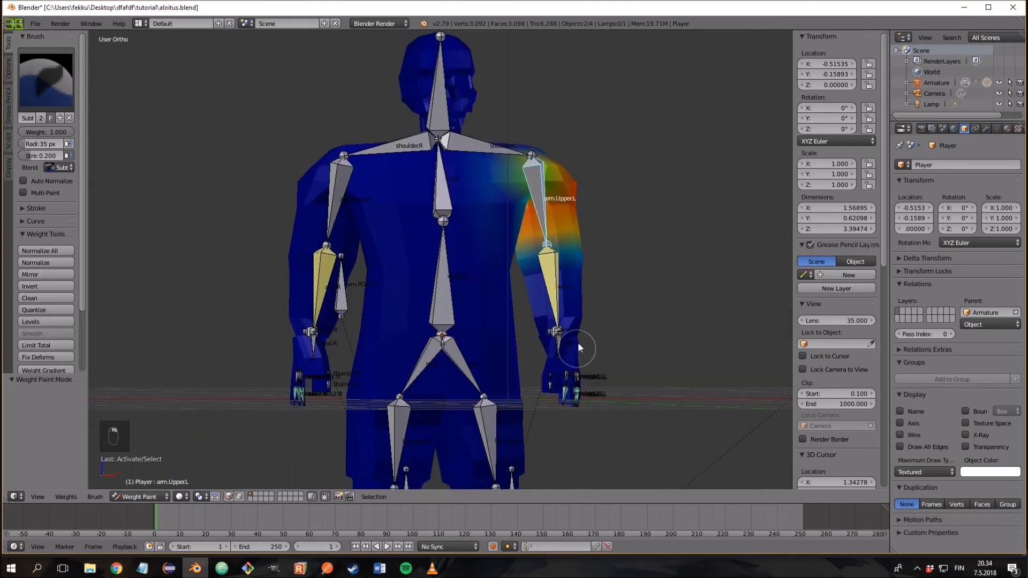
middle_click_drag(577, 342, 576, 251, "shift")
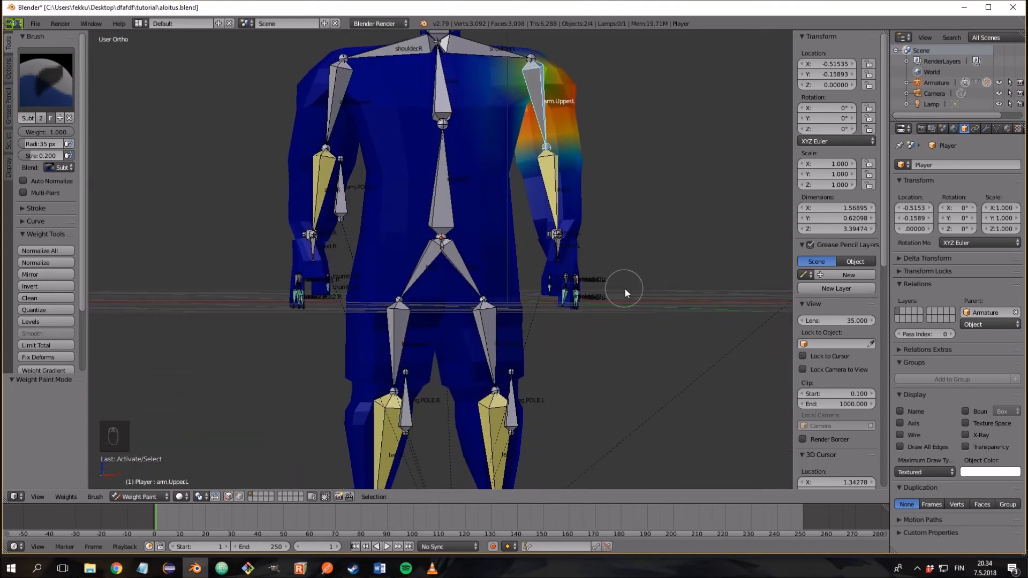
scroll(624, 288, "up", 1)
scroll(631, 301, "down", 4)
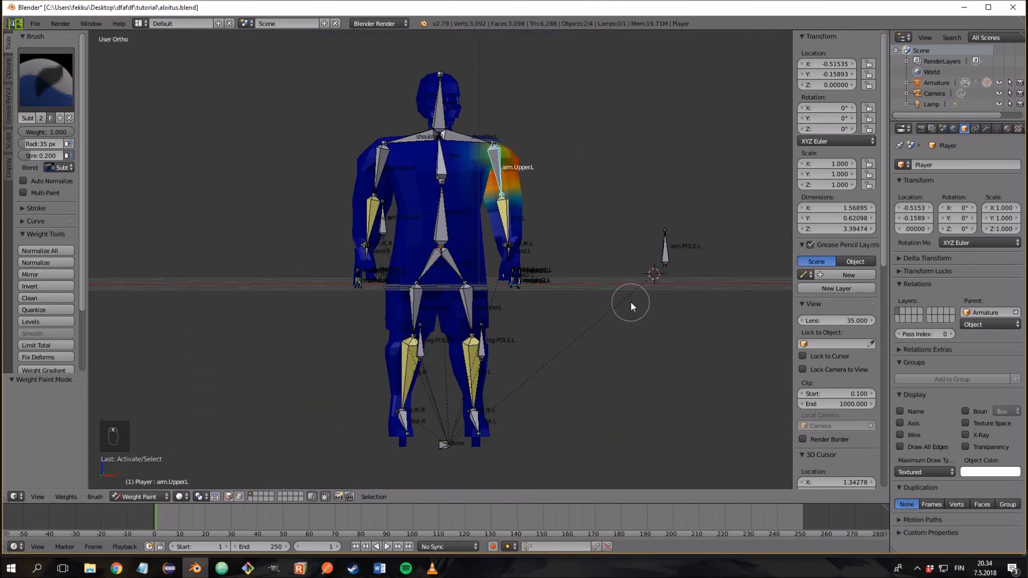